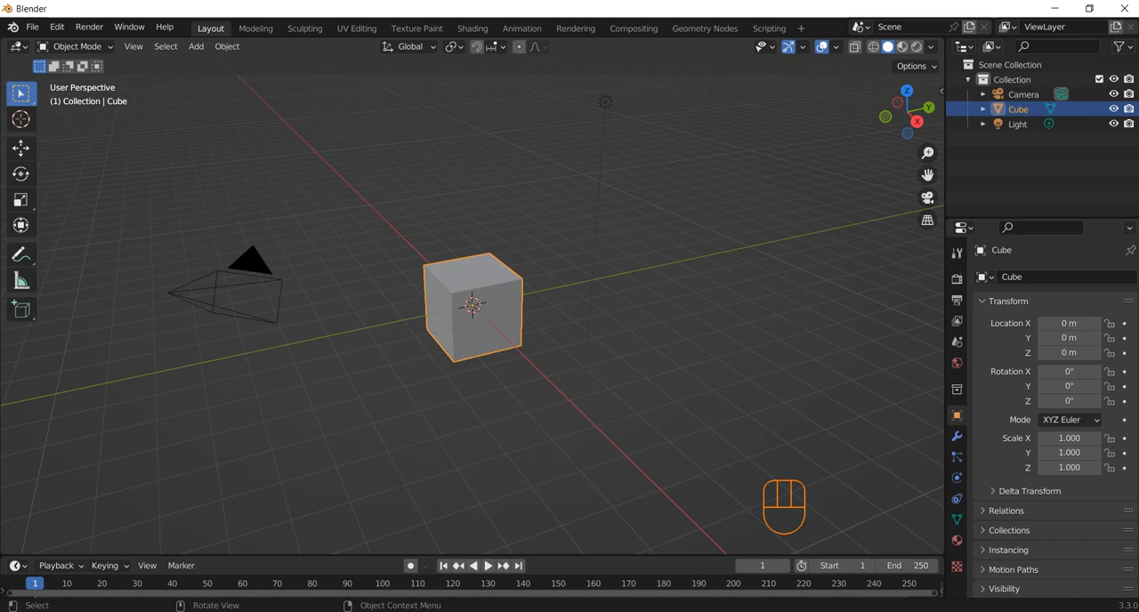
# Scale the default cube down to about 0.171 along Y and about -0.111 along Z
pyautogui.scroll(3, 472, 305)
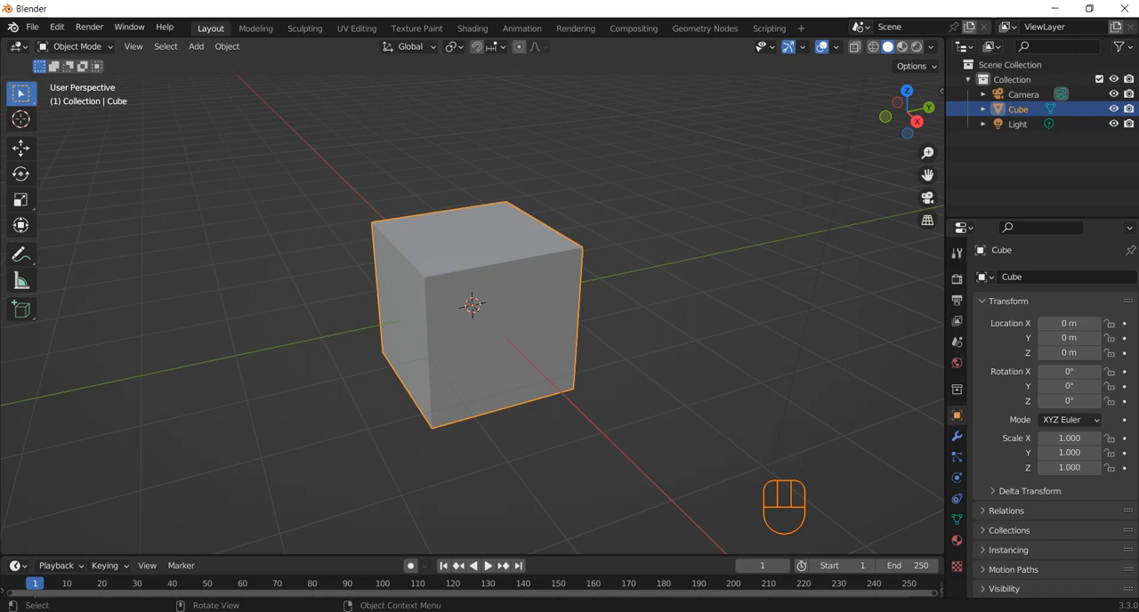
pyautogui.press('s')
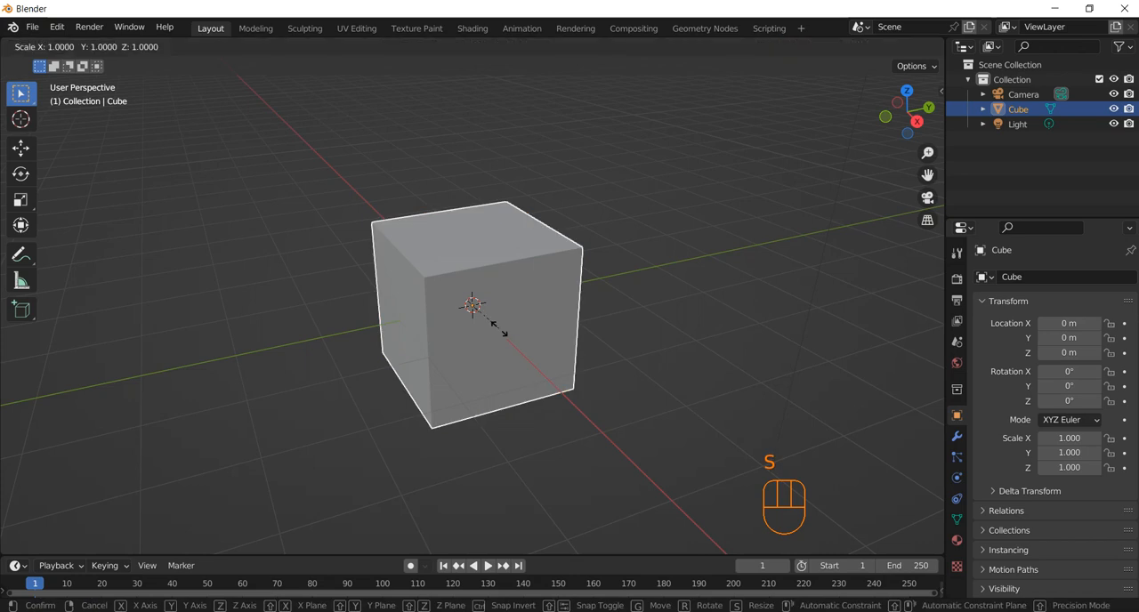
pyautogui.press('y')
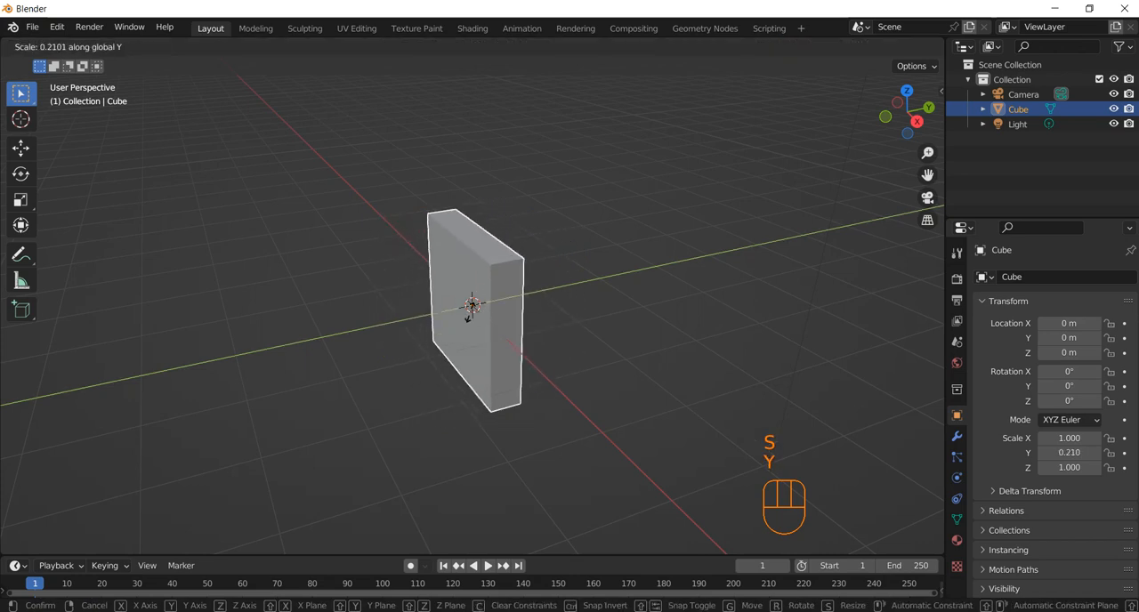
pyautogui.click(468, 316)
pyautogui.press('s')
pyautogui.press('z')
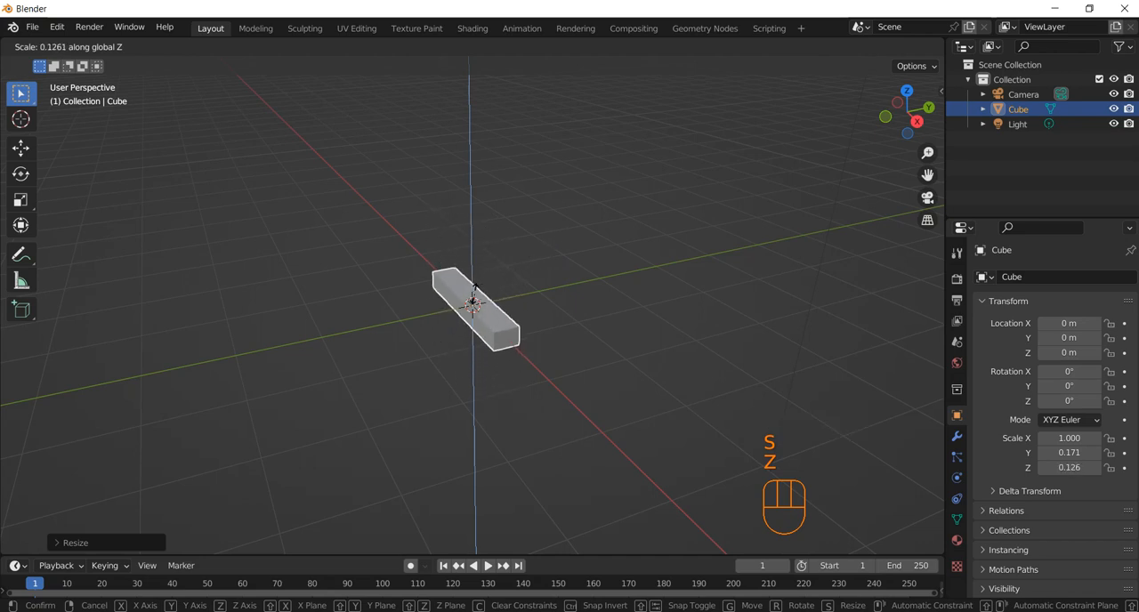
pyautogui.click(464, 311)
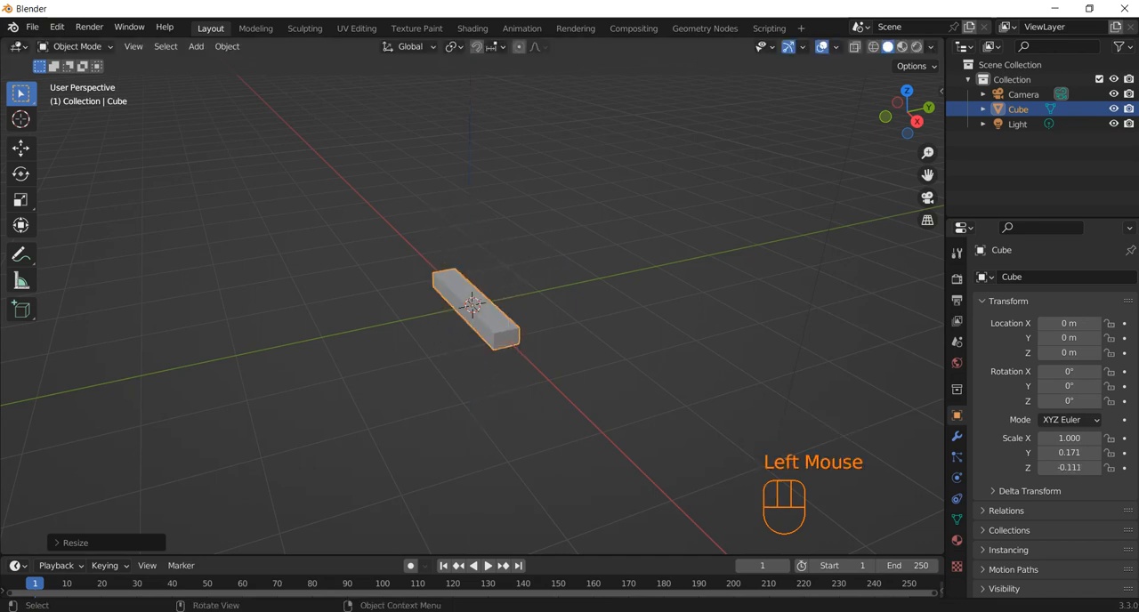
# Shrink the block along X in two scaling passes to an X scale of about 0.122
pyautogui.press('s')
pyautogui.press('x')
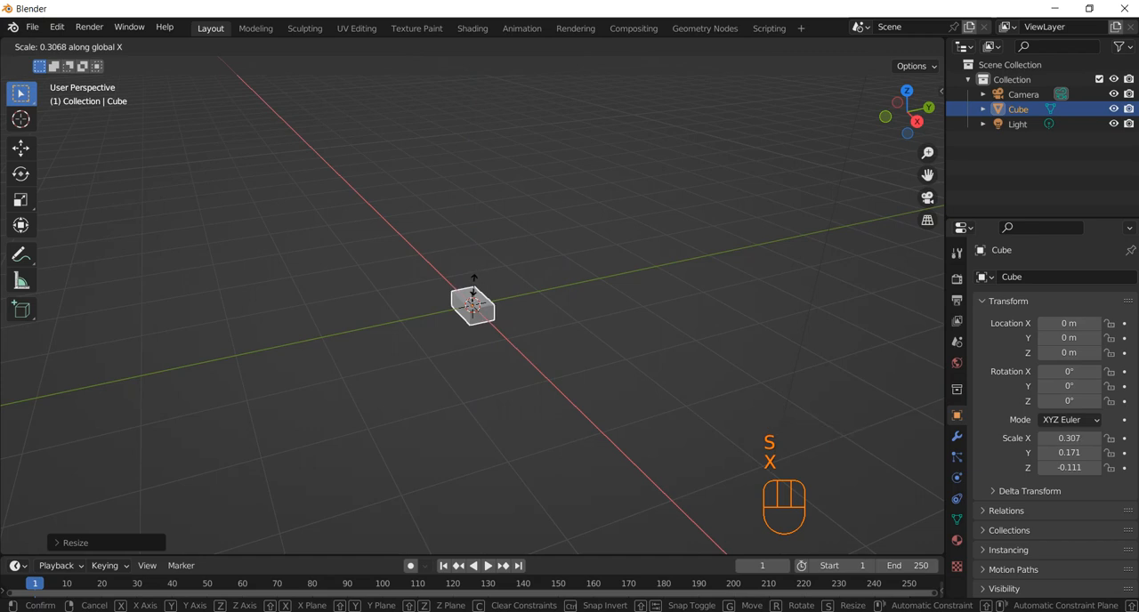
pyautogui.click(473, 283)
pyautogui.scroll(5, 474, 283)
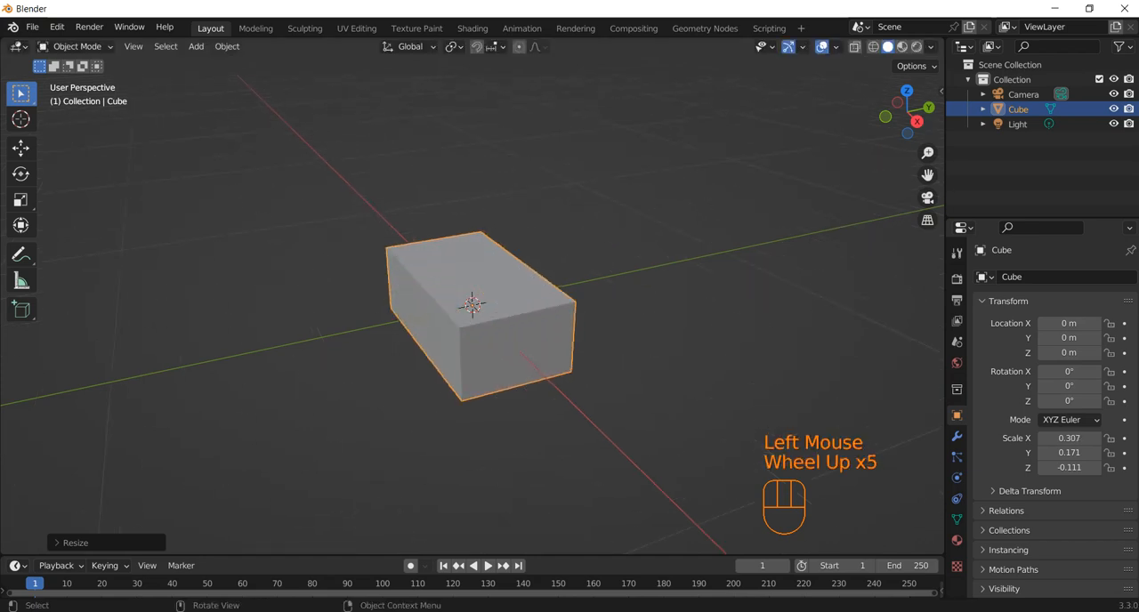
pyautogui.moveTo(474, 283); pyautogui.dragTo(445, 289, button='middle')
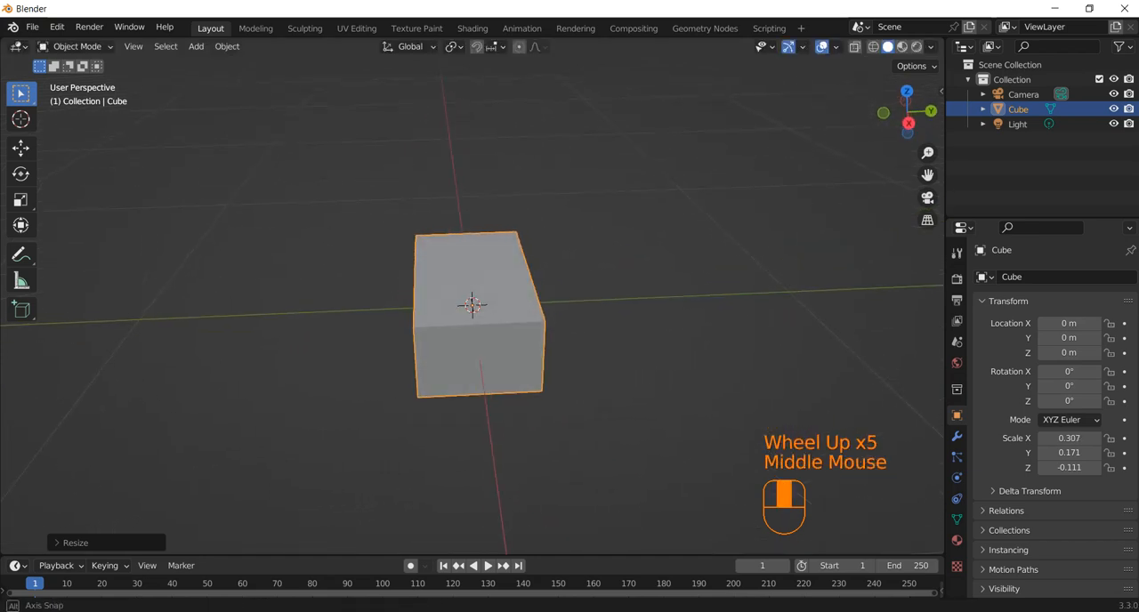
pyautogui.press('s')
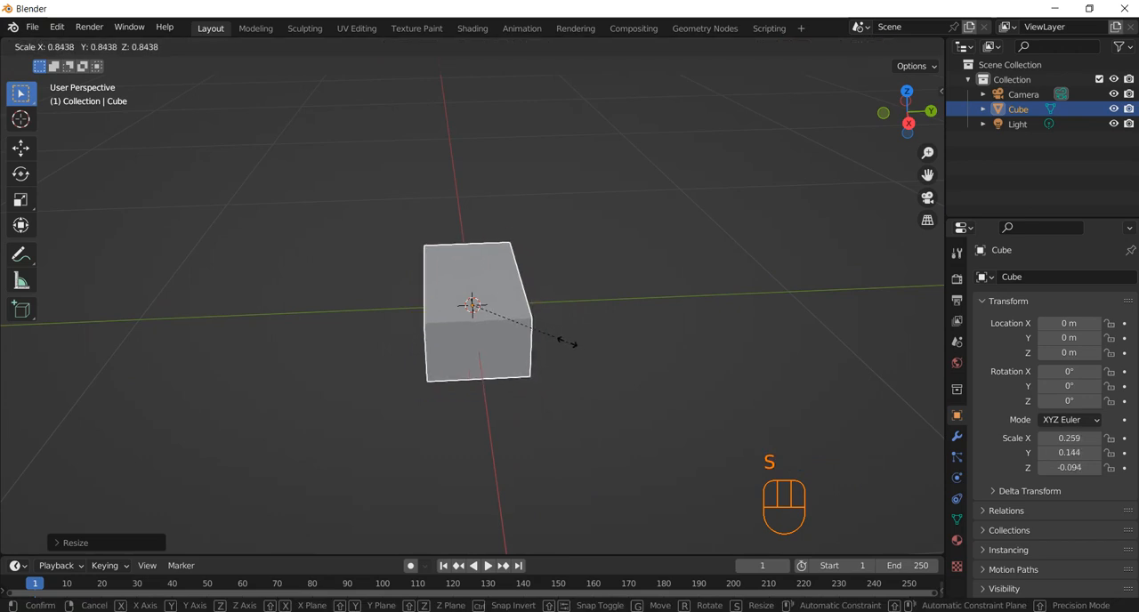
pyautogui.press('x')
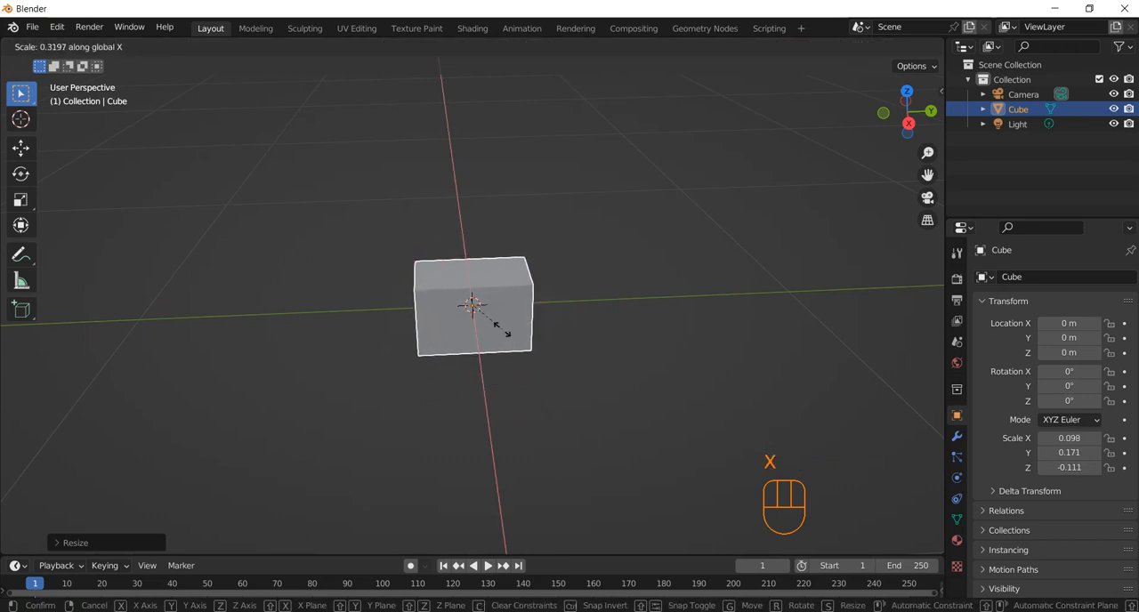
pyautogui.click(507, 332)
# Stretch the block along Y to a scale of about 0.388 and apply all transforms
pyautogui.press('s')
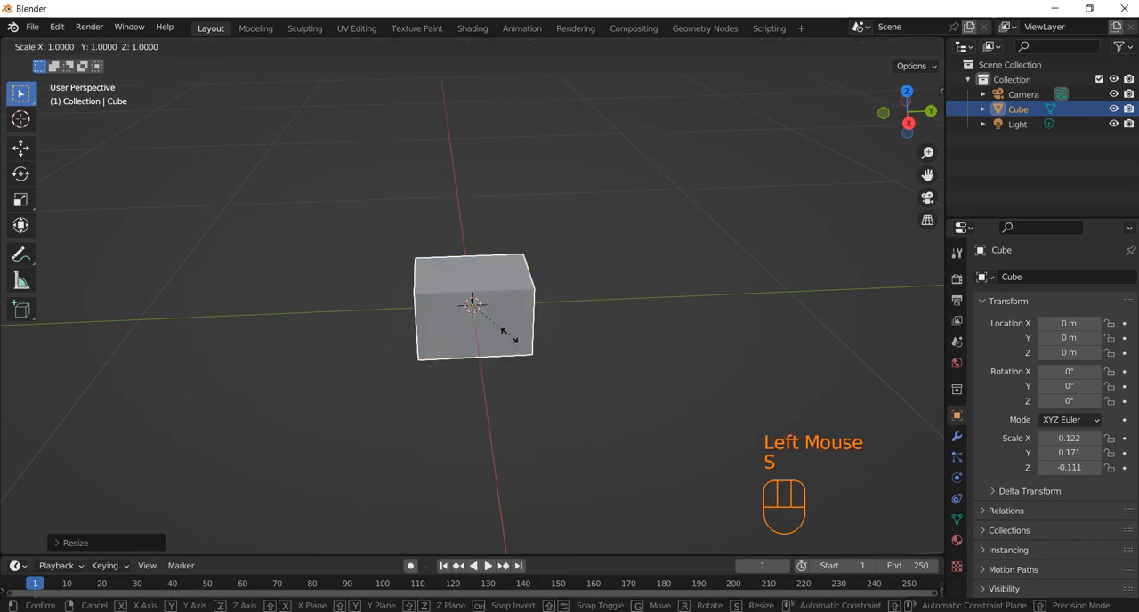
pyautogui.press('y')
pyautogui.click(585, 326)
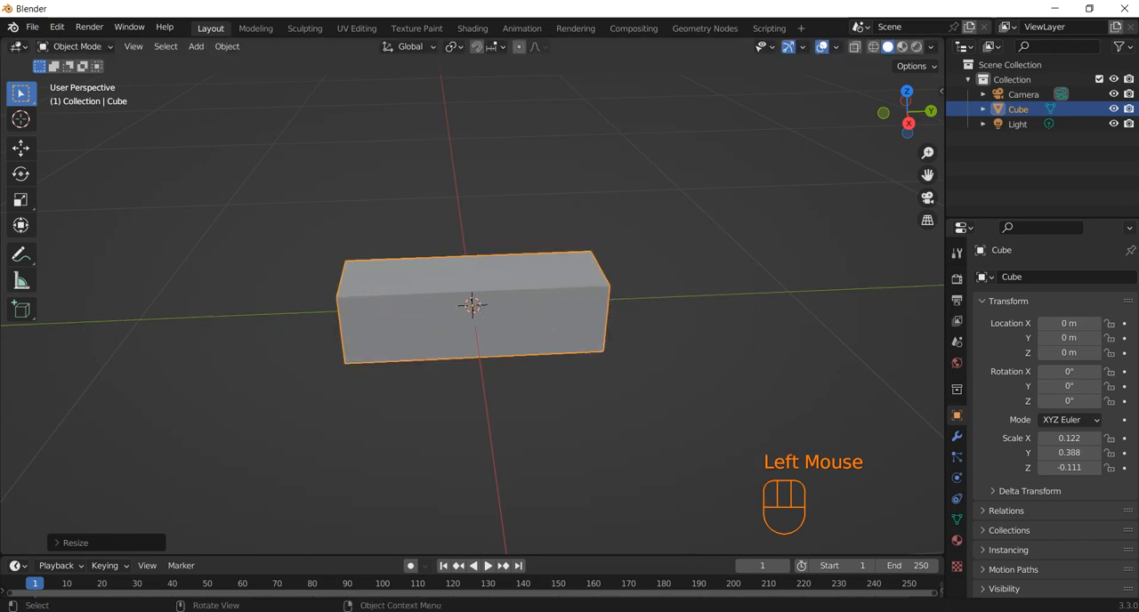
pyautogui.hotkey('ctrl', 'a')
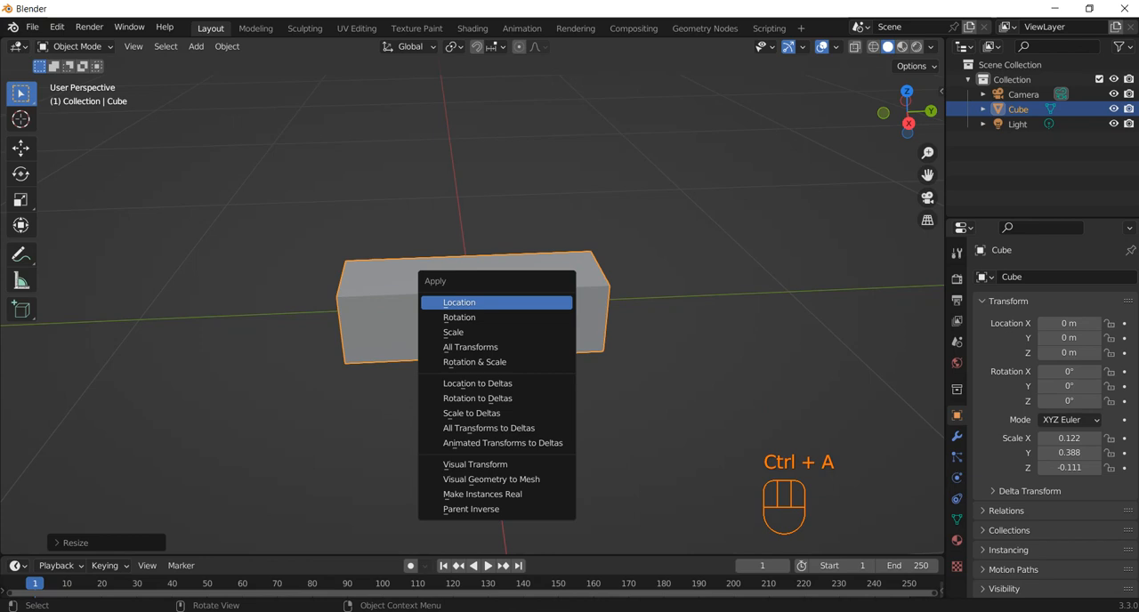
pyautogui.click(472, 347)
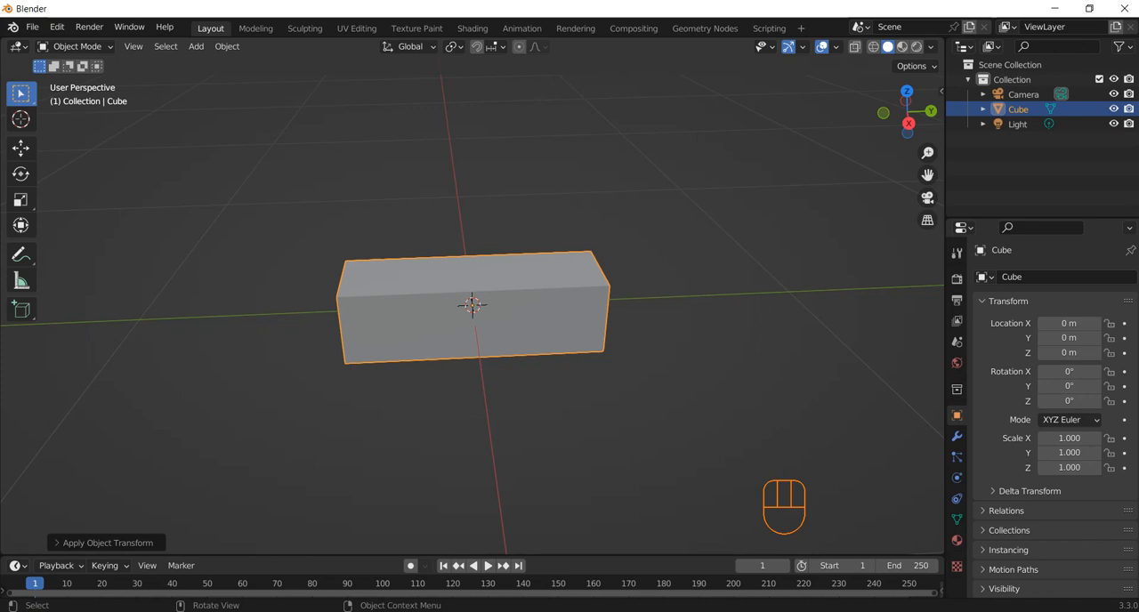
# Open the block in Edit Mode with nothing selected and switch to face selection
pyautogui.press('Tab')
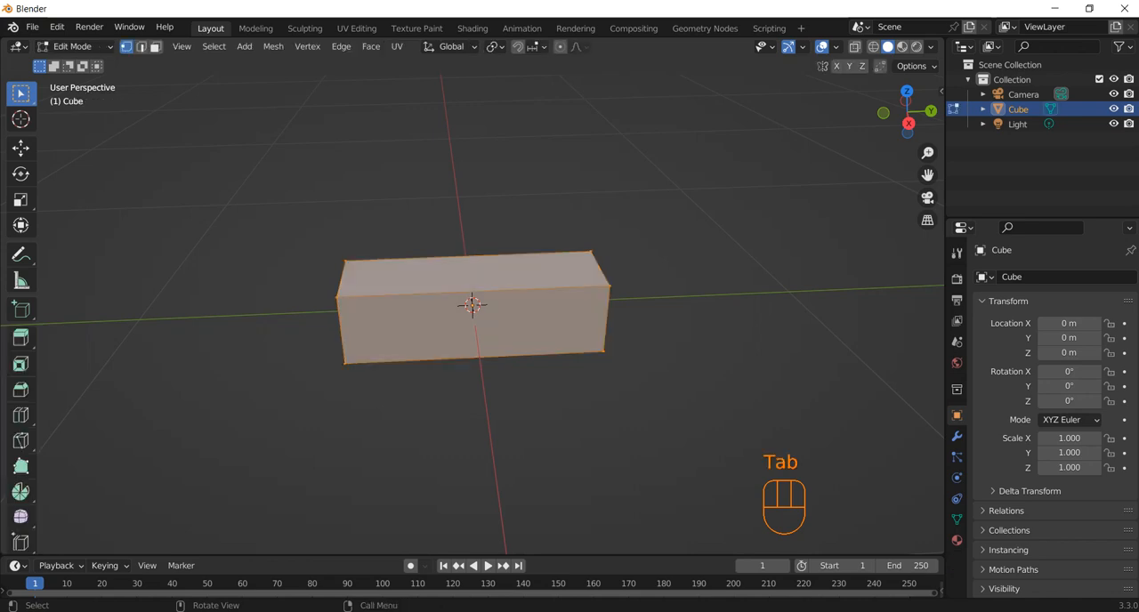
pyautogui.click(623, 427)
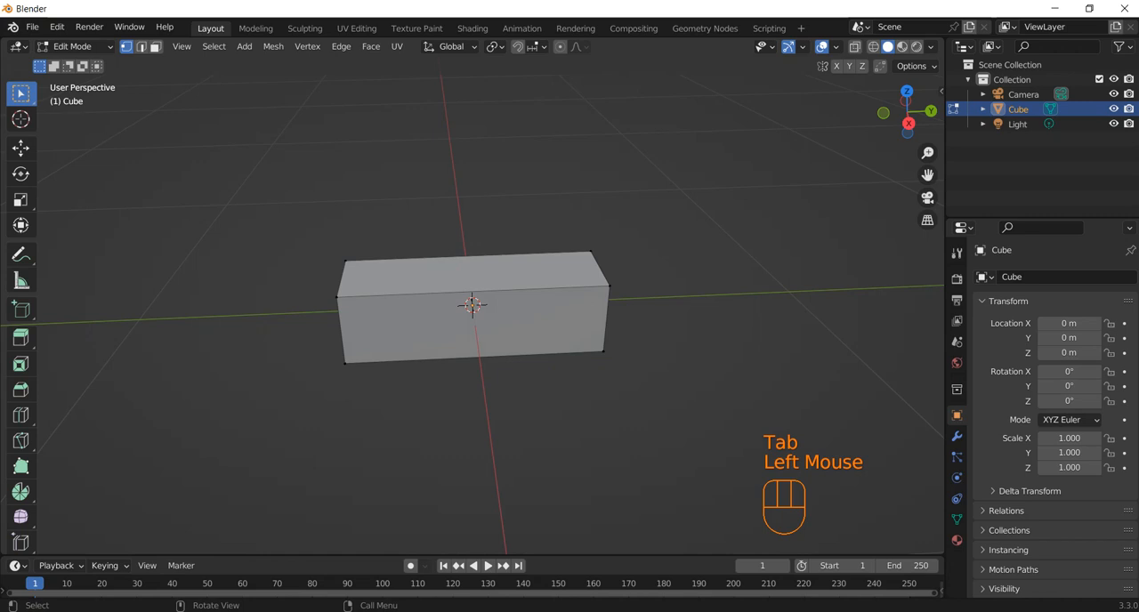
pyautogui.click(155, 46)
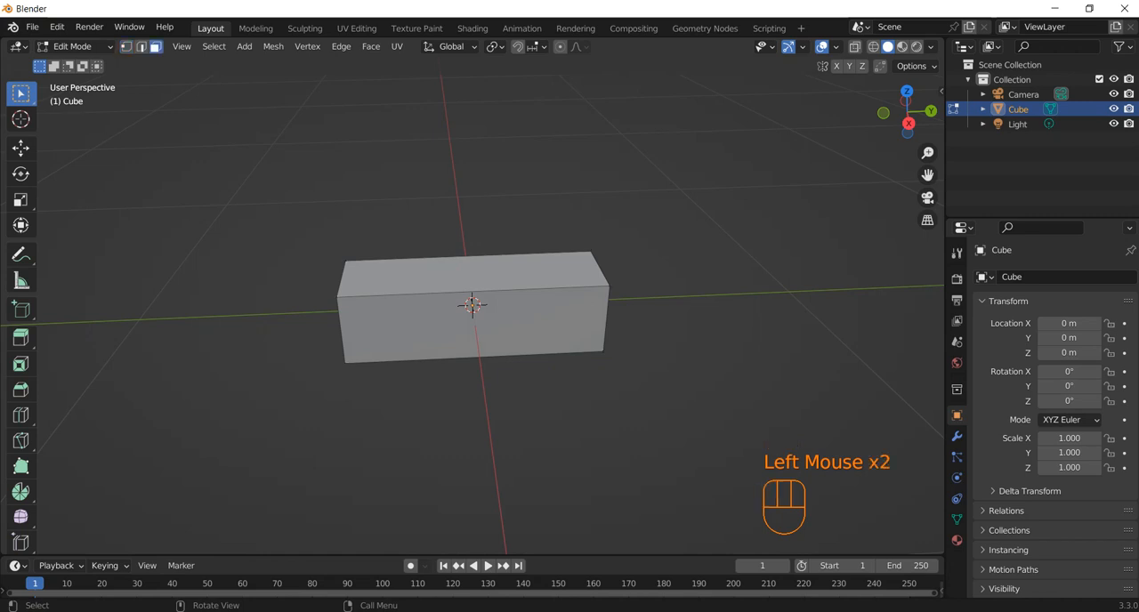
pyautogui.click(472, 274)
pyautogui.click(474, 328)
pyautogui.moveTo(474, 328); pyautogui.dragTo(527, 318, button='middle')
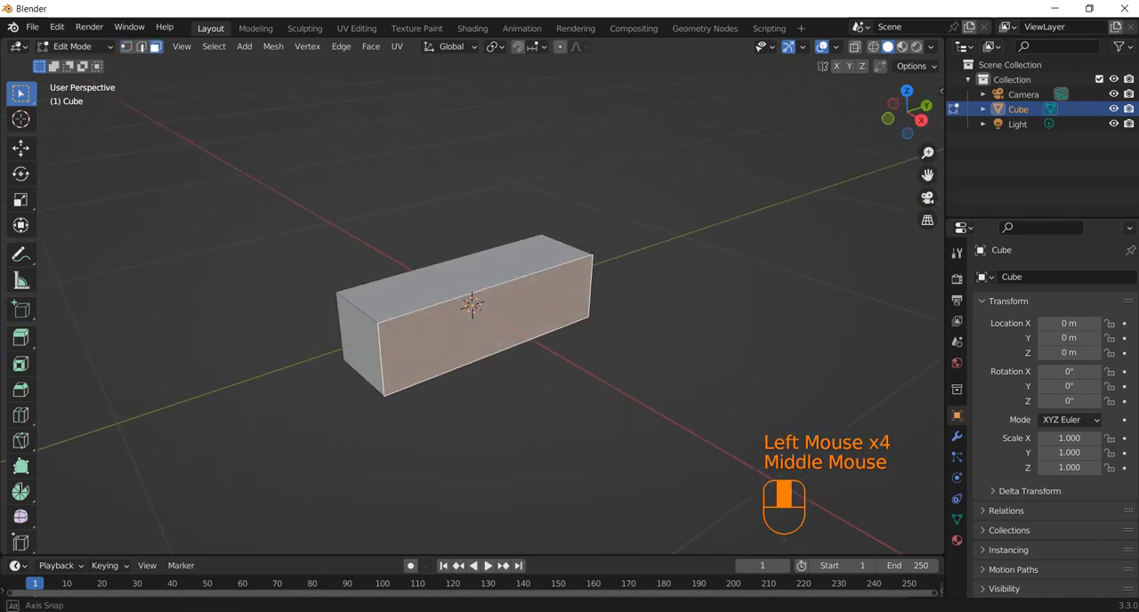
pyautogui.keyDown('shift'); pyautogui.click(361, 344); pyautogui.keyUp('shift')
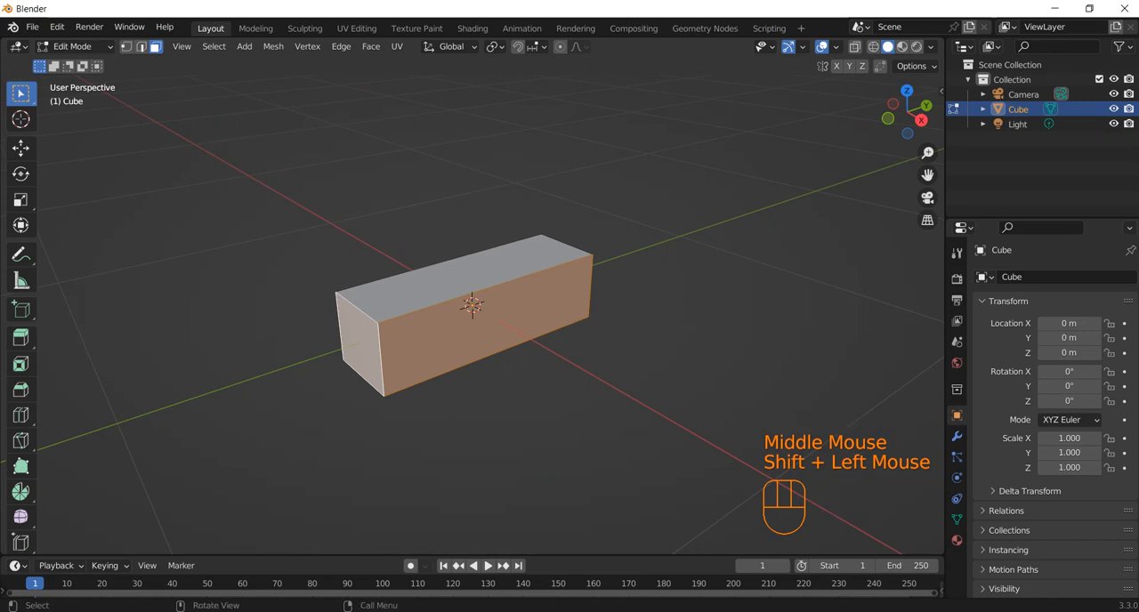
pyautogui.moveTo(360, 343); pyautogui.dragTo(219, 345, button='middle')
pyautogui.keyDown('shift'); pyautogui.click(545, 357); pyautogui.keyUp('shift')
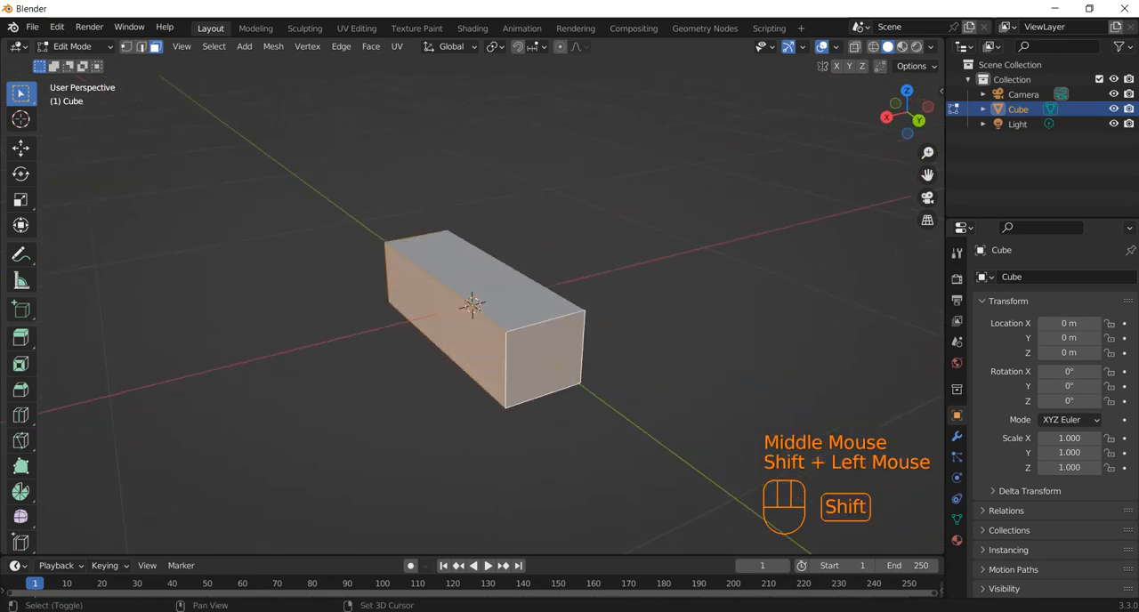
pyautogui.moveTo(546, 357); pyautogui.dragTo(604, 345, button='middle')
pyautogui.press('i')
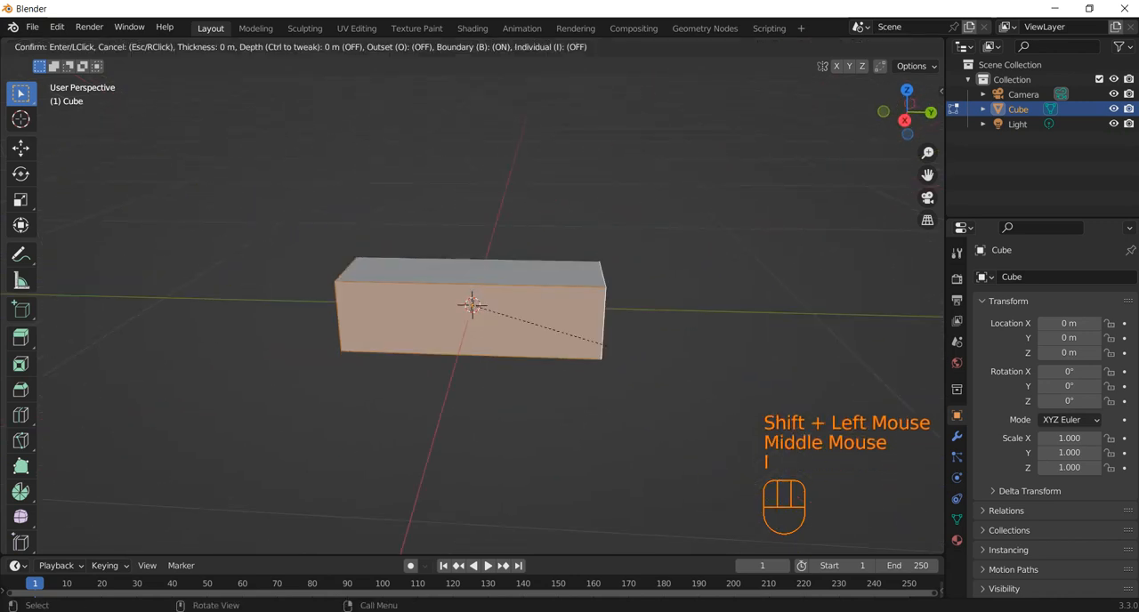
pyautogui.press('Escape')
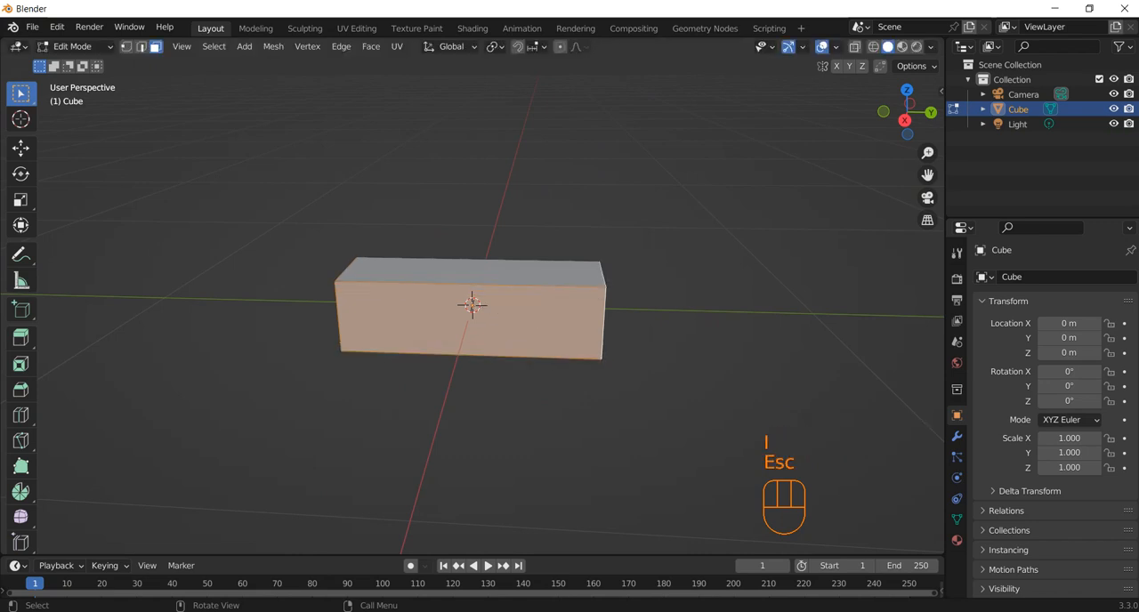
# Inset the block's long face on the +X side and move the inset face slightly outward along X
pyautogui.moveTo(505, 333); pyautogui.dragTo(553, 329, button='middle')
pyautogui.click(516, 317)
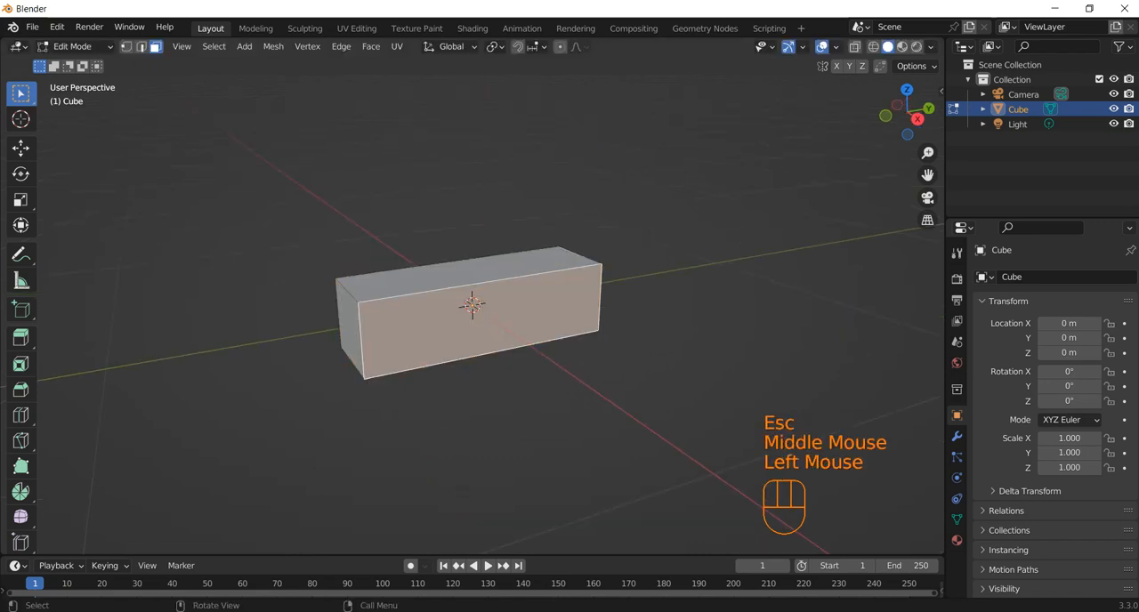
pyautogui.press('i')
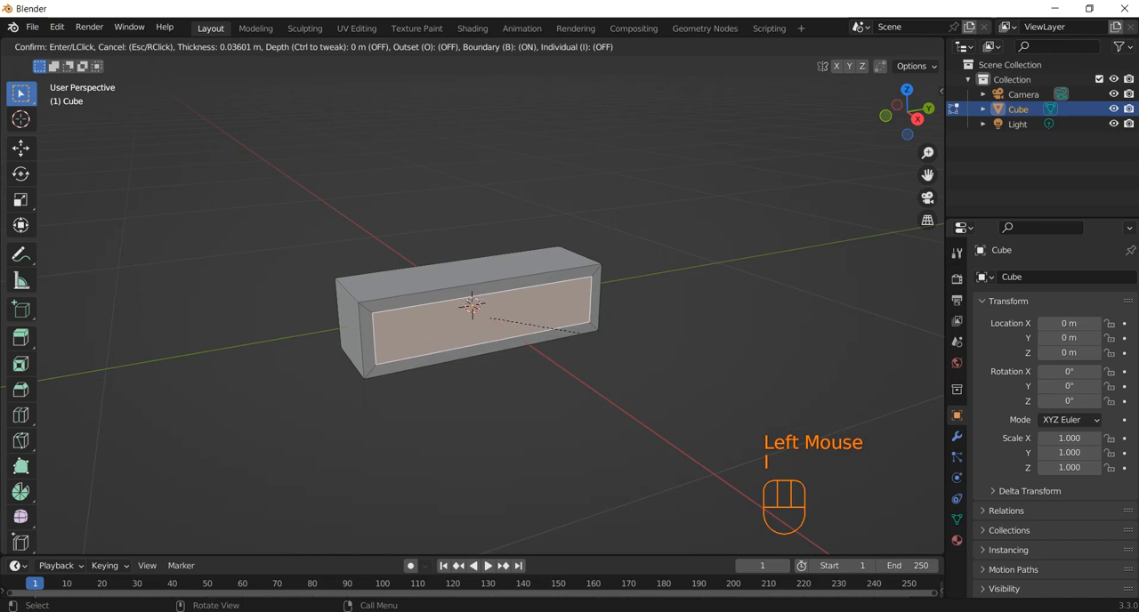
pyautogui.click(585, 334)
pyautogui.moveTo(585, 335); pyautogui.dragTo(650, 374, button='middle')
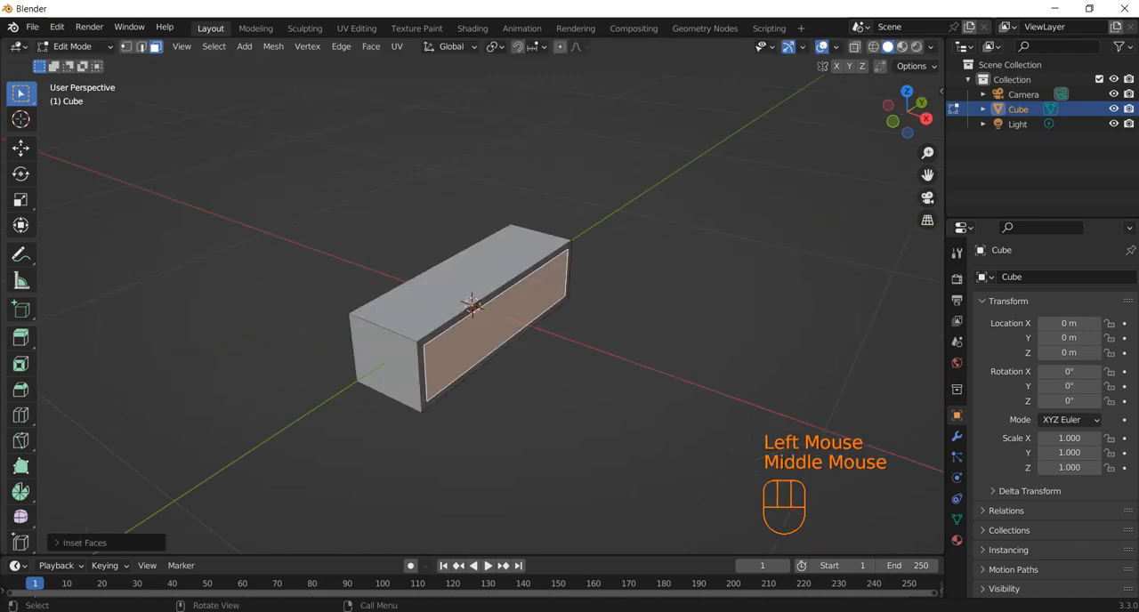
pyautogui.press('g')
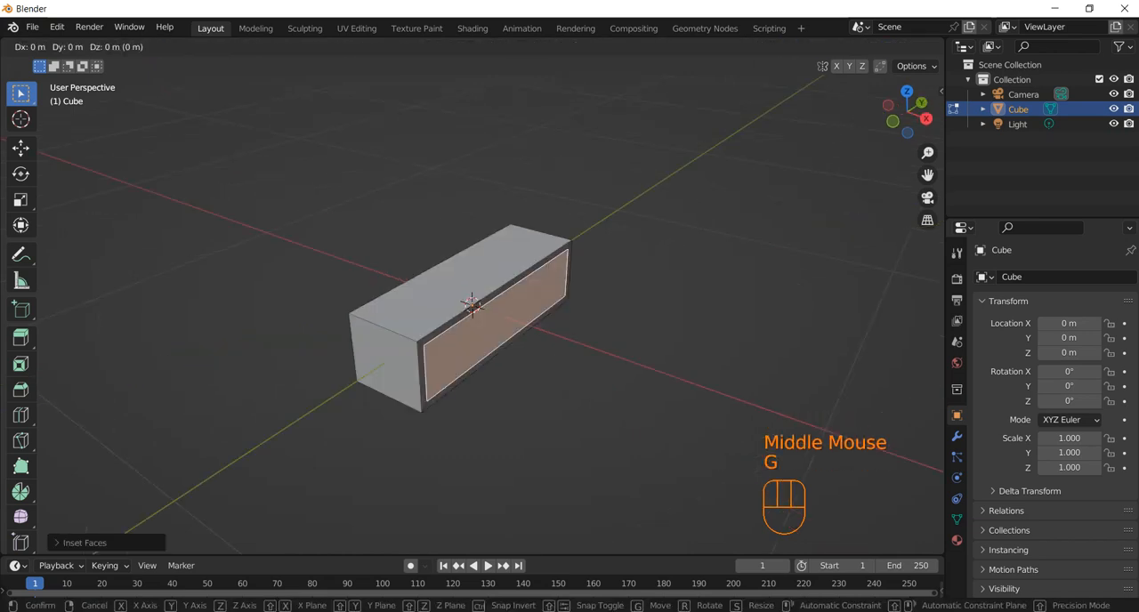
pyautogui.press('x')
pyautogui.click(650, 374)
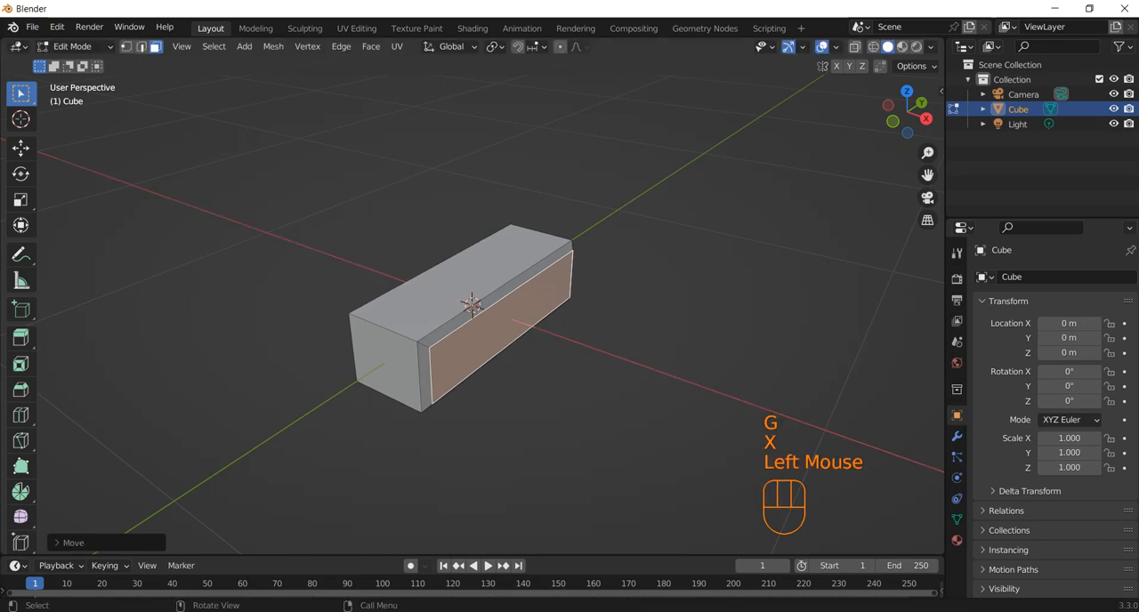
# Inset the block's end face on the -Y side and move the inset face slightly outward along Y
pyautogui.click(385, 361)
pyautogui.press('i')
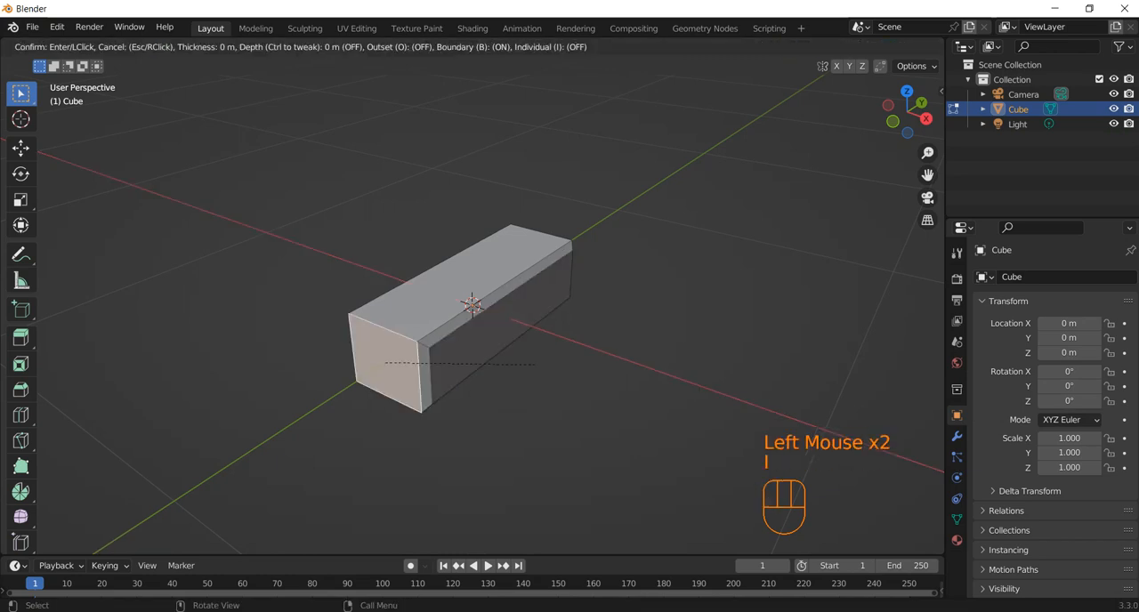
pyautogui.click(525, 365)
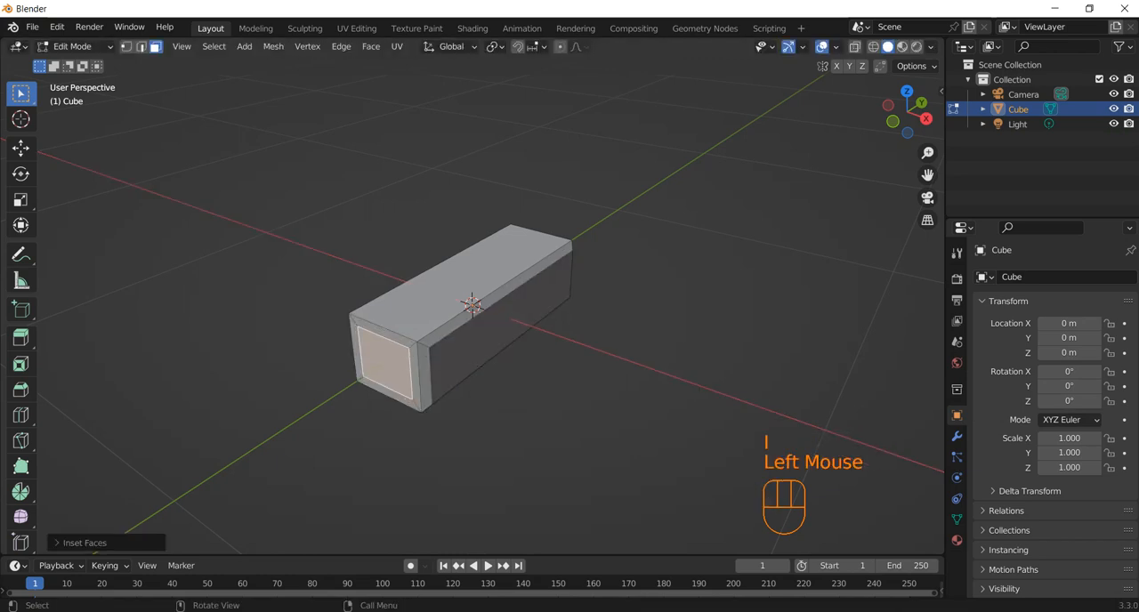
pyautogui.press('g')
pyautogui.press('y')
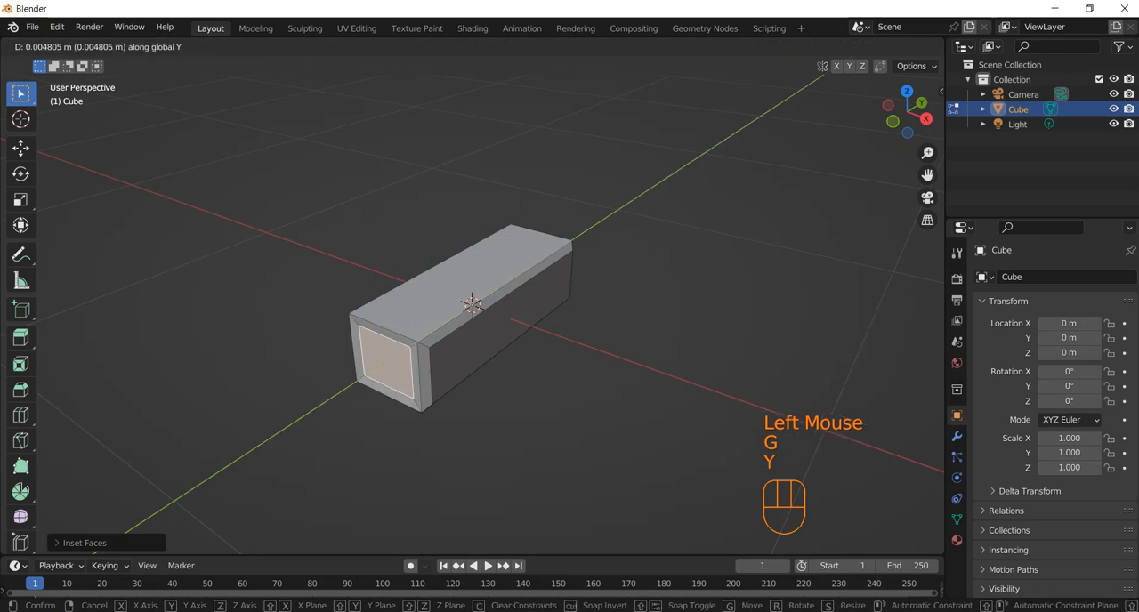
pyautogui.click(471, 356)
# Inset the +Y end face by about 0.02 m and move it slightly outward along Y, finishing back in Object Mode
pyautogui.moveTo(534, 401); pyautogui.dragTo(392, 392, button='middle')
pyautogui.click(585, 340)
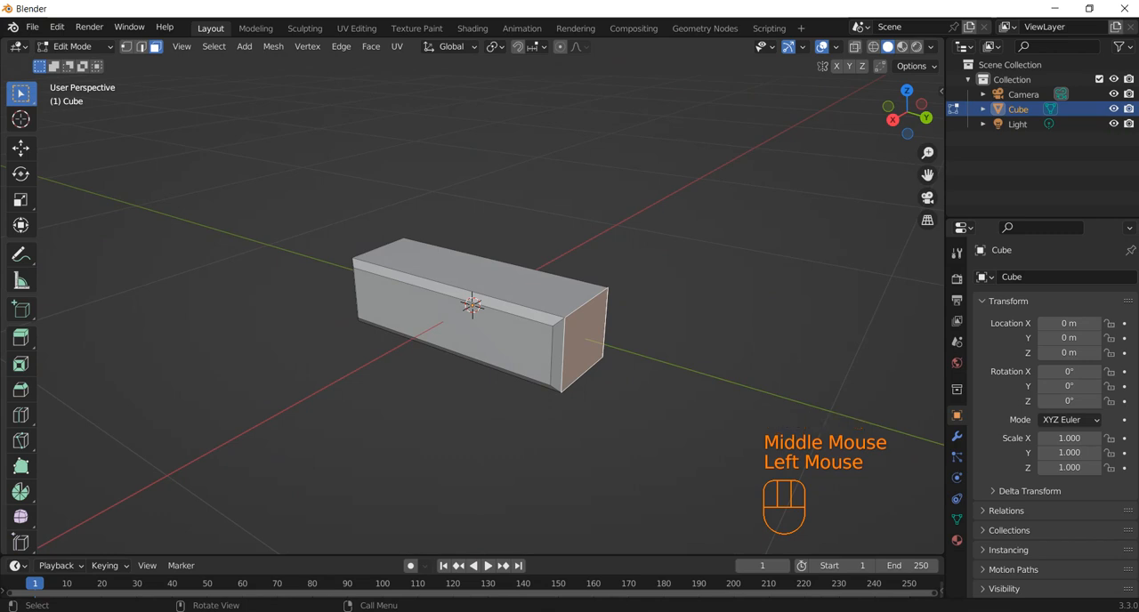
pyautogui.press('i')
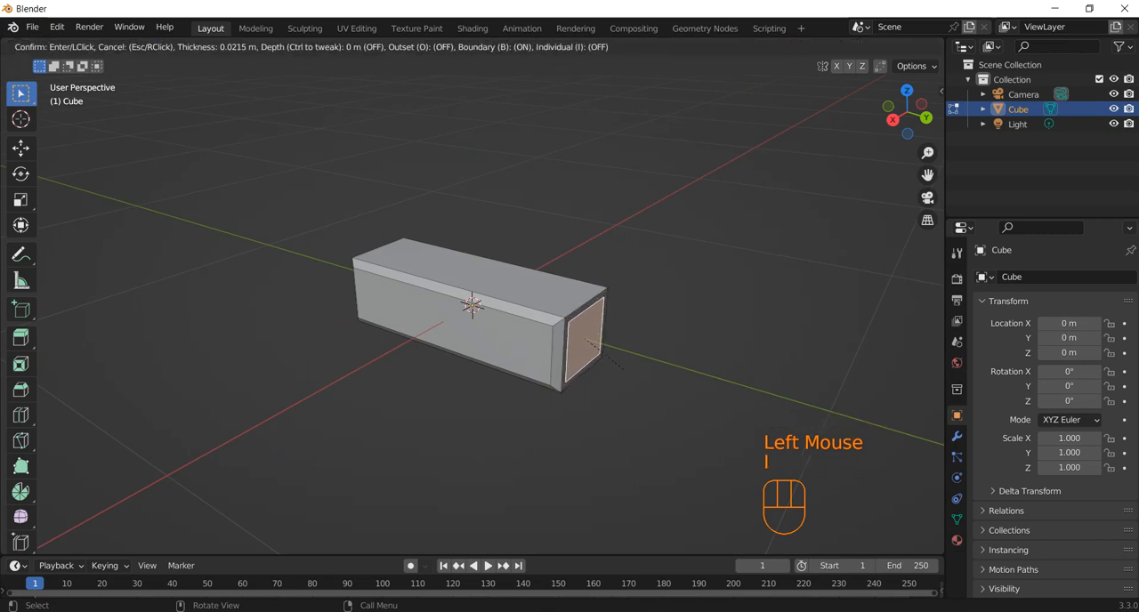
pyautogui.click(623, 369)
pyautogui.press('g')
pyautogui.press('y')
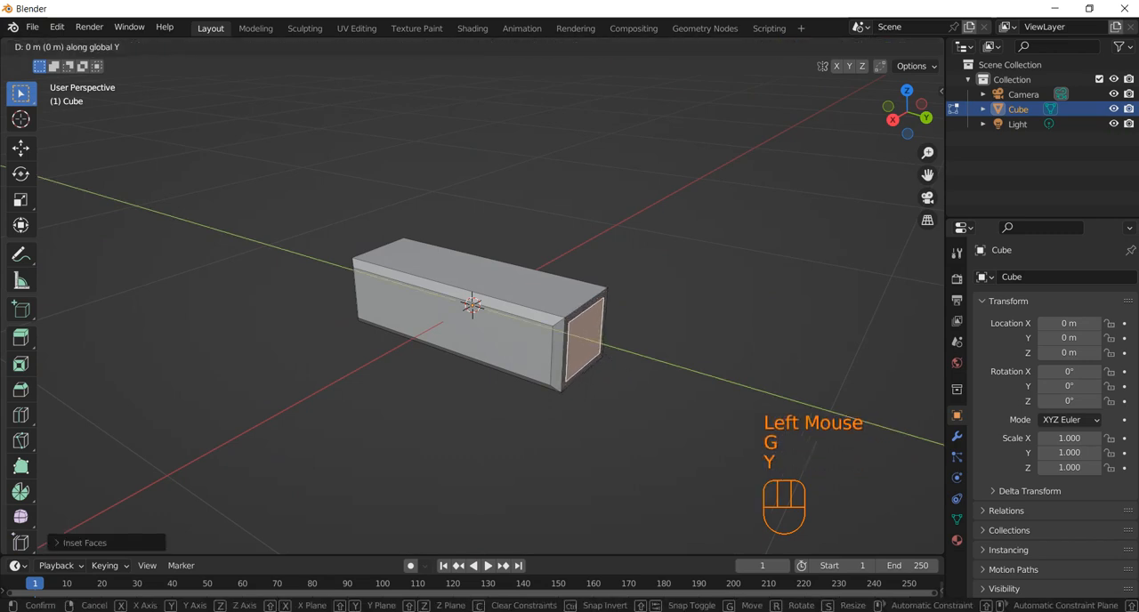
pyautogui.click(628, 370)
pyautogui.moveTo(628, 370); pyautogui.dragTo(841, 355, button='middle')
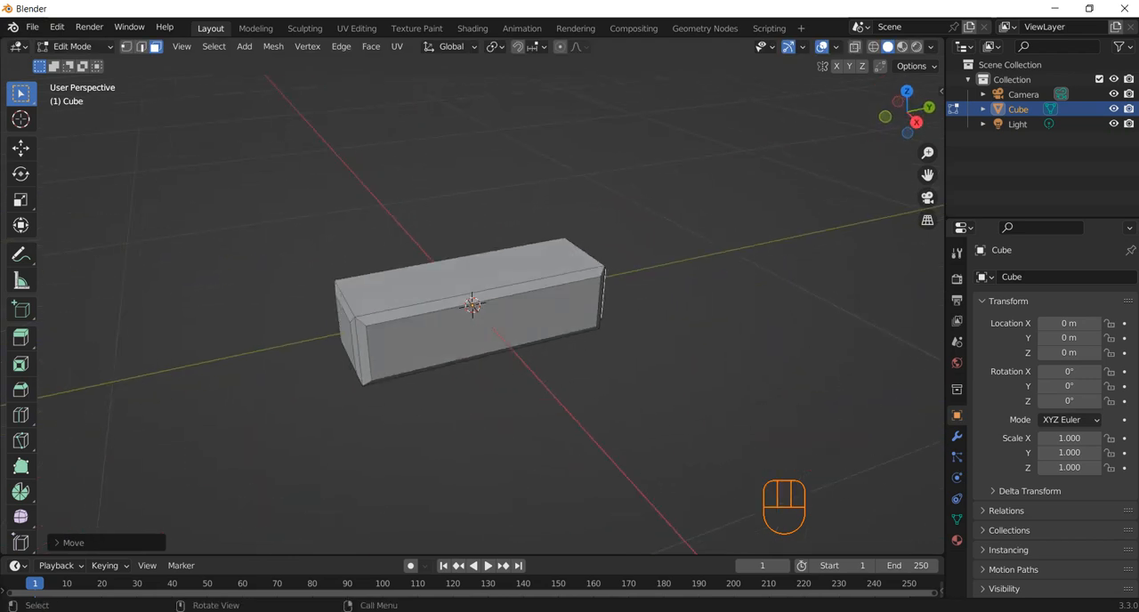
pyautogui.press('Tab')
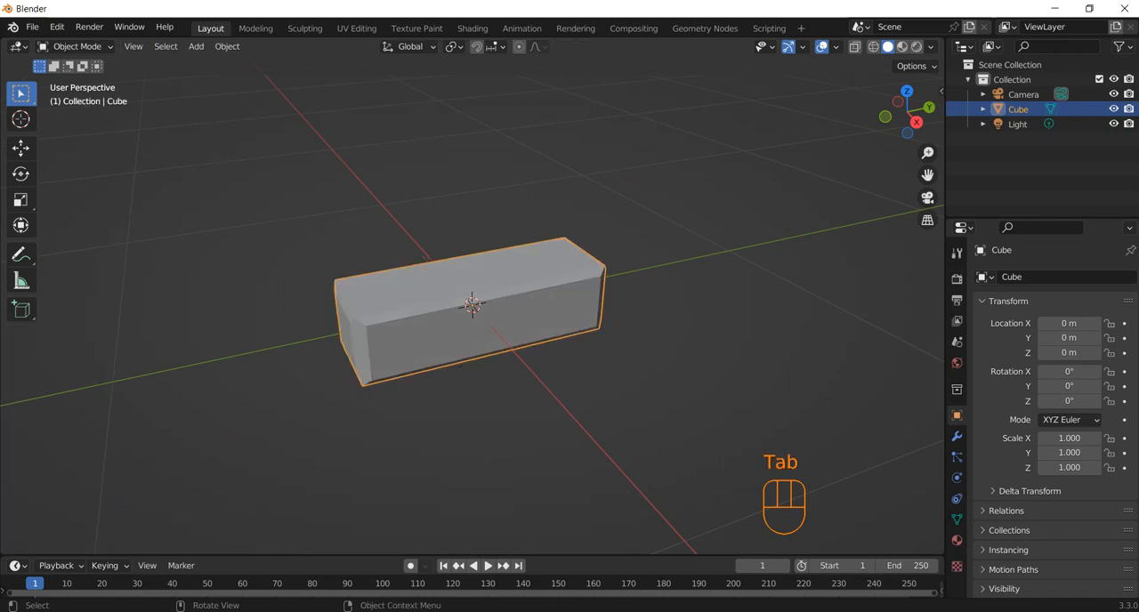
# Apply the object transform to the long block in Object Mode
pyautogui.press('shift')
pyautogui.press('ctrl')
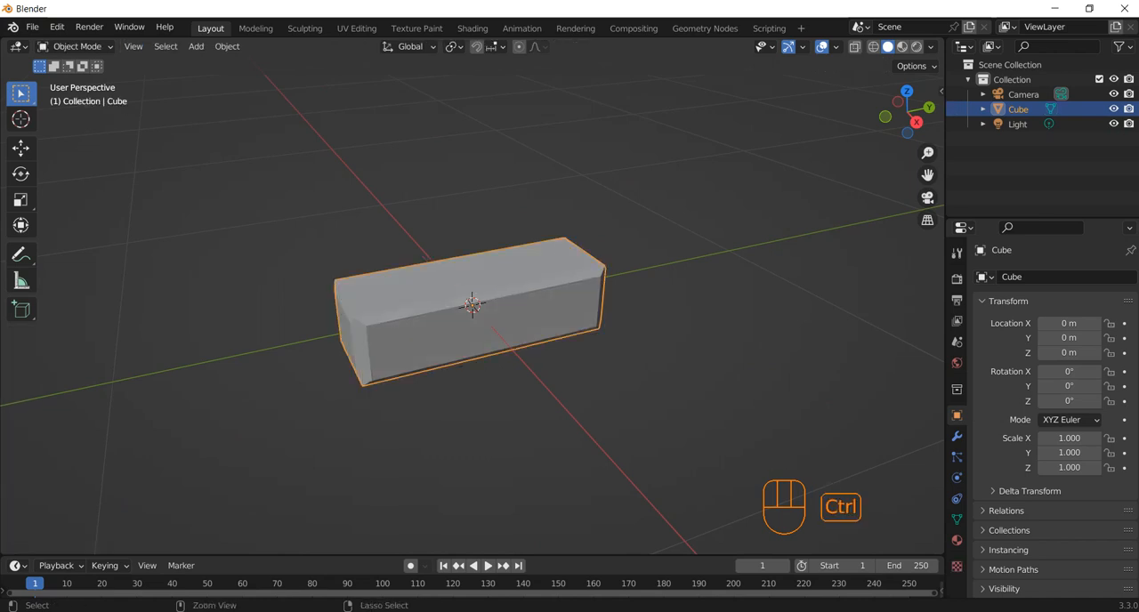
pyautogui.hotkey('ctrl', 'a')
pyautogui.click(454, 366)
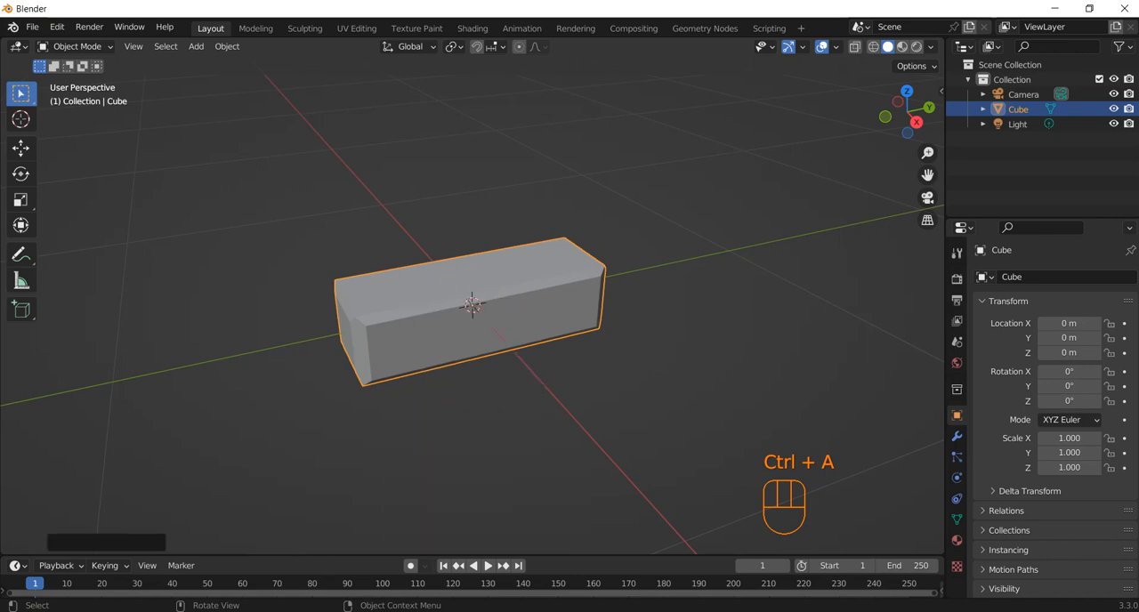
# Duplicate the block and move the copy about 0.88 m along +Y
pyautogui.hotkey('shift', 'd')
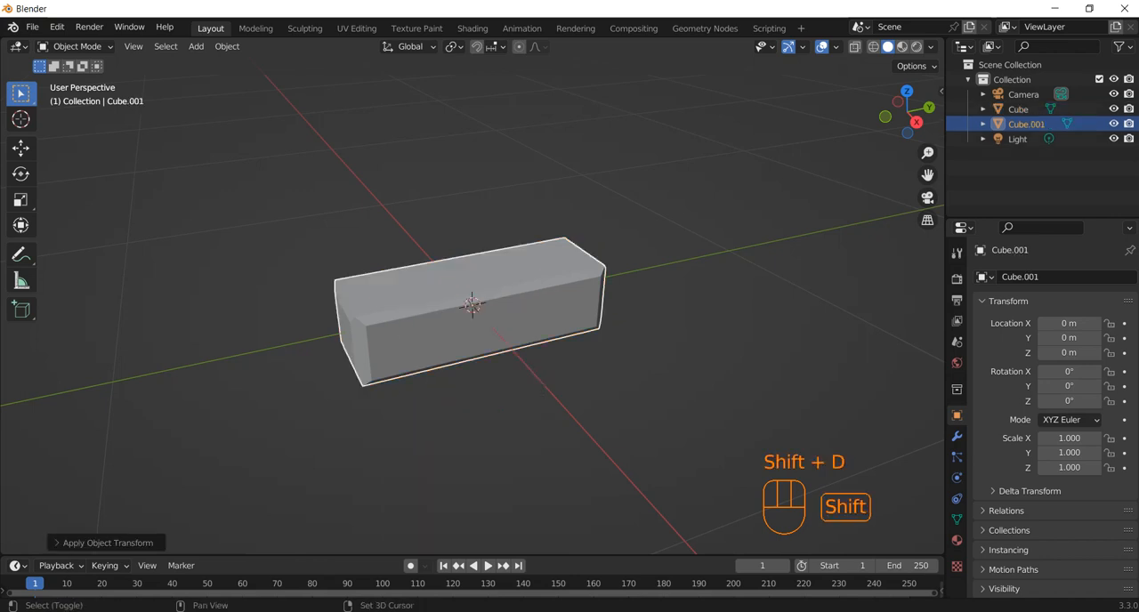
pyautogui.press('y')
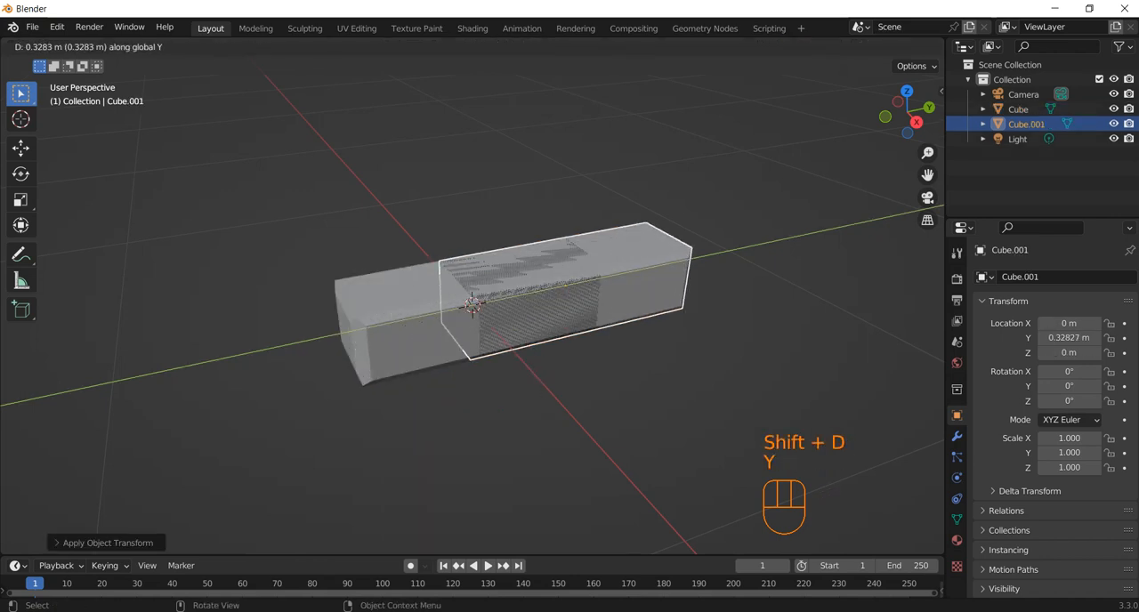
pyautogui.click(767, 297)
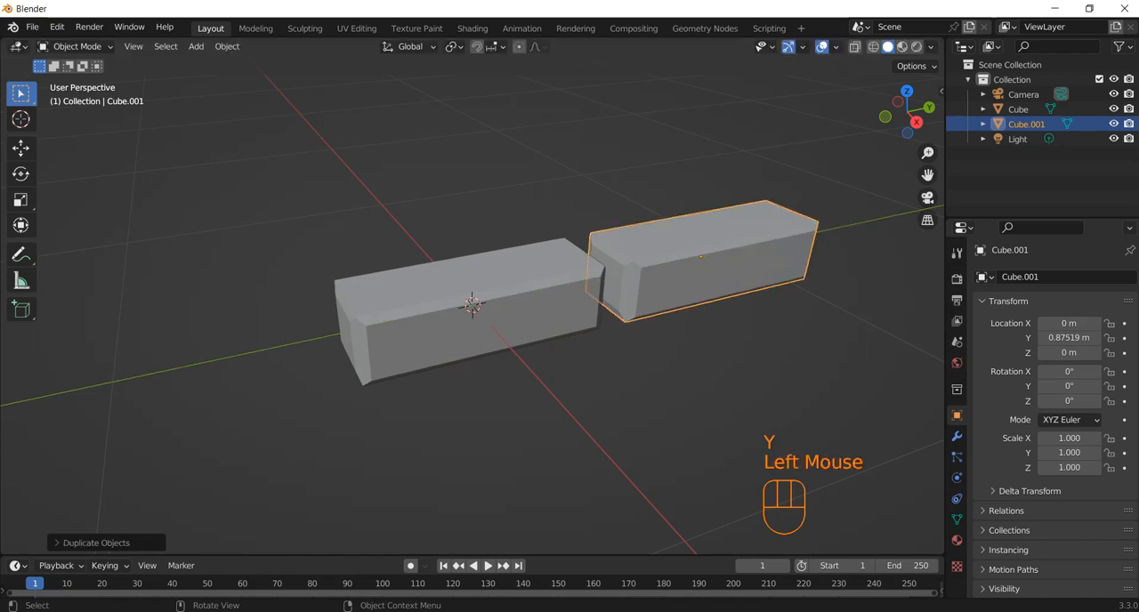
# Try to scale the copy uniformly by 0.5, undoing the first attempt before repeating it
pyautogui.press('s')
pyautogui.press('KP_Decimal')
pyautogui.press('KP_5')
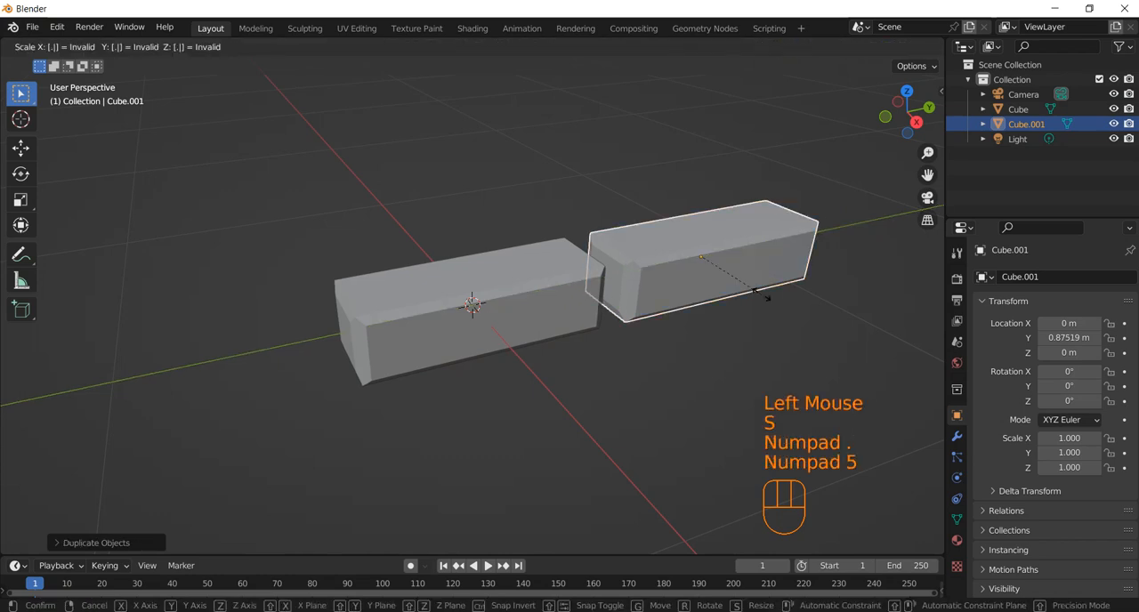
pyautogui.press('KP_Enter')
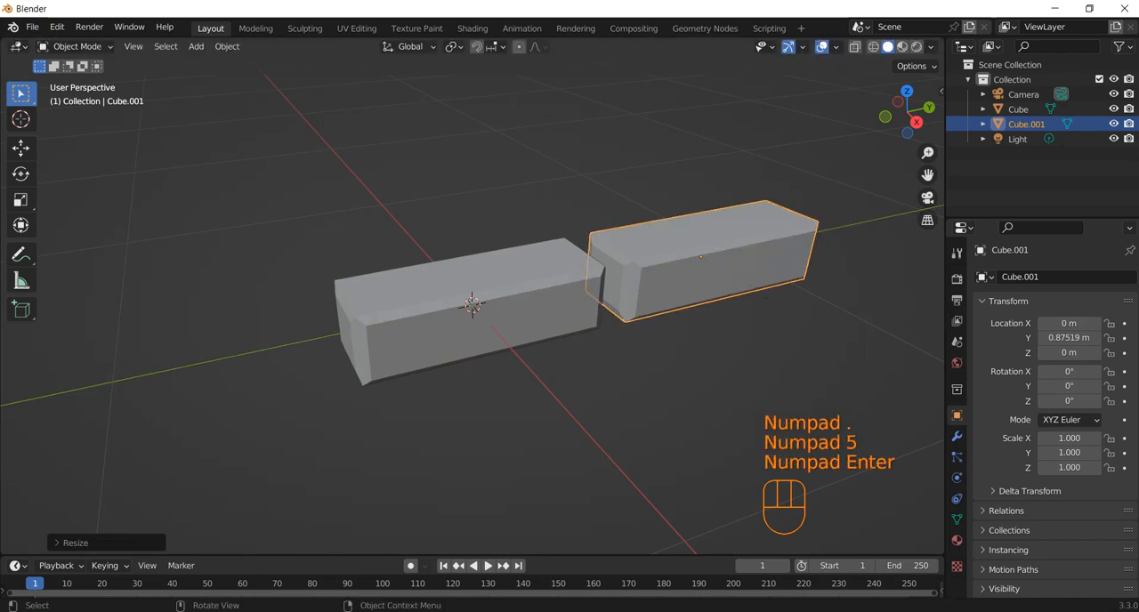
pyautogui.hotkey('ctrl', 'z')
pyautogui.click(752, 273)
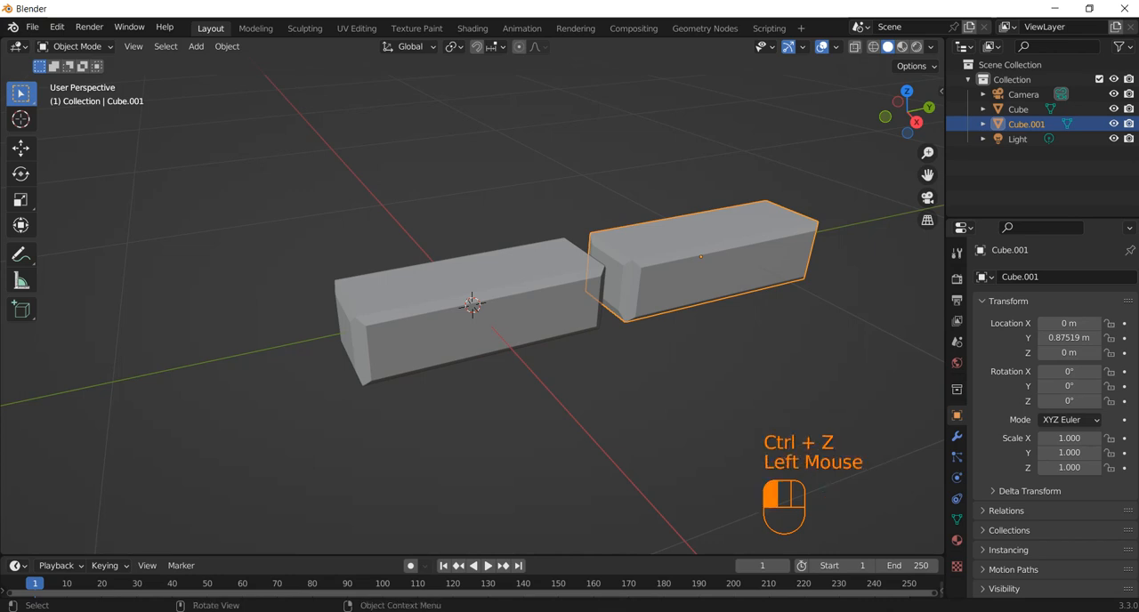
pyautogui.press('s')
pyautogui.press('KP_Decimal')
pyautogui.press('KP_5')
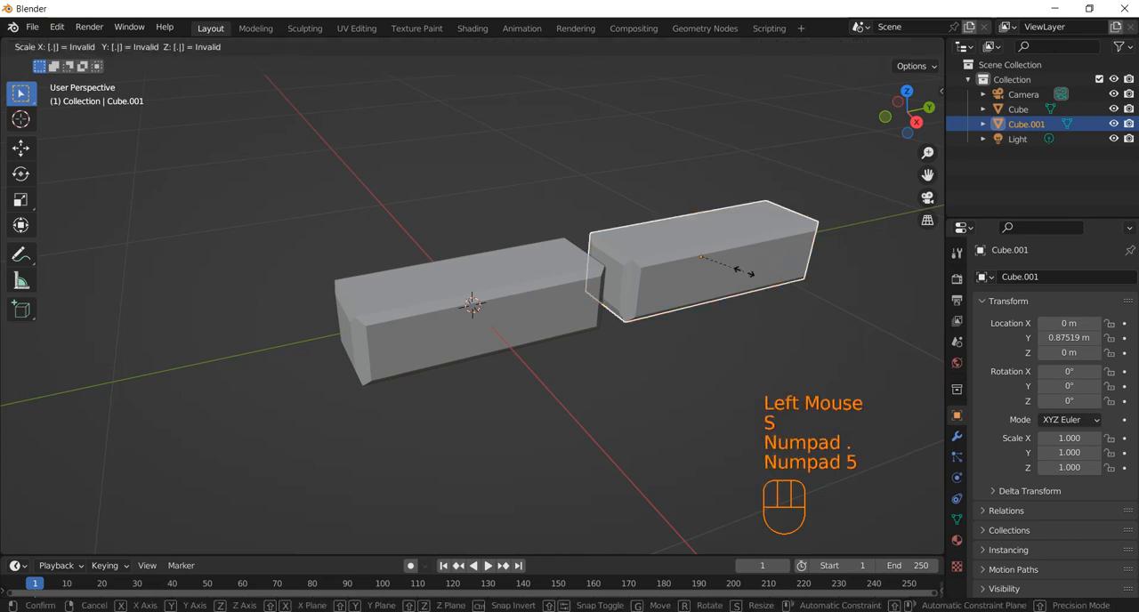
pyautogui.press('KP_Enter')
# Reselect the copy and scale it along Y to about 0.58 of its length
pyautogui.moveTo(755, 311); pyautogui.dragTo(591, 303)
pyautogui.click(606, 383)
pyautogui.moveTo(606, 382); pyautogui.dragTo(498, 409, button='middle')
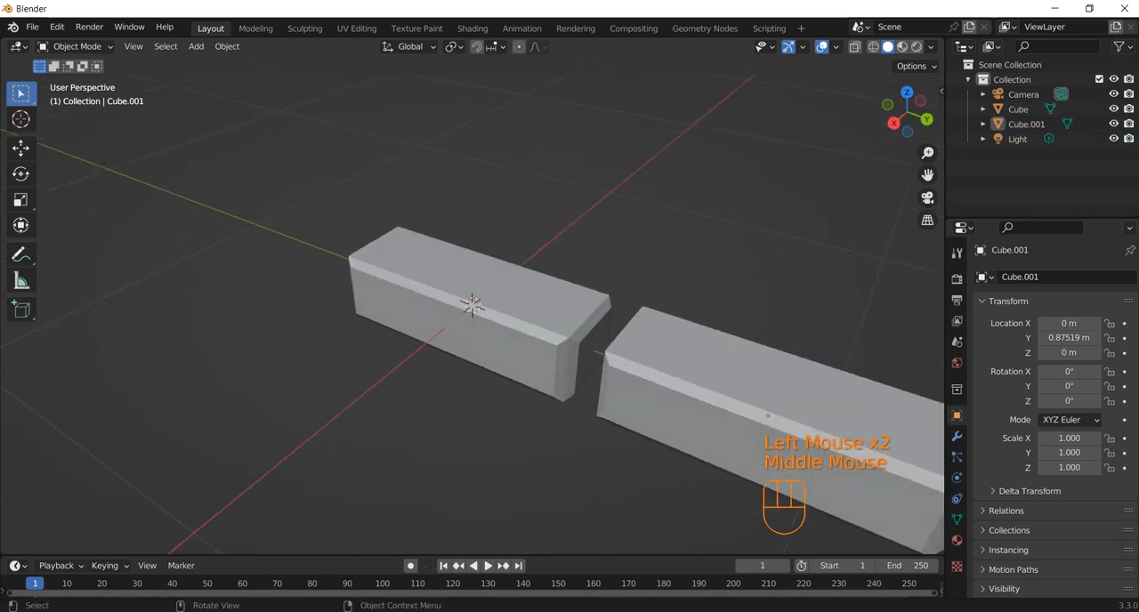
pyautogui.click(703, 396)
pyautogui.scroll(-1, 703, 396)
pyautogui.moveTo(703, 396); pyautogui.dragTo(765, 396, button='middle')
pyautogui.scroll(-1, 766, 396)
pyautogui.press('s')
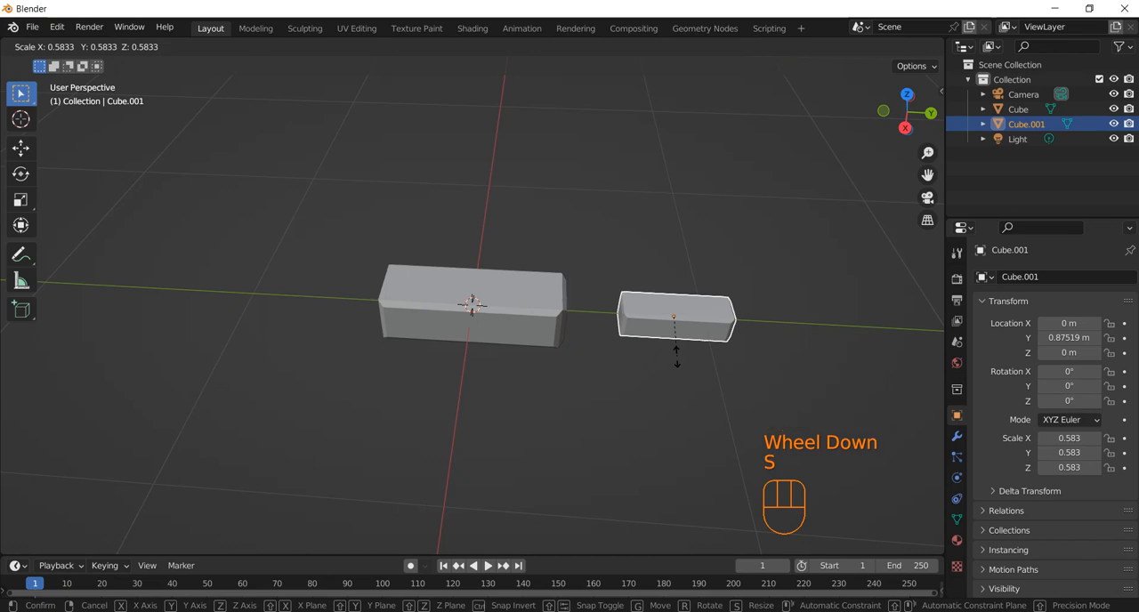
pyautogui.write('.')
pyautogui.press('KP_5')
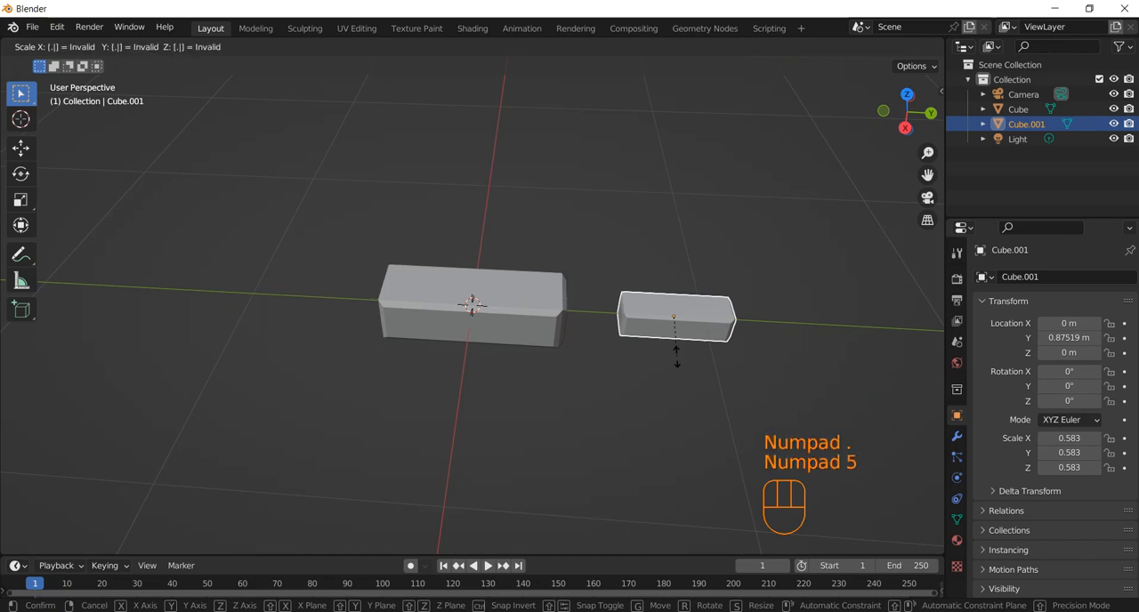
pyautogui.press('y')
pyautogui.press('KP_Enter')
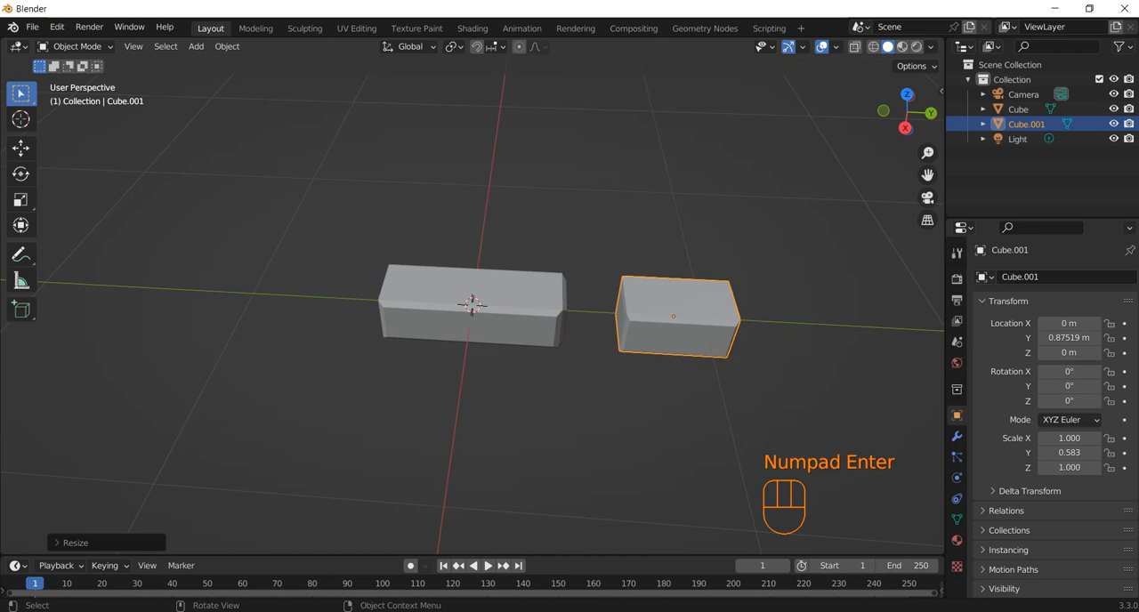
# Delete the shortened copy and select the original block
pyautogui.press('Delete')
pyautogui.click(498, 307)
pyautogui.press('shift')
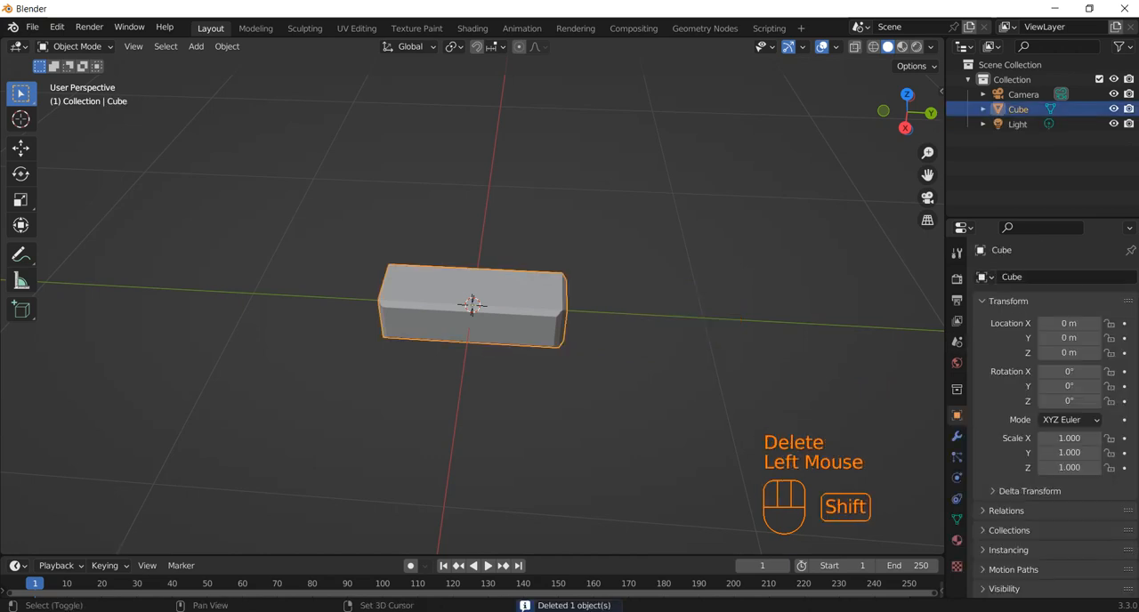
# Duplicate the block in place and try to scale the copy by 0.5 along Y
pyautogui.hotkey('shift', 'd')
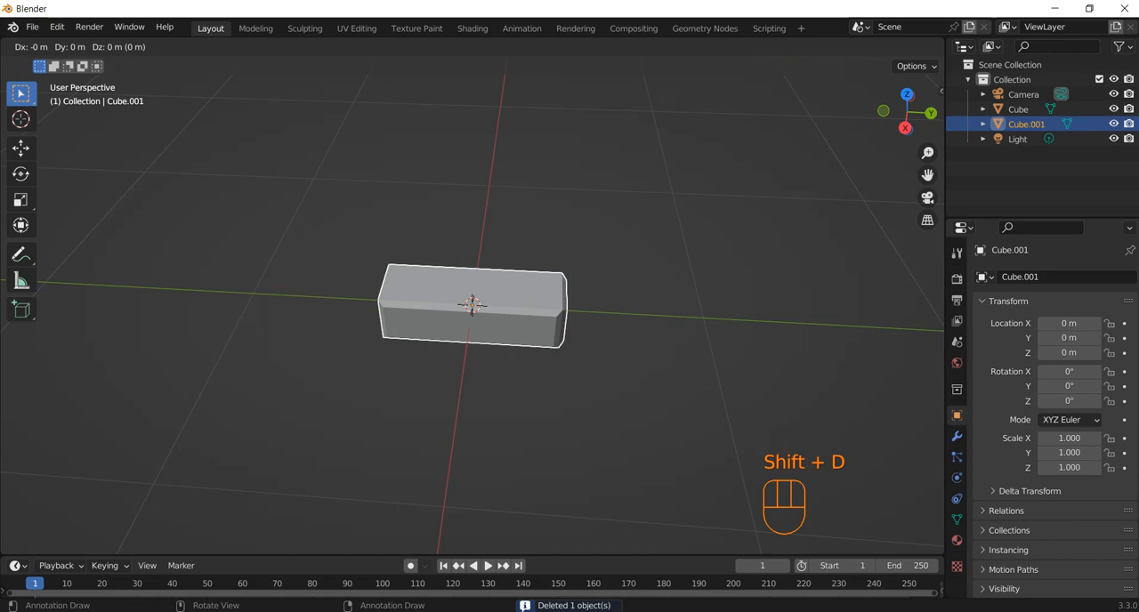
pyautogui.press('d')
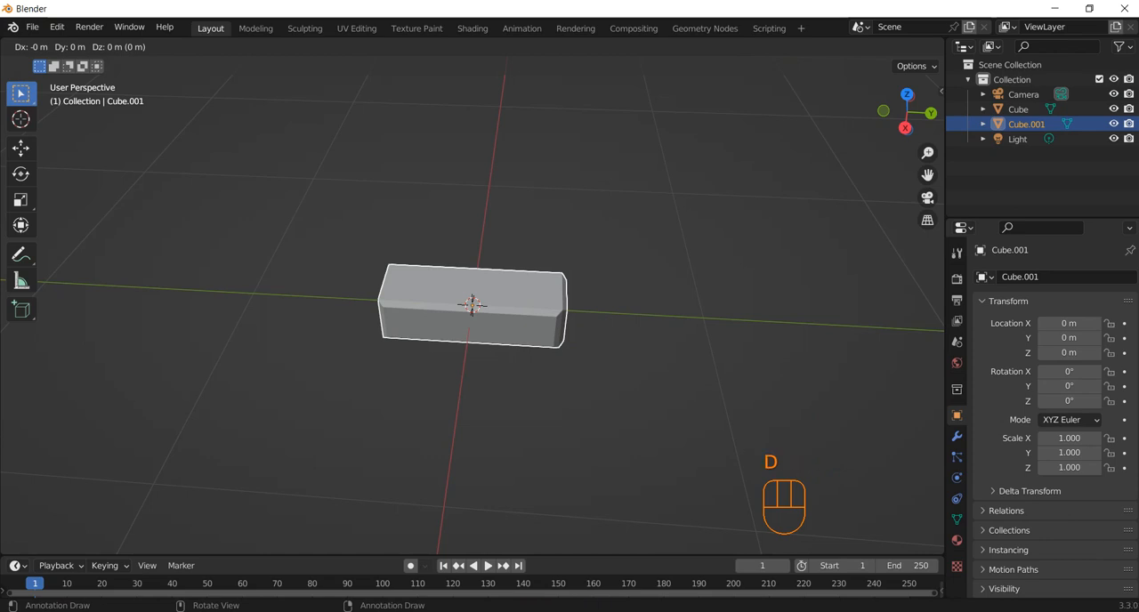
pyautogui.press('s')
pyautogui.press('y')
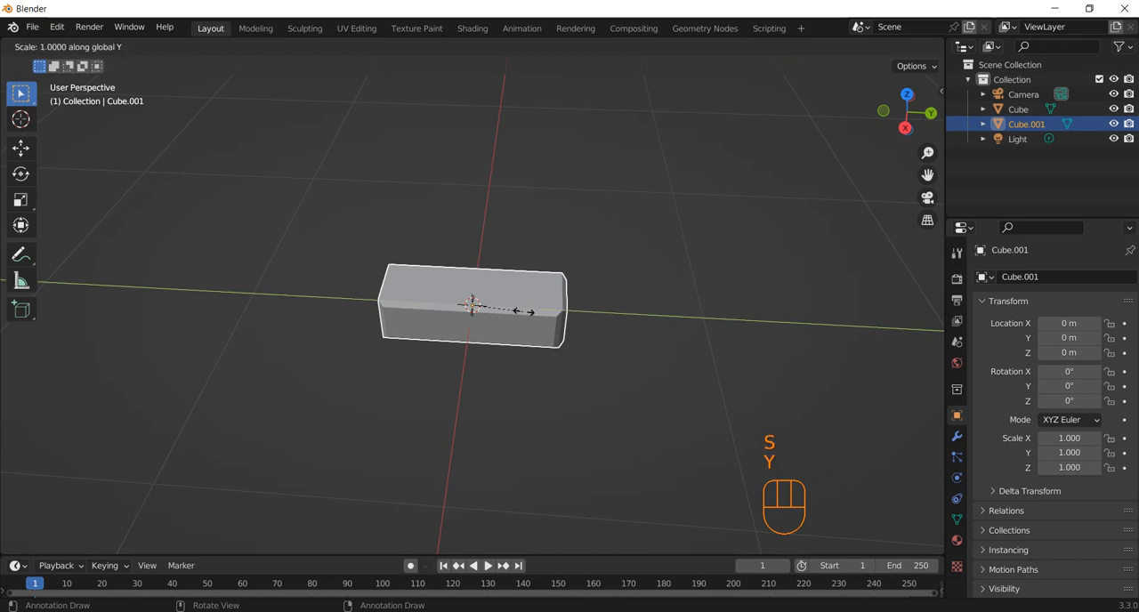
pyautogui.press('KP_Decimal')
pyautogui.press('KP_5')
pyautogui.press('KP_Enter')
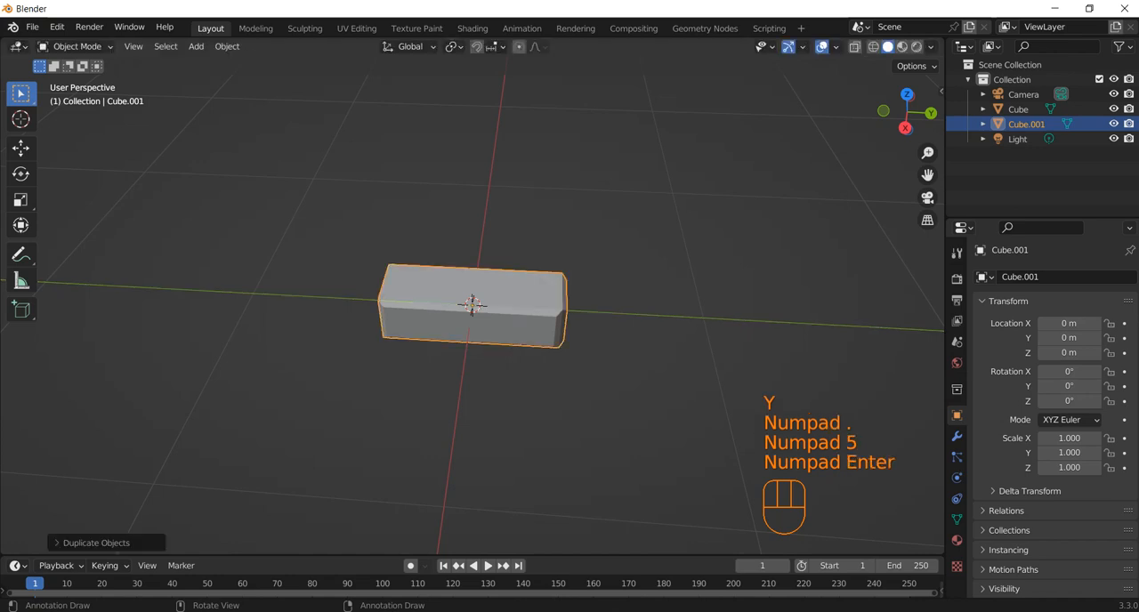
# Undo the in-place duplication and reselect the original block
pyautogui.hotkey('ctrl', 'z')
pyautogui.hotkey('ctrl', 'z')
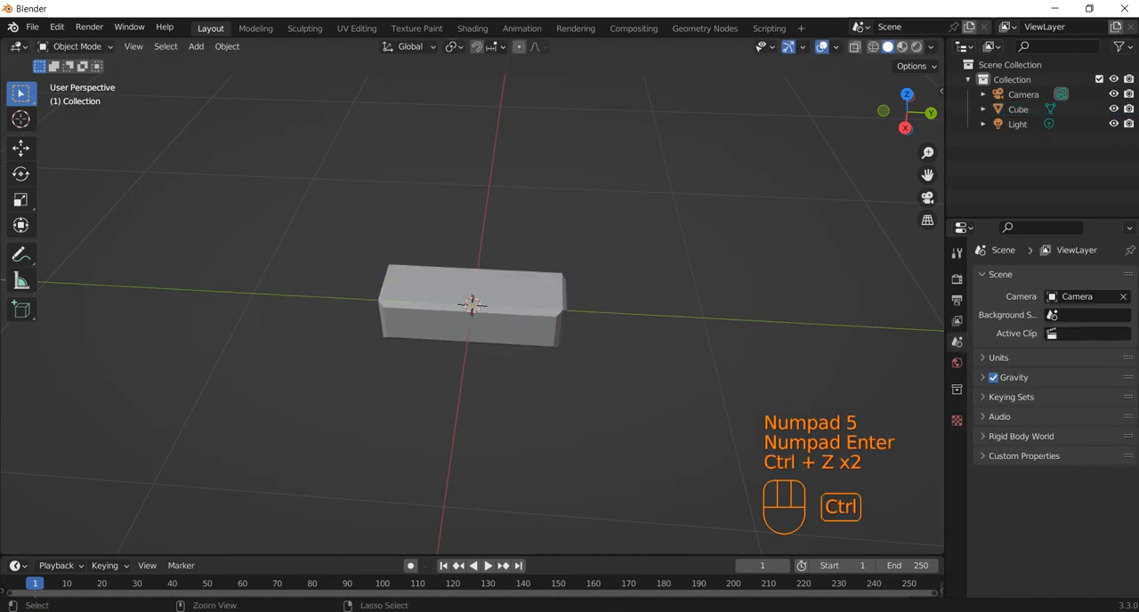
pyautogui.click(471, 311)
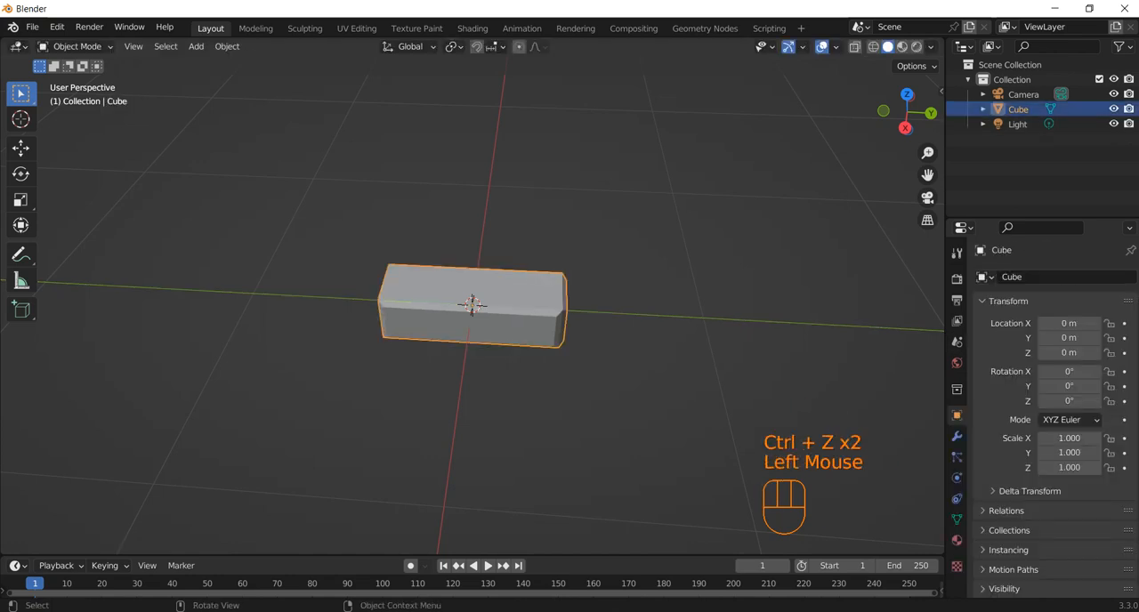
pyautogui.press('g')
pyautogui.press('y')
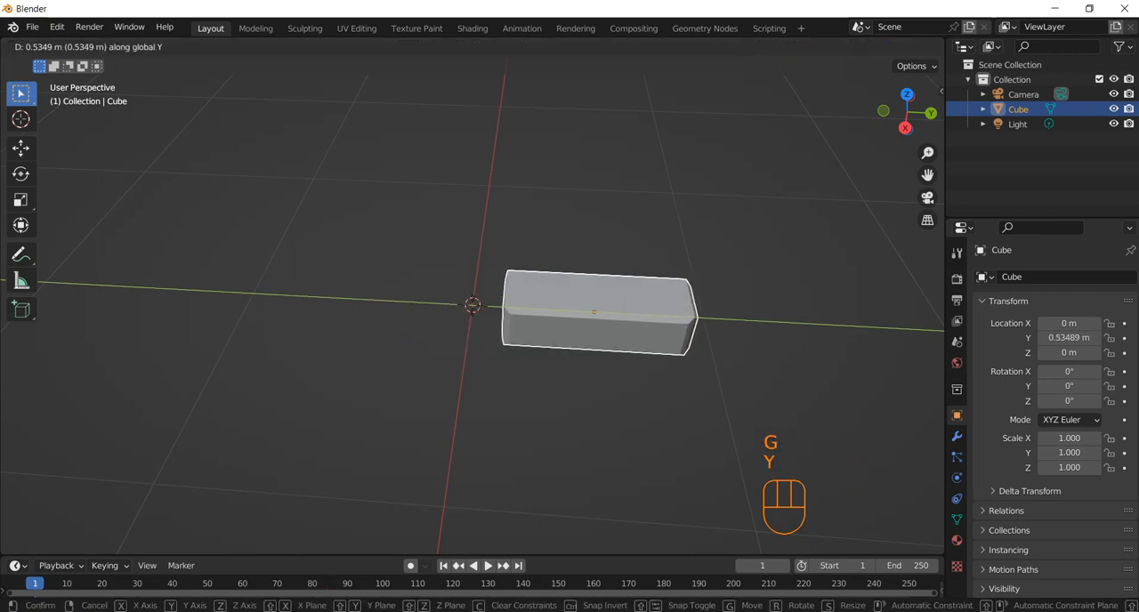
pyautogui.press('Escape')
# Duplicate the block and move the copy about 0.99 m along +Y
pyautogui.hotkey('shift', 'd')
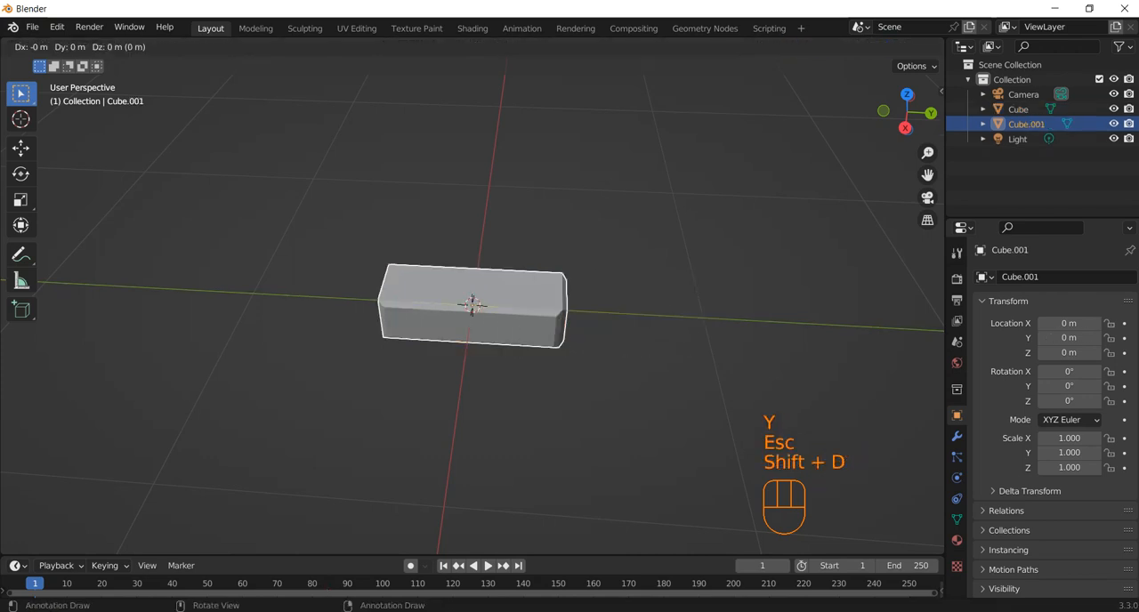
pyautogui.press('y')
pyautogui.click(701, 319)
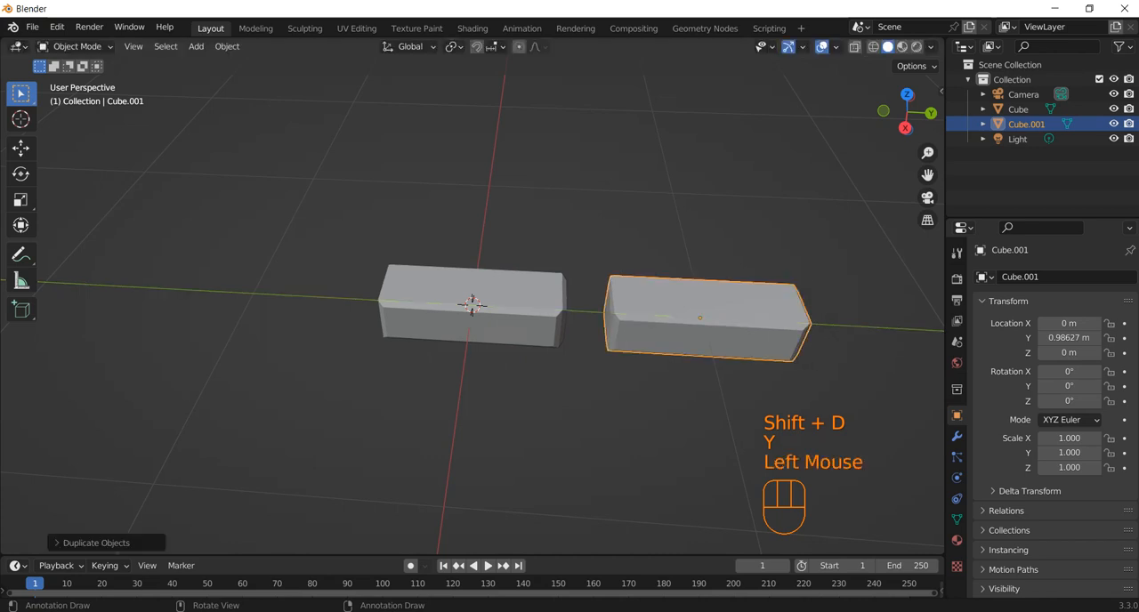
# Try to scale the copy to half its length along Y
pyautogui.press('s')
pyautogui.press('y')
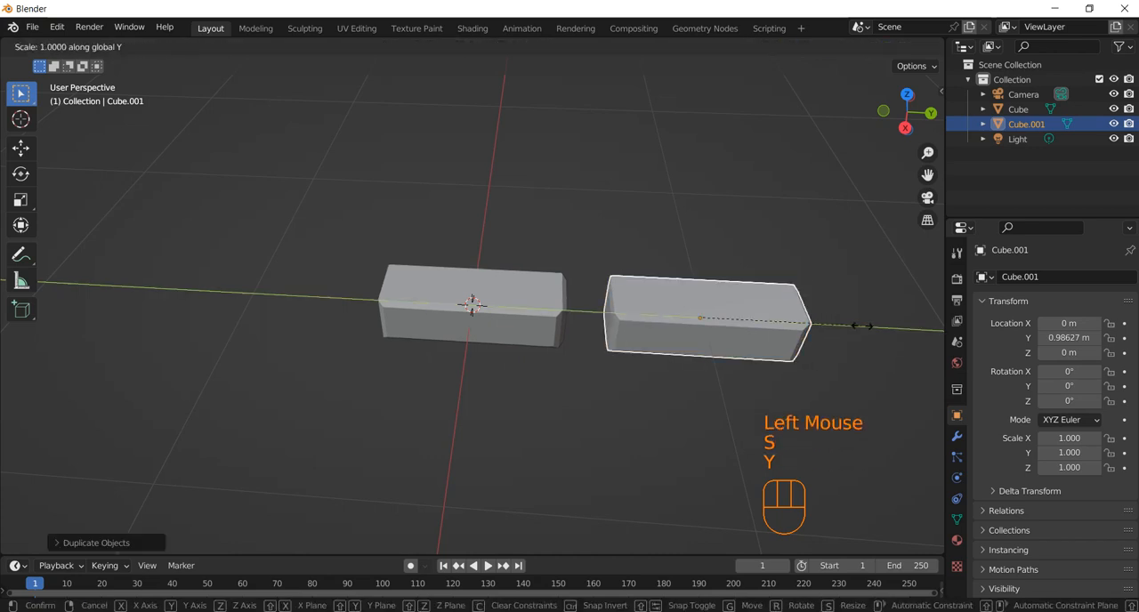
pyautogui.press('KP_Decimal')
pyautogui.press('KP_5')
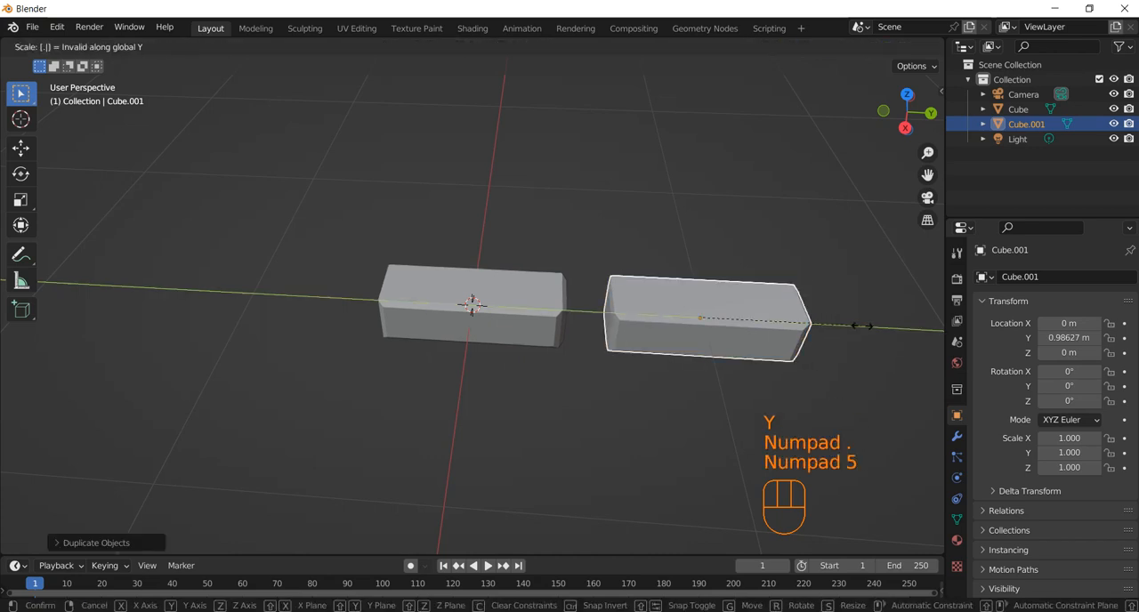
pyautogui.press('KP_Enter')
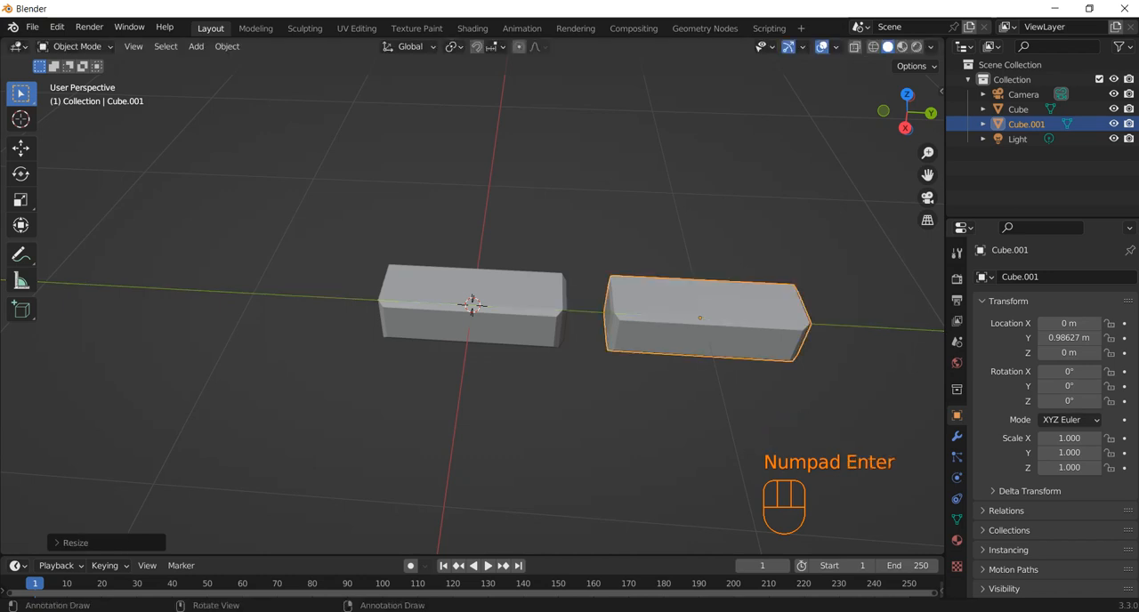
pyautogui.press('s')
pyautogui.press('KP_Decimal')
pyautogui.press('KP_5')
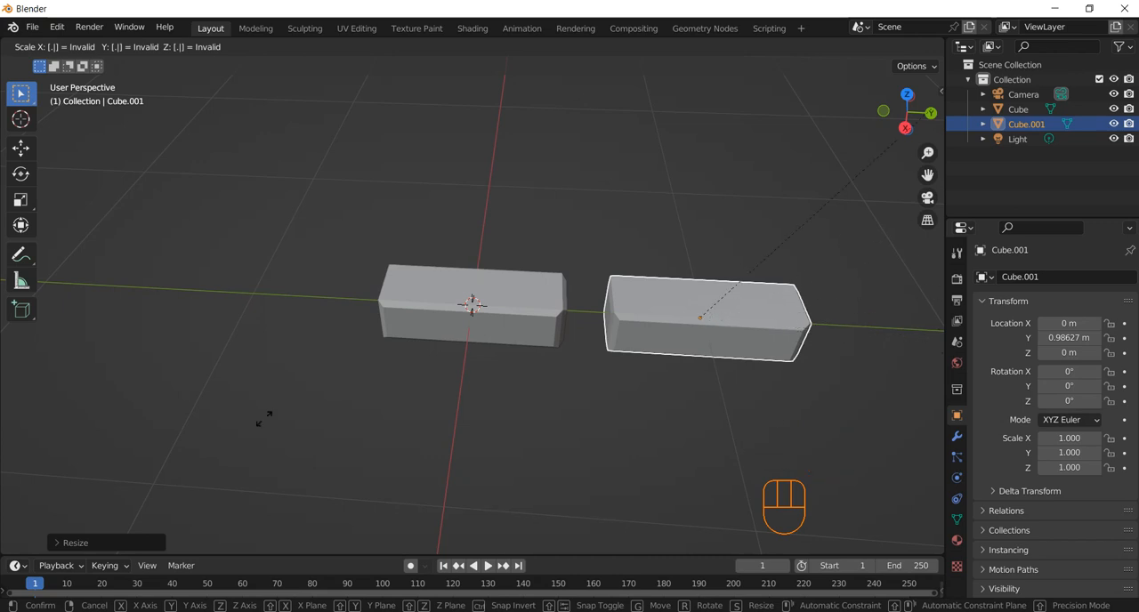
pyautogui.press('s')
pyautogui.write('y')
pyautogui.write('.5')
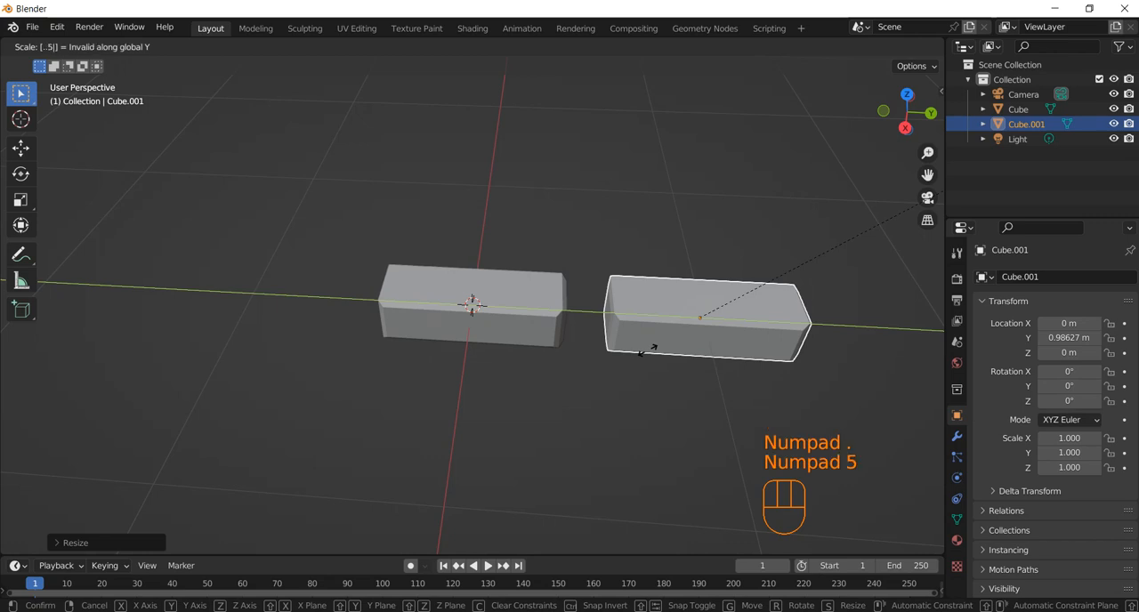
pyautogui.press('Escape')
# Scale the copied block by 0.5 along Y
pyautogui.press('s')
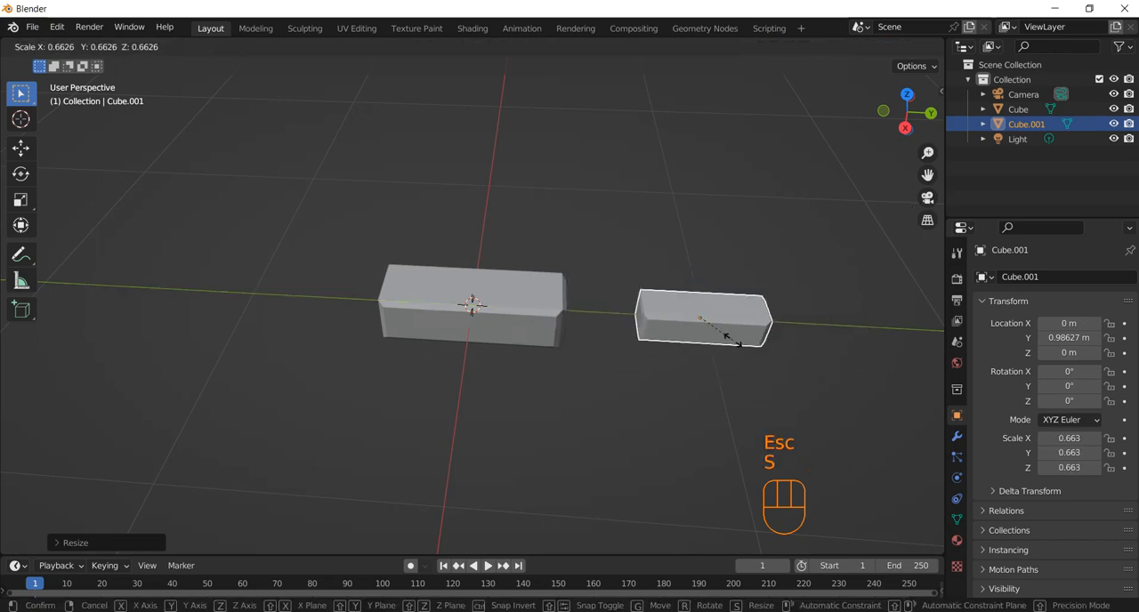
pyautogui.press('y')
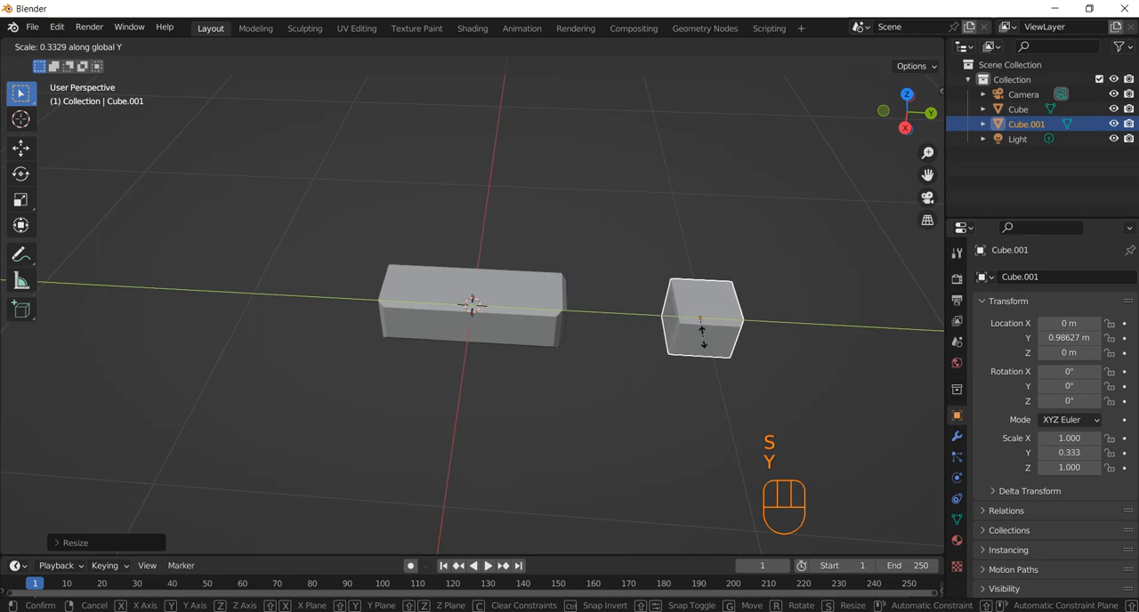
pyautogui.press('KP_Decimal')
pyautogui.press('KP_5')
pyautogui.press('KP_Enter')
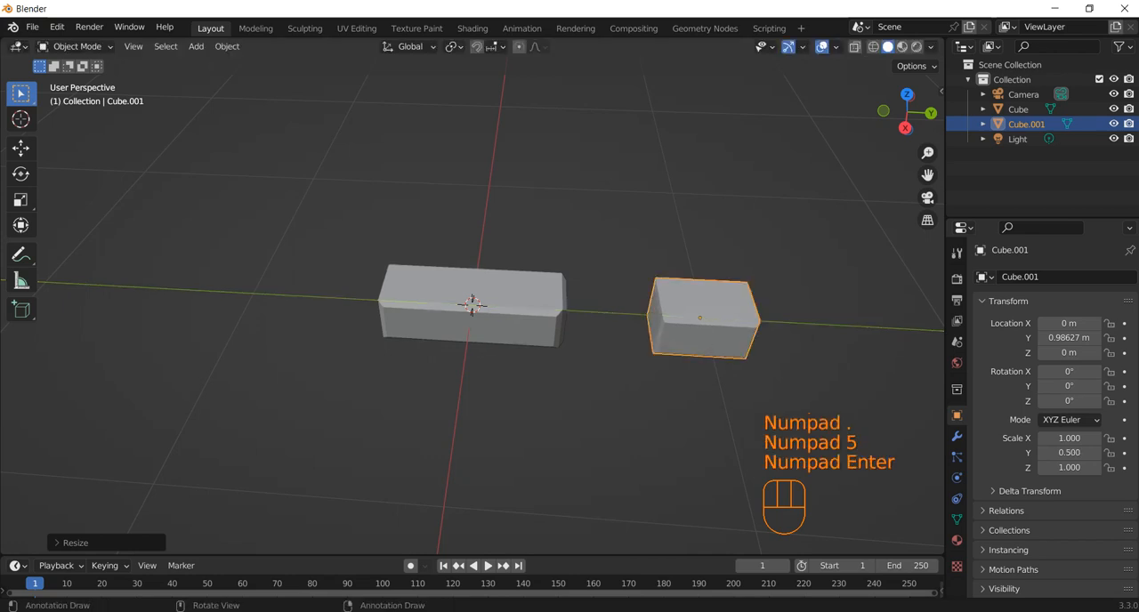
# Move the half-length block about 0.39 m along -Y, right up against the +Y end of the long block
pyautogui.press('g')
pyautogui.press('y')
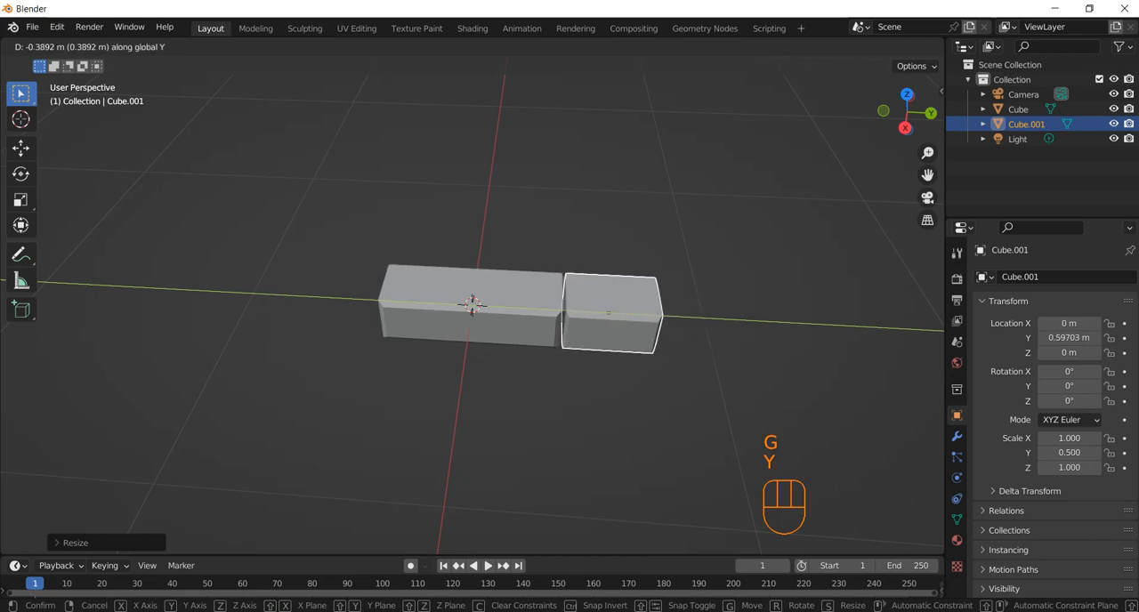
pyautogui.click(609, 313)
# Duplicate the half-length block and move the copy about 0.24 m along +Z, directly above the original
pyautogui.moveTo(609, 314); pyautogui.dragTo(591, 299, button='middle')
pyautogui.scroll(3, 607, 265)
pyautogui.scroll(-2, 591, 299)
pyautogui.click(591, 299)
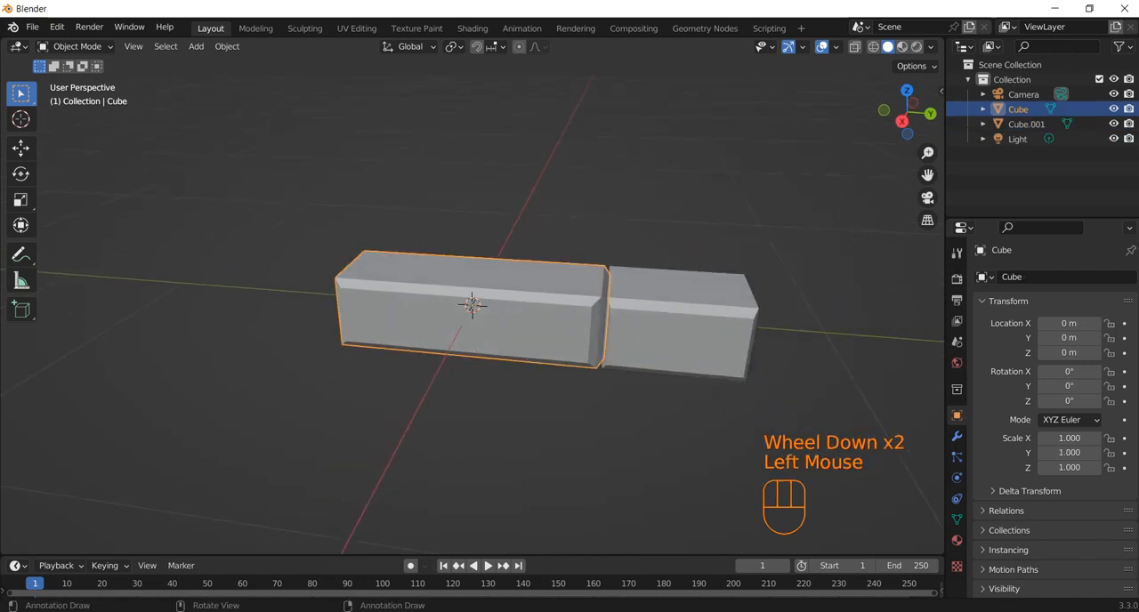
pyautogui.click(663, 325)
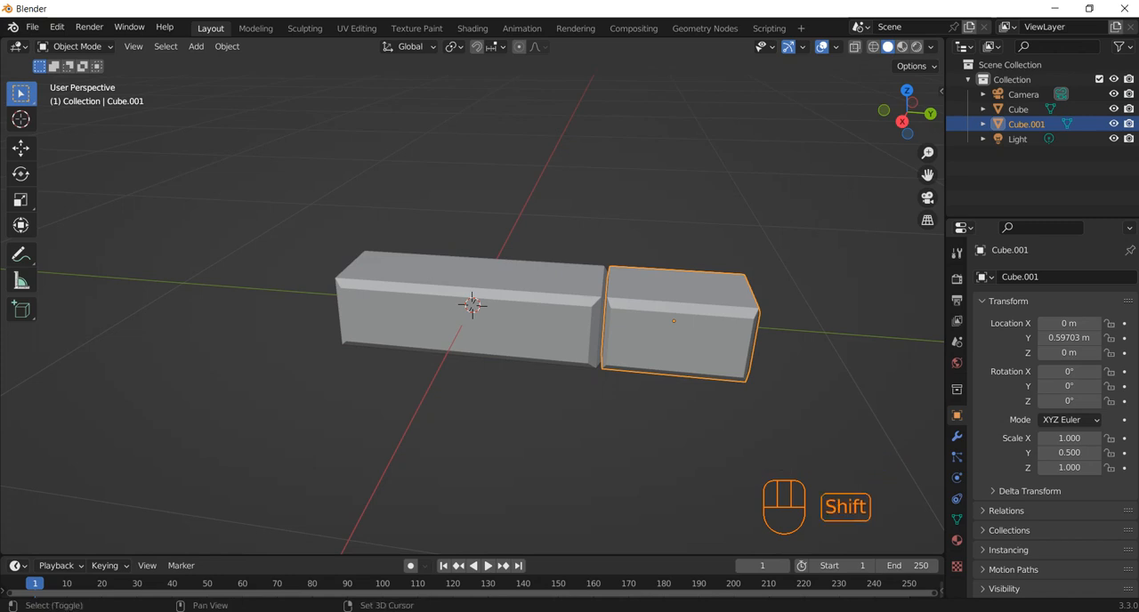
pyautogui.hotkey('shift', 'd')
pyautogui.press('y')
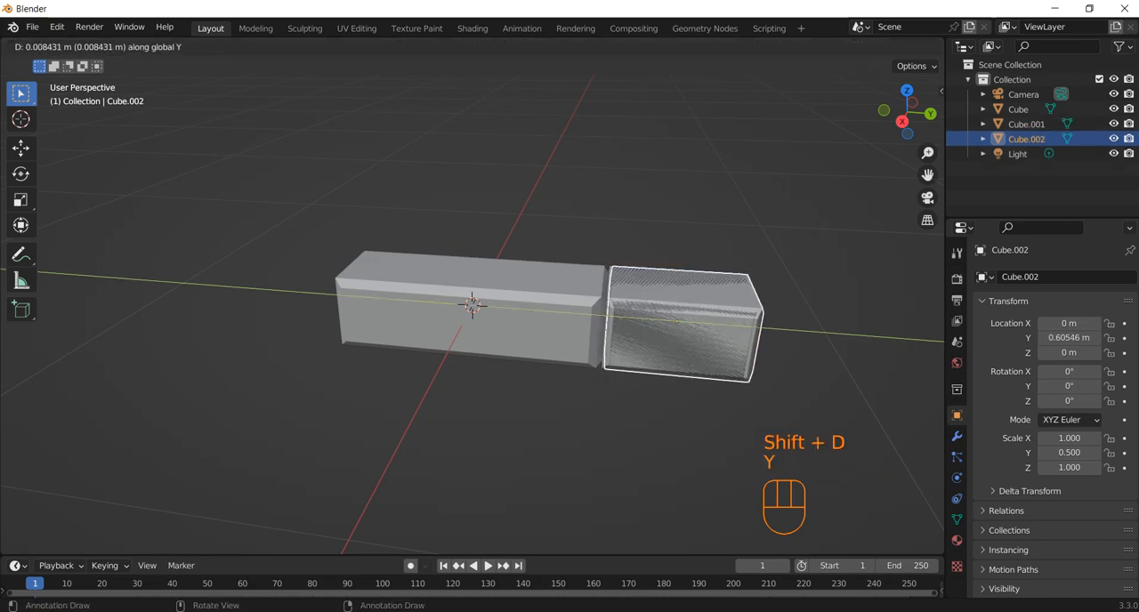
pyautogui.press('z')
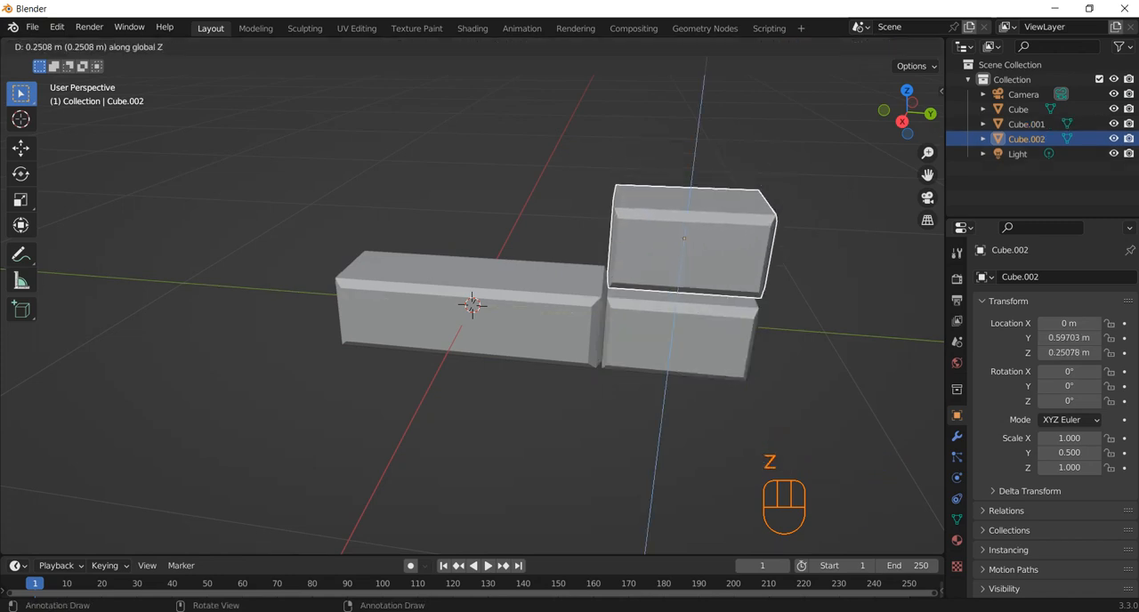
pyautogui.click(684, 243)
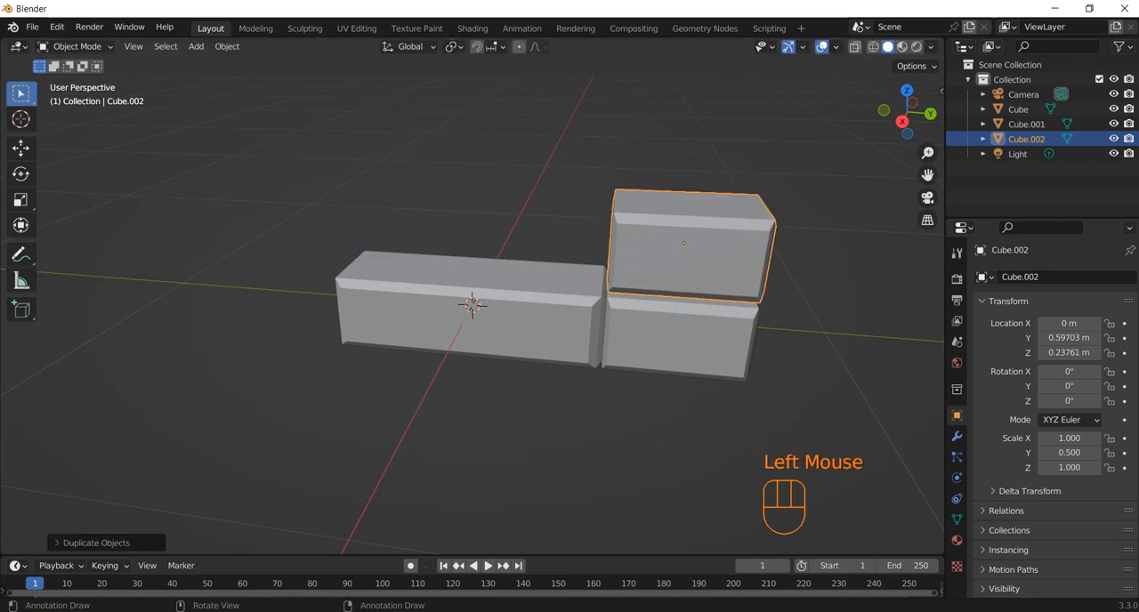
# Move the upper half-length block about 0.79 m along -Y to the long block's far end and lower it about 0.01 m
pyautogui.press('KP_3')
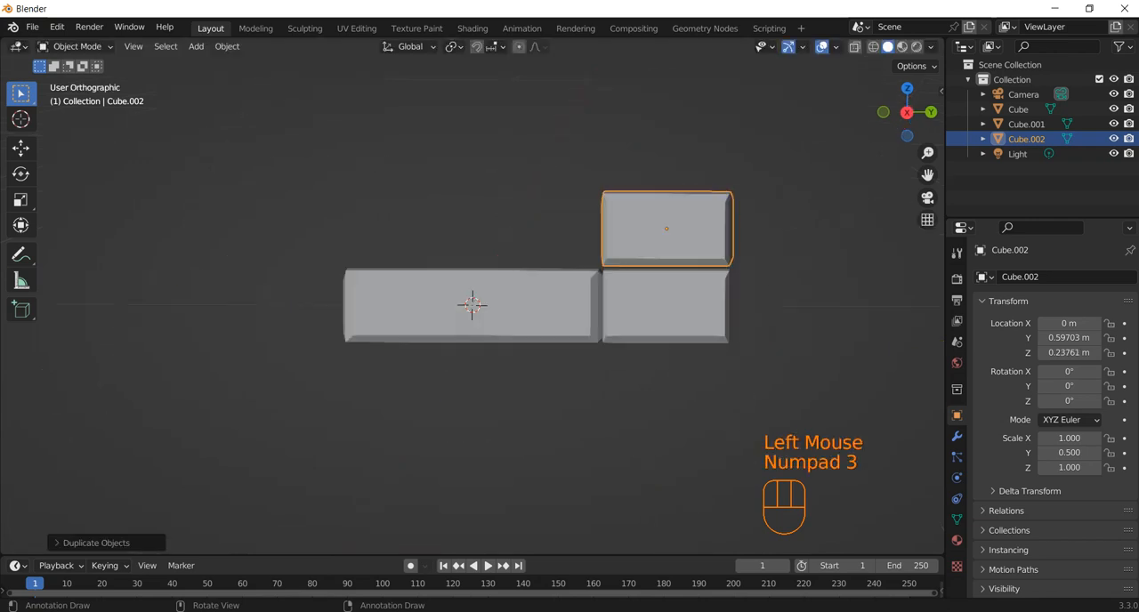
pyautogui.press('g')
pyautogui.press('y')
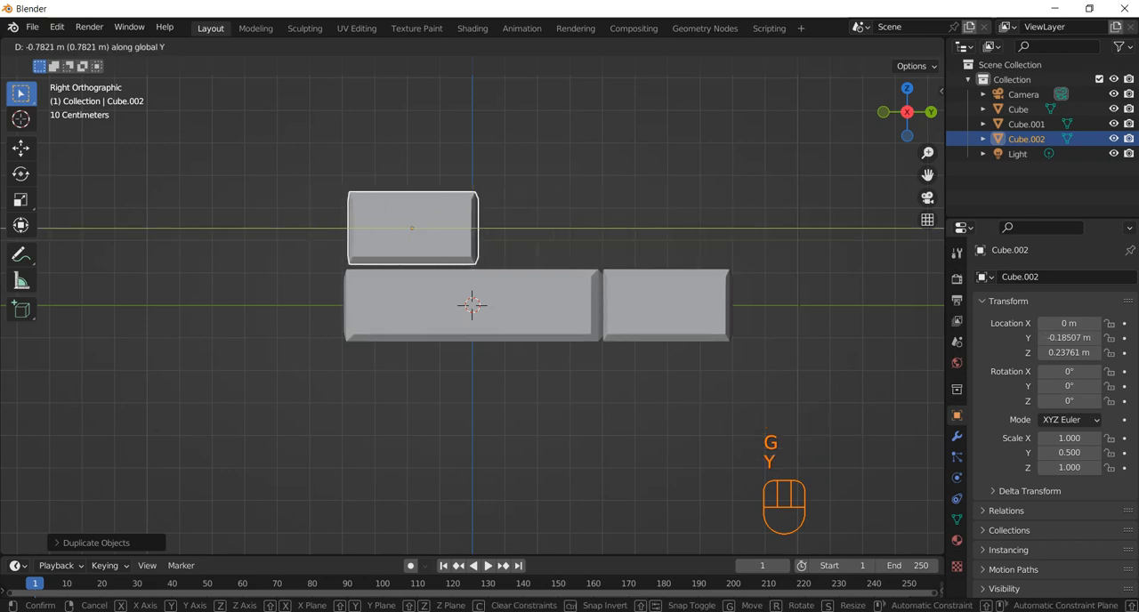
pyautogui.click(426, 242)
pyautogui.press('g')
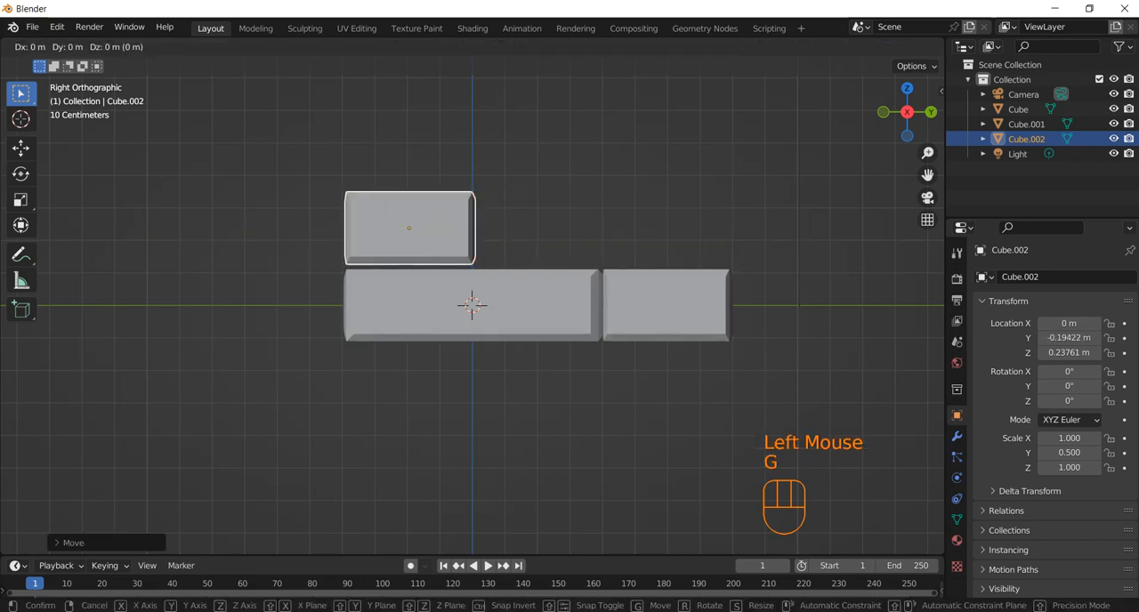
pyautogui.press('z')
pyautogui.click(426, 245)
# Duplicate the long block and place the copy about 0.40 m along +Y and 0.24 m along +Z, beside the upper half-length block
pyautogui.click(472, 306)
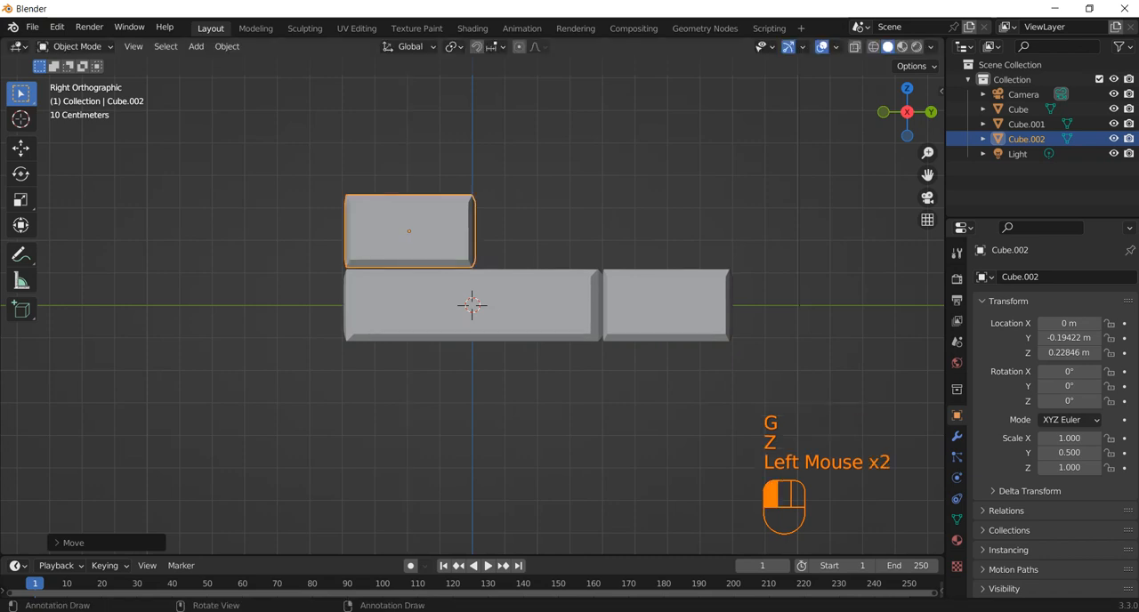
pyautogui.hotkey('shift', 'd')
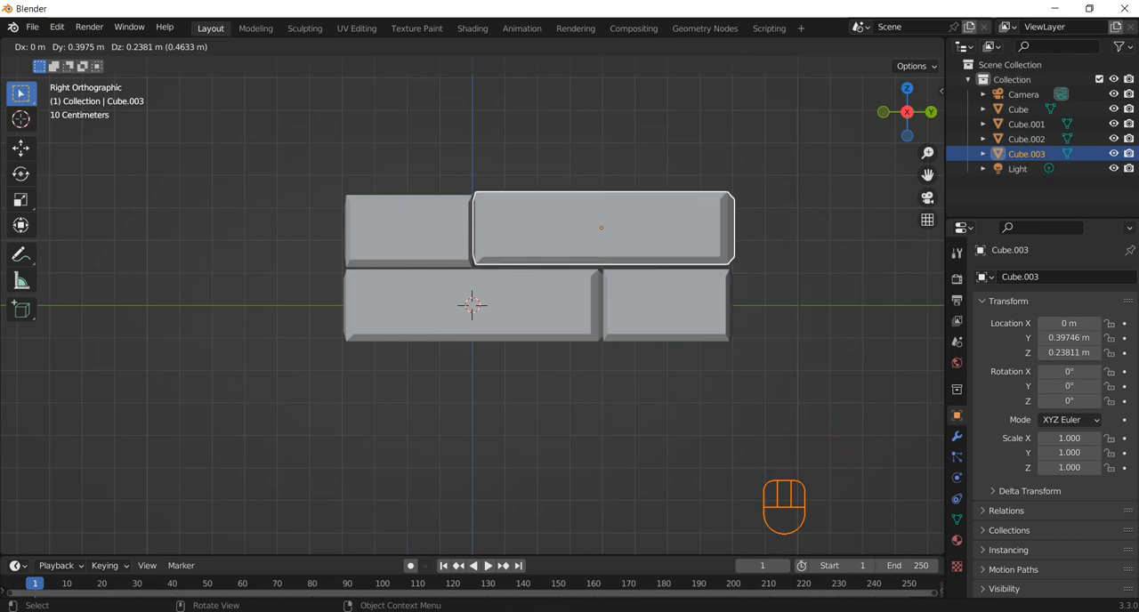
pyautogui.click(602, 228)
pyautogui.moveTo(601, 228); pyautogui.dragTo(621, 268, button='middle')
# Lower the upper long block about 0.005 m along Z to line it up with the half-length block beside it
pyautogui.press('KP_3')
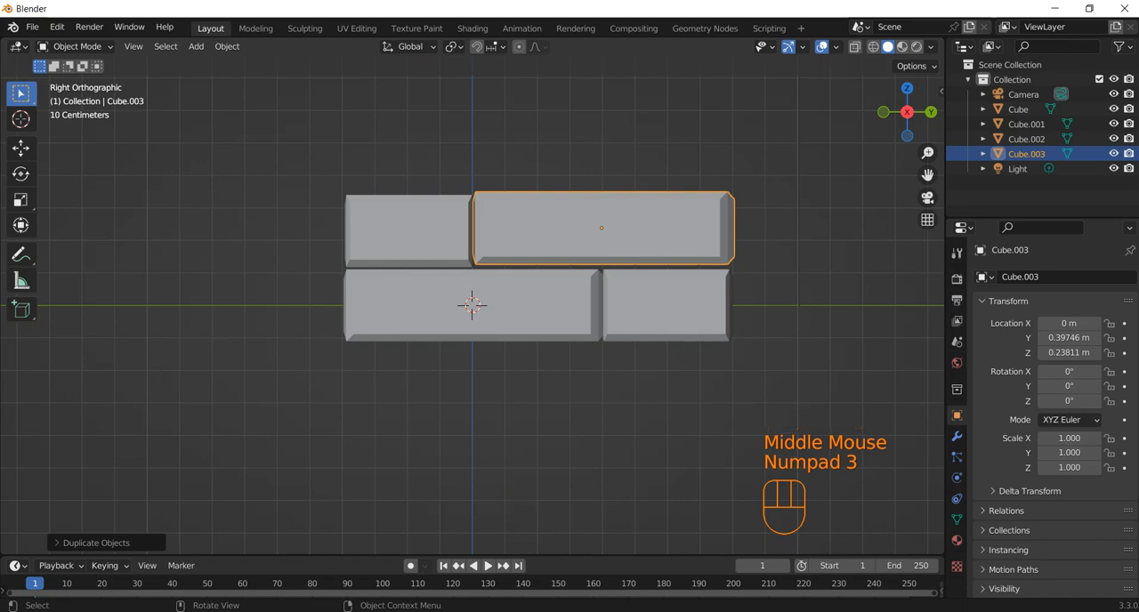
pyautogui.scroll(1, 472, 305)
pyautogui.scroll(-1, 471, 305)
pyautogui.scroll(2, 472, 304)
pyautogui.keyDown('shift'); pyautogui.moveTo(472, 304); pyautogui.dragTo(321, 389, button='middle'); pyautogui.keyUp('shift')
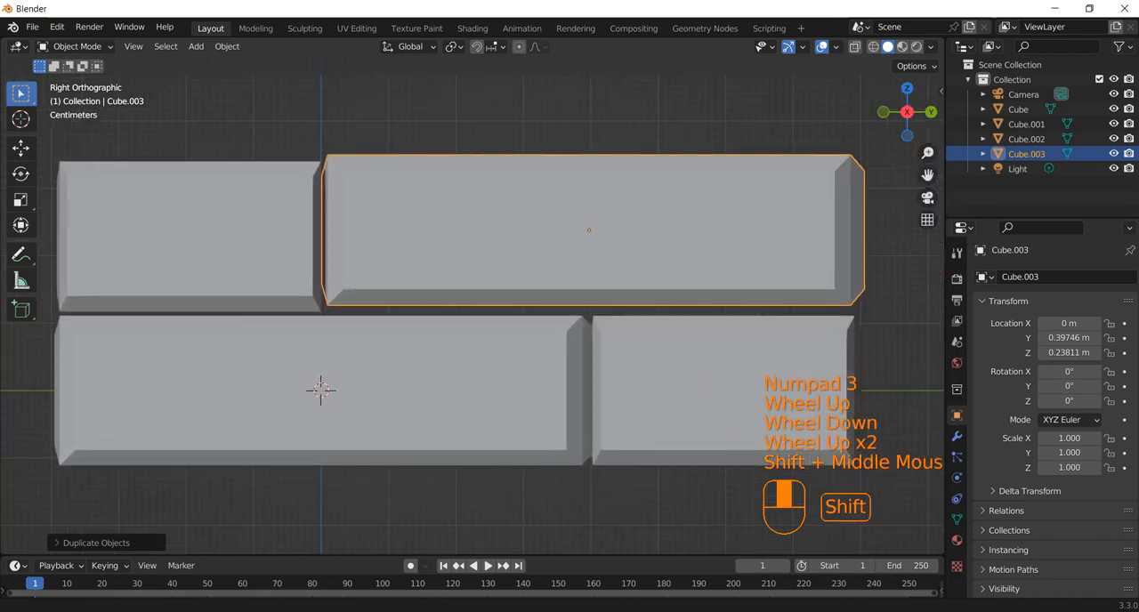
pyautogui.press('g')
pyautogui.press('z')
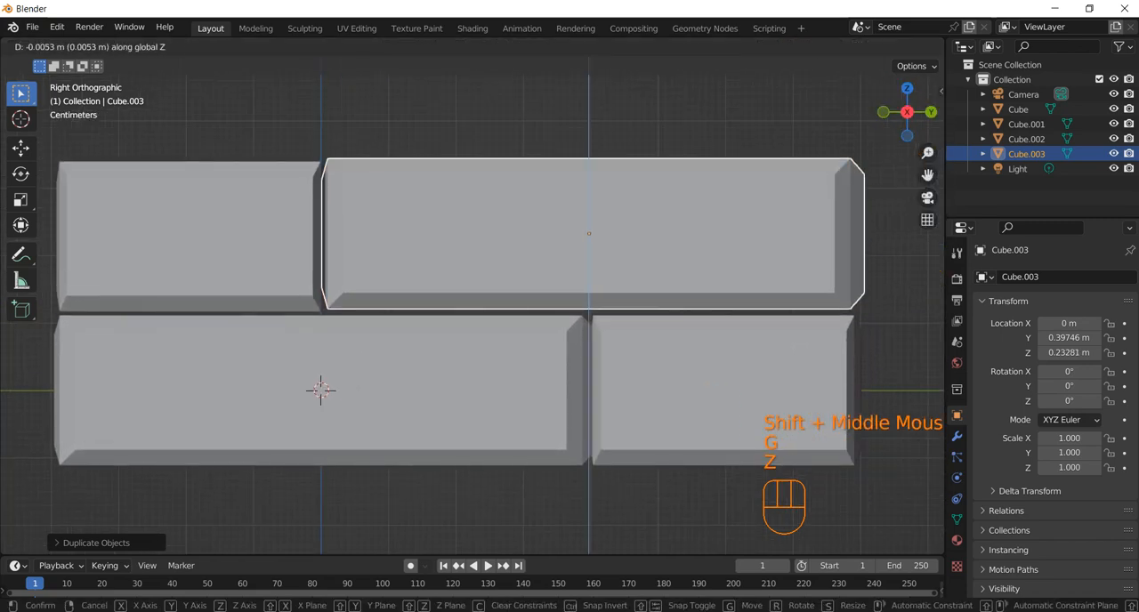
pyautogui.click(589, 235)
# Examine the two staggered rows of blocks from several angles
pyautogui.click(722, 392)
pyautogui.scroll(-2, 721, 392)
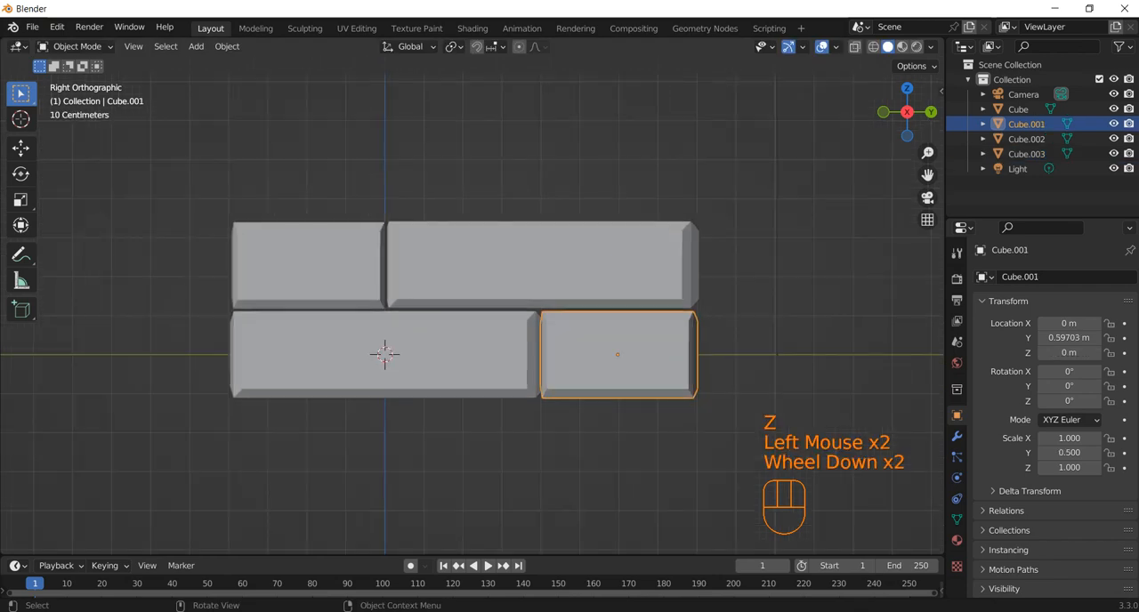
pyautogui.moveTo(722, 392); pyautogui.dragTo(641, 356, button='middle')
pyautogui.moveTo(429, 398); pyautogui.dragTo(387, 345, button='middle')
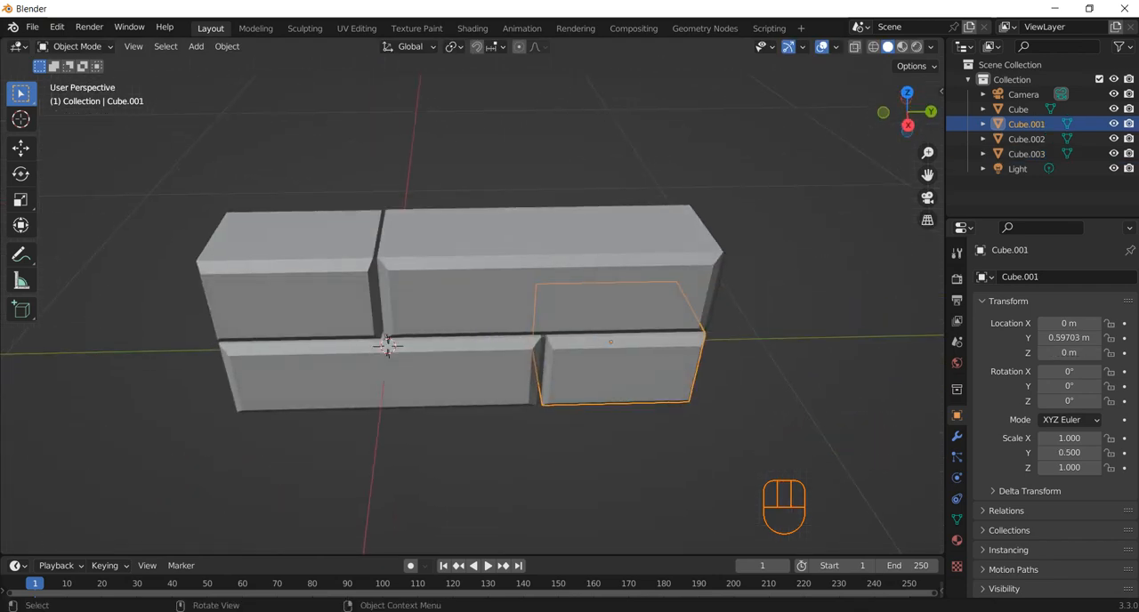
pyautogui.scroll(1, 387, 346)
pyautogui.scroll(-1, 387, 345)
pyautogui.scroll(1, 387, 346)
pyautogui.scroll(-4, 387, 346)
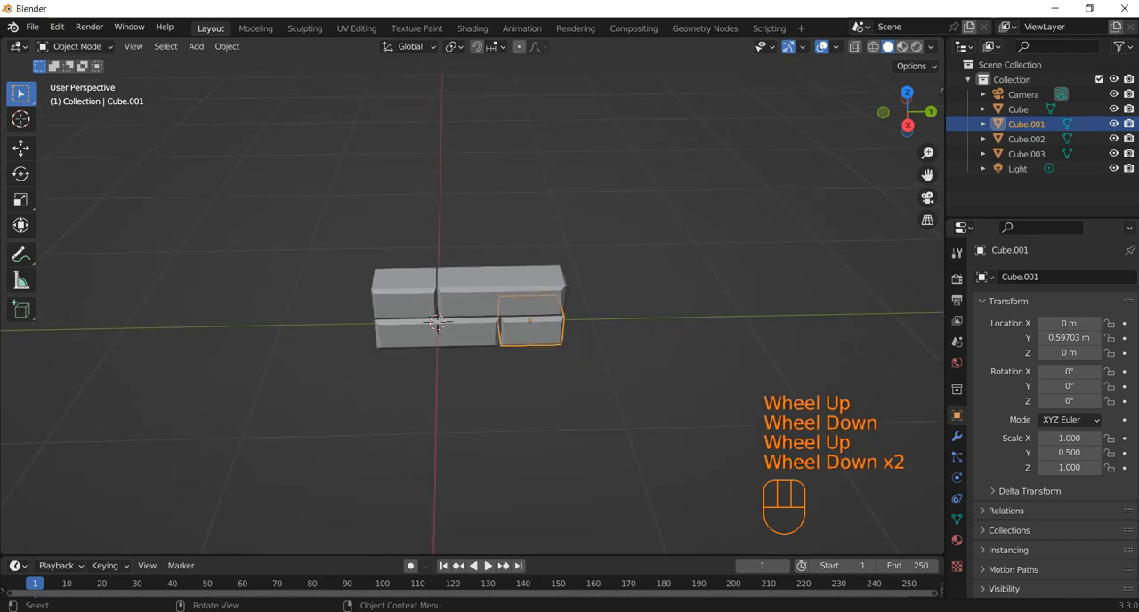
pyautogui.moveTo(388, 345); pyautogui.dragTo(453, 330, button='middle')
pyautogui.scroll(1, 453, 330)
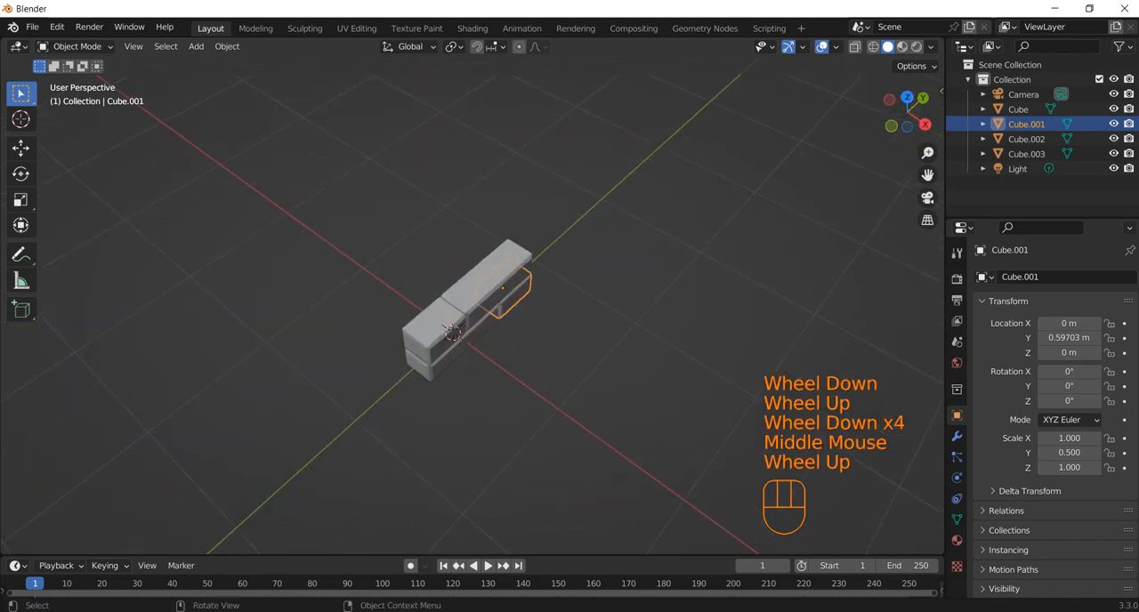
# Add a Path curve at the world origin
pyautogui.click(452, 332)
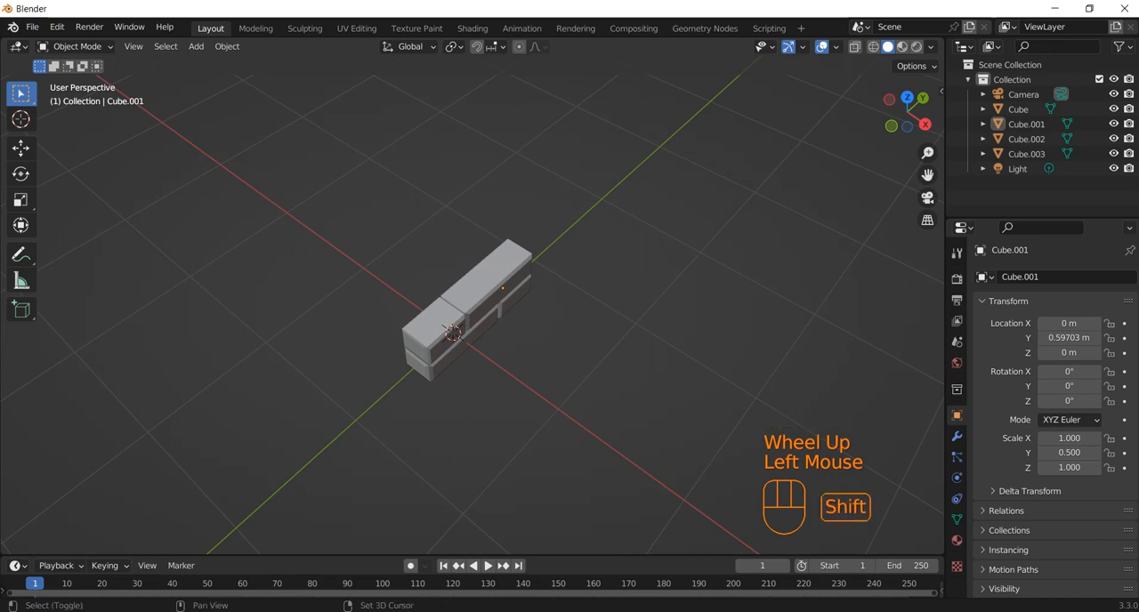
pyautogui.hotkey('shift', 'a')
pyautogui.moveTo(460, 326)
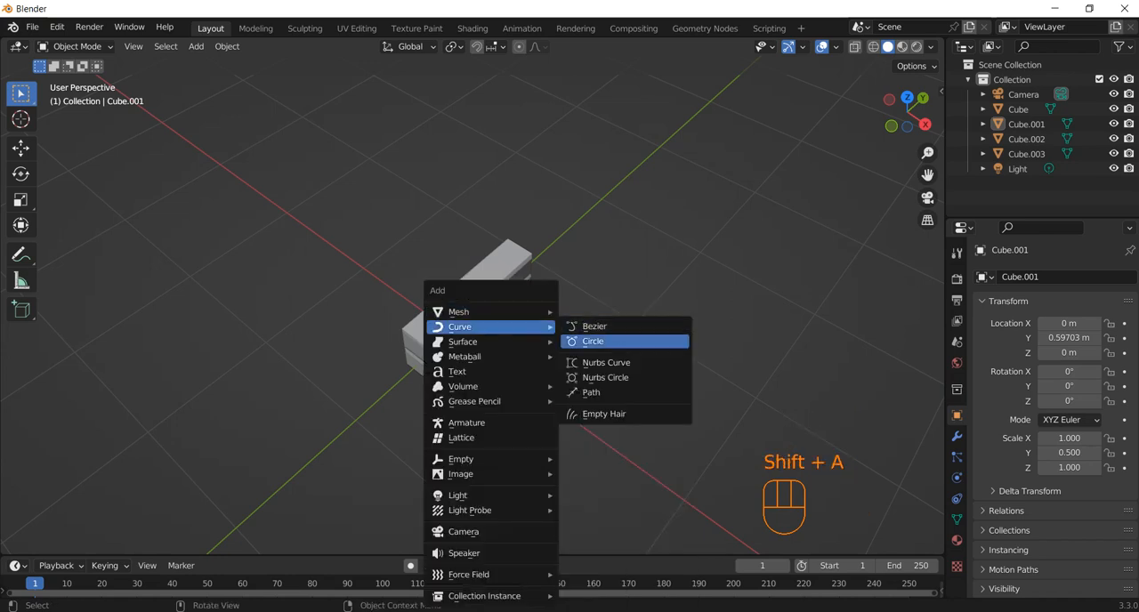
pyautogui.click(592, 392)
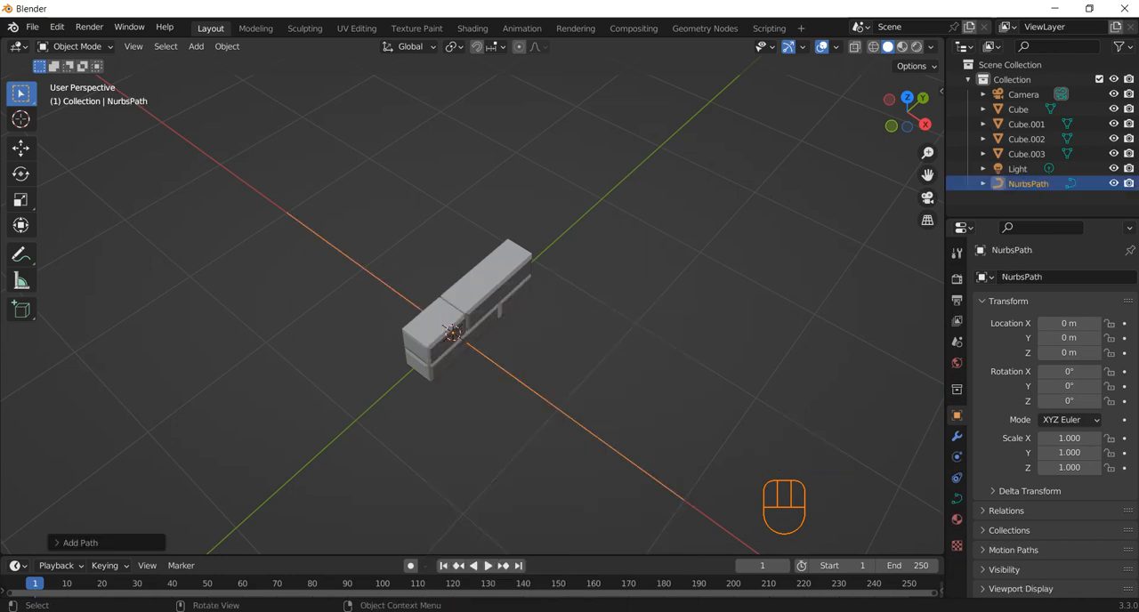
pyautogui.moveTo(534, 356); pyautogui.dragTo(570, 351, button='middle')
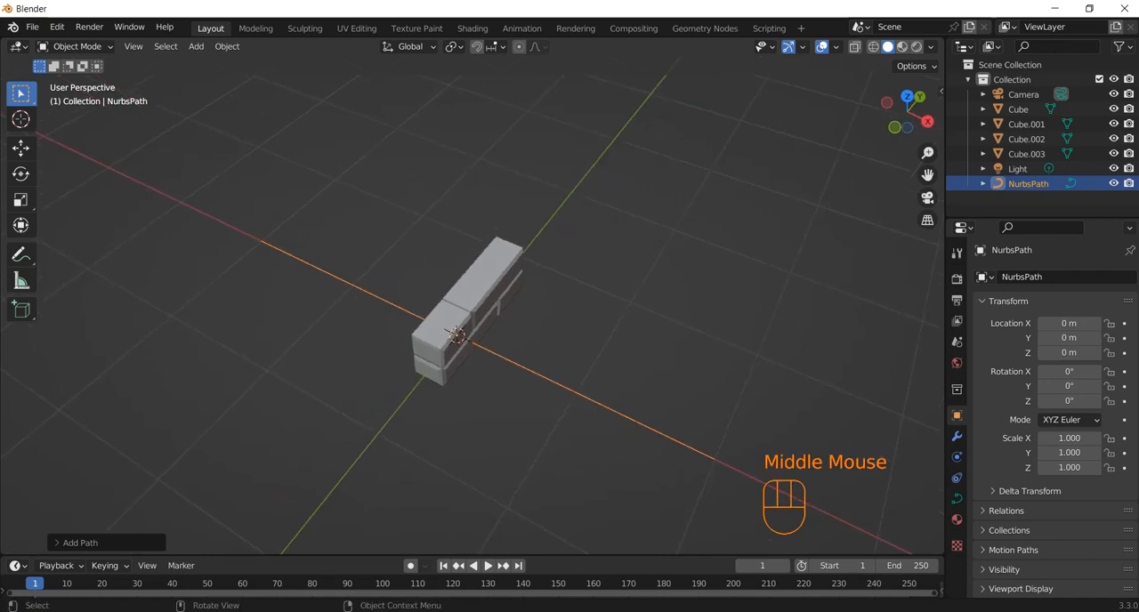
# Delete all vertices of the new path in Edit Mode
pyautogui.press('Tab')
pyautogui.moveTo(116, 164)
pyautogui.mouseDown()
pyautogui.moveTo(715, 422)
pyautogui.moveTo(888, 552)
pyautogui.moveTo(860, 555)
pyautogui.mouseUp()
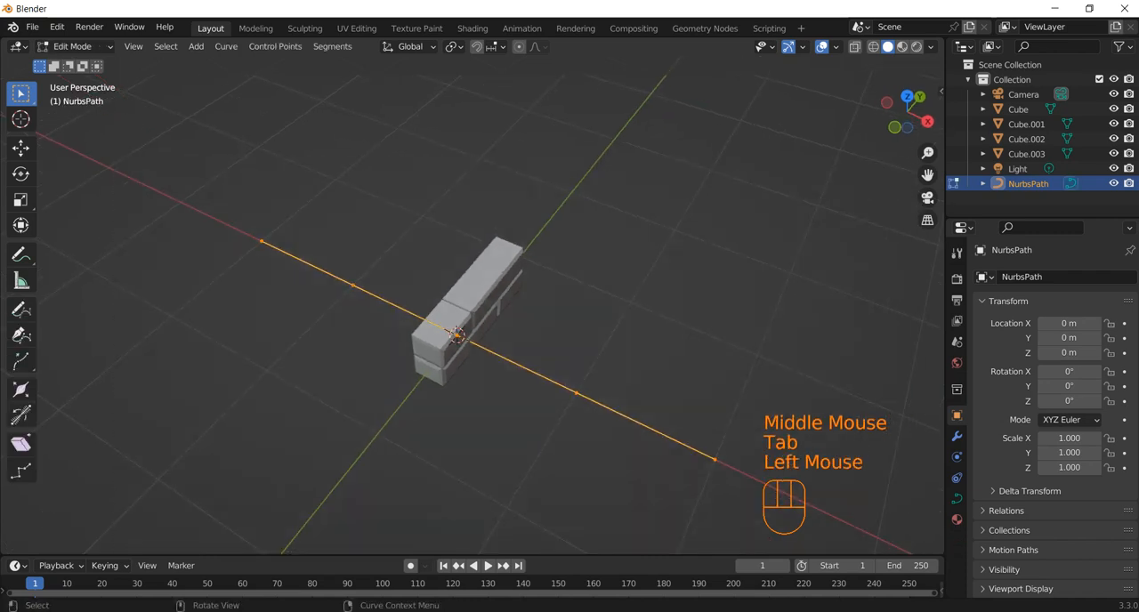
pyautogui.press('Delete')
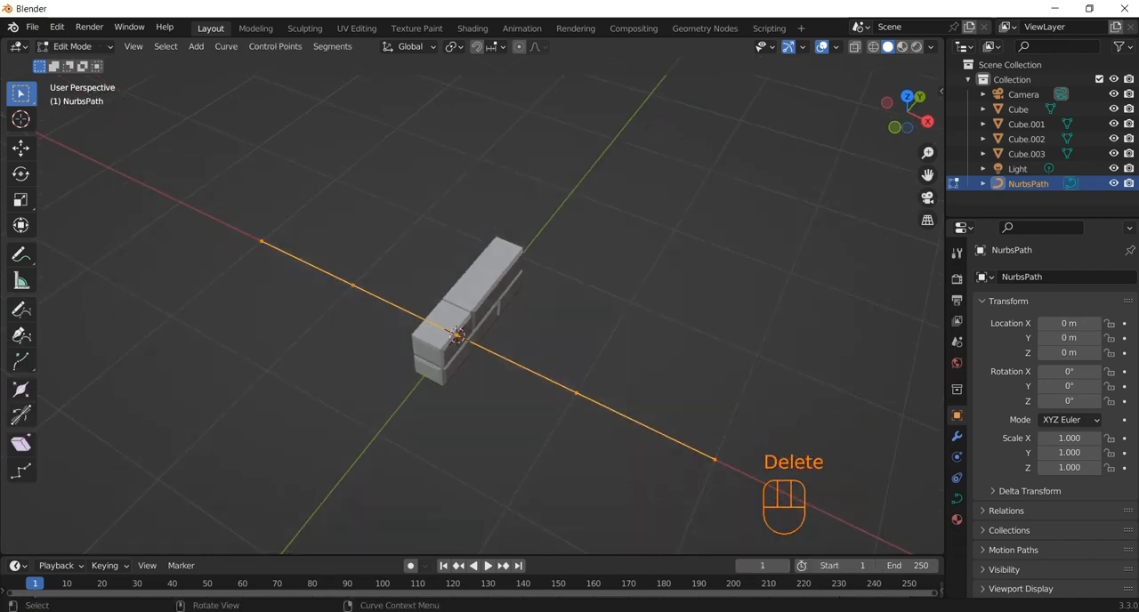
pyautogui.moveTo(147, 166); pyautogui.dragTo(729, 511)
pyautogui.press('Delete')
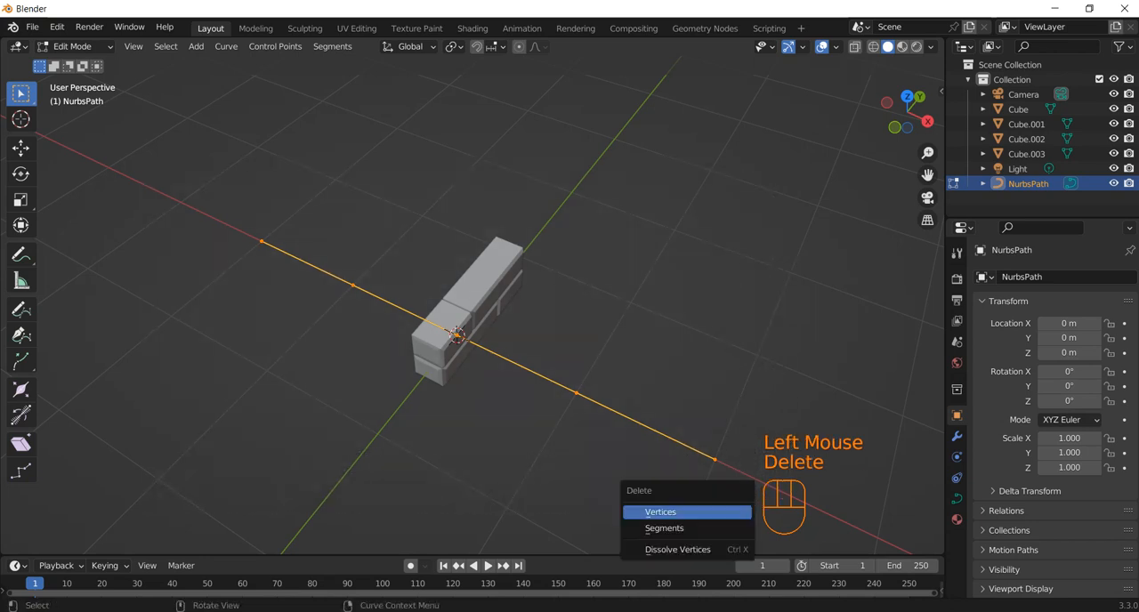
pyautogui.click(660, 512)
pyautogui.moveTo(661, 512); pyautogui.dragTo(641, 498, button='middle')
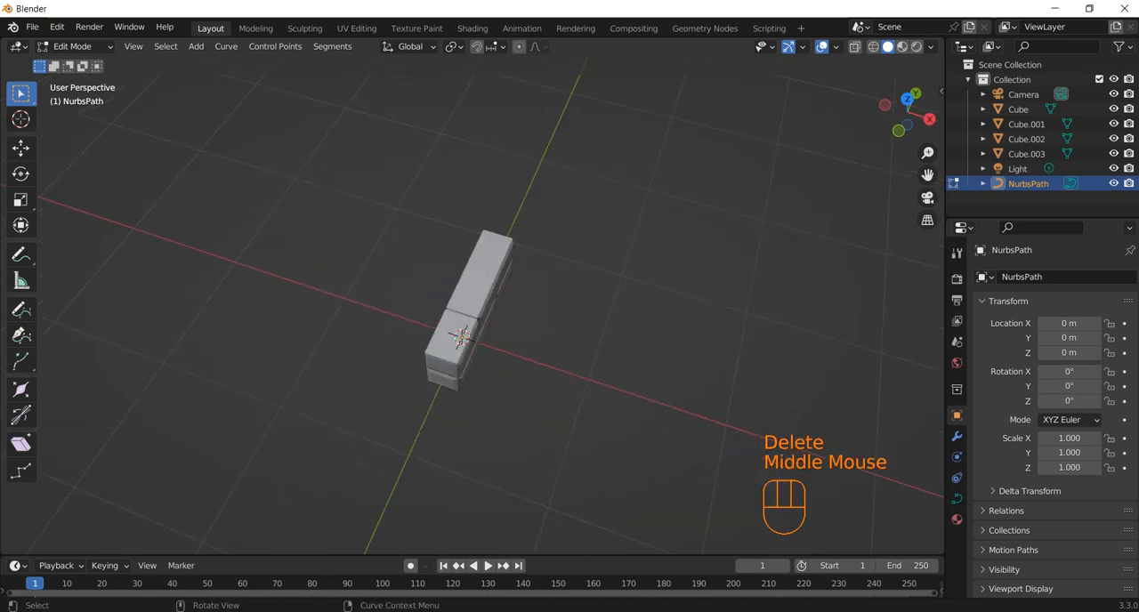
# Draw a closed, roughly rectangular freehand curve in top view, starting and ending at the origin and extending toward +Y and -X
pyautogui.press('KP_7')
pyautogui.scroll(-1, 472, 308)
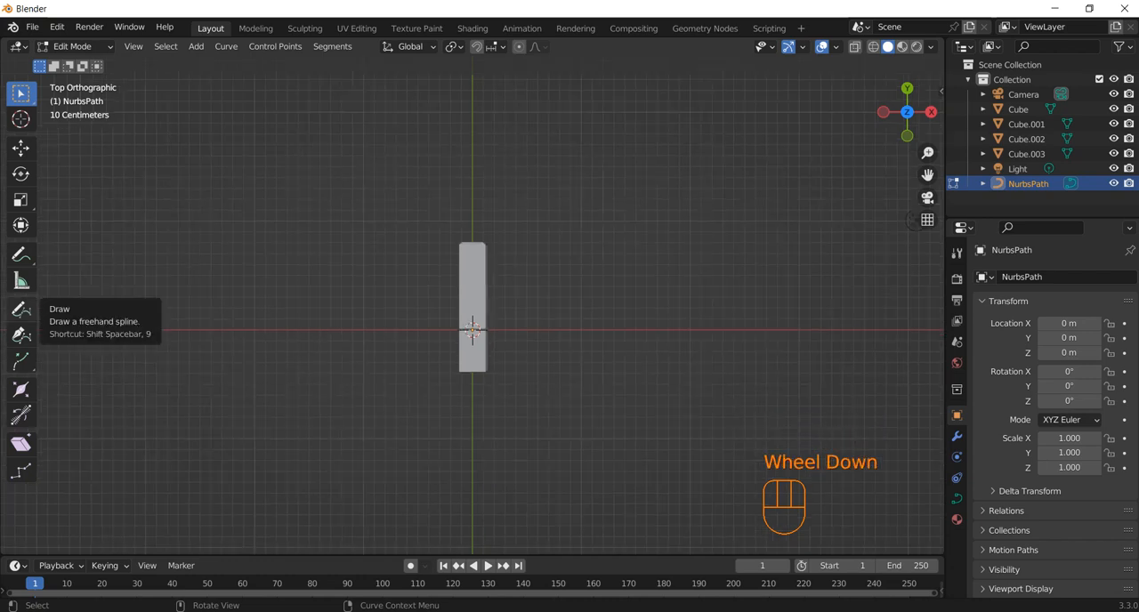
pyautogui.click(21, 309)
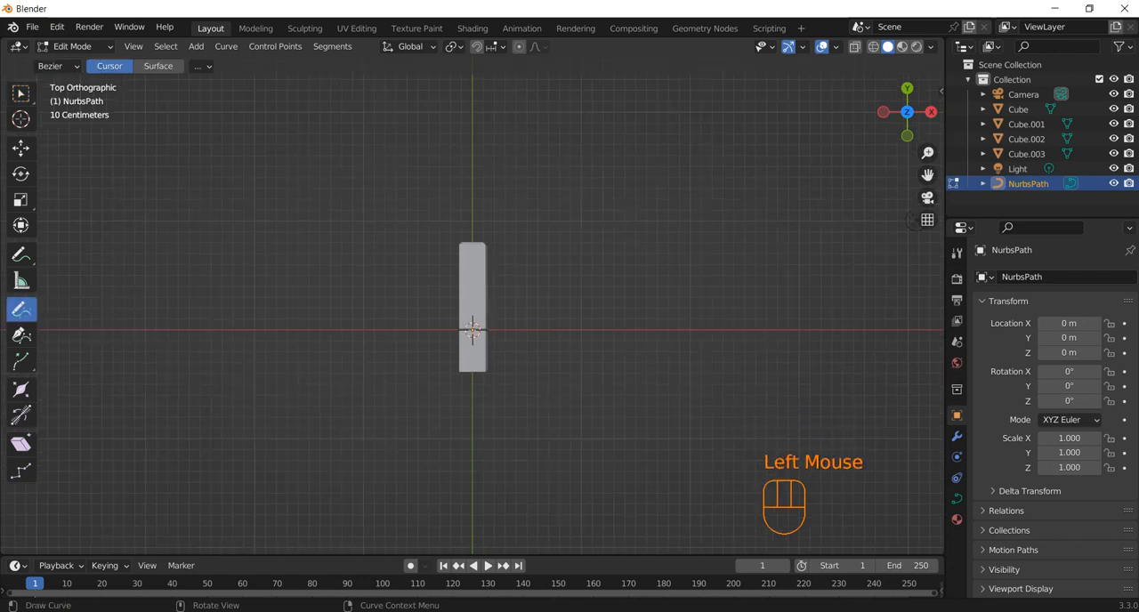
pyautogui.moveTo(471, 329); pyautogui.dragTo(465, 166)
pyautogui.moveTo(438, 77); pyautogui.dragTo(173, 82)
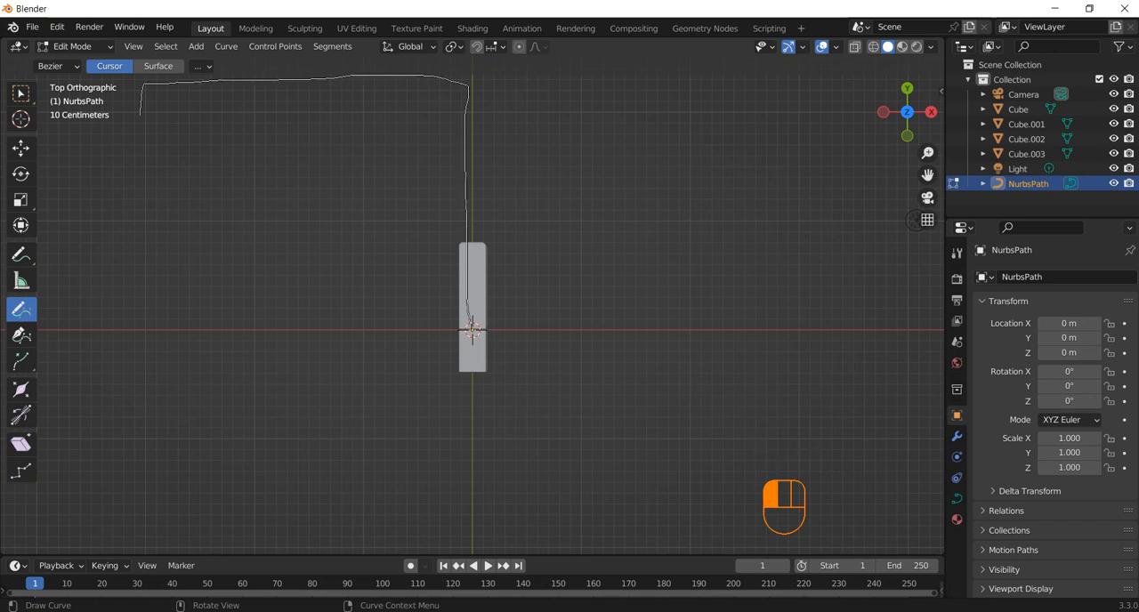
pyautogui.moveTo(141, 115)
pyautogui.mouseDown()
pyautogui.moveTo(148, 321)
pyautogui.moveTo(188, 332)
pyautogui.moveTo(472, 329)
pyautogui.mouseUp()
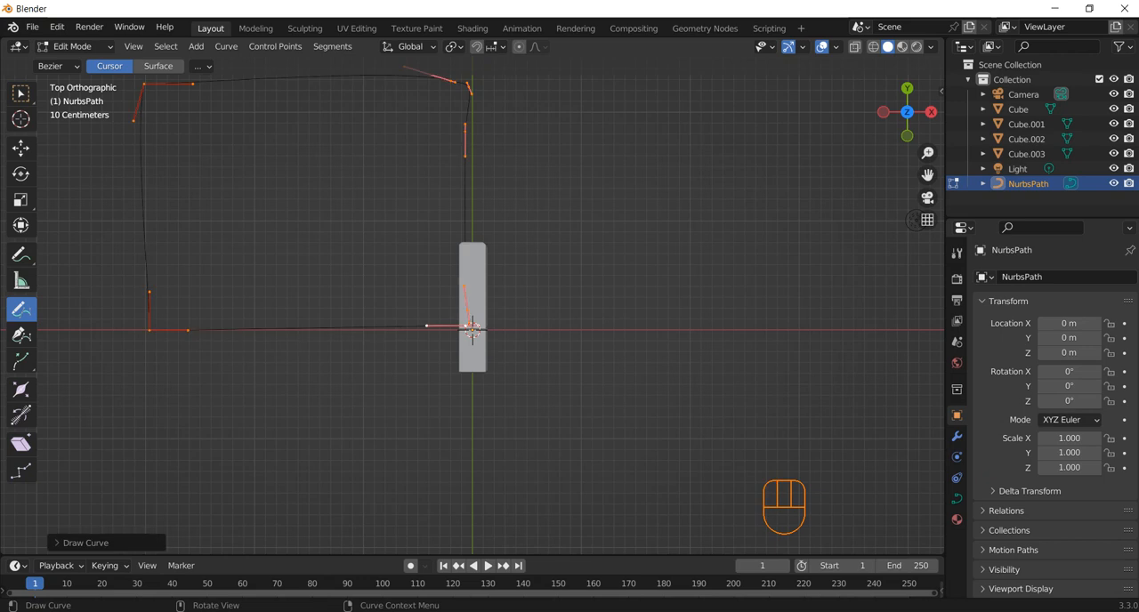
pyautogui.click(85, 543)
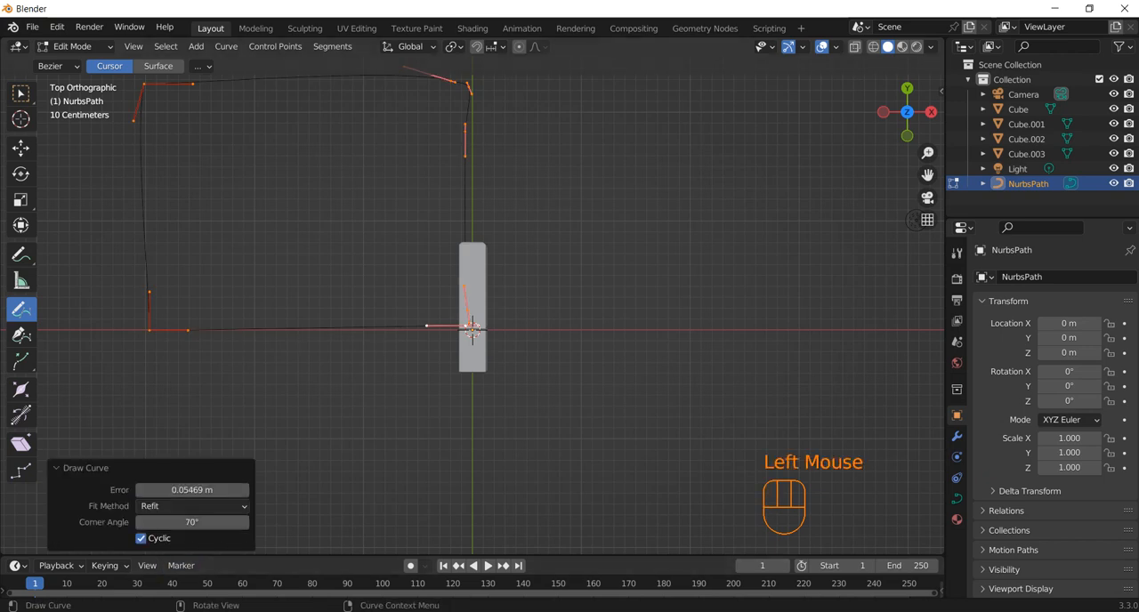
pyautogui.scroll(-2, 780, 246)
# Move the curve's far -X, +Y corner point about 0.098 m along +Y
pyautogui.click(20, 94)
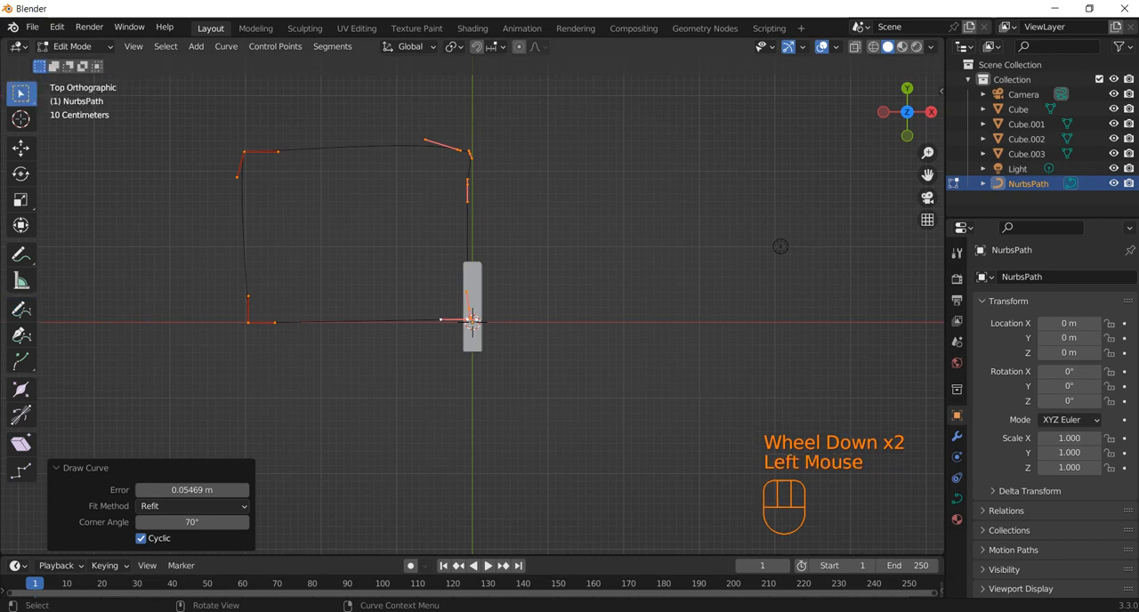
pyautogui.click(780, 247)
pyautogui.scroll(3, 781, 246)
pyautogui.scroll(-1, 781, 247)
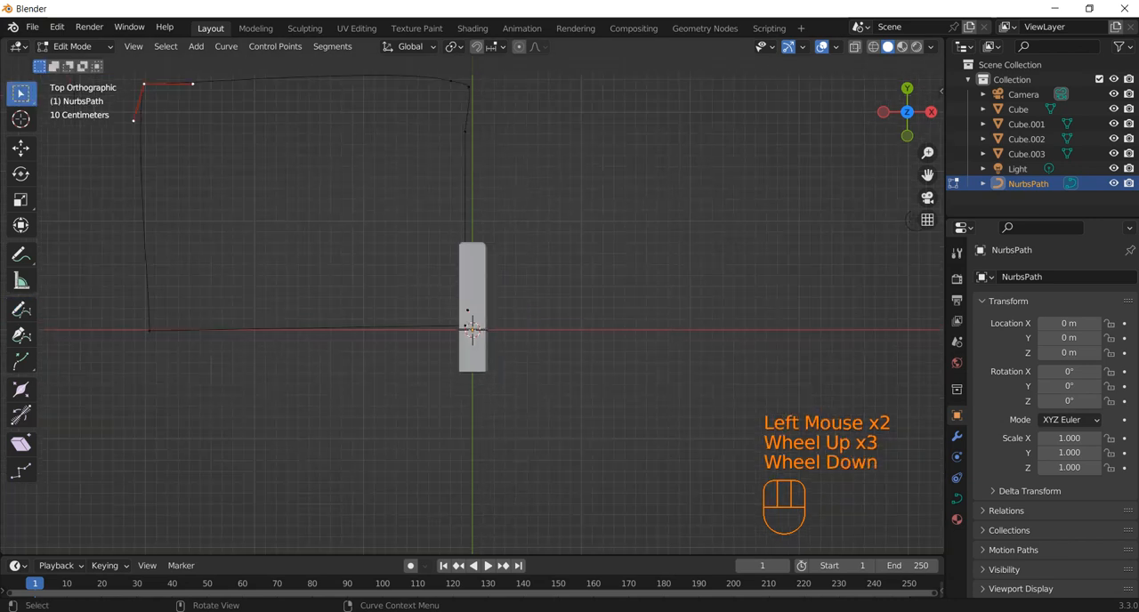
pyautogui.moveTo(780, 247); pyautogui.dragTo(854, 355, button='middle')
pyautogui.press('KP_7')
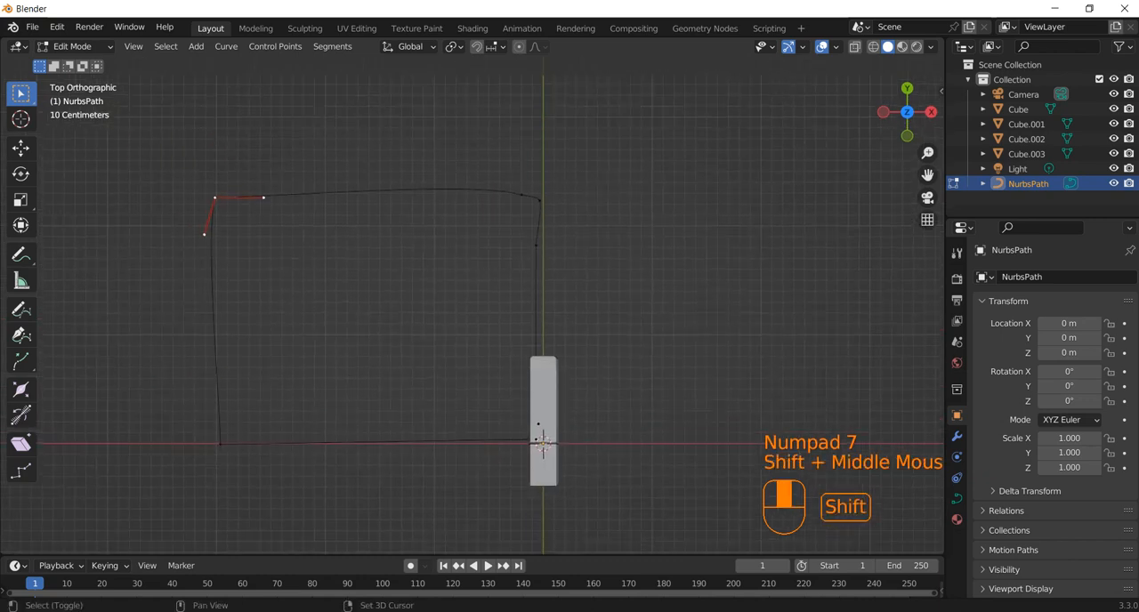
pyautogui.press('g')
pyautogui.click(217, 189)
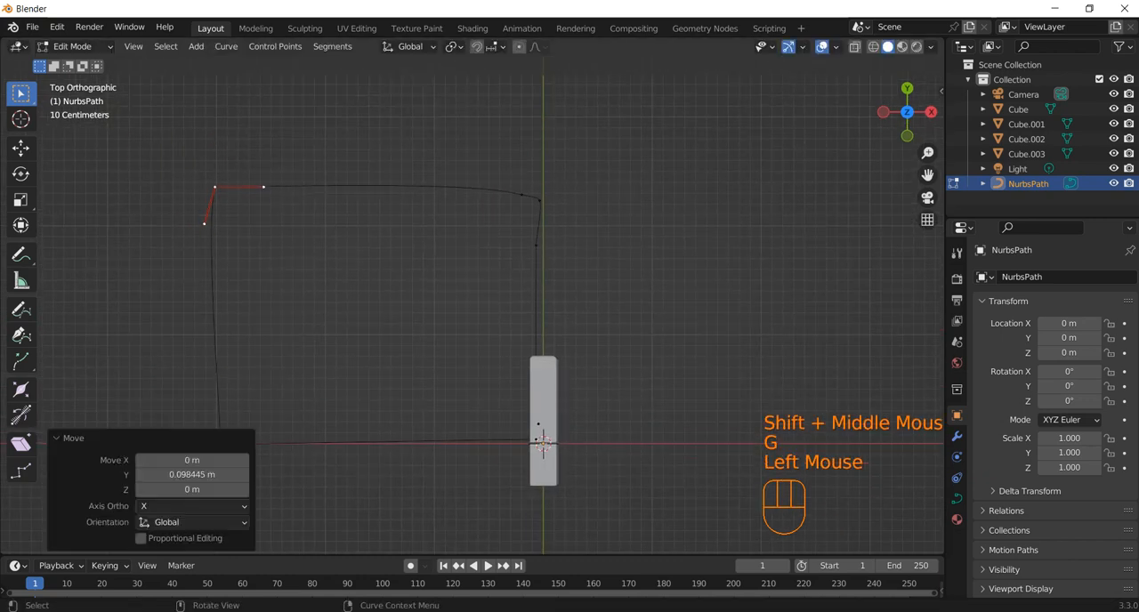
pyautogui.click(217, 188)
# Subdivide the entire path curve with one cut per segment
pyautogui.moveTo(516, 154); pyautogui.dragTo(567, 221)
pyautogui.click(569, 226)
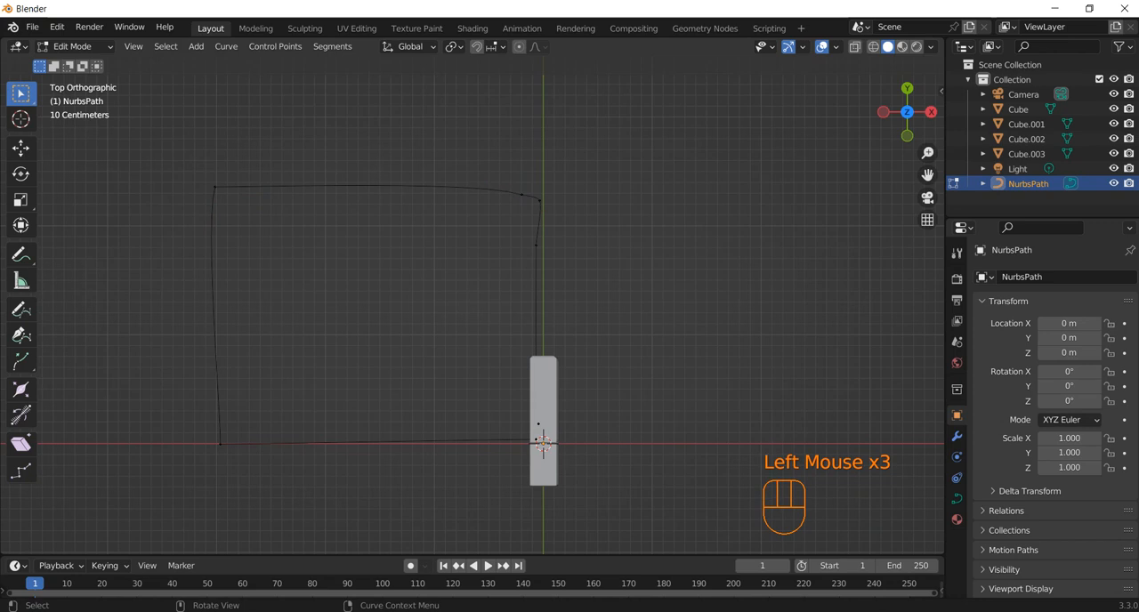
pyautogui.moveTo(137, 149); pyautogui.dragTo(690, 552)
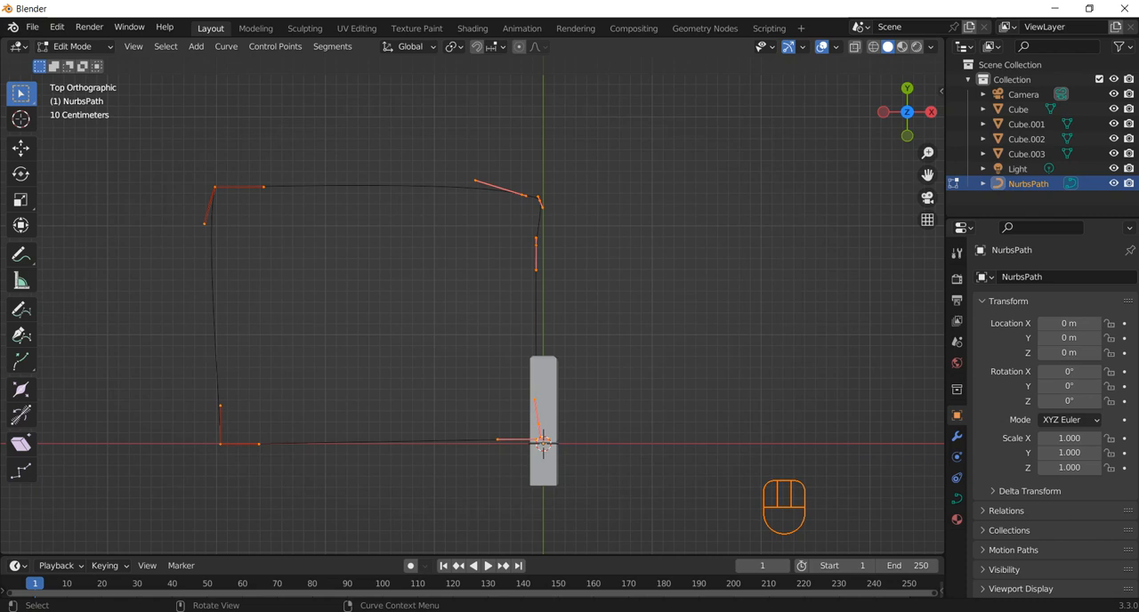
pyautogui.rightClick(294, 207)
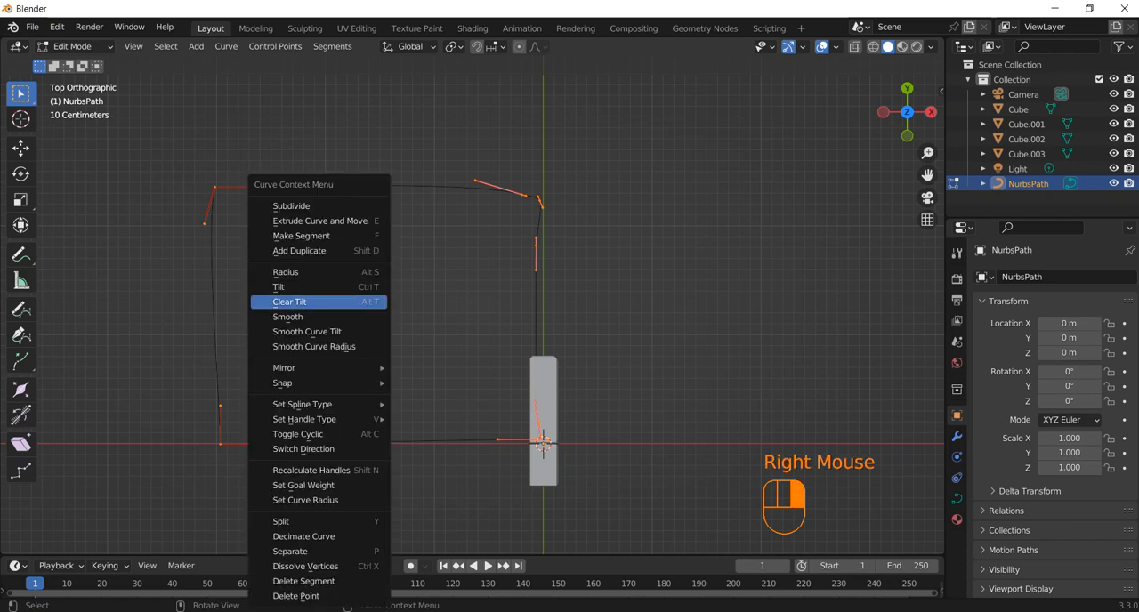
pyautogui.click(293, 206)
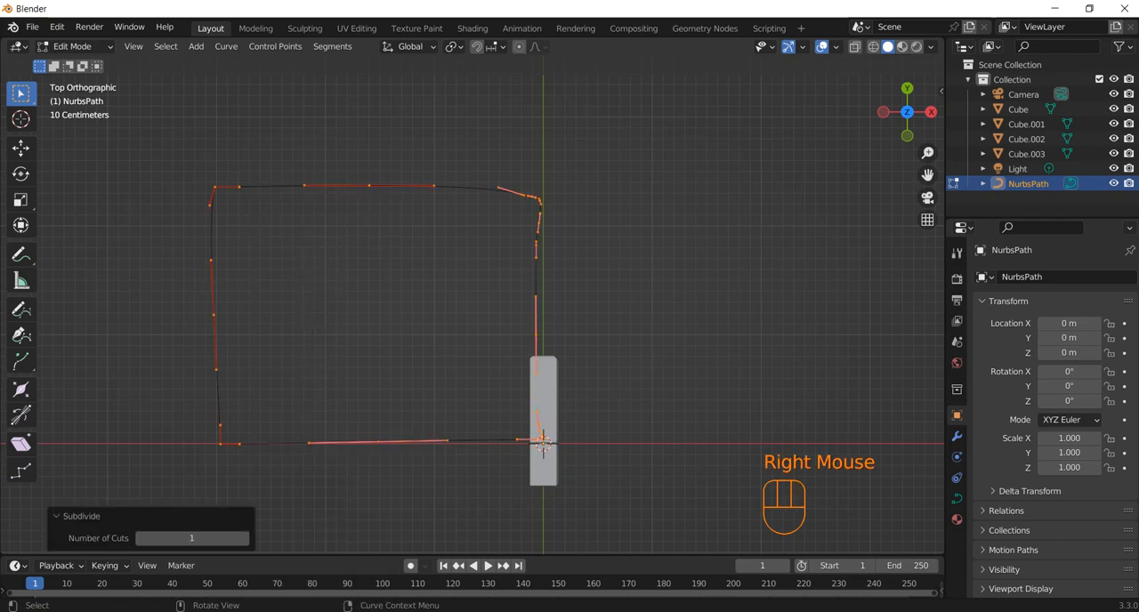
# With proportional editing on, nudge the curve's corner near the Y axis about 0.07 m along +Y and a neighbouring point slightly toward +X and +Y
pyautogui.click(534, 199)
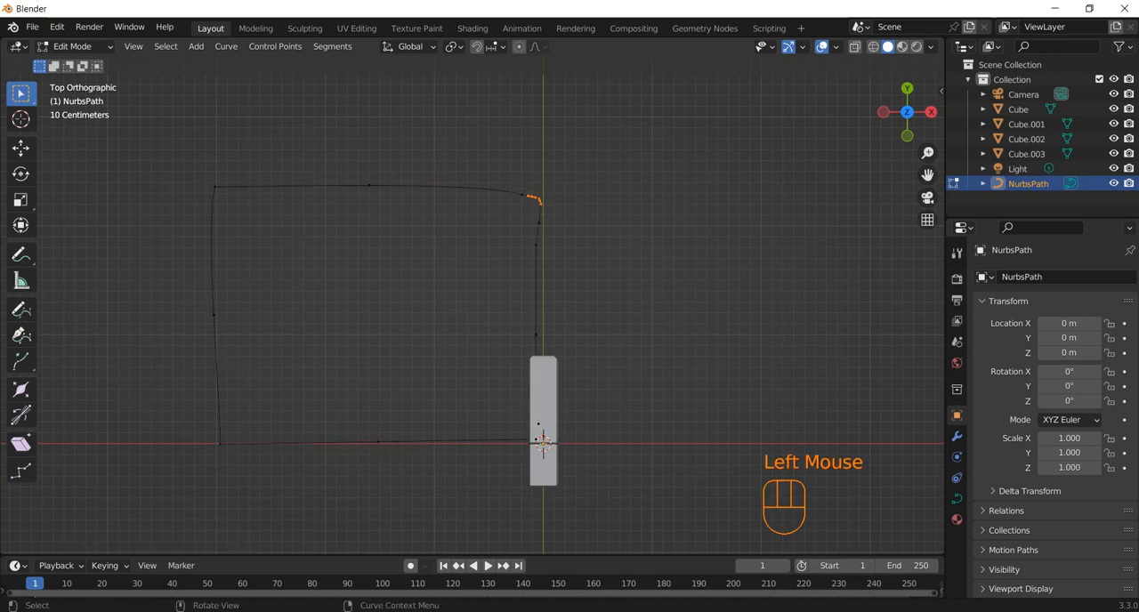
pyautogui.click(519, 46)
pyautogui.click(540, 202)
pyautogui.click(540, 202)
pyautogui.press('g')
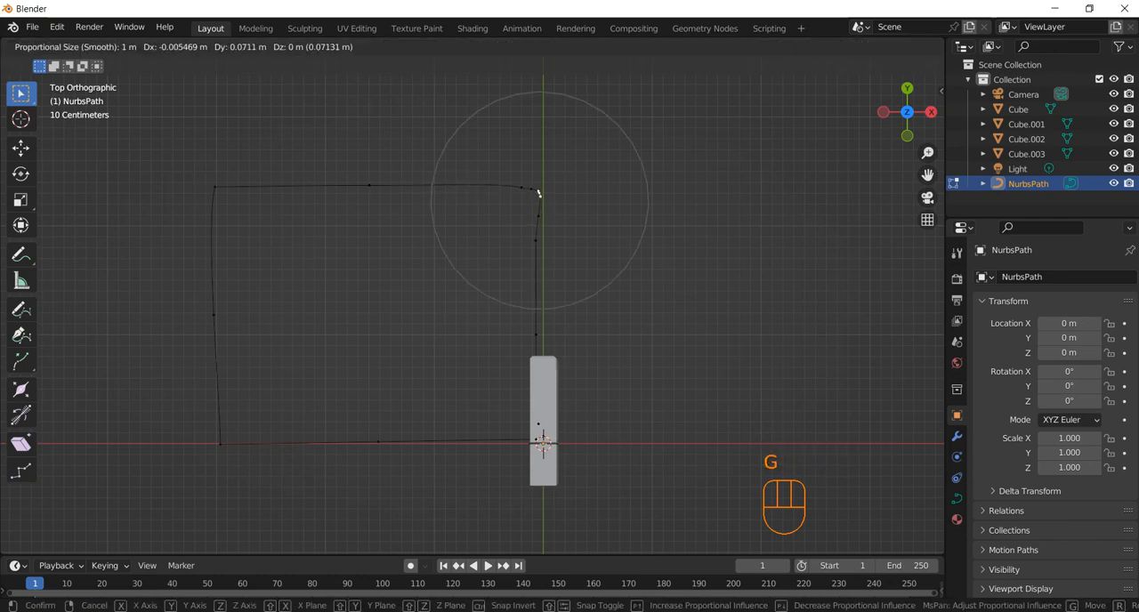
pyautogui.click(538, 193)
pyautogui.click(539, 194)
pyautogui.press('g')
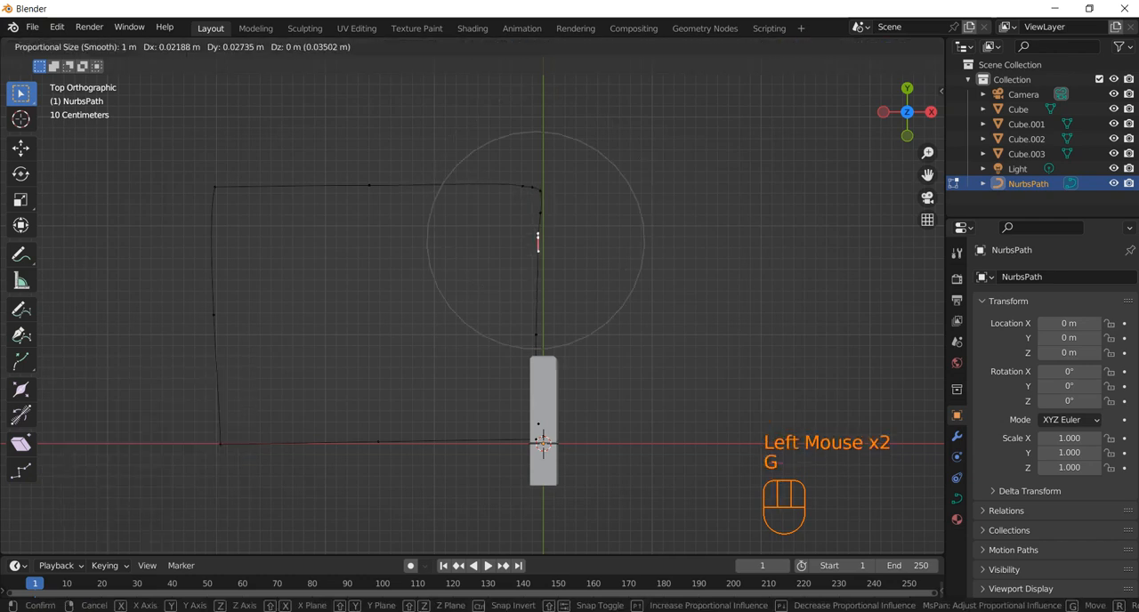
pyautogui.click(537, 241)
# Hide the four block objects so that only the path curve remains in view
pyautogui.moveTo(570, 404); pyautogui.dragTo(527, 448)
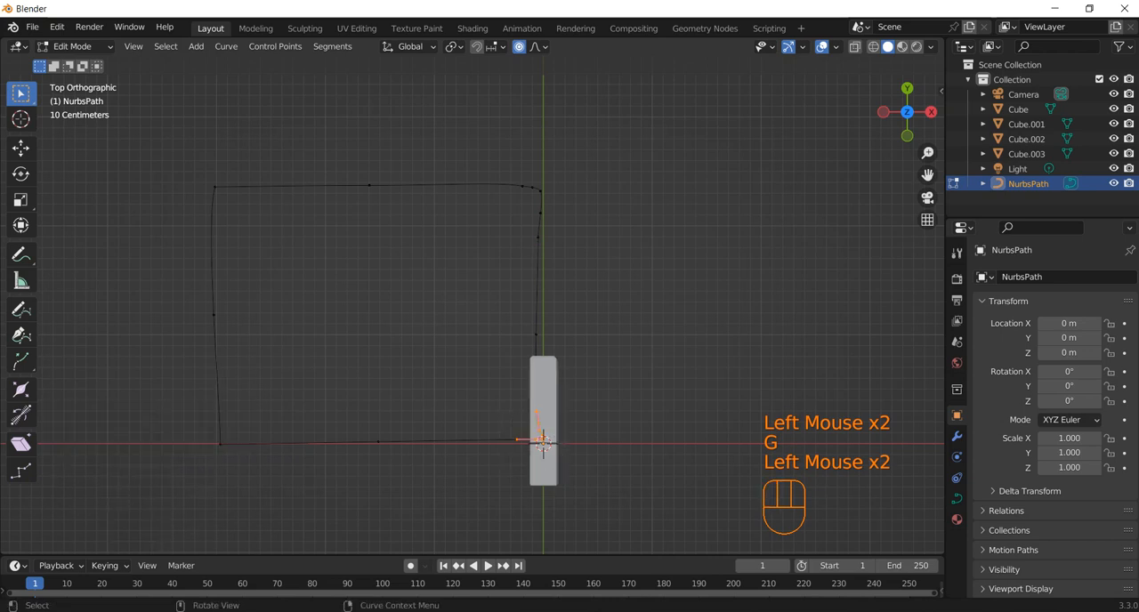
pyautogui.click(614, 396)
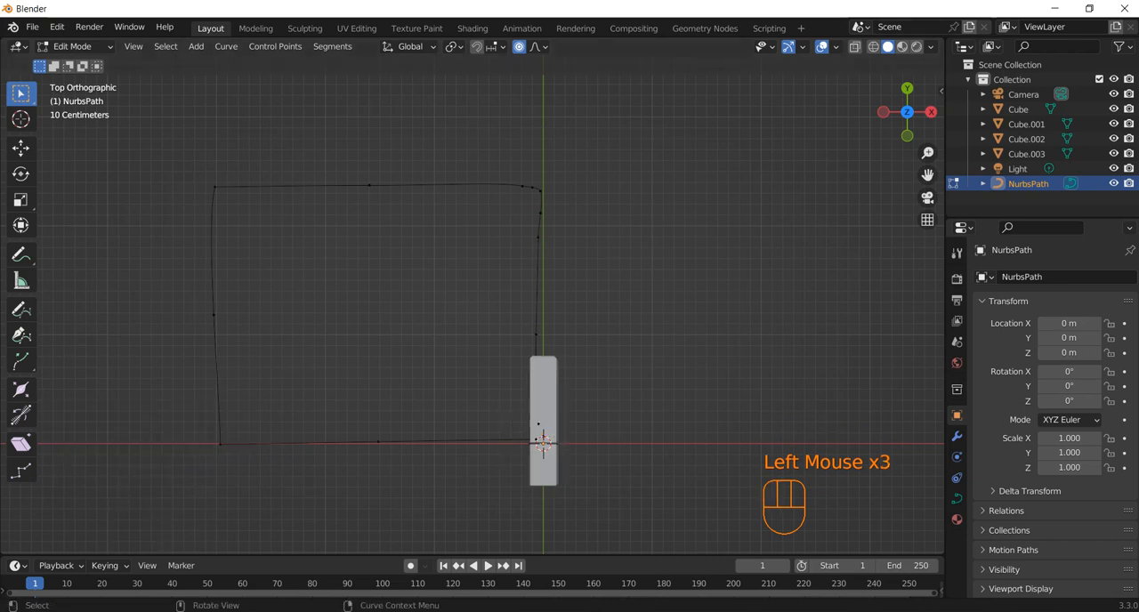
pyautogui.click(1114, 154)
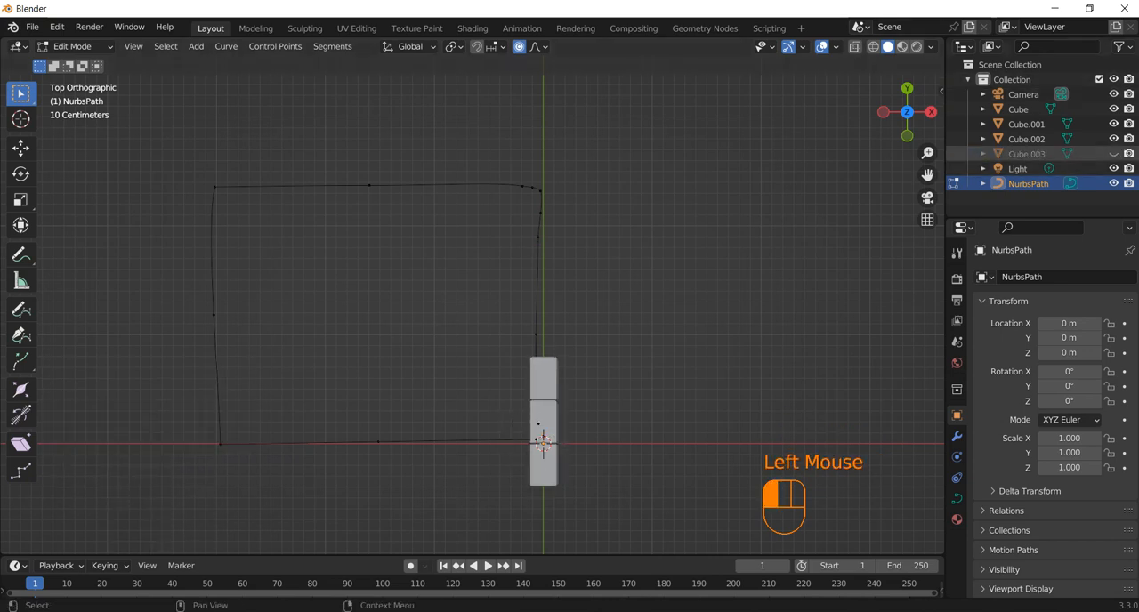
pyautogui.click(1114, 139)
pyautogui.click(1113, 125)
pyautogui.click(1113, 109)
# Move the curve's start and end points at the world origin about 0.03 m along +X with proportional editing
pyautogui.moveTo(712, 302); pyautogui.dragTo(605, 356, button='middle')
pyautogui.click(516, 419)
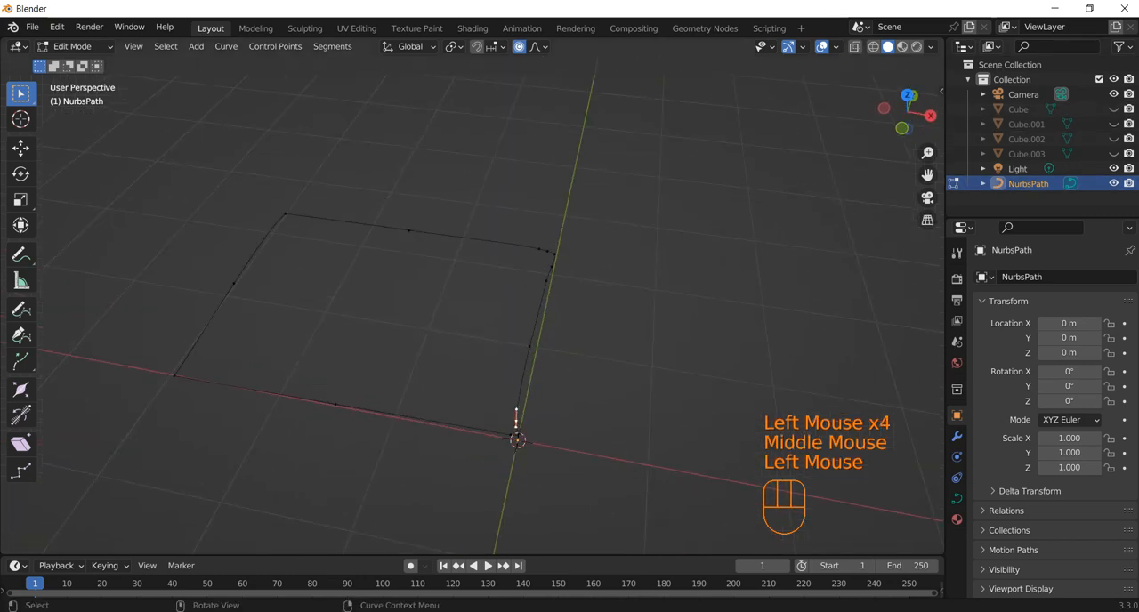
pyautogui.moveTo(474, 392); pyautogui.dragTo(578, 484)
pyautogui.moveTo(578, 483); pyautogui.dragTo(566, 463, button='middle')
pyautogui.press('g')
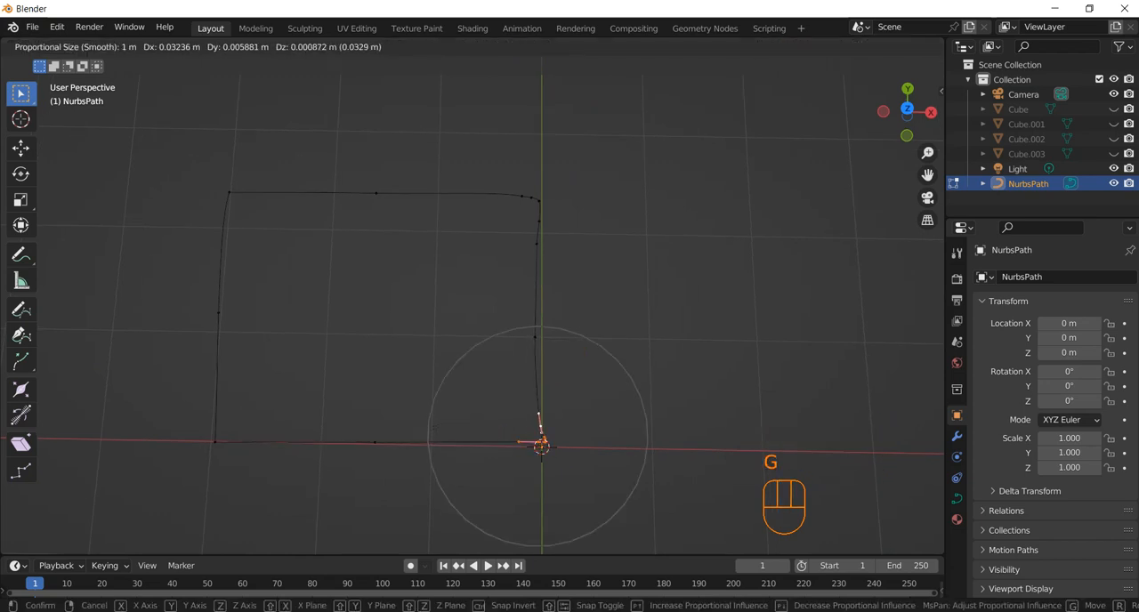
pyautogui.click(540, 446)
pyautogui.click(541, 446)
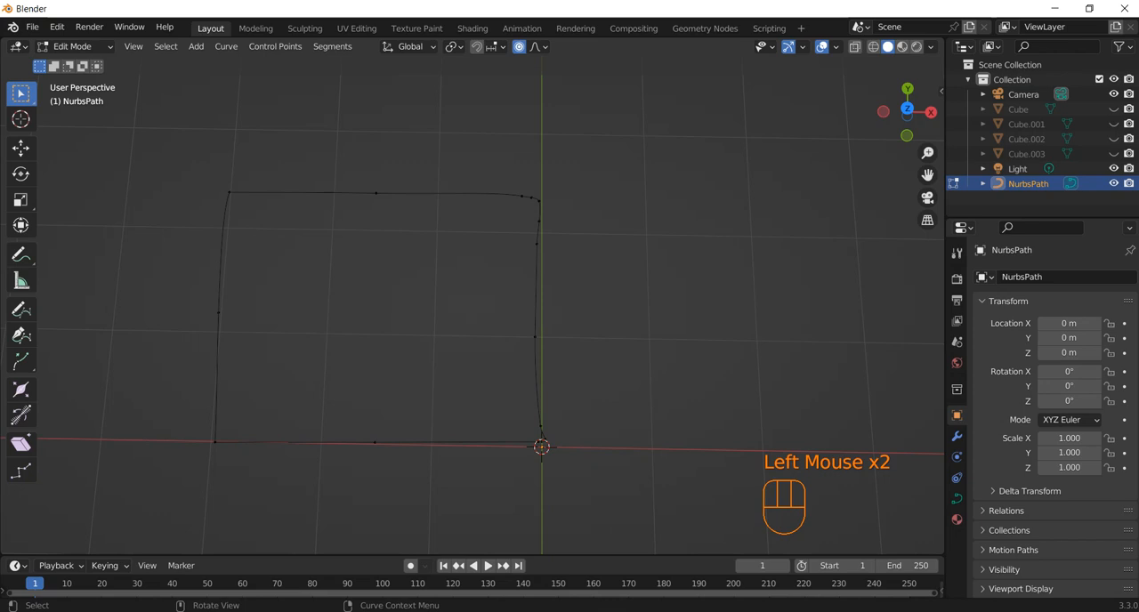
# Return to Object Mode and unhide all four block objects
pyautogui.press('Tab')
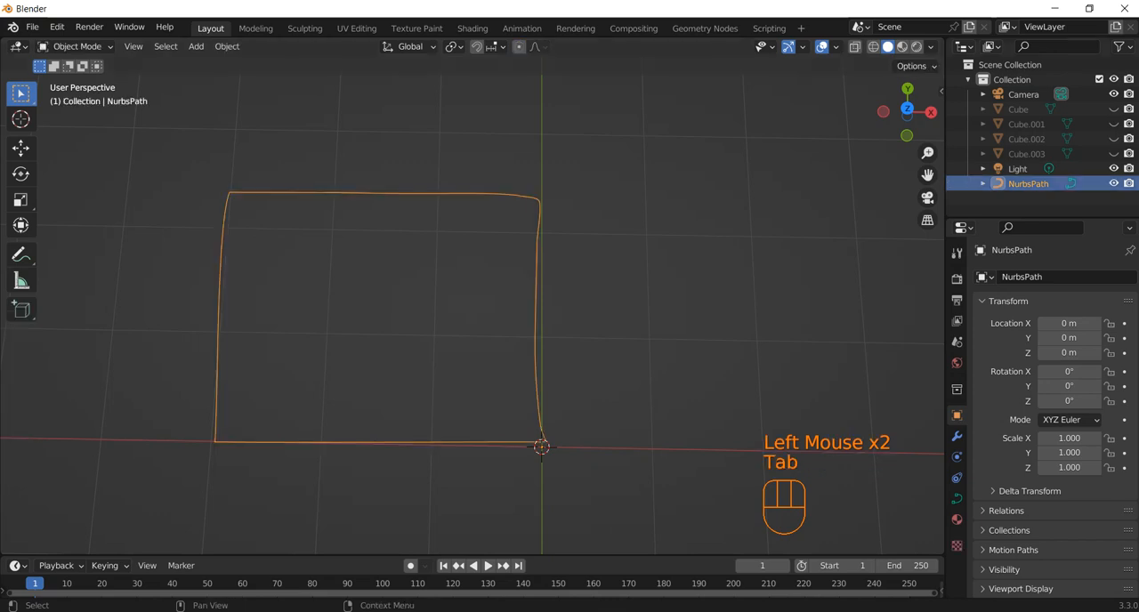
pyautogui.moveTo(541, 446); pyautogui.dragTo(480, 401, button='middle')
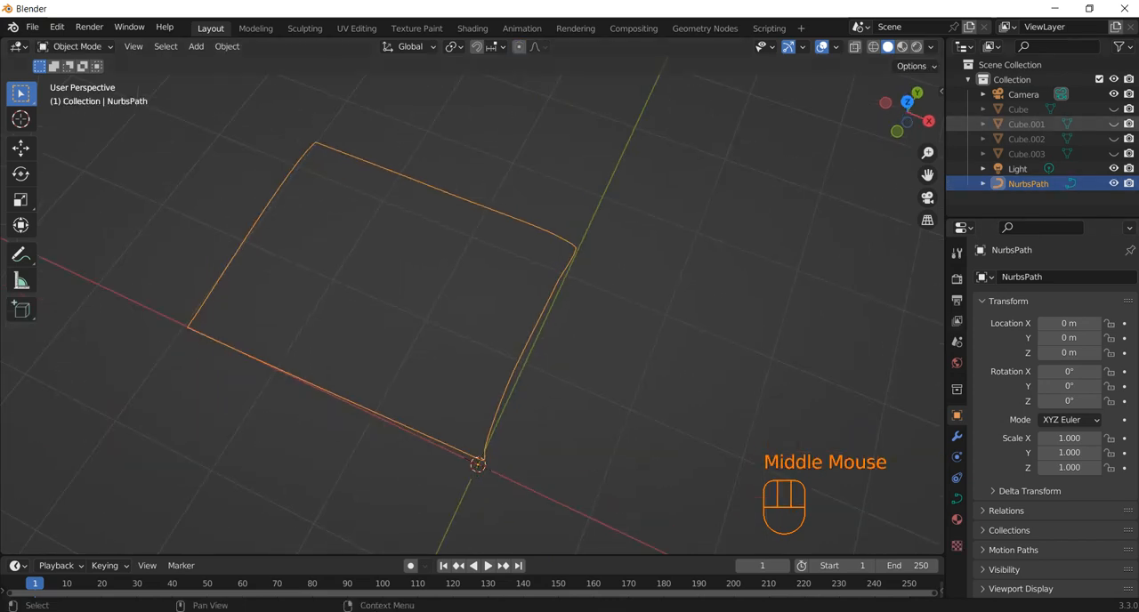
pyautogui.click(1114, 109)
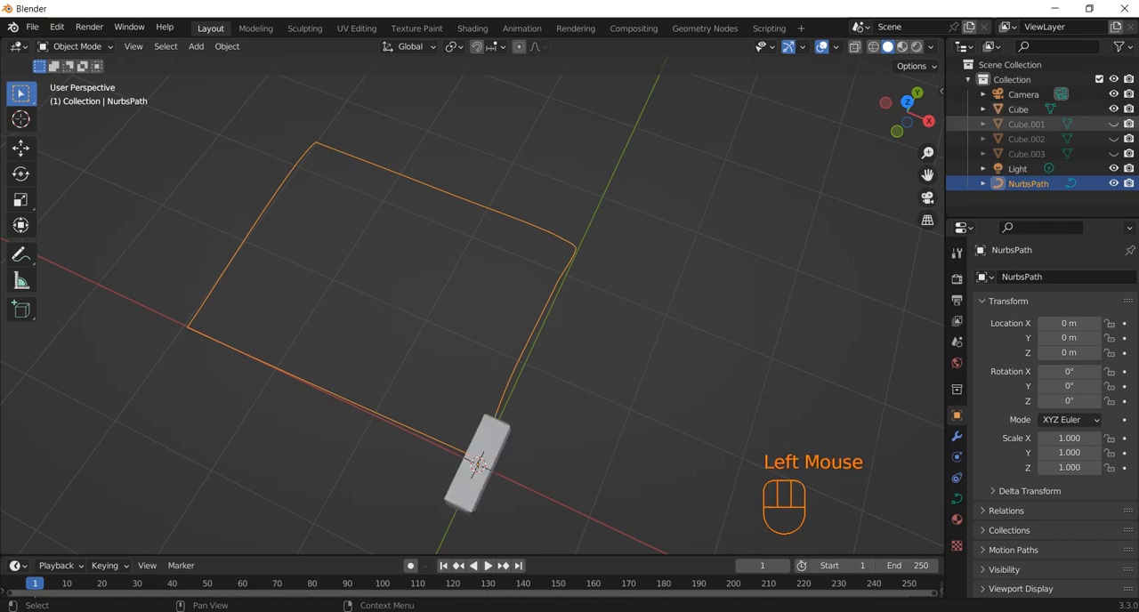
pyautogui.click(1114, 124)
pyautogui.click(1114, 139)
pyautogui.click(1113, 154)
pyautogui.moveTo(534, 400); pyautogui.dragTo(445, 334, button='middle')
pyautogui.scroll(1, 472, 307)
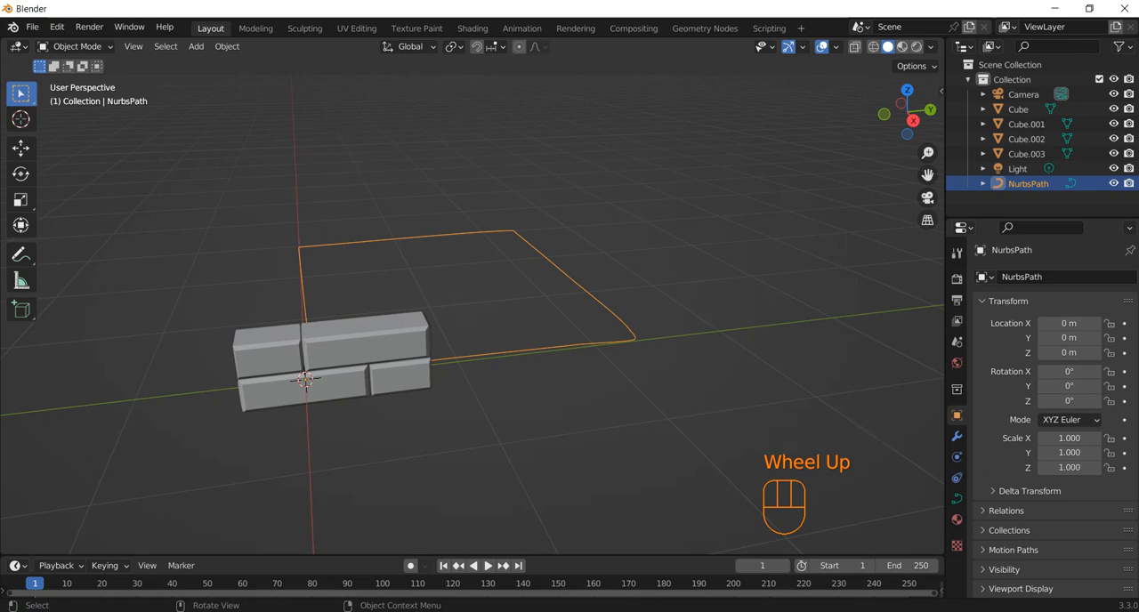
# Join the four blocks of both rows into a single object
pyautogui.click(305, 381)
pyautogui.keyDown('shift'); pyautogui.click(305, 381); pyautogui.keyUp('shift')
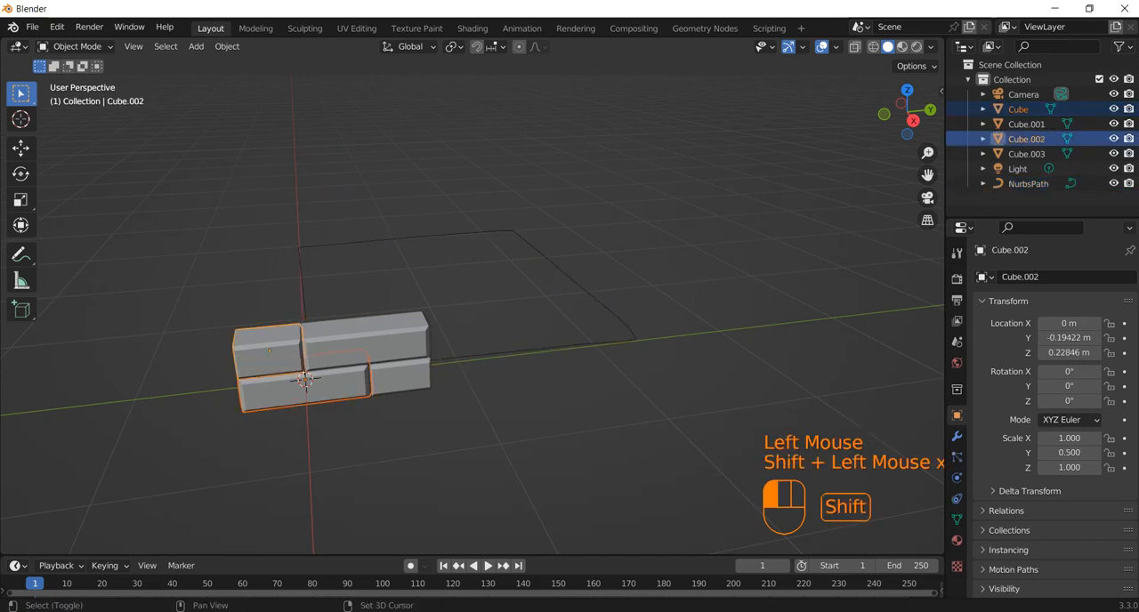
pyautogui.keyDown('shift'); pyautogui.click(305, 381); pyautogui.keyUp('shift')
pyautogui.keyDown('shift'); pyautogui.click(305, 381); pyautogui.keyUp('shift')
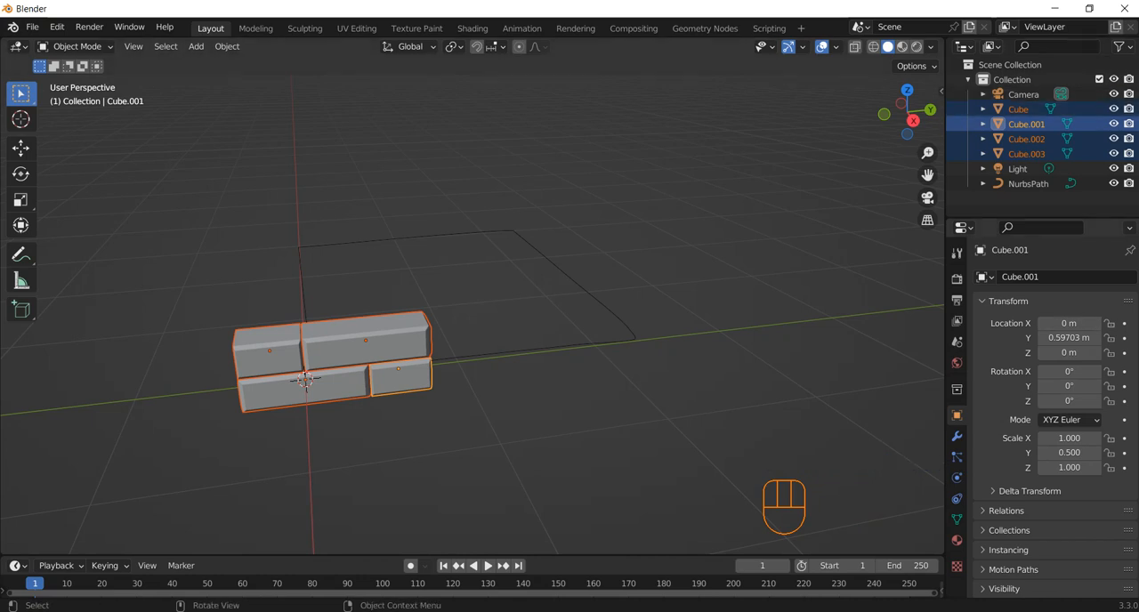
pyautogui.hotkey('ctrl', 'j')
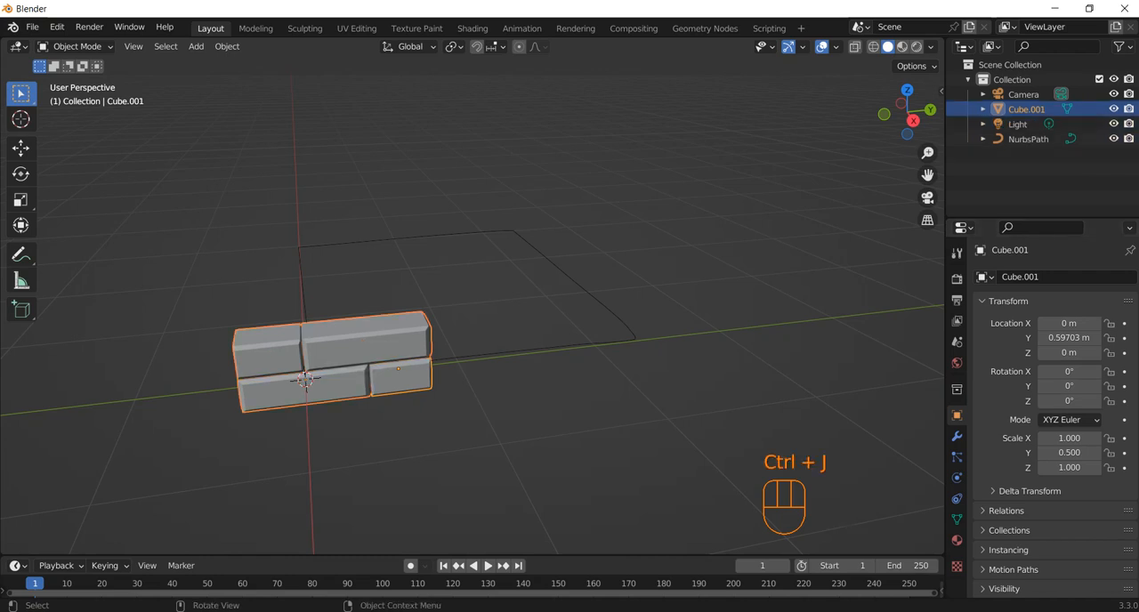
pyautogui.click(445, 360)
pyautogui.click(401, 350)
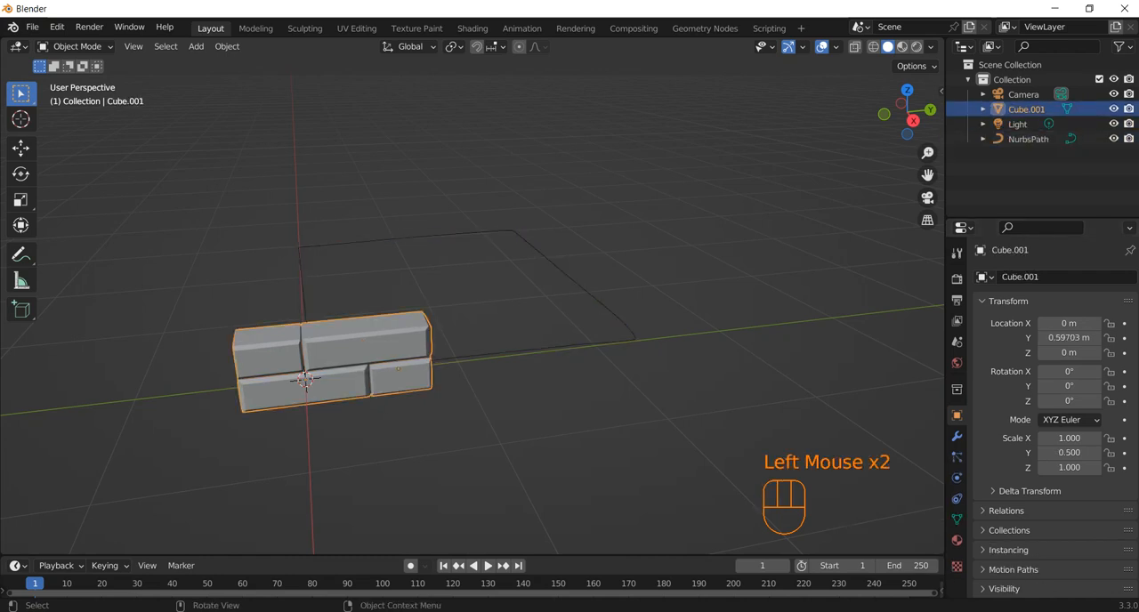
# Add an Array modifier to the joined blocks and set its relative offset factor X to 0
pyautogui.click(957, 436)
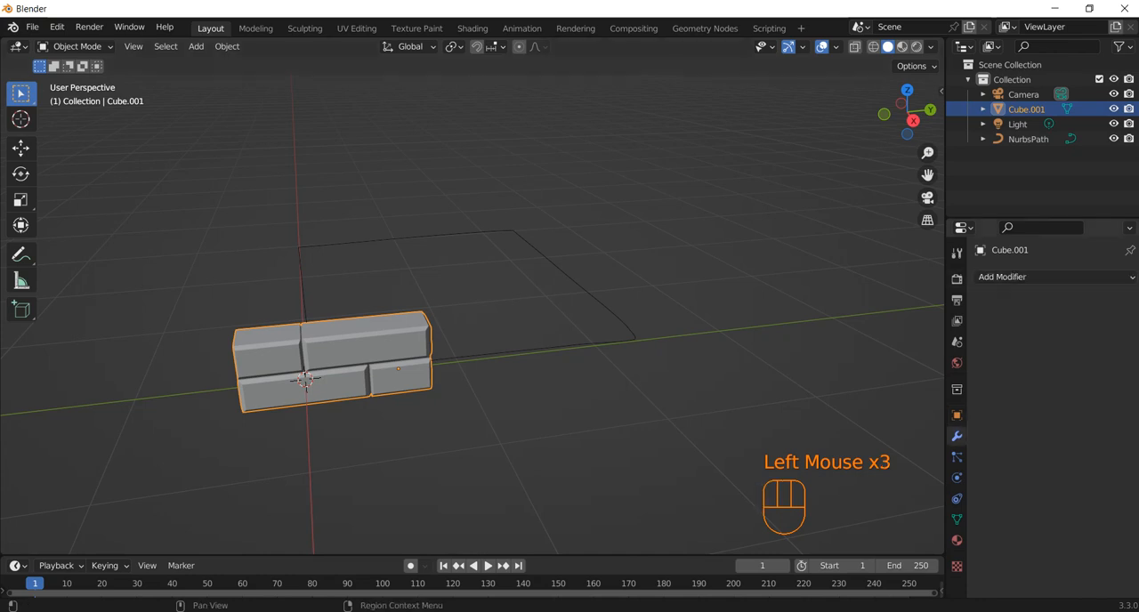
pyautogui.click(1002, 277)
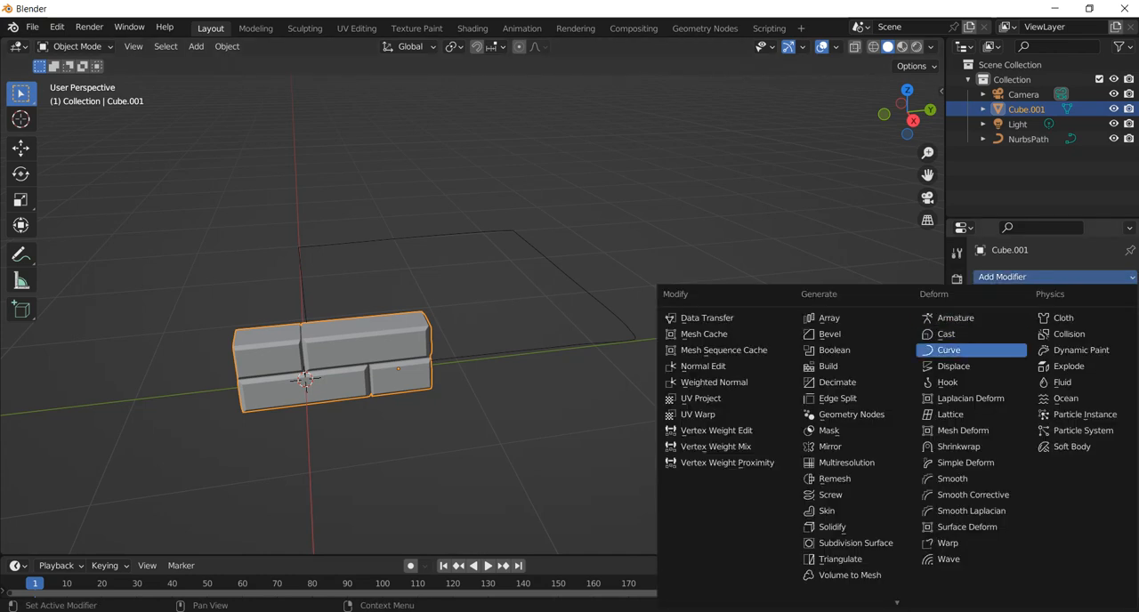
pyautogui.click(830, 318)
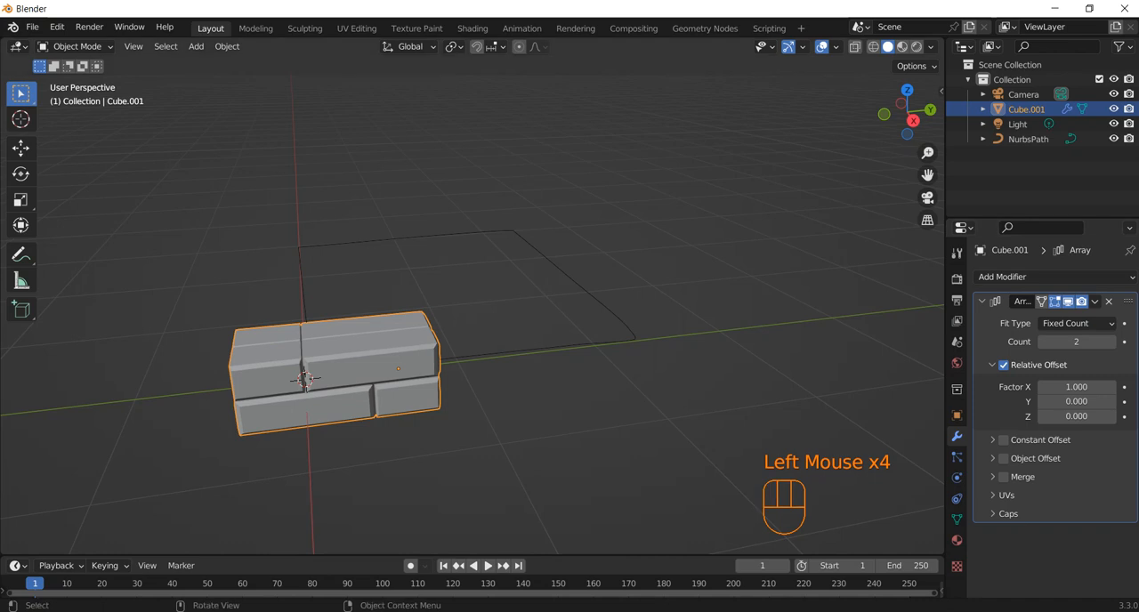
pyautogui.click(1077, 387)
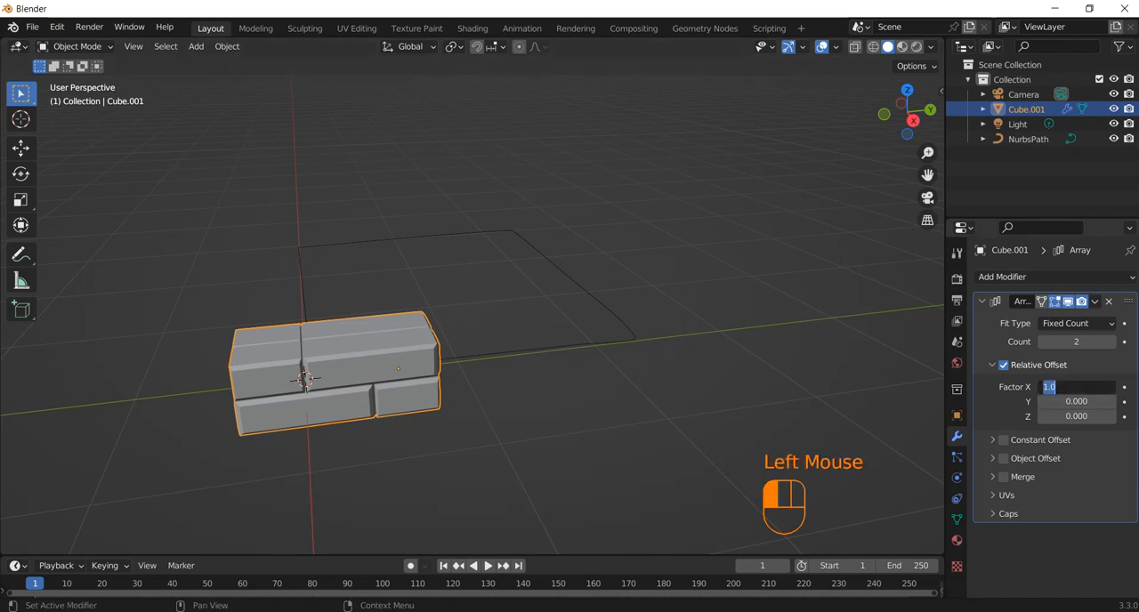
pyautogui.write('0')
pyautogui.press('Return')
# Try a relative offset factor Y of 1 on the array and undo it
pyautogui.click(1080, 400)
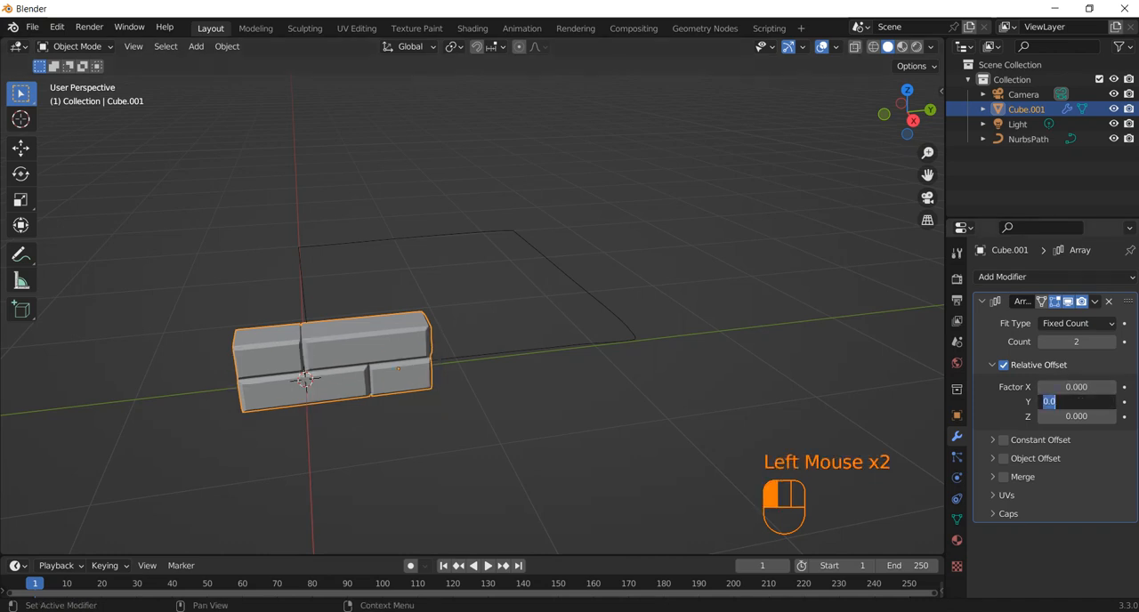
pyautogui.write('1')
pyautogui.press('Return')
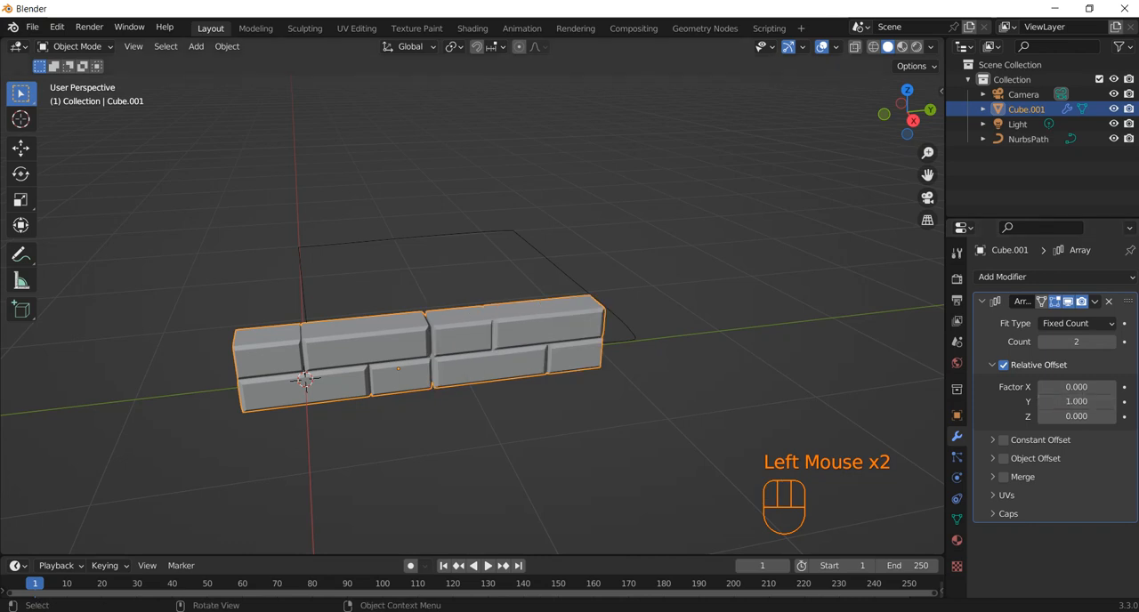
pyautogui.moveTo(499, 374); pyautogui.dragTo(551, 338, button='middle')
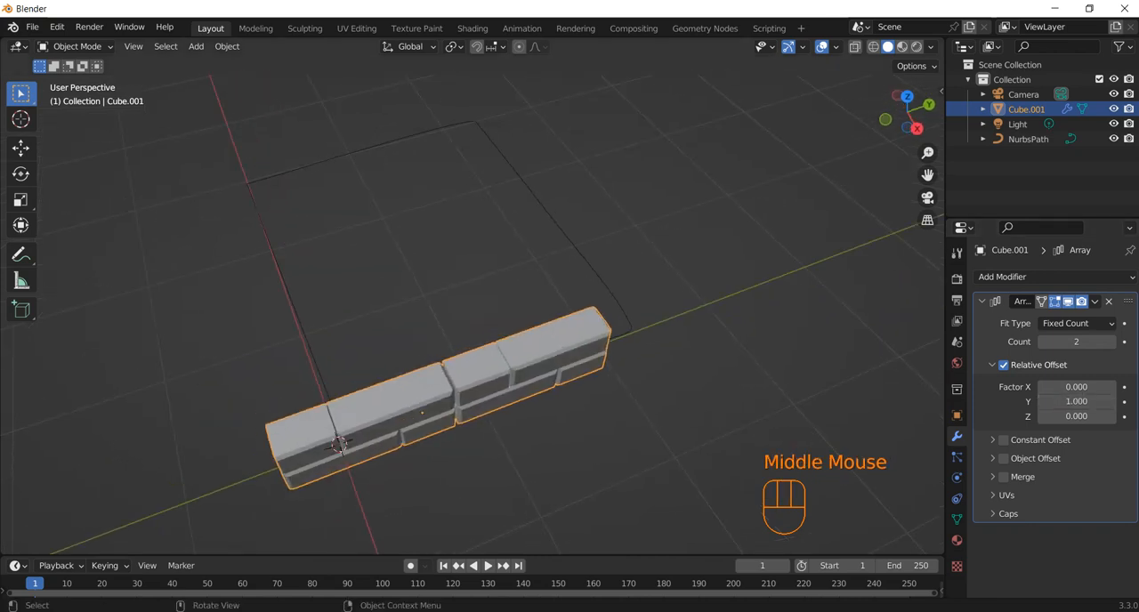
pyautogui.hotkey('ctrl', 'z')
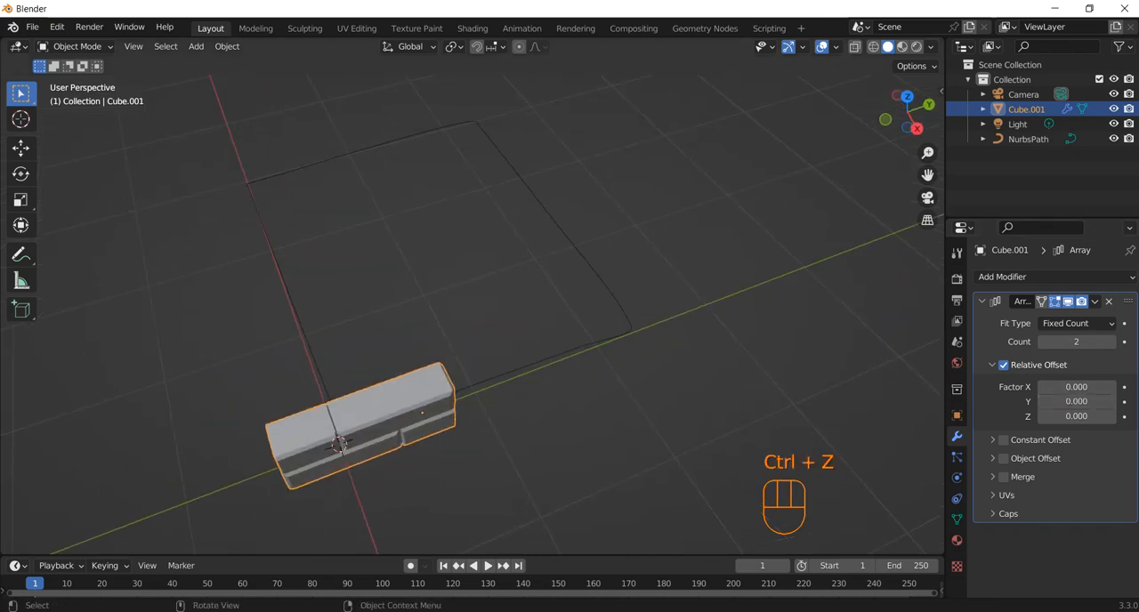
# Apply all transforms (location, rotation and scale) to the joined block object
pyautogui.click(516, 391)
pyautogui.click(409, 400)
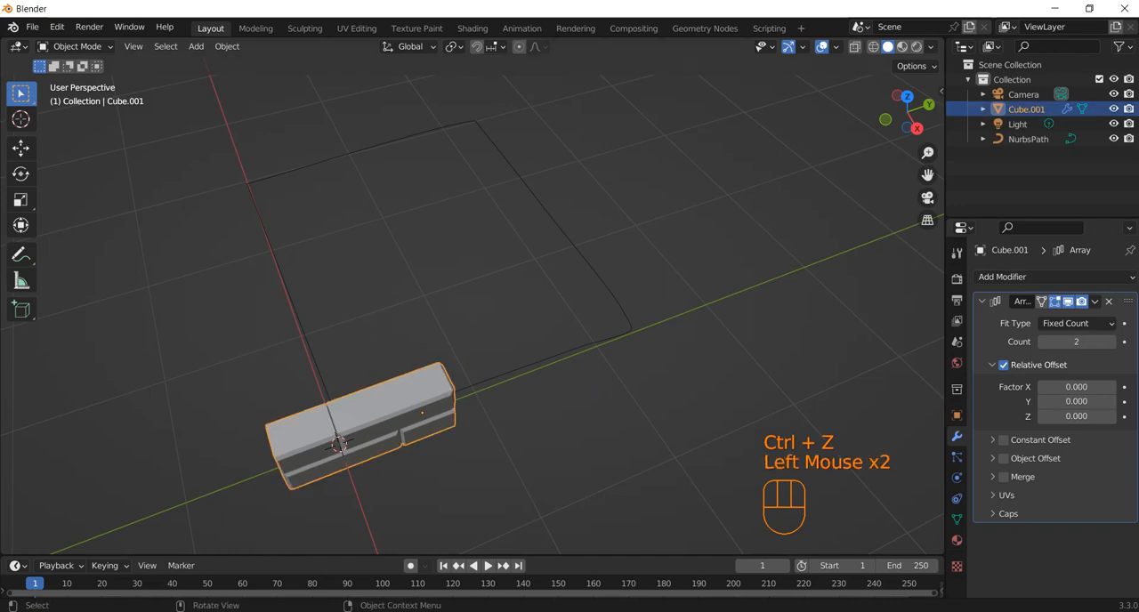
pyautogui.hotkey('ctrl', 'a')
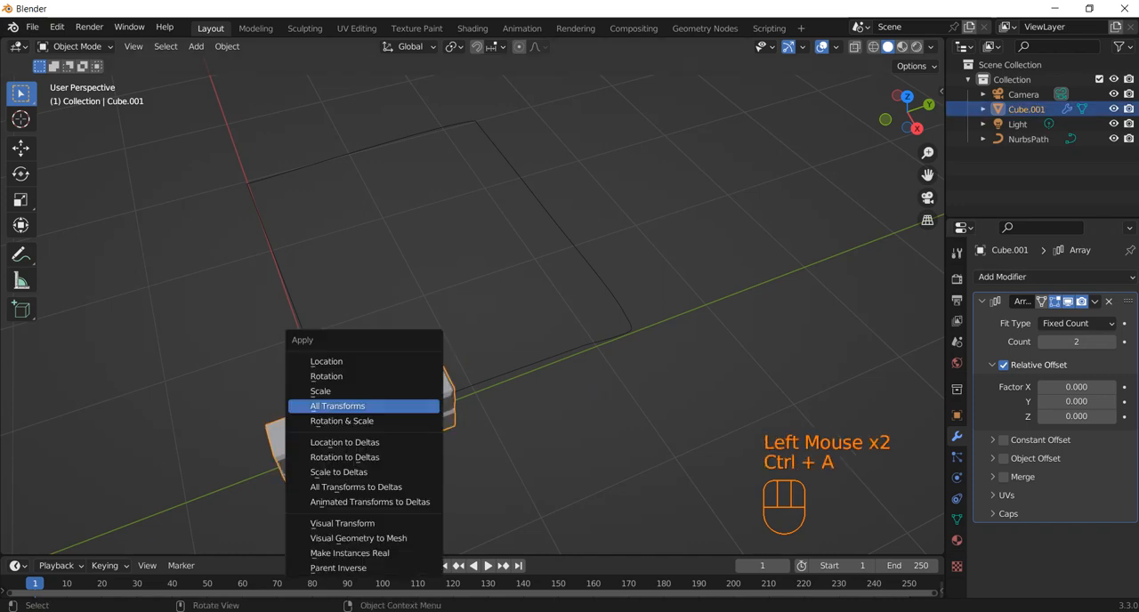
pyautogui.click(412, 406)
pyautogui.moveTo(411, 405); pyautogui.dragTo(403, 372, button='middle')
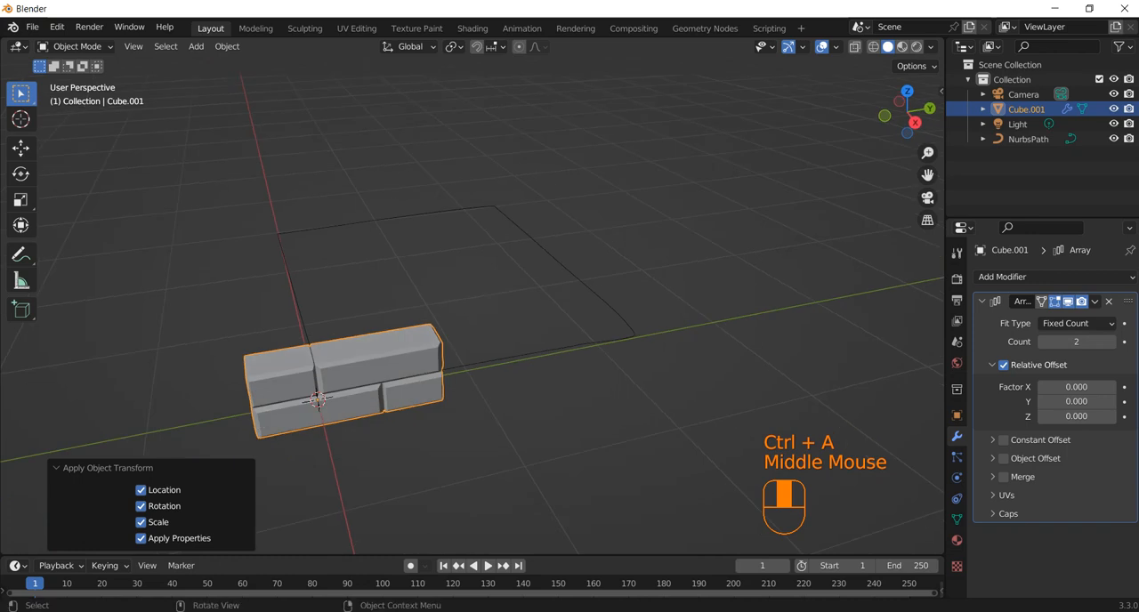
# Set the joined block object's origin to its geometry
pyautogui.click(227, 46)
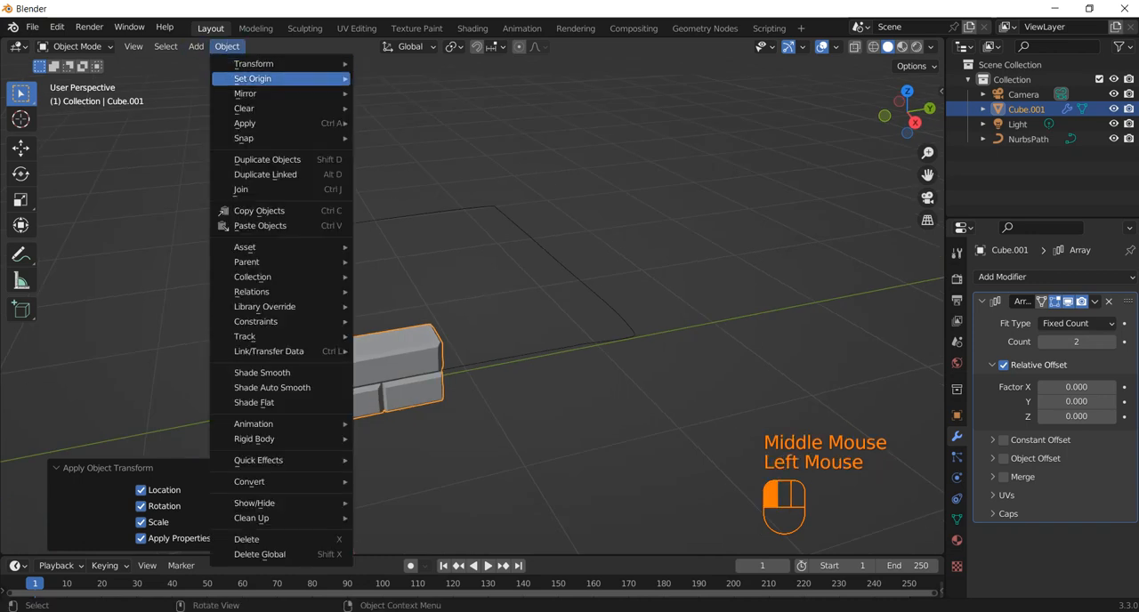
pyautogui.moveTo(267, 78)
pyautogui.click(413, 93)
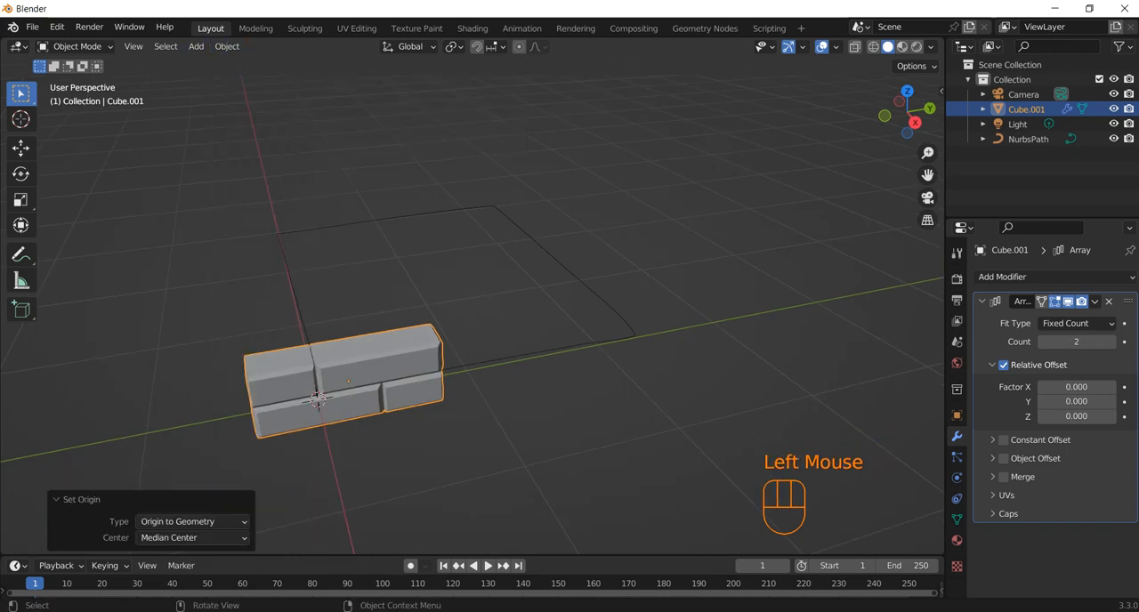
pyautogui.click(374, 367)
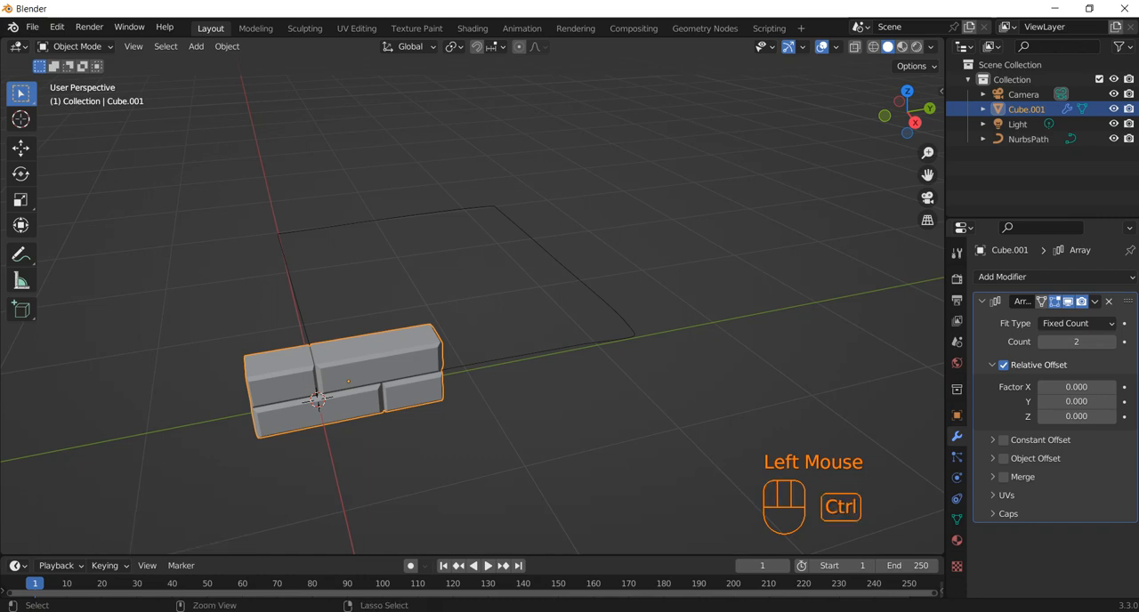
# Apply the location, rotation and scale of the joined block object
pyautogui.hotkey('ctrl', 'a')
pyautogui.click(356, 374)
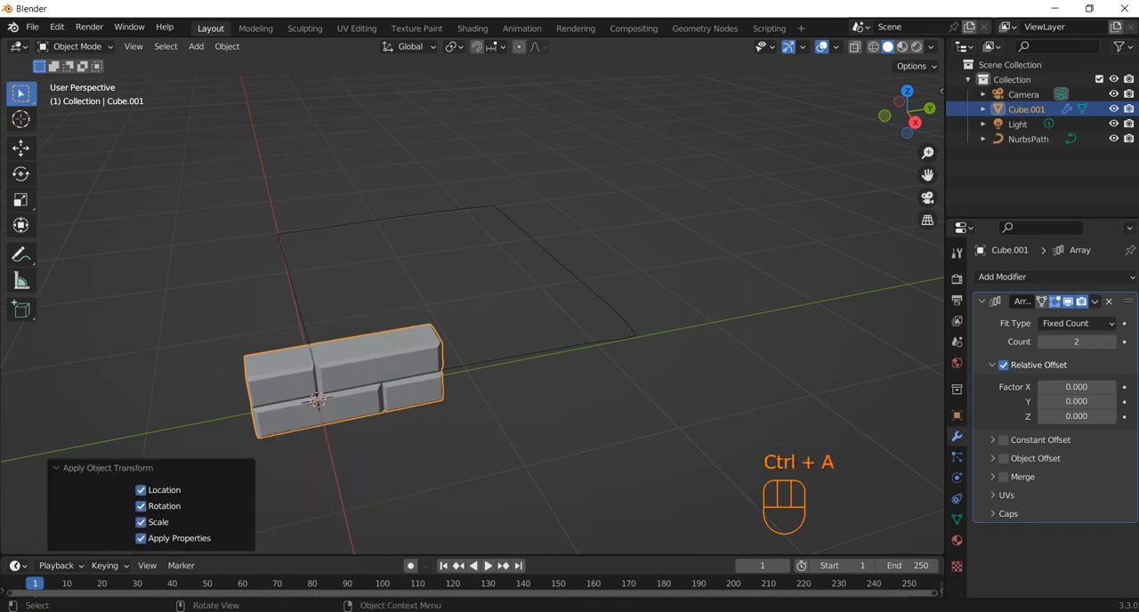
pyautogui.moveTo(319, 402); pyautogui.dragTo(372, 385, button='middle')
pyautogui.click(372, 385)
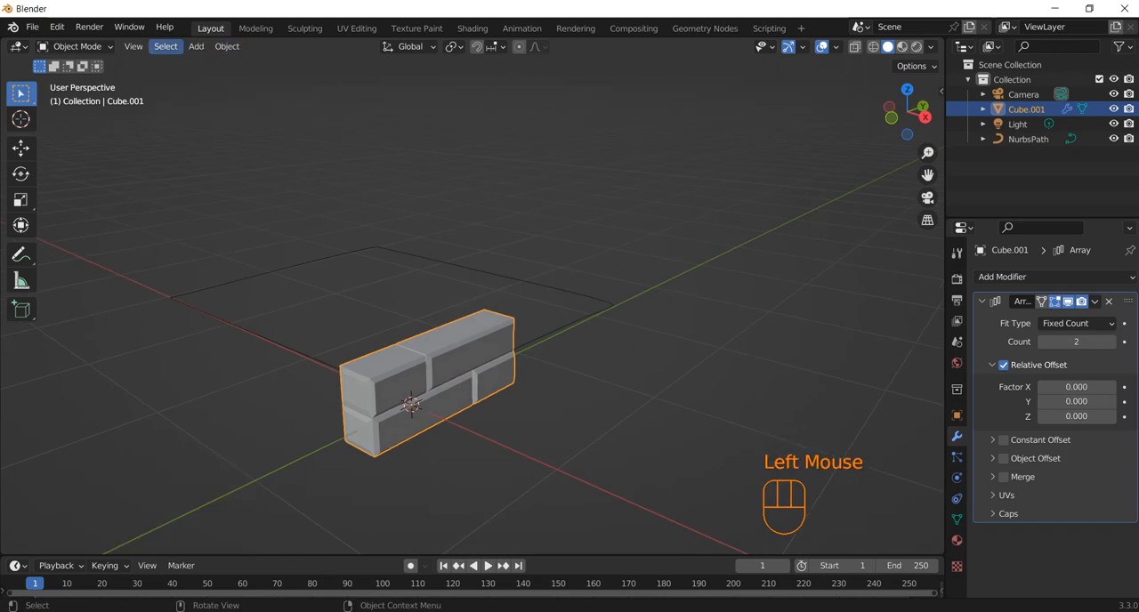
# Set the joined block object's origin to its geometry again
pyautogui.click(129, 27)
pyautogui.moveTo(164, 28)
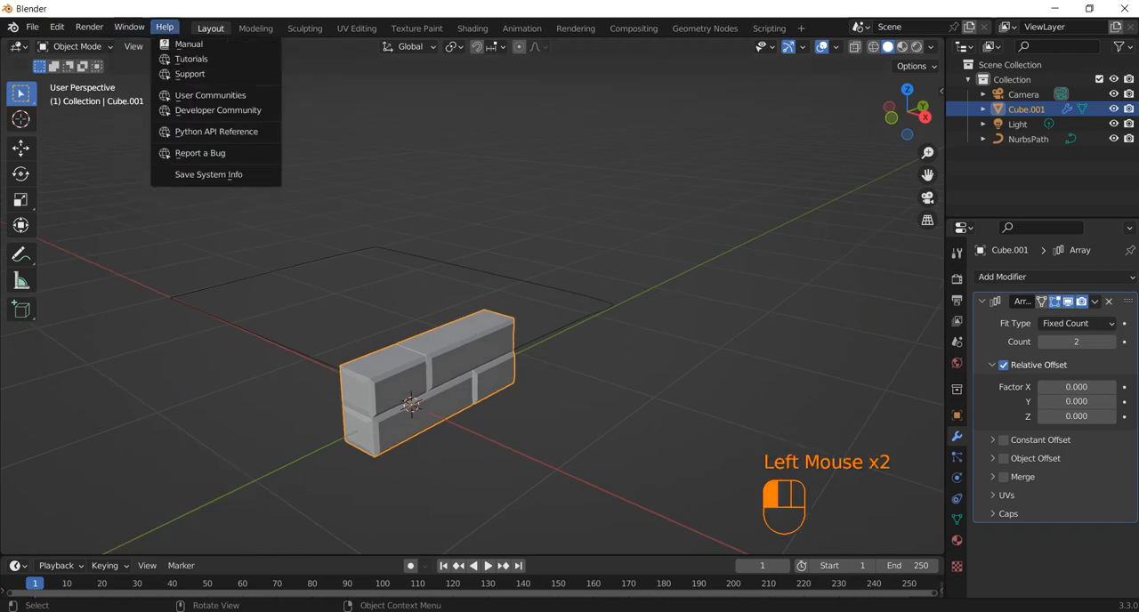
pyautogui.click(227, 46)
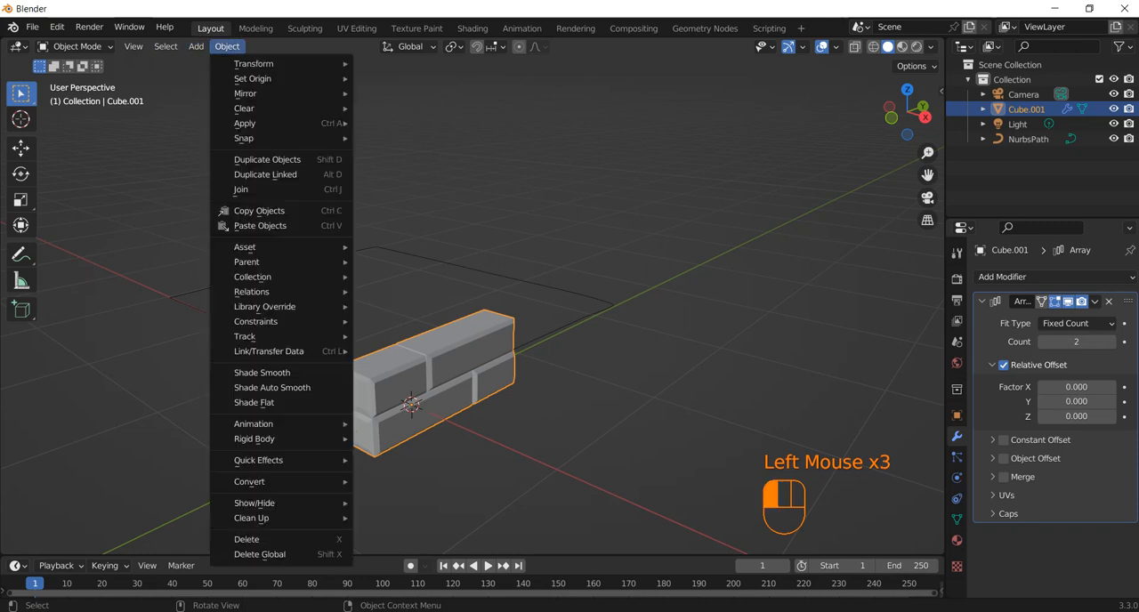
pyautogui.moveTo(252, 78)
pyautogui.click(413, 93)
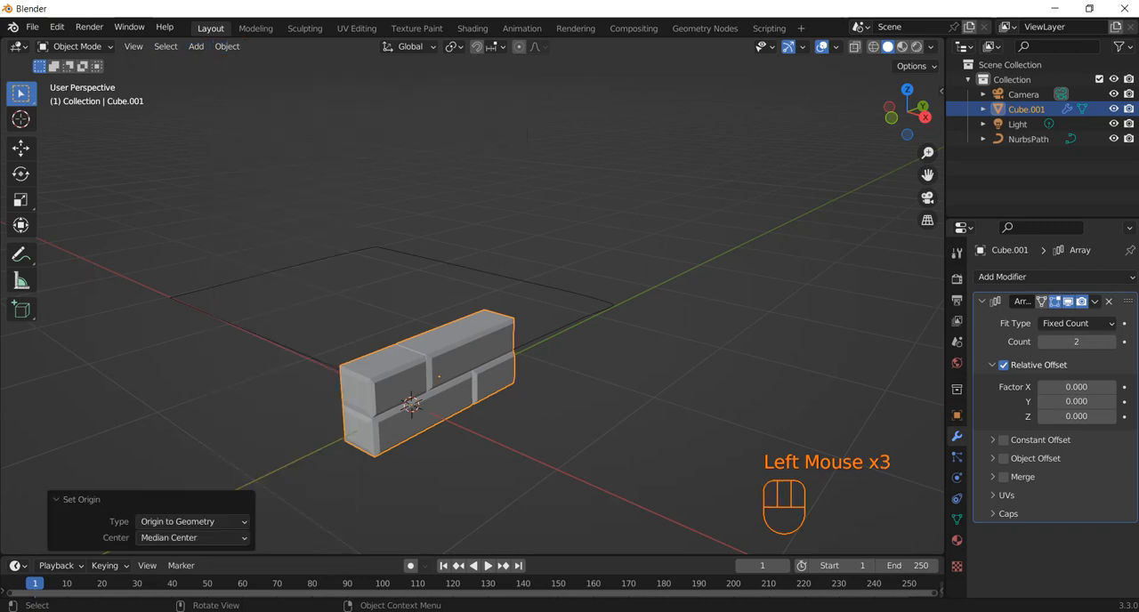
pyautogui.moveTo(463, 374); pyautogui.dragTo(465, 405, button='middle')
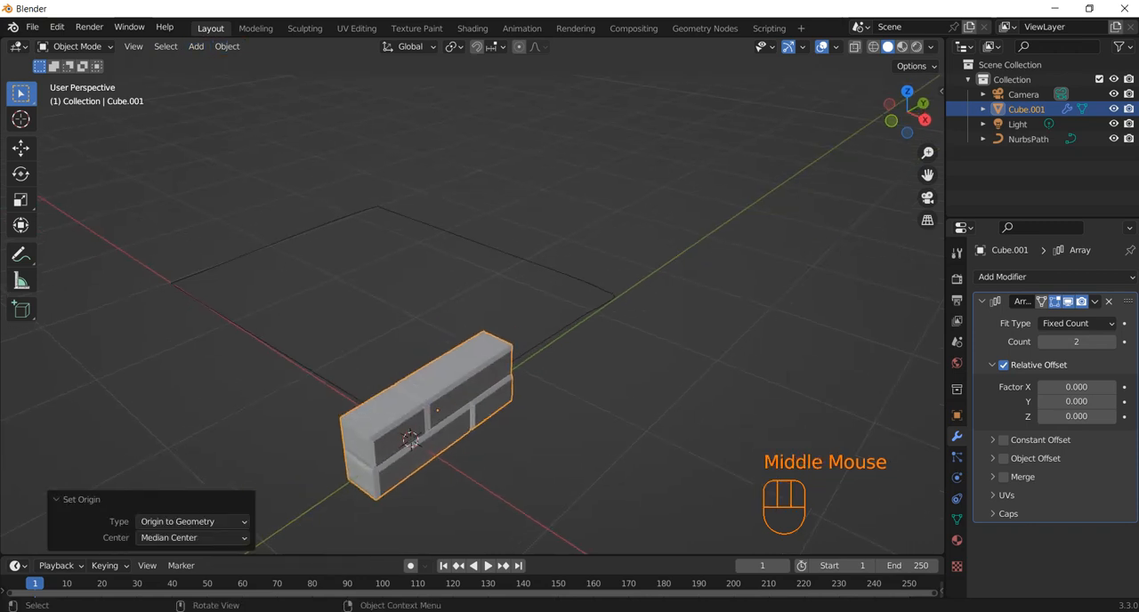
pyautogui.moveTo(412, 444); pyautogui.dragTo(354, 463, button='middle')
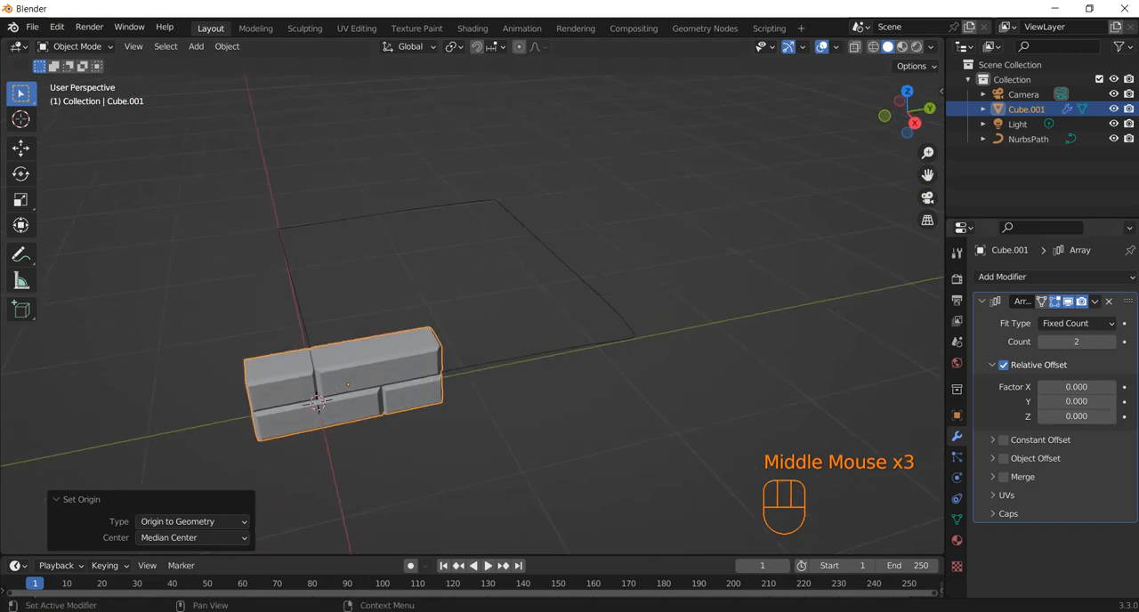
# Set the array's relative offset factor Y to 1
pyautogui.click(1076, 401)
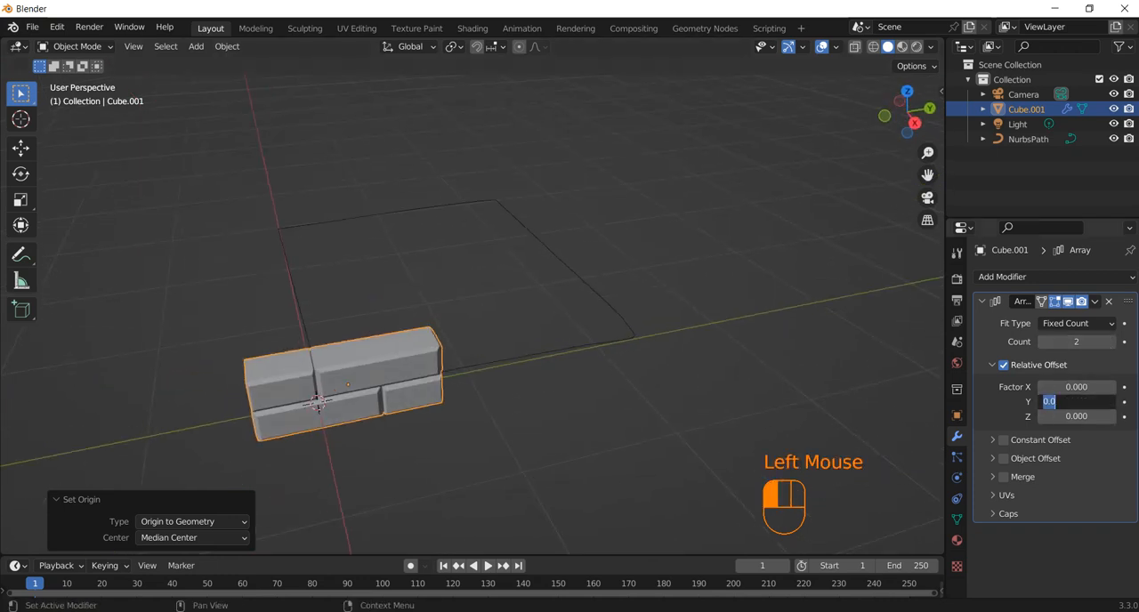
pyautogui.write('1')
pyautogui.press('Return')
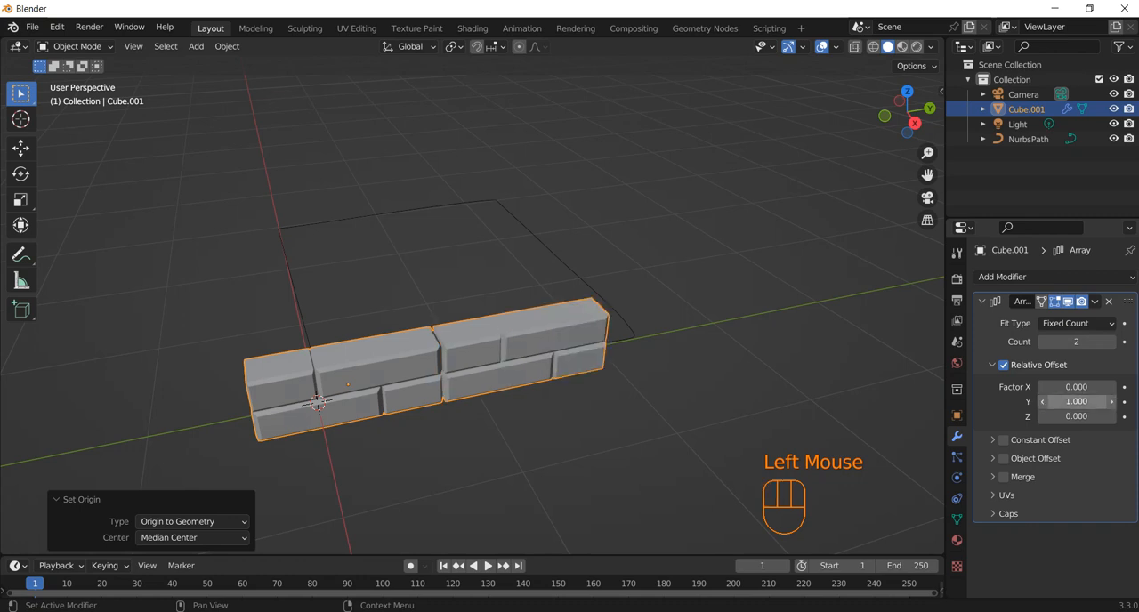
# Add a Curve modifier to the joined blocks and assign NurbsPath as its curve object
pyautogui.moveTo(677, 374); pyautogui.dragTo(719, 393, button='middle')
pyautogui.click(1002, 277)
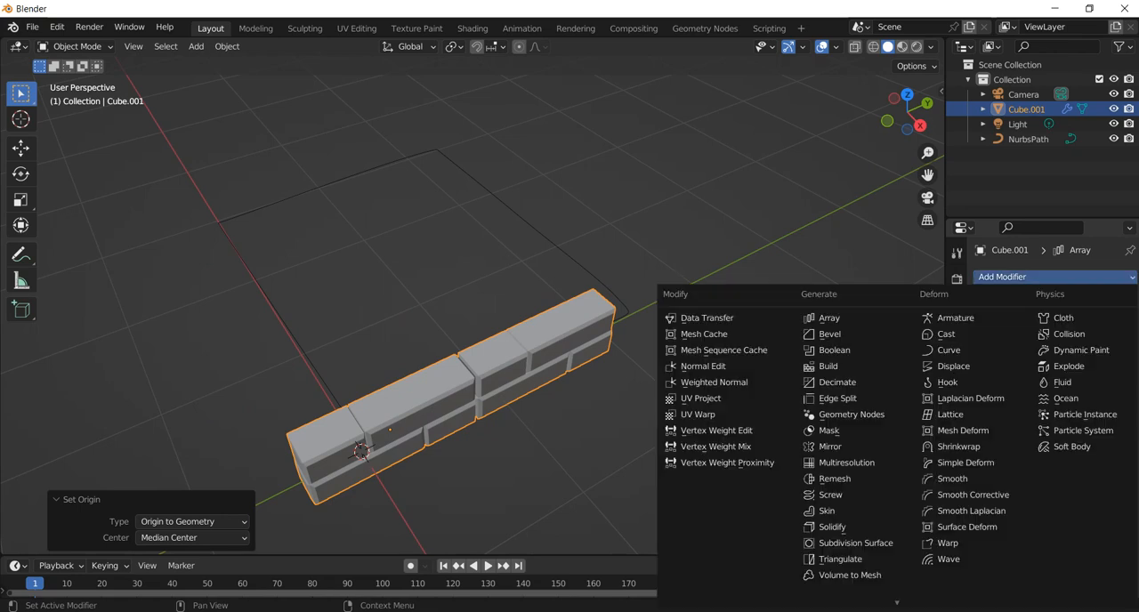
pyautogui.click(949, 350)
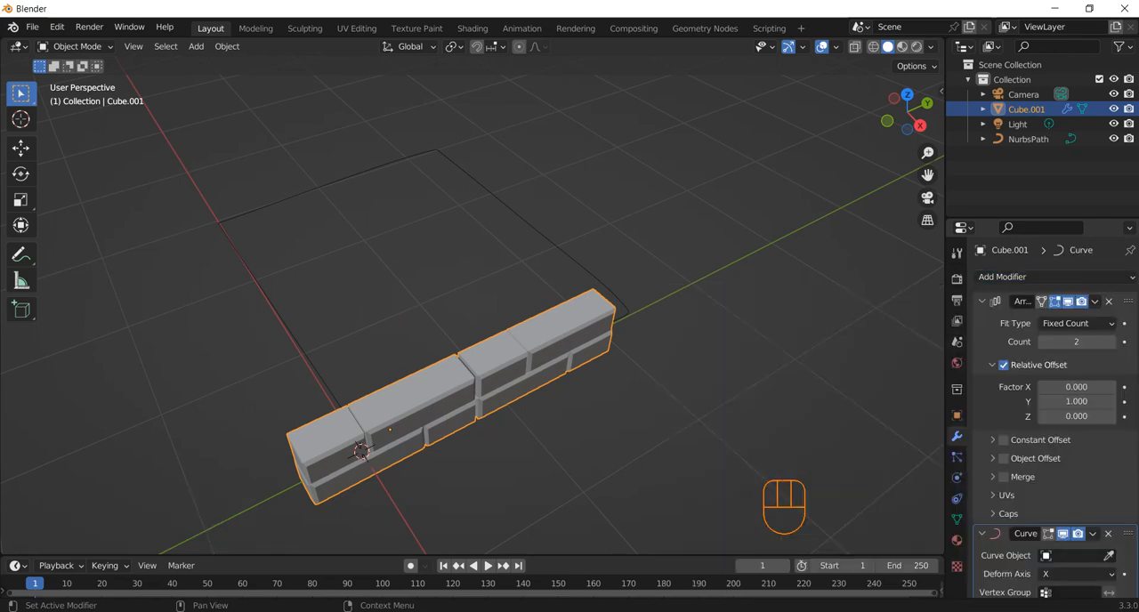
pyautogui.click(1109, 555)
pyautogui.click(532, 233)
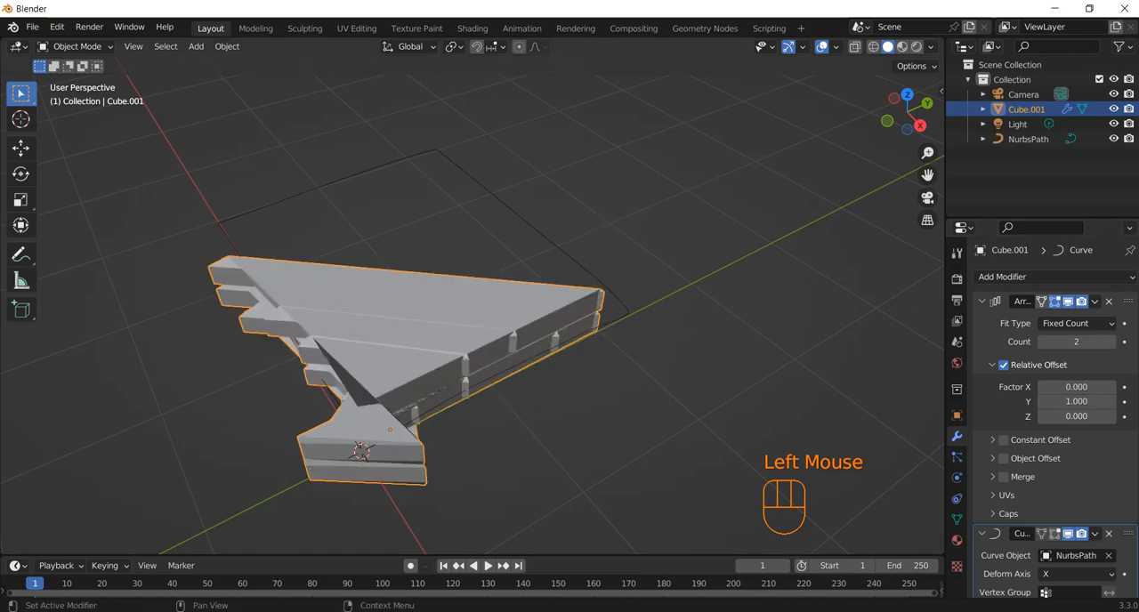
pyautogui.moveTo(532, 233); pyautogui.dragTo(507, 196, button='middle')
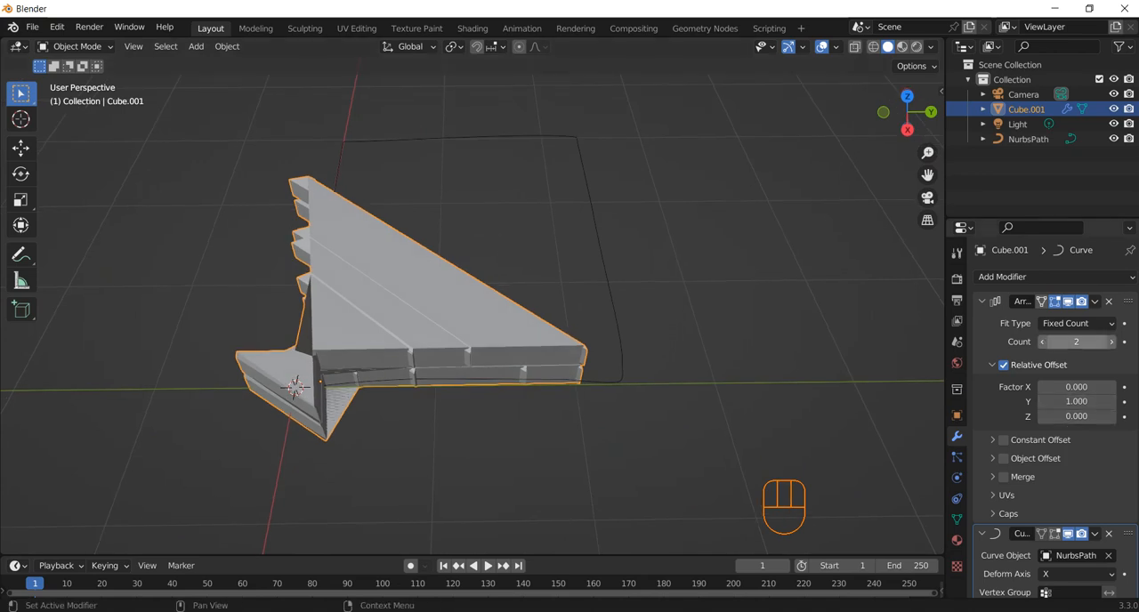
# Raise the array count to 4 and replace its relative offset with a constant offset
pyautogui.click(1111, 342)
pyautogui.click(1111, 342)
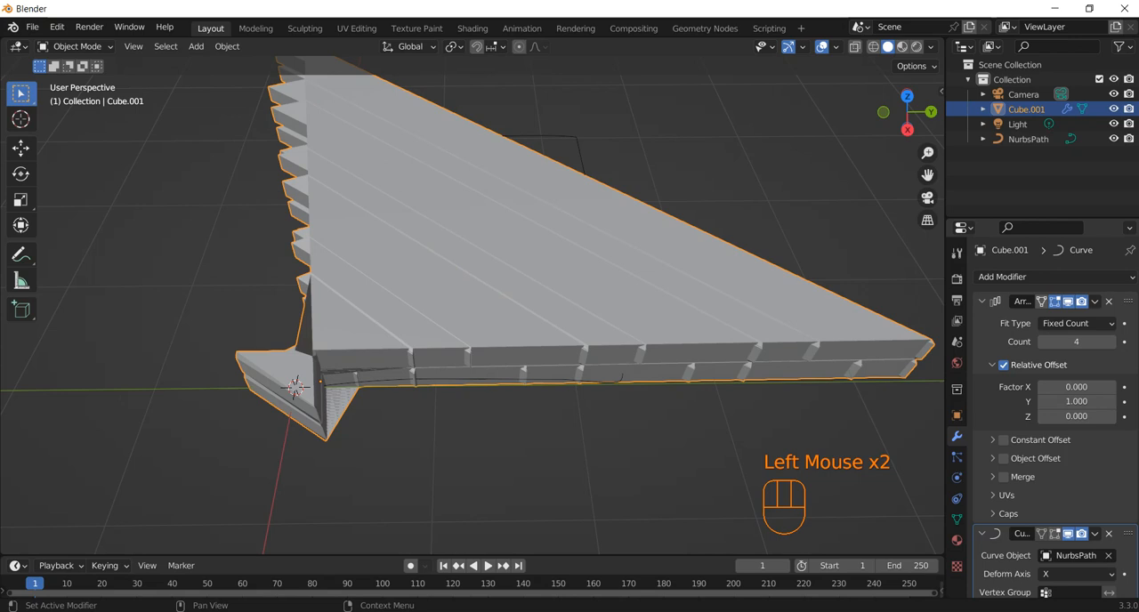
pyautogui.click(1004, 365)
pyautogui.click(992, 365)
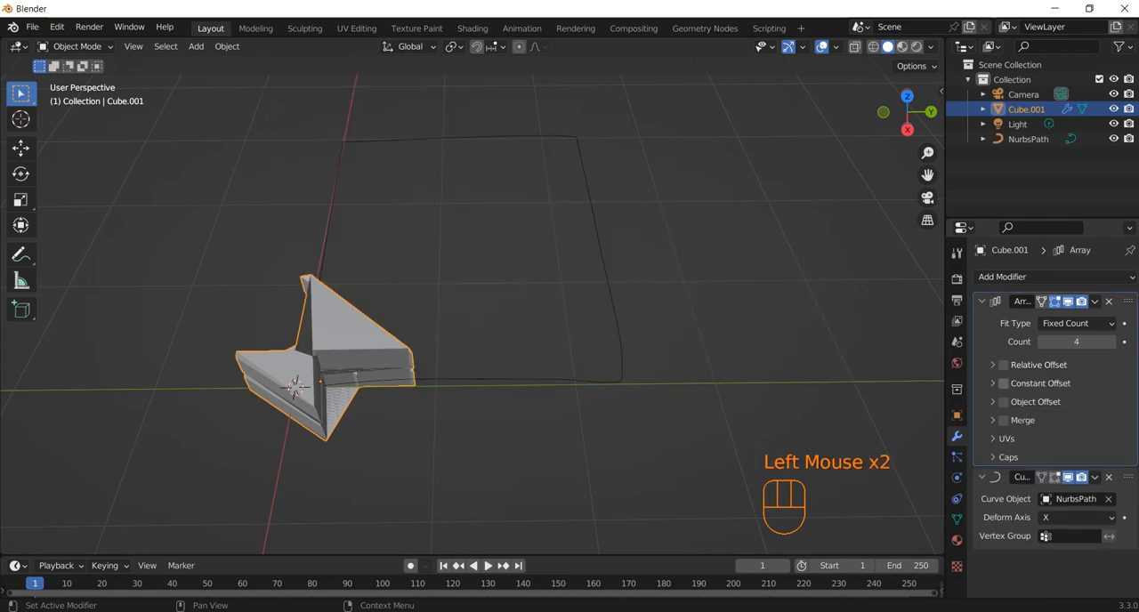
pyautogui.click(1004, 382)
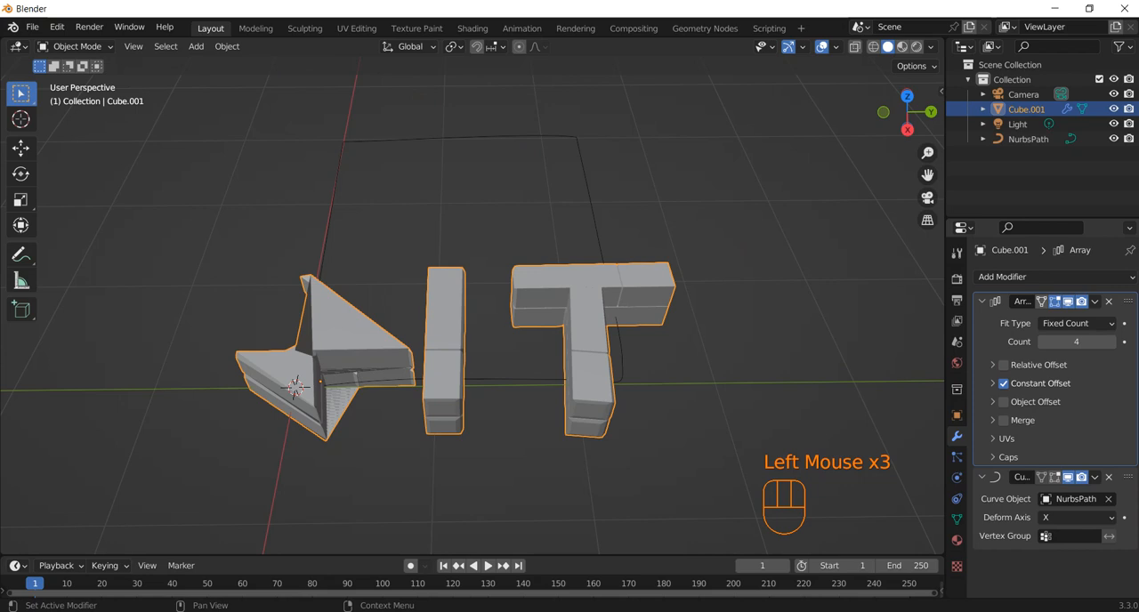
# Try the array's object offset, then remove both the Array and Curve modifiers from the joined blocks
pyautogui.click(1004, 382)
pyautogui.click(1004, 383)
pyautogui.click(1004, 402)
pyautogui.click(1109, 300)
pyautogui.click(1109, 300)
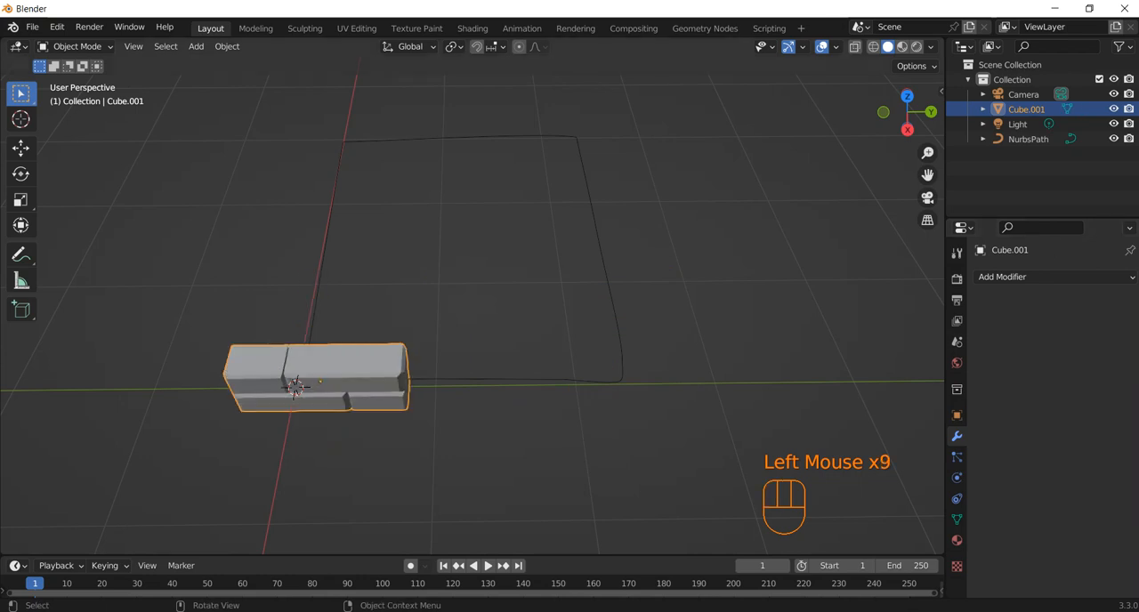
# Undo the modifier removal, the array and curve settings and the origin change on the joined blocks
pyautogui.click(712, 294)
pyautogui.hotkey('ctrl', 'z')
pyautogui.hotkey('ctrl', 'z')
pyautogui.hotkey('ctrl', 'z')
pyautogui.hotkey('ctrl', 'z')
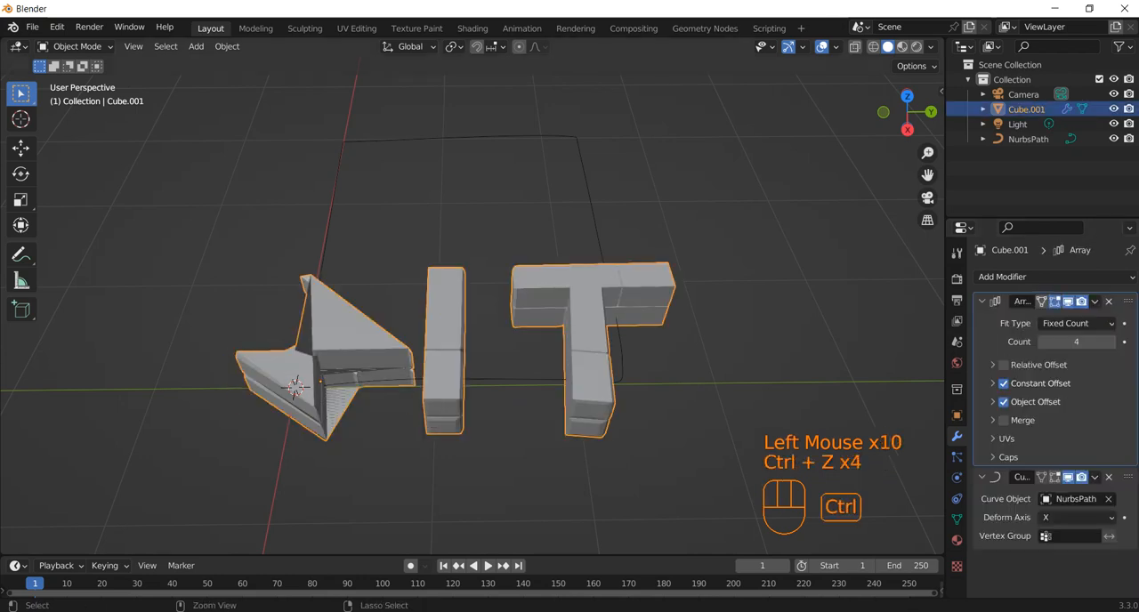
pyautogui.hotkey('ctrl', 'z')
pyautogui.hotkey('ctrl', 'z')
pyautogui.hotkey('ctrl', 'z')
pyautogui.hotkey('ctrl', 'z')
pyautogui.hotkey('ctrl', 'z')
pyautogui.hotkey('ctrl', 'z')
pyautogui.hotkey('ctrl', 'z')
pyautogui.hotkey('ctrl', 'z')
pyautogui.hotkey('ctrl', 'z')
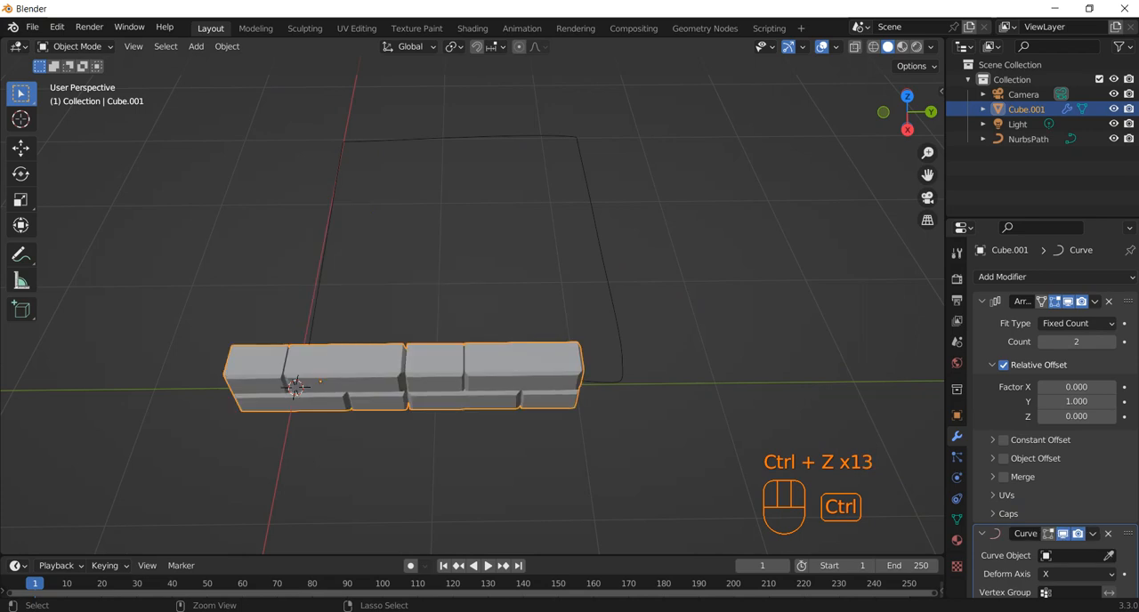
pyautogui.hotkey('ctrl', 'z')
pyautogui.hotkey('ctrl', 'z')
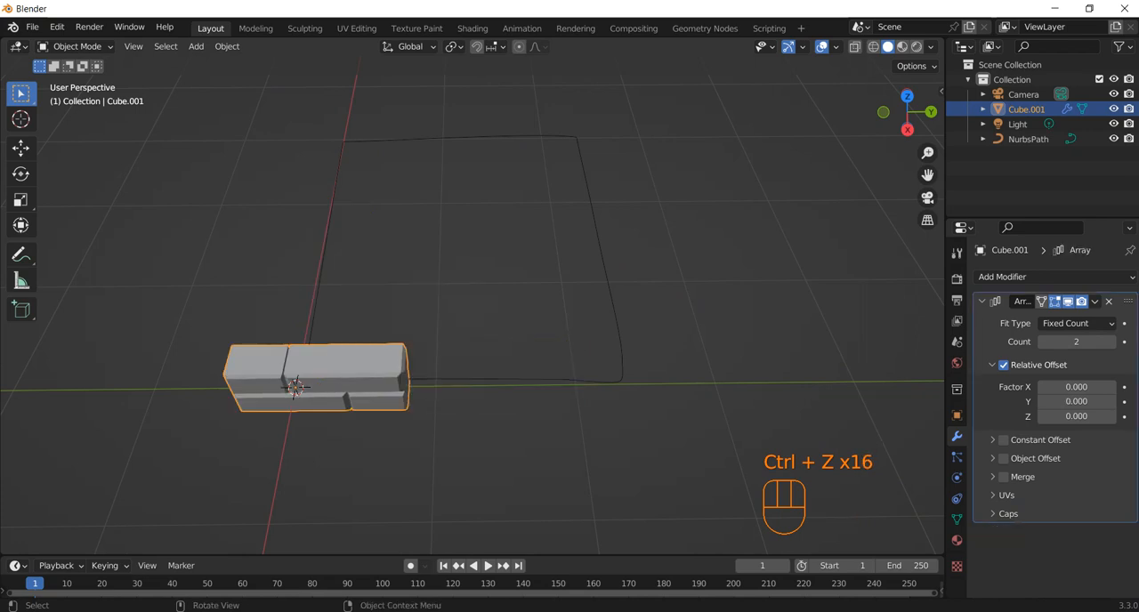
# Apply all transforms (location, rotation and scale) to the joined block object
pyautogui.moveTo(365, 391); pyautogui.dragTo(396, 365, button='middle')
pyautogui.click(365, 365)
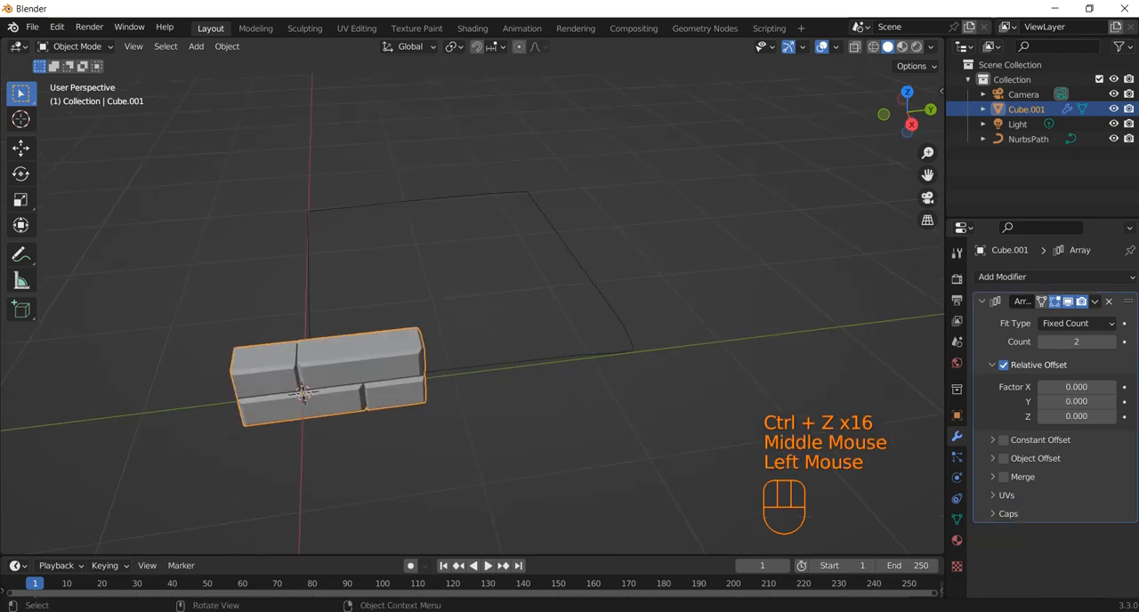
pyautogui.hotkey('ctrl', 'a')
pyautogui.click(329, 383)
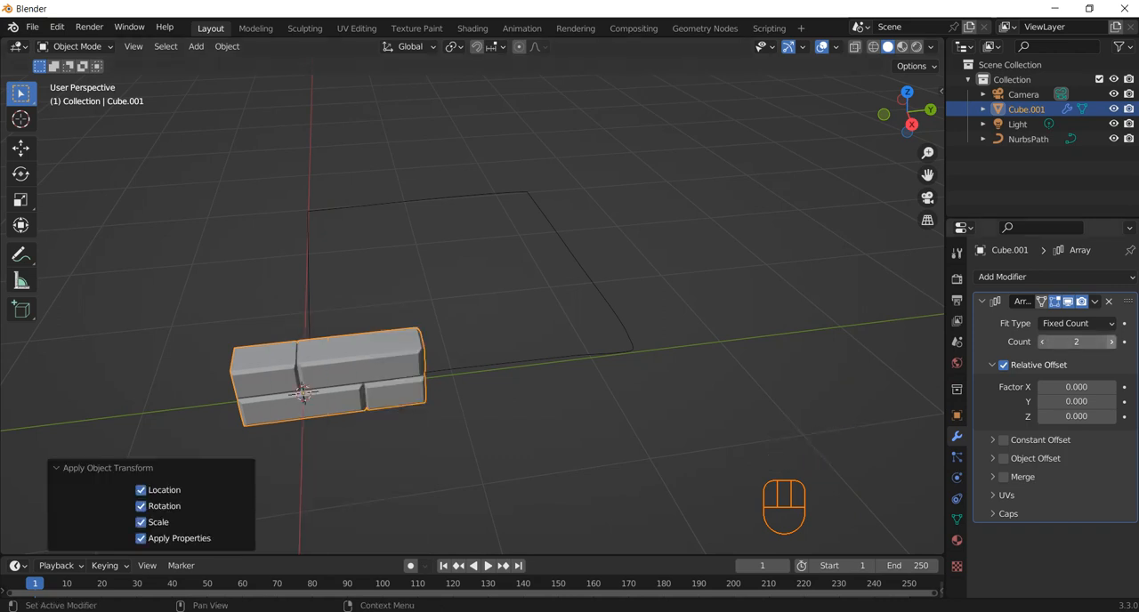
# Set the relative offset factor Y of the joined blocks' array to 1
pyautogui.click(1077, 401)
pyautogui.write('1')
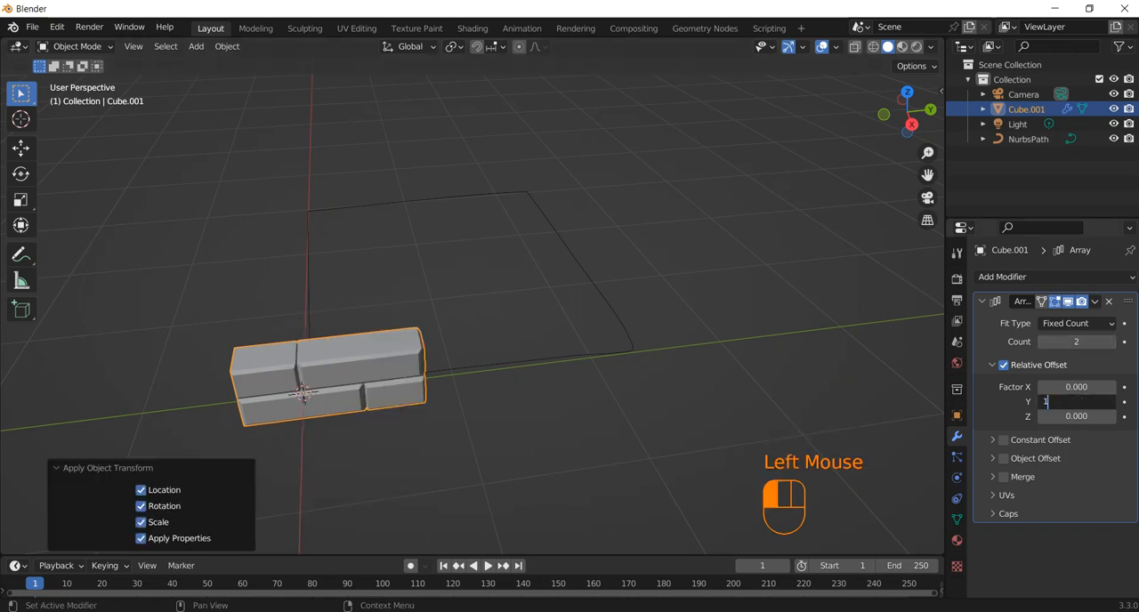
pyautogui.write('.')
pyautogui.press('Return')
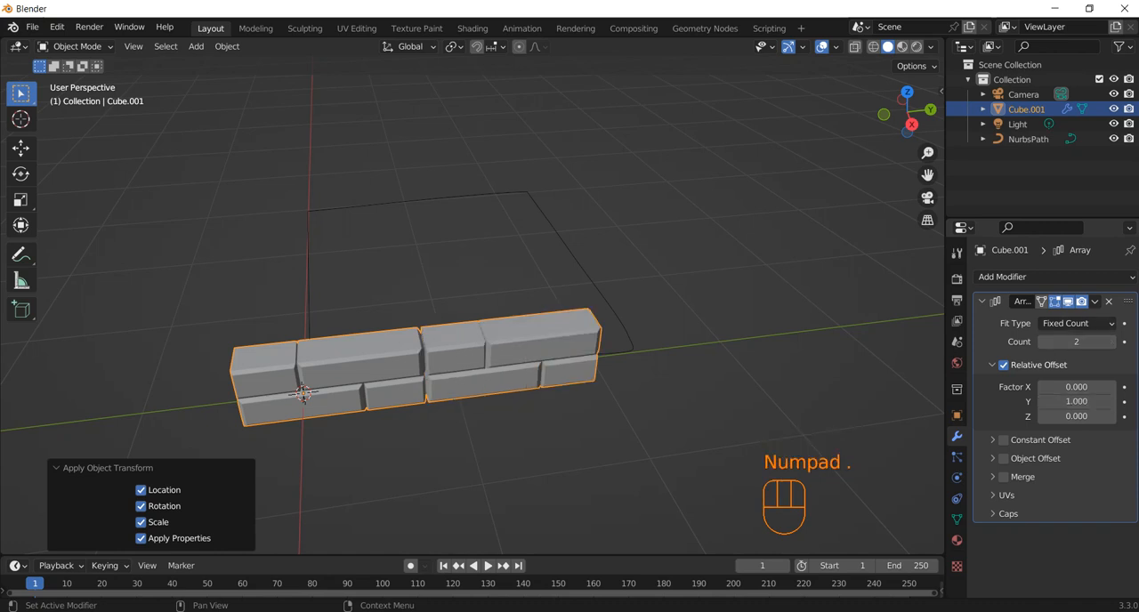
# Add a Curve modifier that deforms the arrayed blocks along NurbsPath
pyautogui.click(1003, 277)
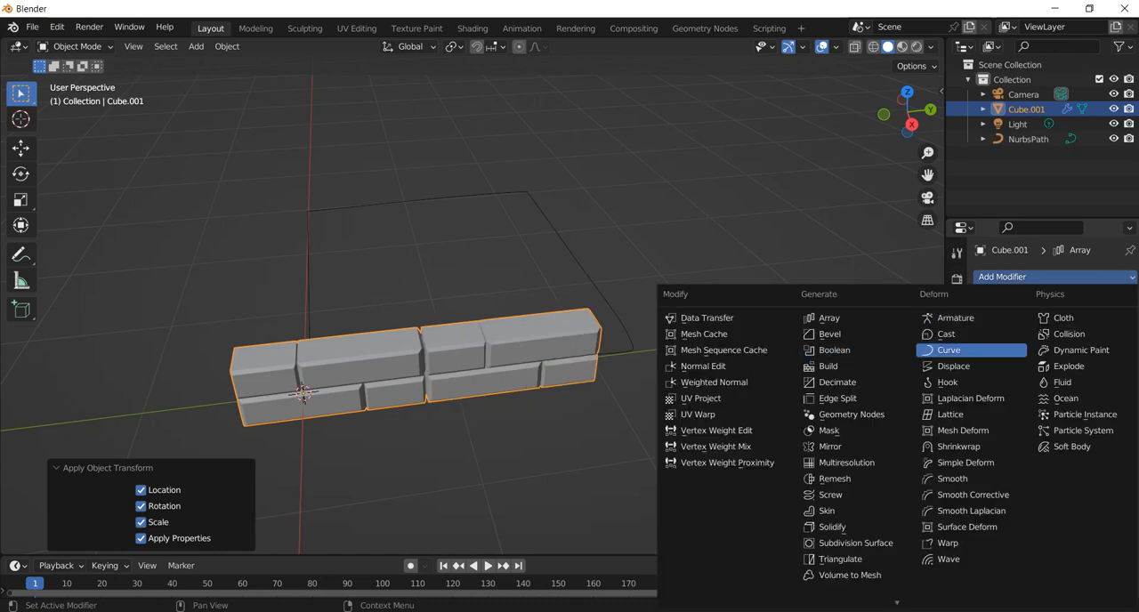
pyautogui.click(949, 350)
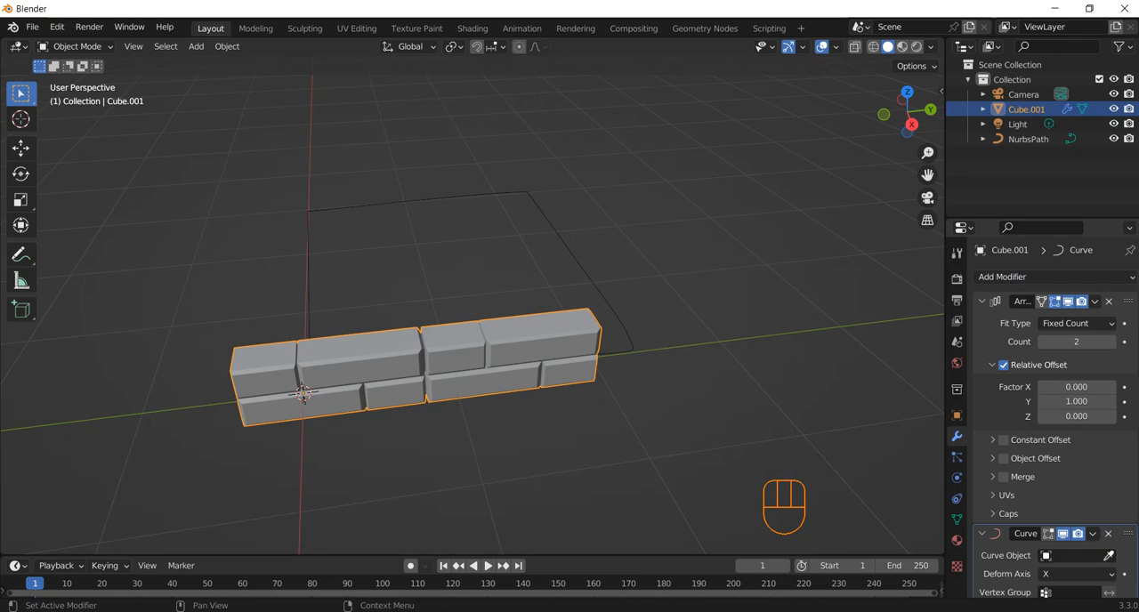
pyautogui.click(1109, 555)
pyautogui.click(580, 233)
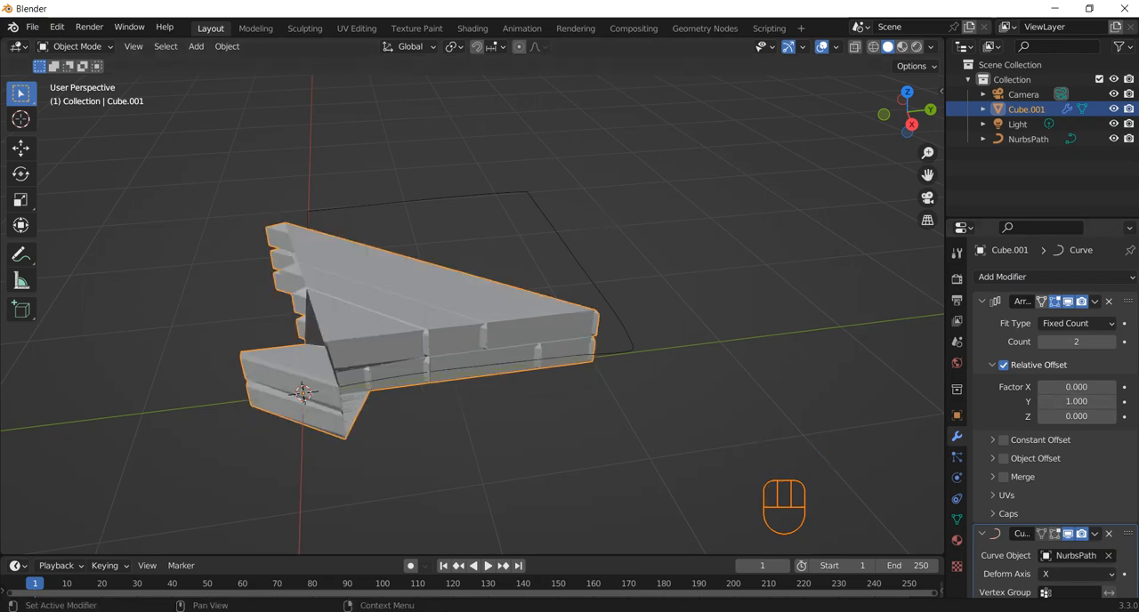
pyautogui.click(983, 301)
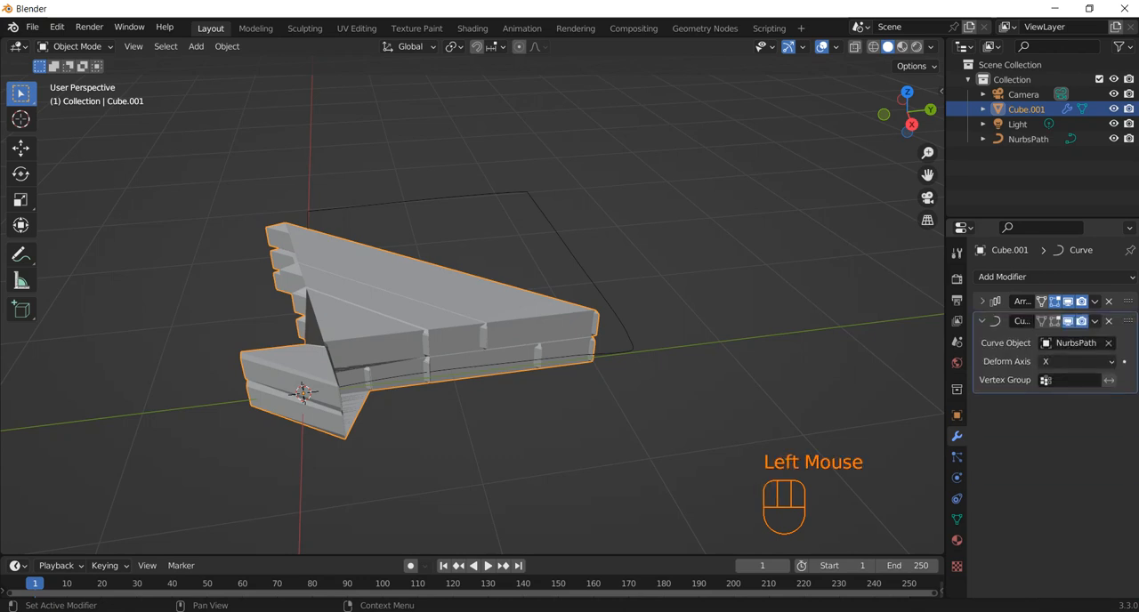
pyautogui.click(1002, 277)
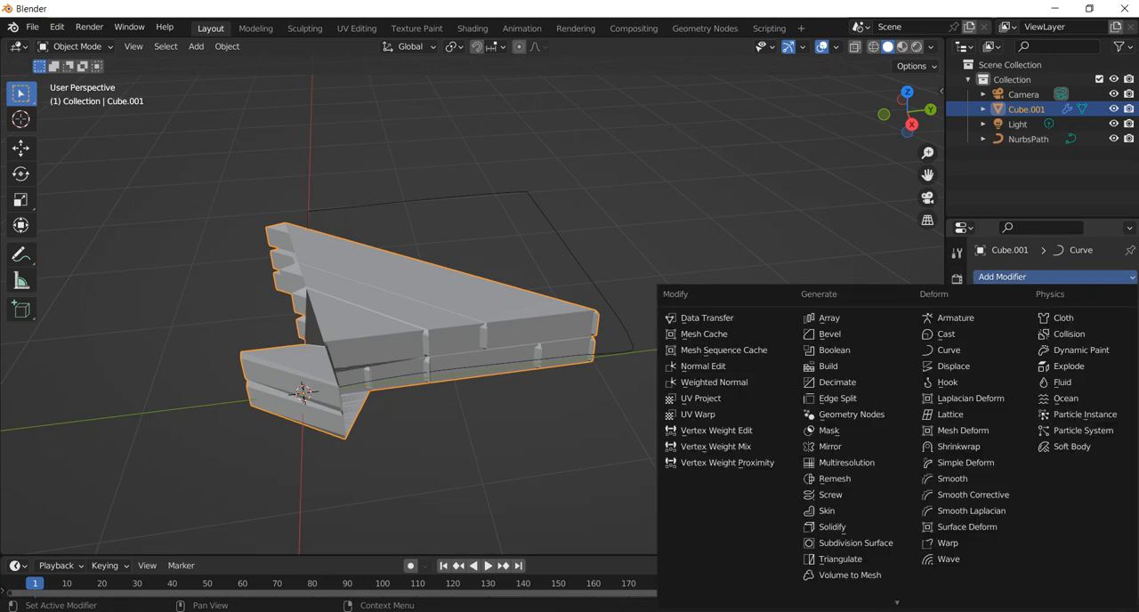
pyautogui.click(730, 293)
pyautogui.moveTo(726, 293); pyautogui.dragTo(696, 318, button='middle')
# Undo the Curve modifier and the array's Y offset on the joined blocks
pyautogui.hotkey('ctrl', 'z')
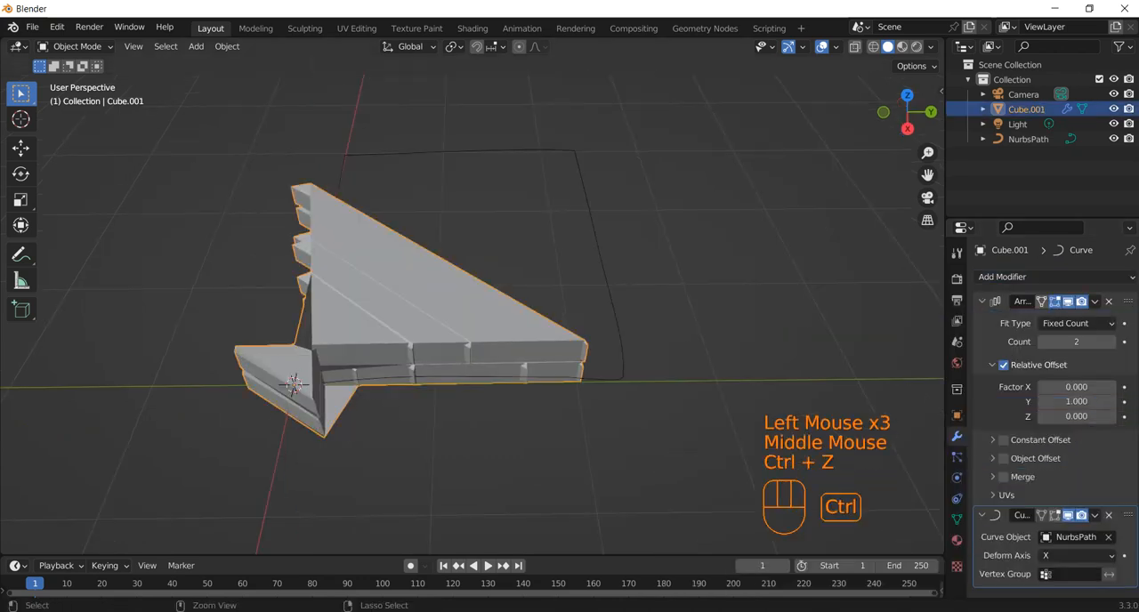
pyautogui.hotkey('ctrl', 'z')
# Undo the Array modifier and the join so that the blocks are separate objects again
pyautogui.hotkey('ctrl', 'z')
pyautogui.hotkey('ctrl', 'z')
pyautogui.hotkey('ctrl', 'z')
pyautogui.hotkey('ctrl', 'z')
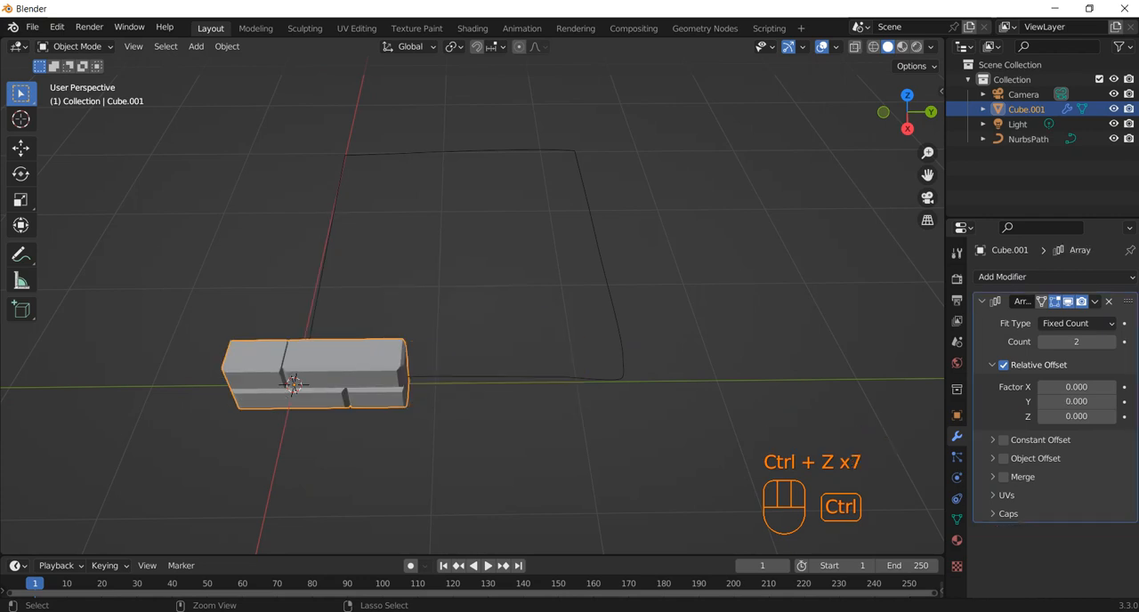
pyautogui.hotkey('ctrl', 'z')
pyautogui.hotkey('ctrl', 'z')
pyautogui.hotkey('ctrl', 'z')
pyautogui.hotkey('ctrl', 'z')
pyautogui.hotkey('ctrl', 'z')
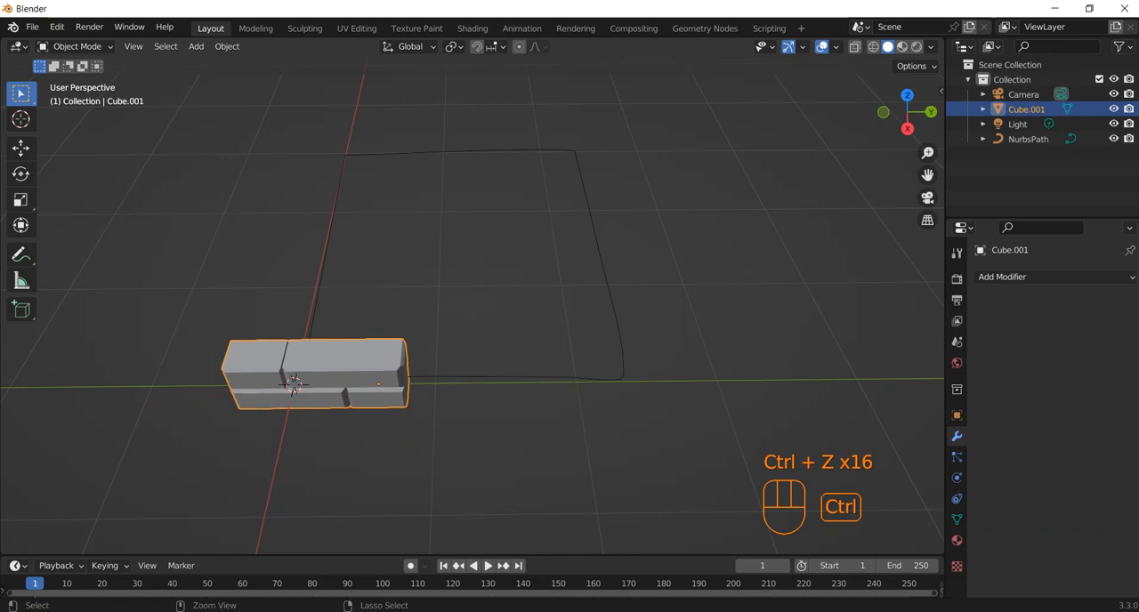
pyautogui.click(983, 109)
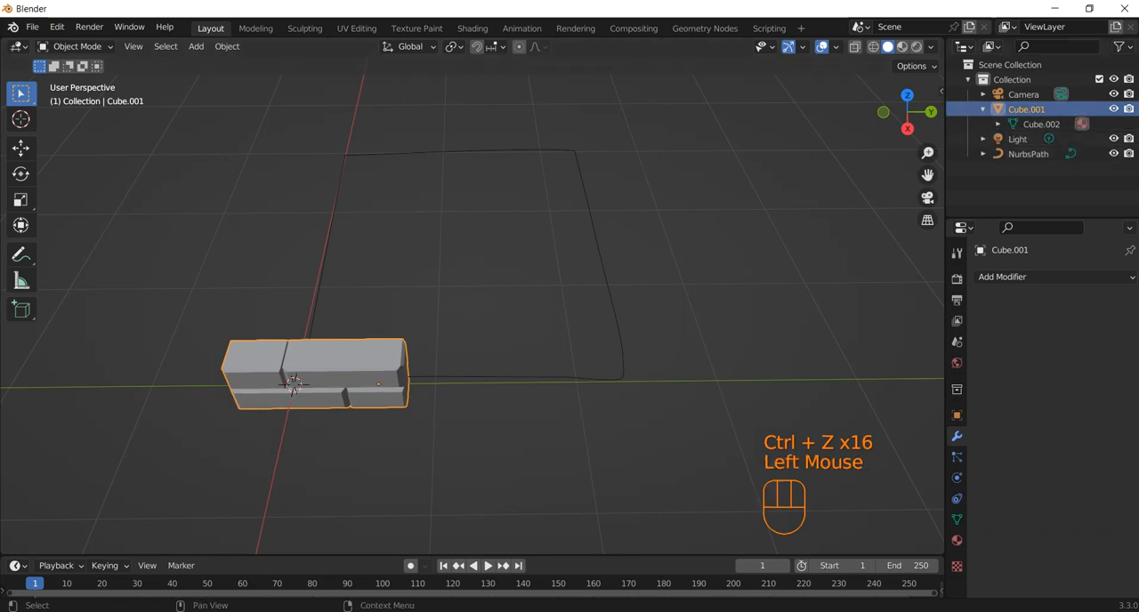
pyautogui.hotkey('ctrl', 'z')
pyautogui.hotkey('ctrl', 'z')
pyautogui.hotkey('ctrl', 'z')
pyautogui.hotkey('ctrl', 'z')
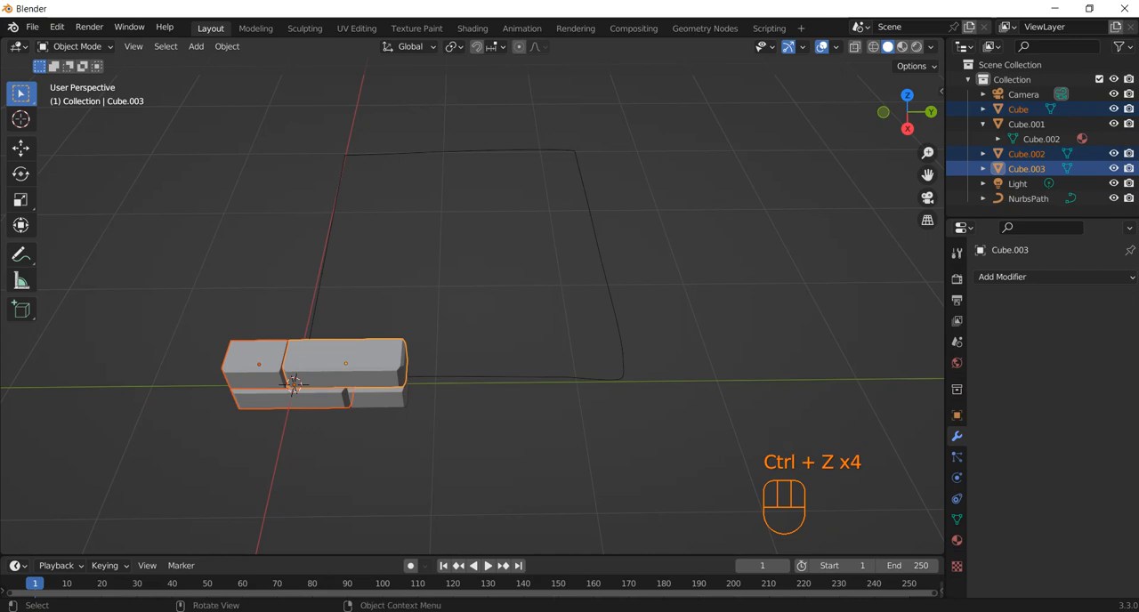
# Add an Array modifier to the lower long block and set its relative offset factor X to 0
pyautogui.click(380, 398)
pyautogui.moveTo(381, 398); pyautogui.dragTo(398, 374, button='middle')
pyautogui.click(322, 398)
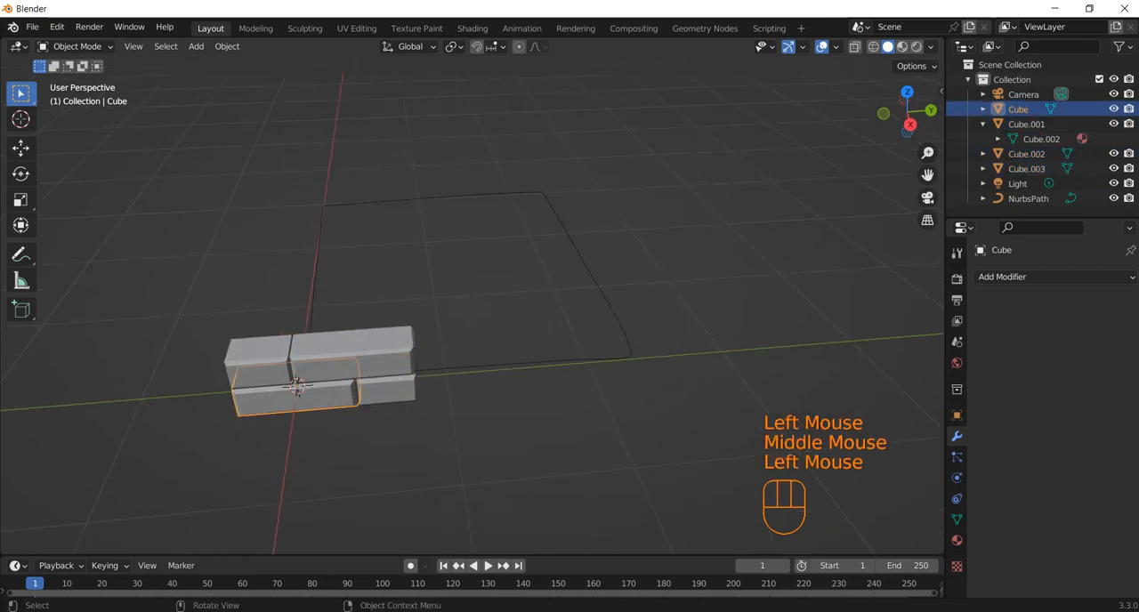
pyautogui.click(1002, 277)
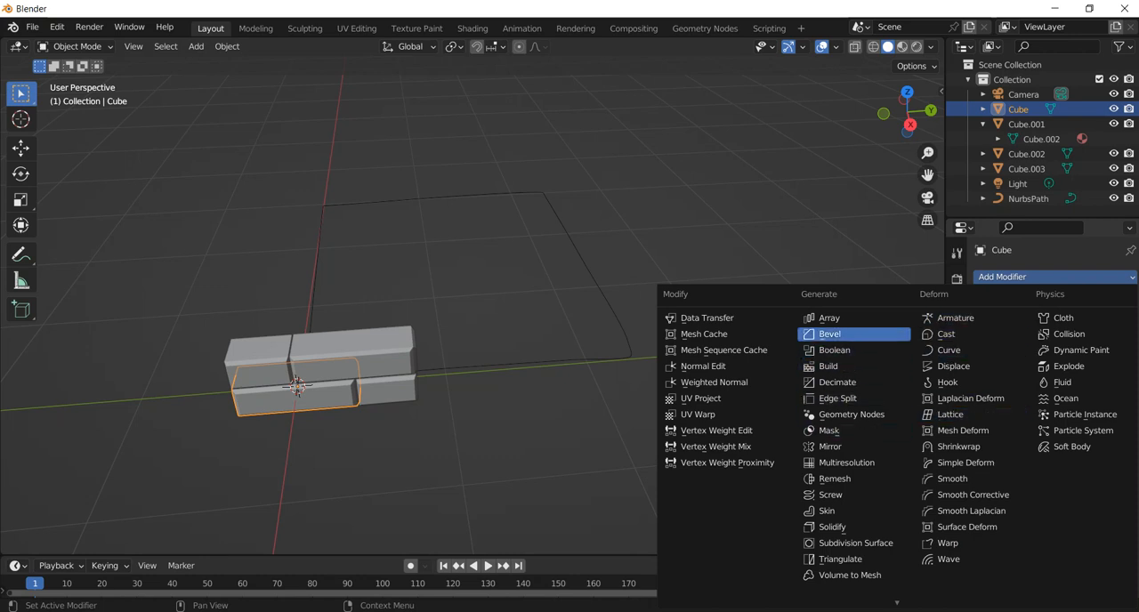
pyautogui.click(829, 318)
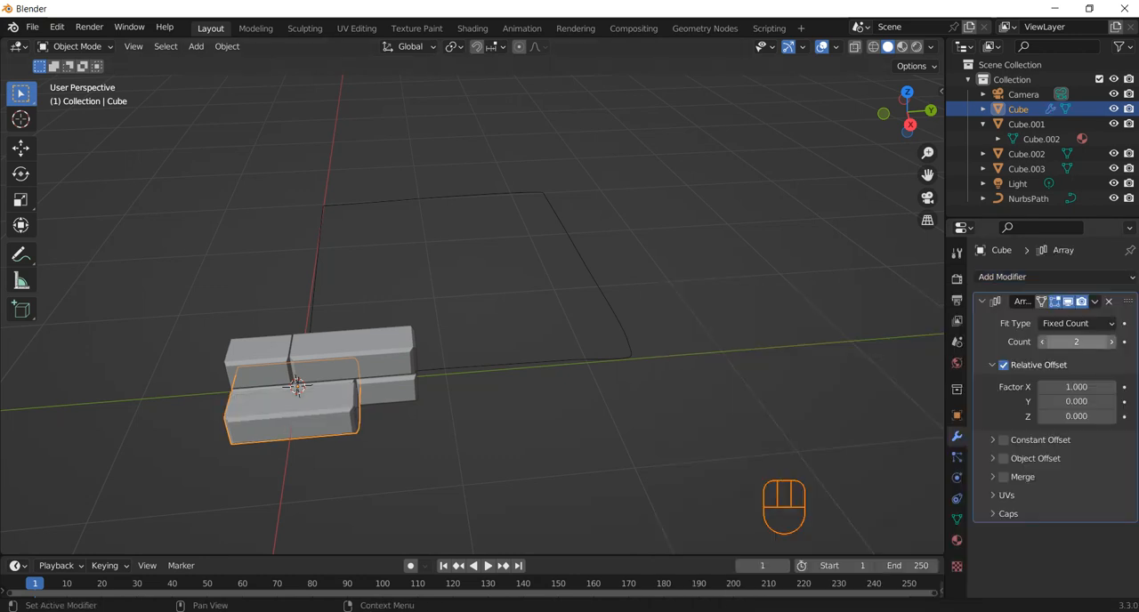
pyautogui.click(1077, 387)
pyautogui.write('0')
# Try a relative offset factor Y of 1 on the lower long block's array
pyautogui.click(1077, 403)
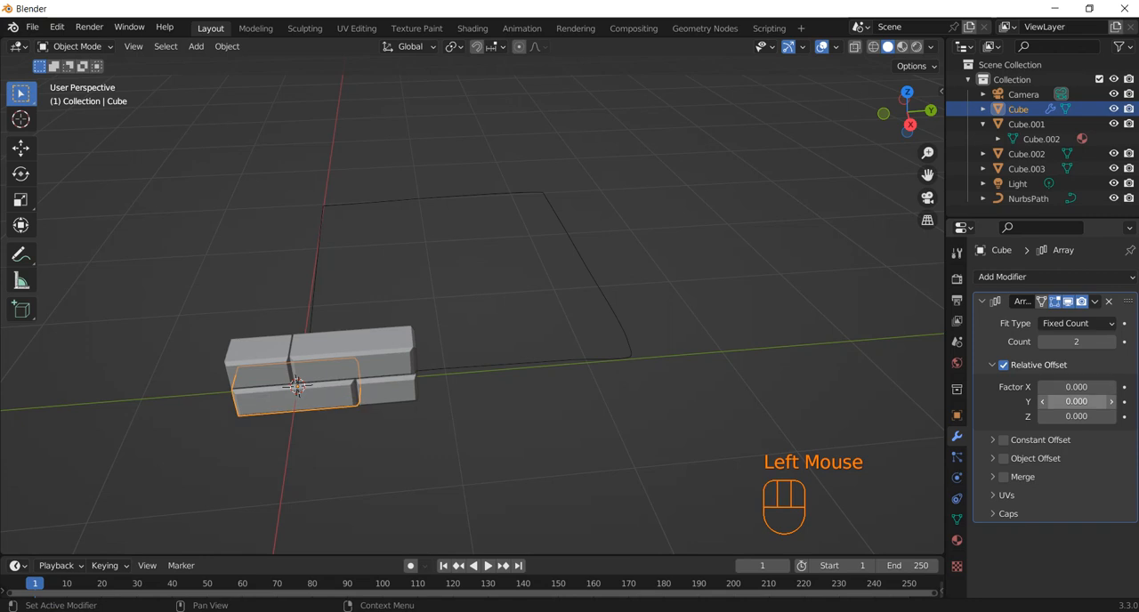
pyautogui.click(1077, 403)
pyautogui.write('1')
pyautogui.press('Return')
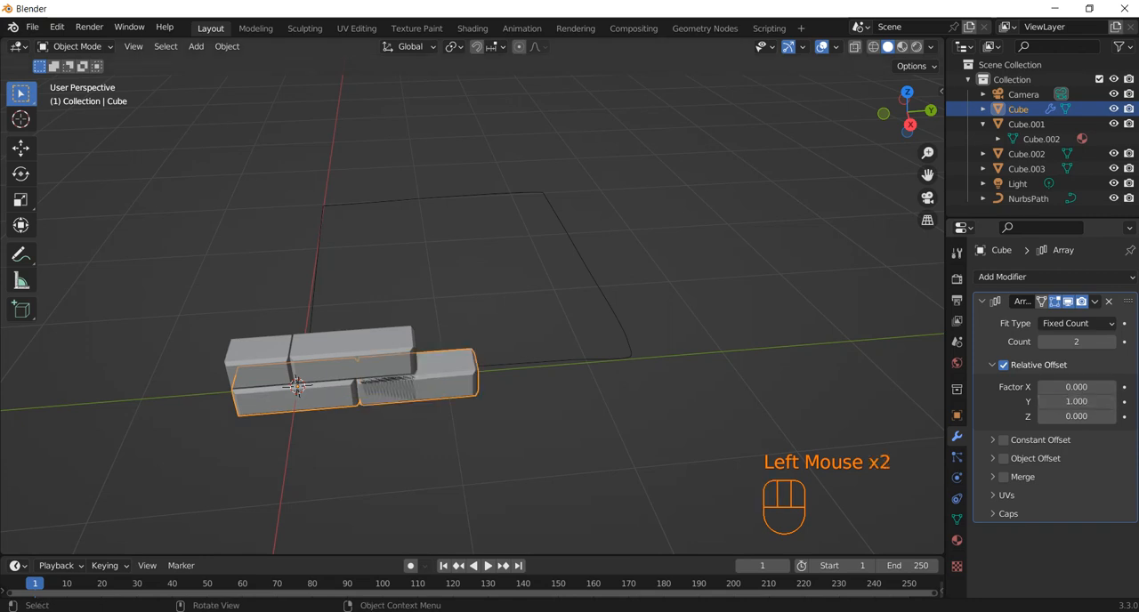
# Set the relative offset factor Y of the lower long block's array to 1.5
pyautogui.click(1077, 403)
pyautogui.write('1')
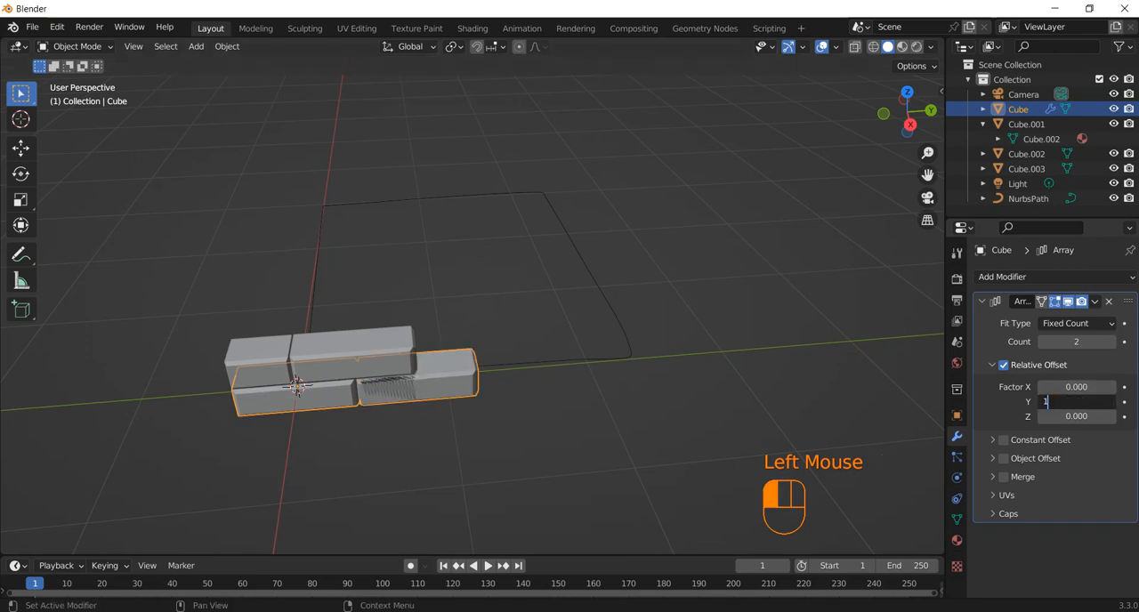
pyautogui.write('.5')
pyautogui.press('Return')
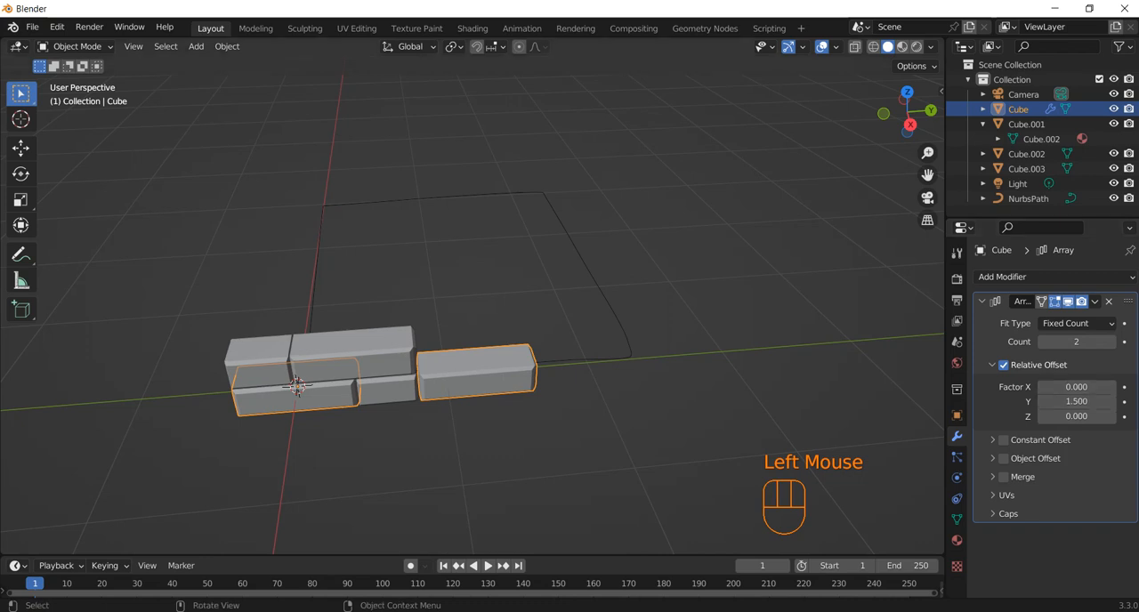
# Add an Array modifier to the lower short block
pyautogui.click(388, 390)
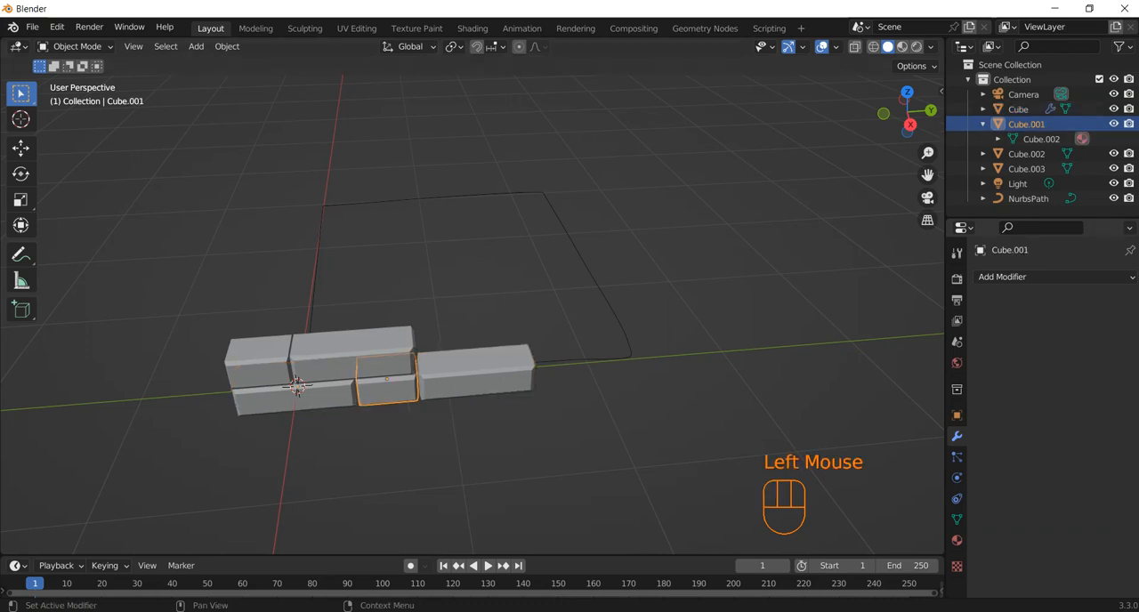
pyautogui.click(1002, 277)
pyautogui.click(828, 319)
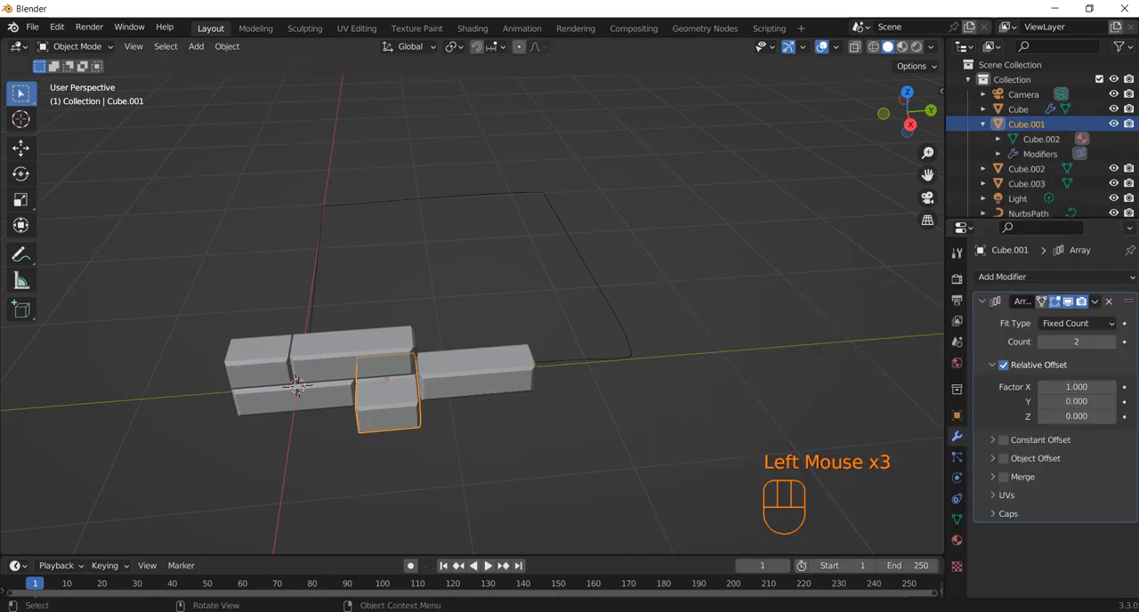
# Try relative offset Y factors of 2 and 2.5 on the lower short block's array
pyautogui.click(1076, 401)
pyautogui.write('2')
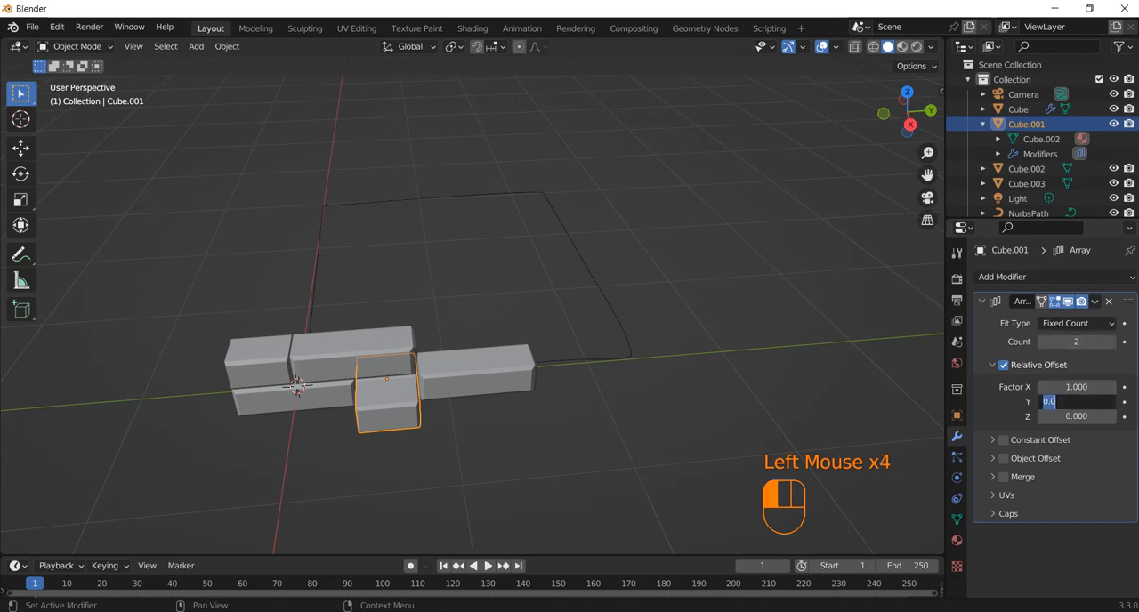
pyautogui.press('Return')
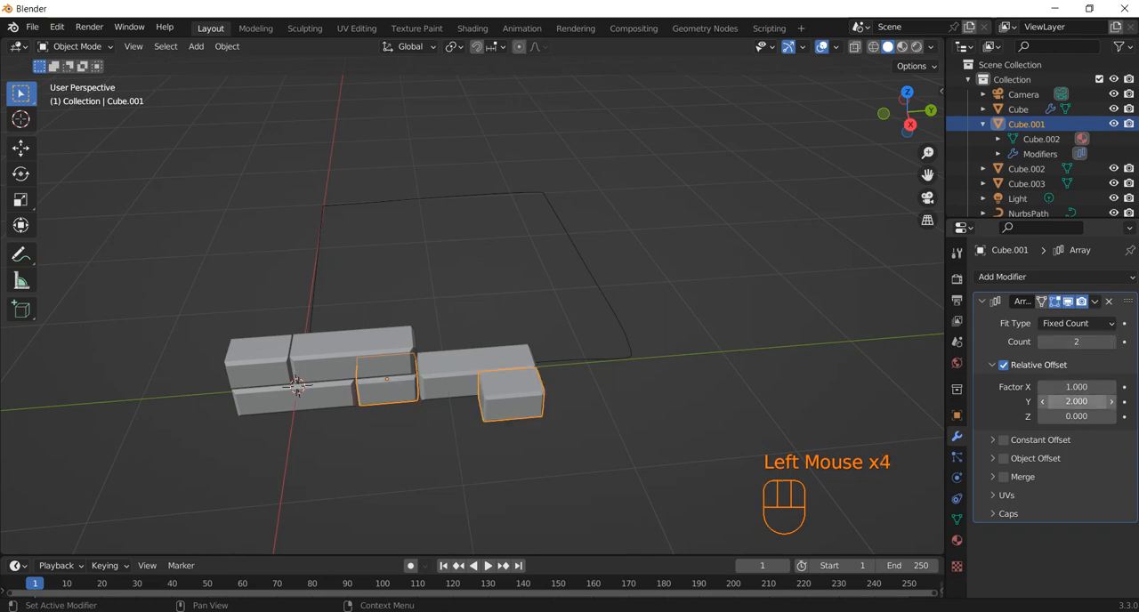
pyautogui.click(1076, 402)
pyautogui.write('2.5')
pyautogui.press('Return')
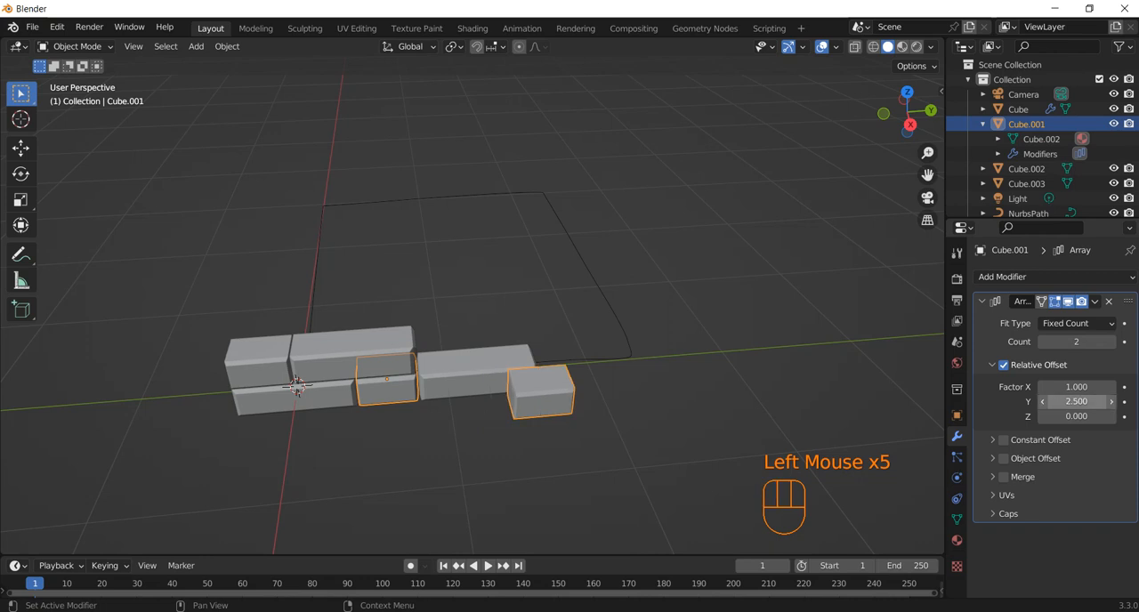
# Set the lower short block's array to a relative offset of Y 3 and X 0
pyautogui.click(1076, 401)
pyautogui.write('3')
pyautogui.press('Return')
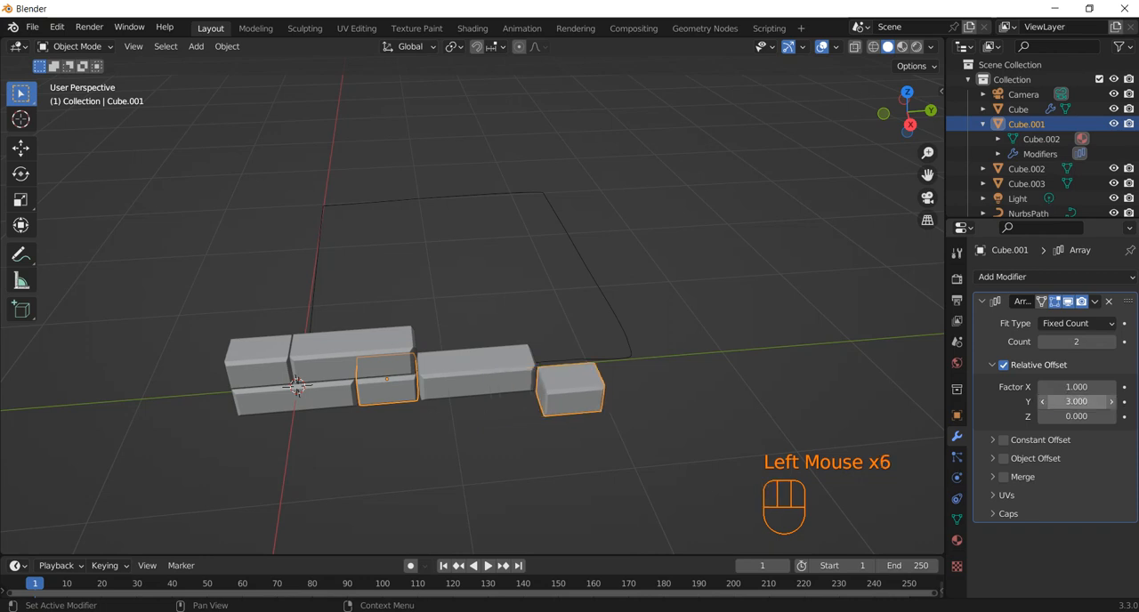
pyautogui.click(1076, 387)
pyautogui.write('0')
pyautogui.press('Return')
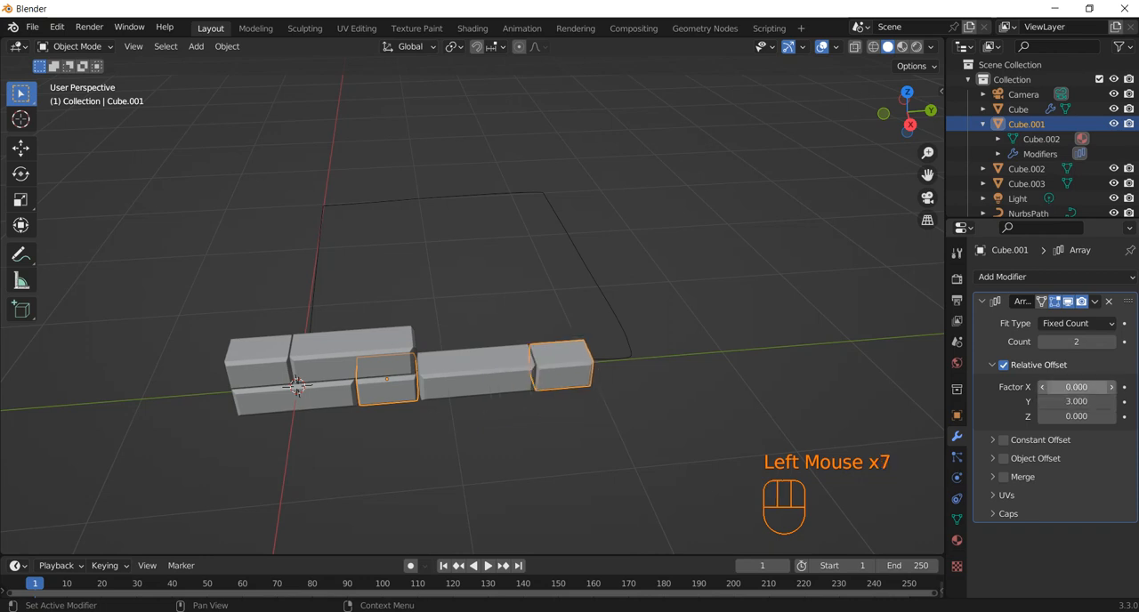
# Add an Array modifier to the upper short block and set its relative offset factor X to 0
pyautogui.click(260, 363)
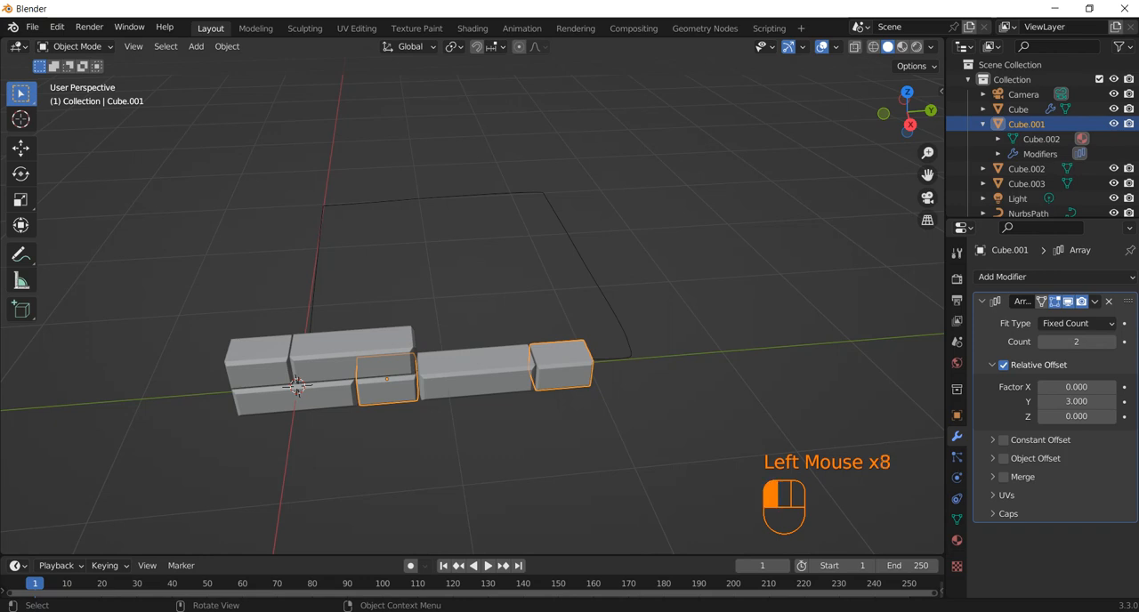
pyautogui.click(1055, 277)
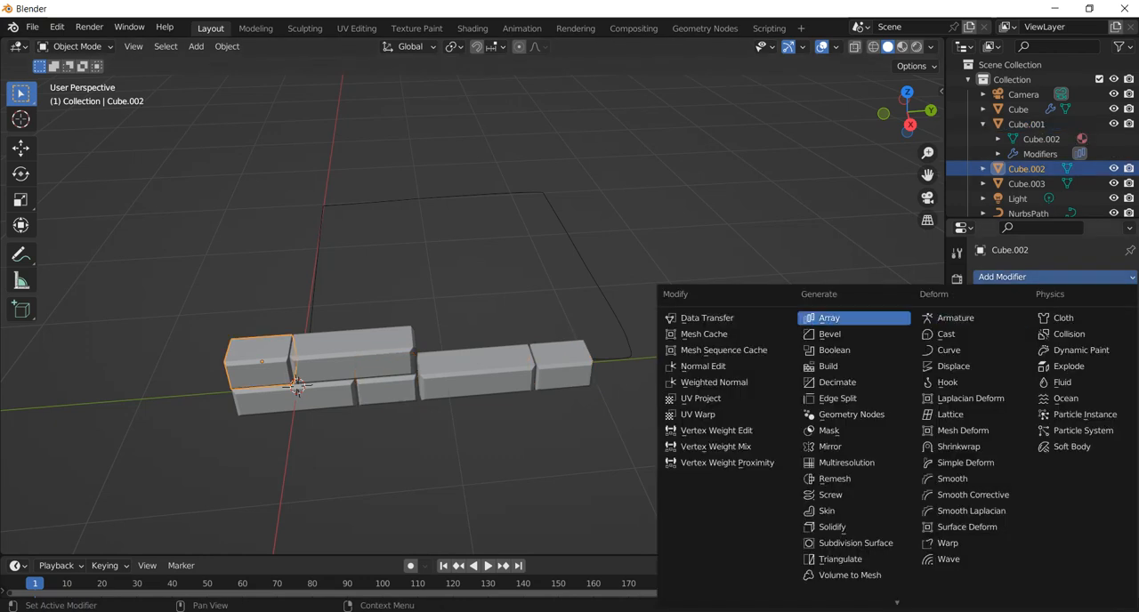
pyautogui.click(829, 317)
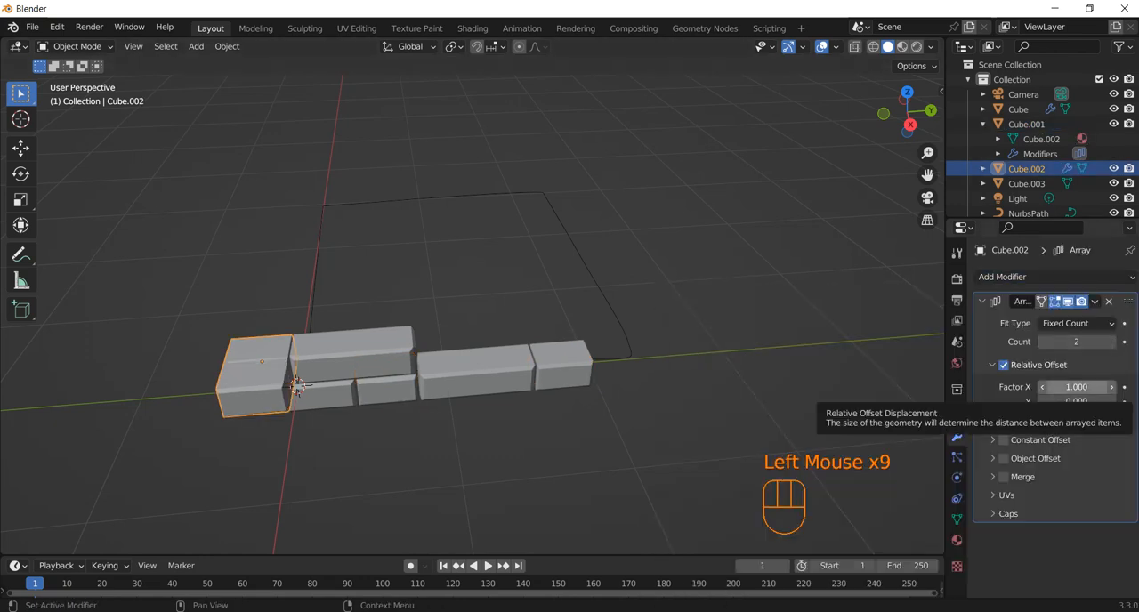
pyautogui.click(1077, 388)
pyautogui.write('0')
pyautogui.press('Return')
# Try relative offset Y factors of 2 and 2.5 on the upper short block's array
pyautogui.click(1077, 401)
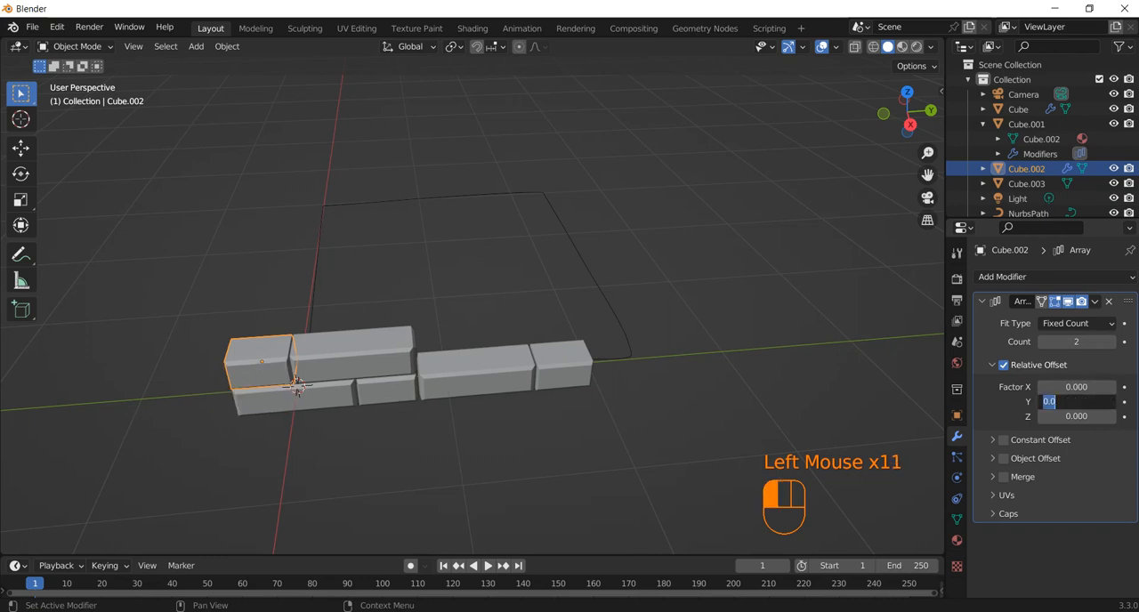
pyautogui.write('2')
pyautogui.press('Return')
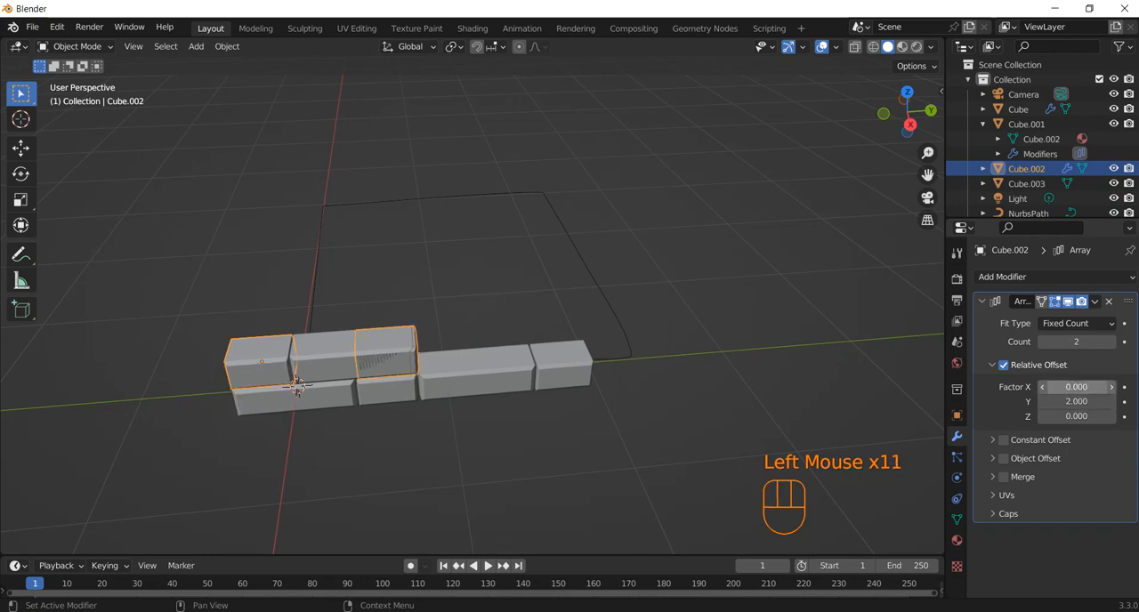
pyautogui.click(1077, 388)
pyautogui.press('Return')
pyautogui.click(1077, 402)
pyautogui.write('2')
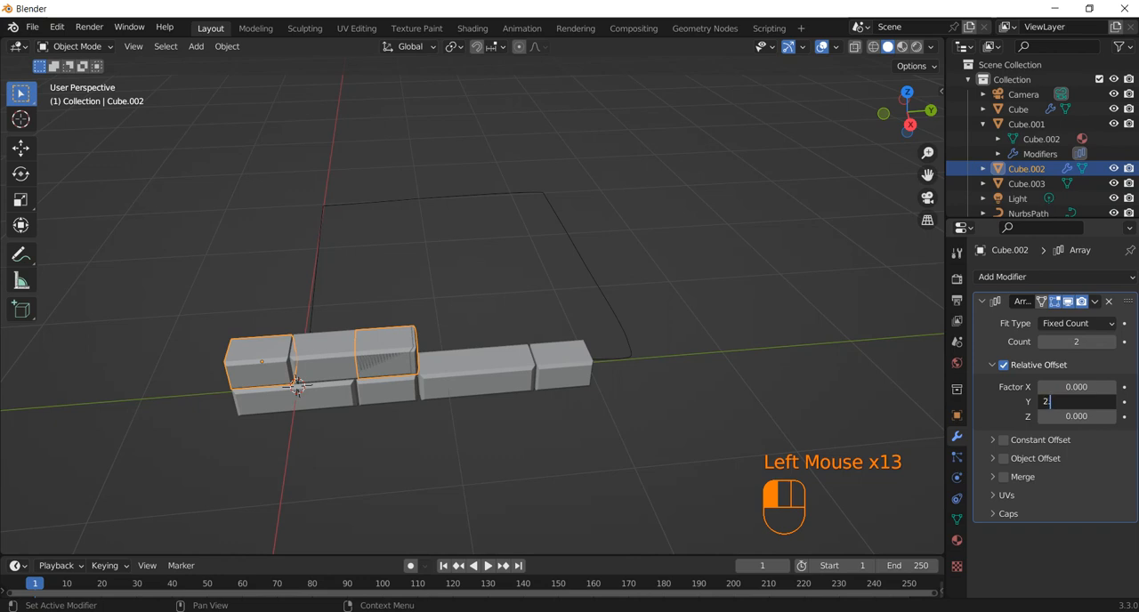
pyautogui.write('.5')
pyautogui.press('Return')
# Set the relative offset factor Y of the upper short block's array to 3
pyautogui.click(1077, 402)
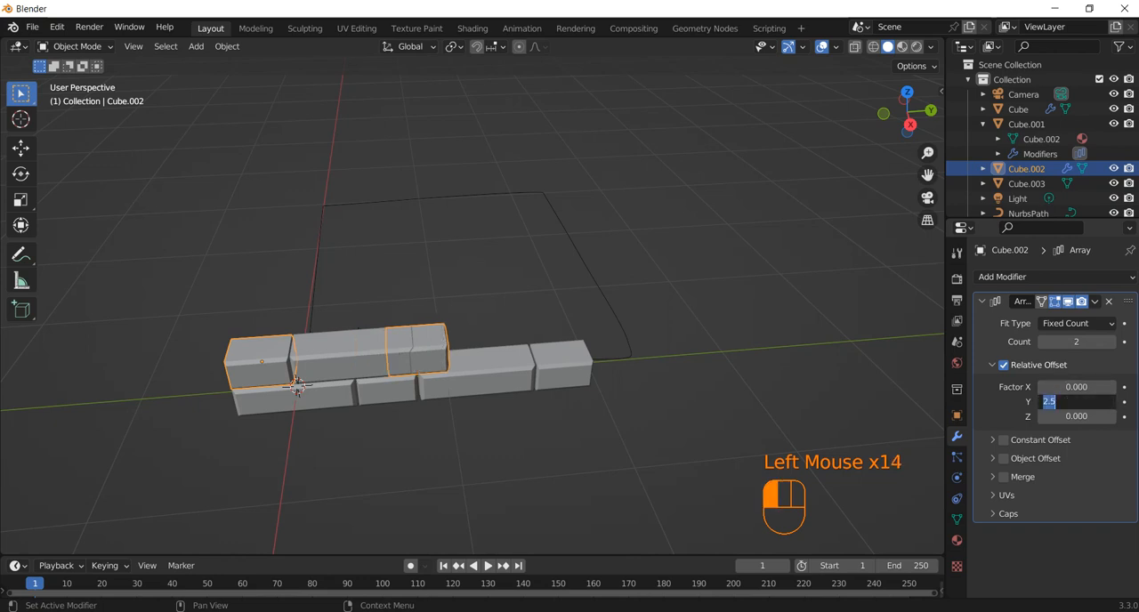
pyautogui.write('3')
pyautogui.press('Return')
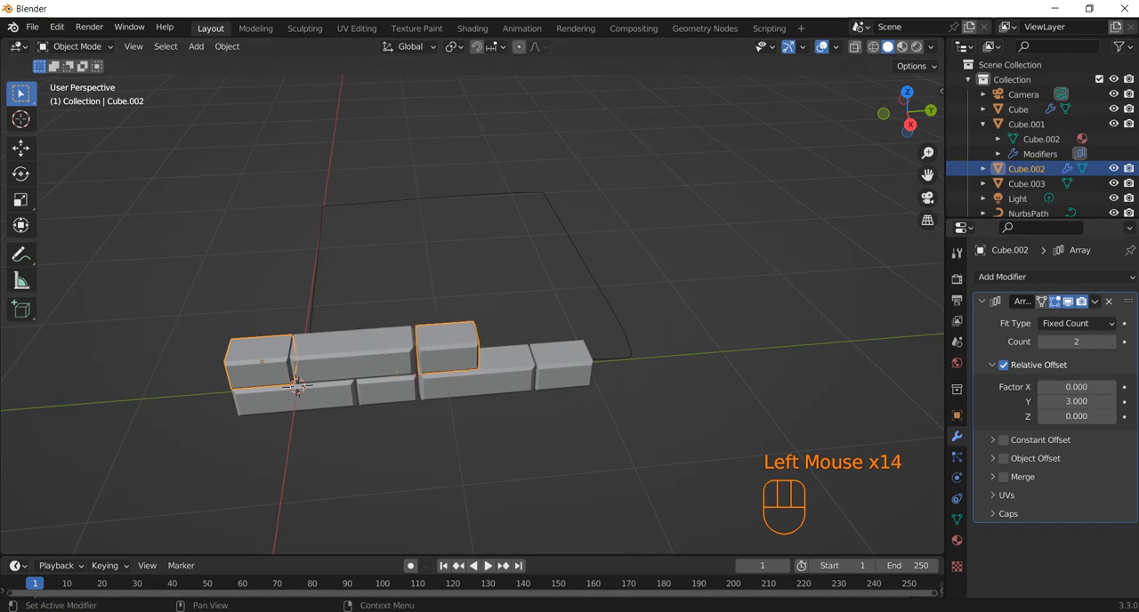
# Add an Array modifier to the upper long block
pyautogui.click(365, 354)
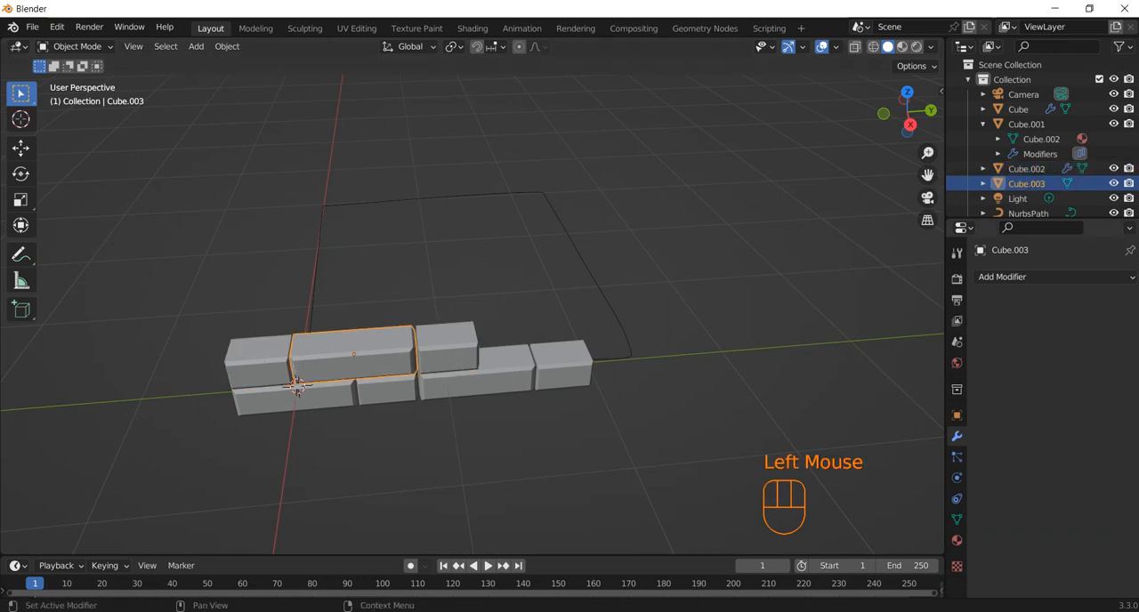
pyautogui.click(1054, 277)
pyautogui.click(828, 317)
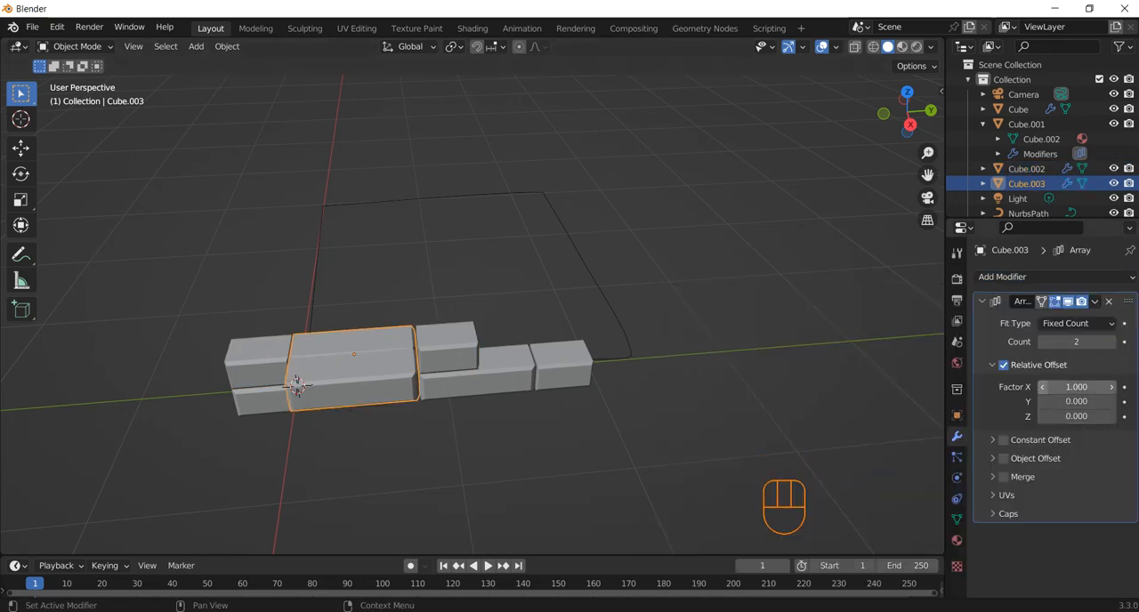
# Try relative offset Y factors of 3 and 2 on the upper long block's array
pyautogui.click(1077, 402)
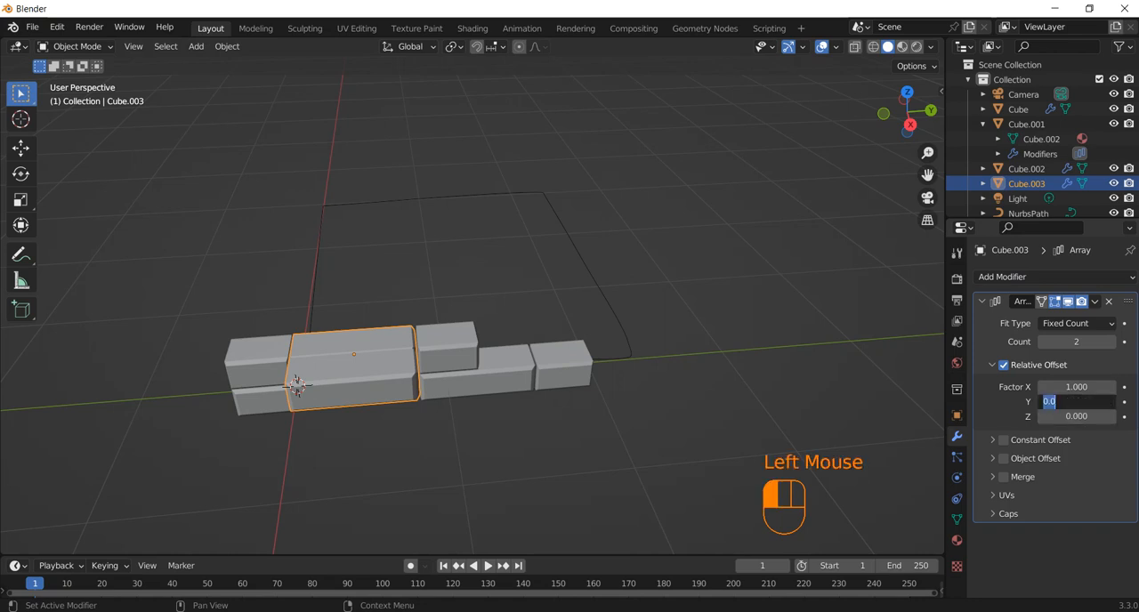
pyautogui.write('3')
pyautogui.press('Return')
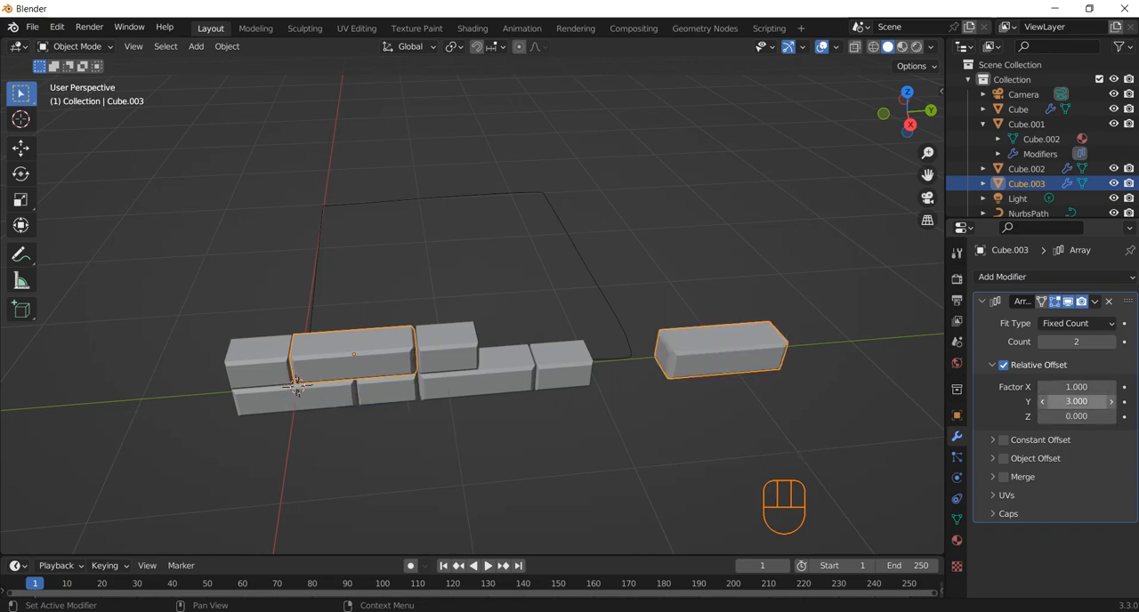
pyautogui.click(1077, 402)
pyautogui.write('2')
pyautogui.press('Return')
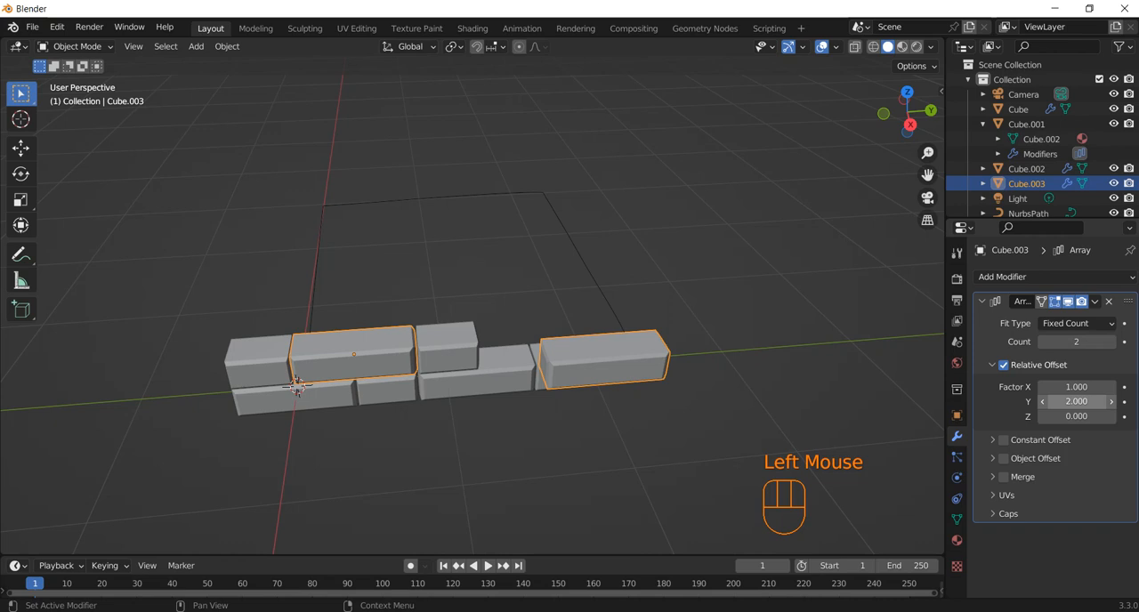
# Set the upper long block's array to a relative offset of Y 1.5 and X 0
pyautogui.doubleClick(1077, 401)
pyautogui.write('1.5')
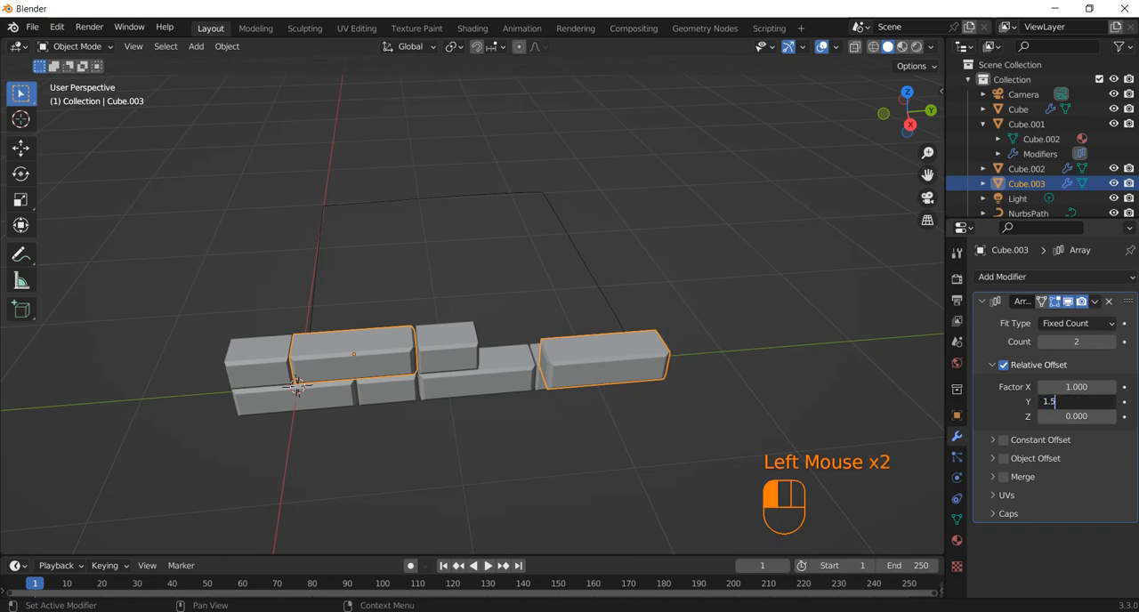
pyautogui.press('Return')
pyautogui.click(1077, 387)
pyautogui.write('0')
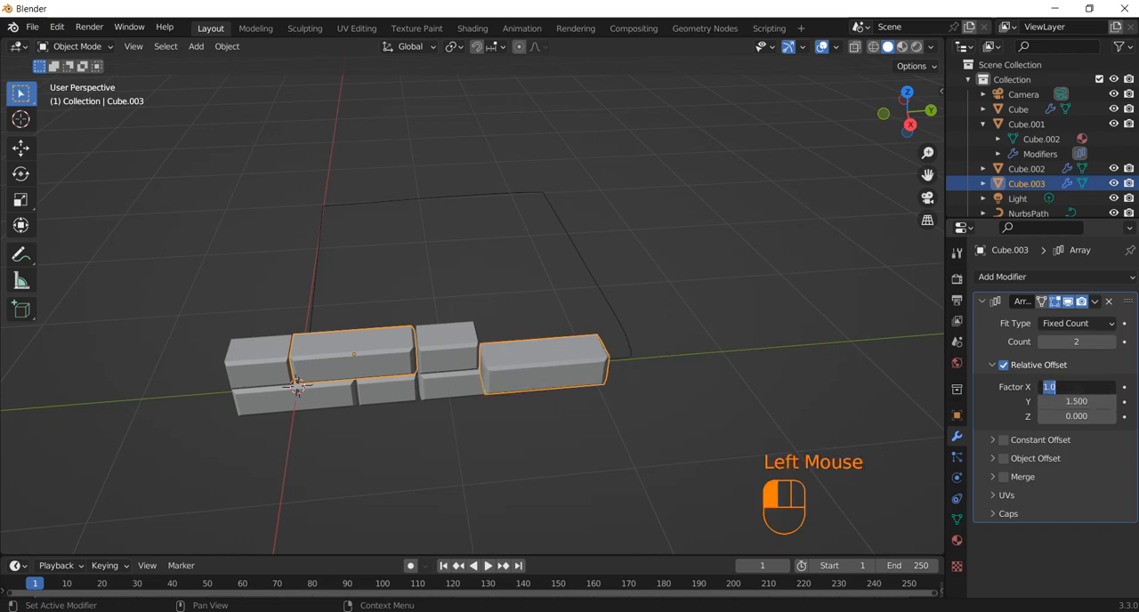
pyautogui.press('Return')
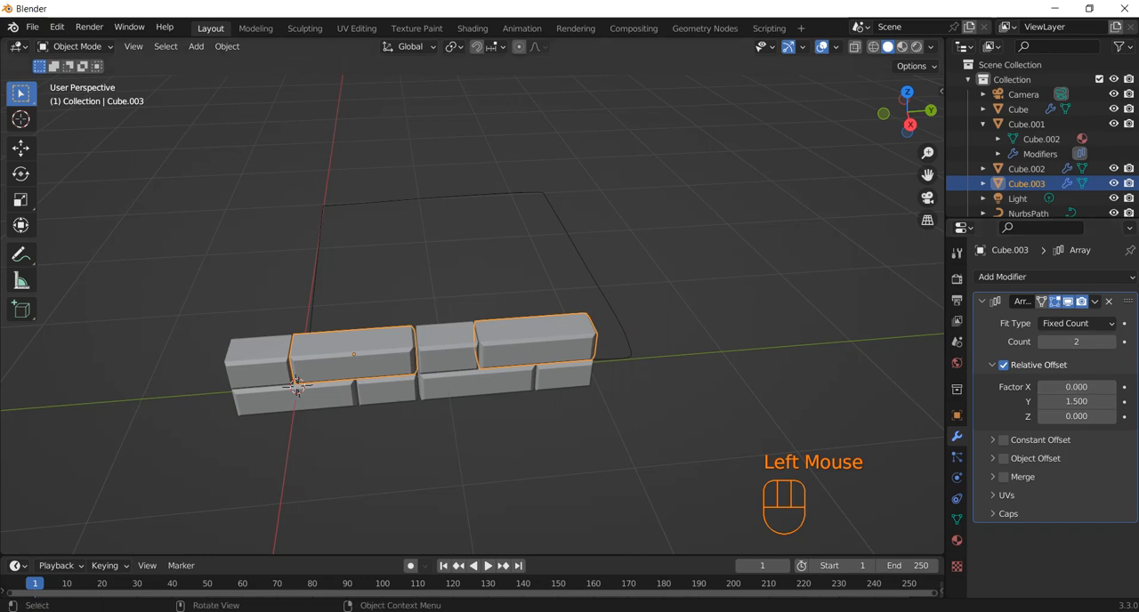
# Try bending the upper short block along the closed path by adding a Curve modifier with NurbsPath as its curve object
pyautogui.click(983, 301)
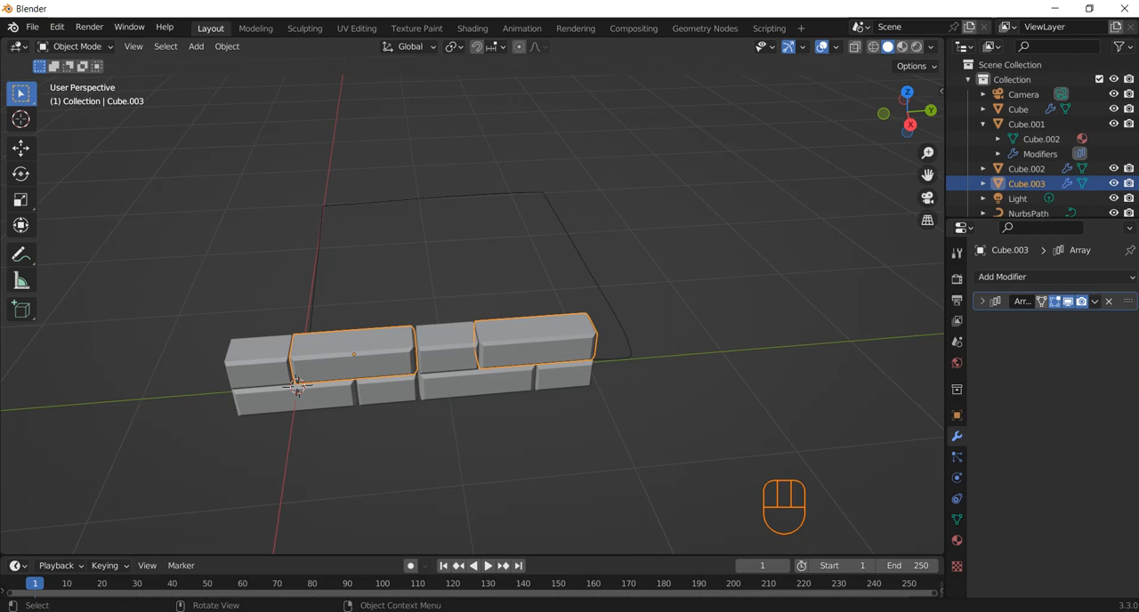
pyautogui.moveTo(472, 374); pyautogui.dragTo(401, 356, button='middle')
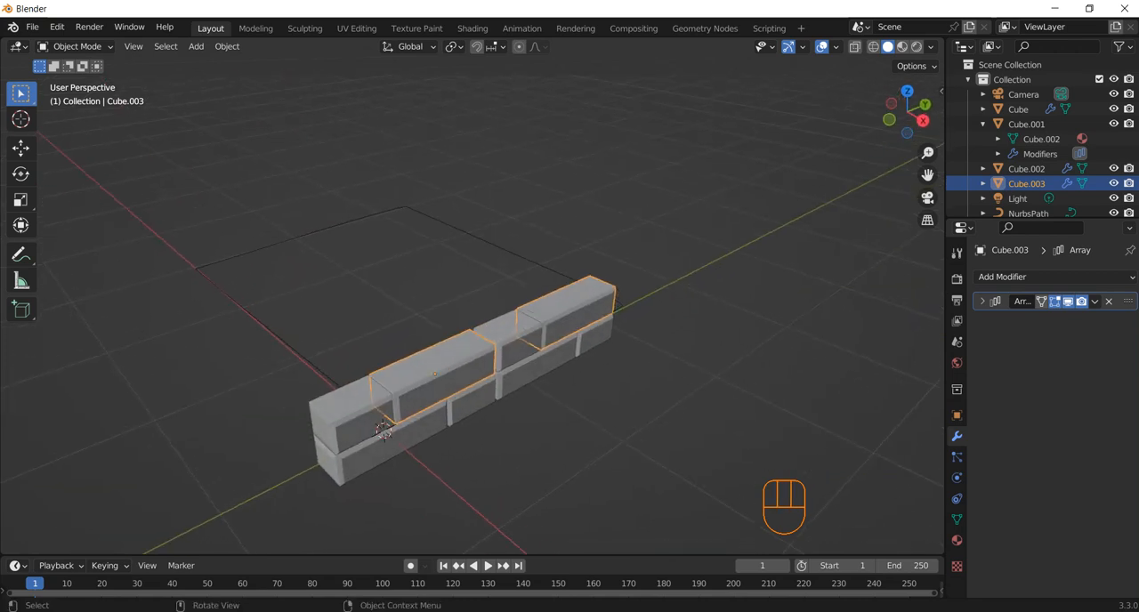
pyautogui.moveTo(569, 365); pyautogui.dragTo(525, 384, button='middle')
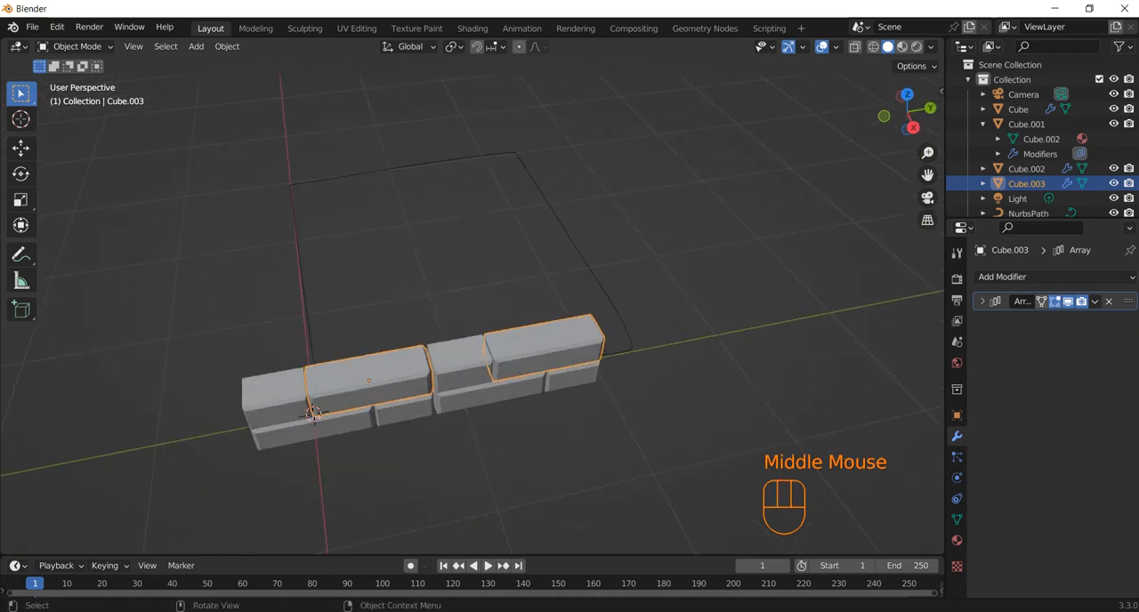
pyautogui.click(311, 411)
pyautogui.click(312, 411)
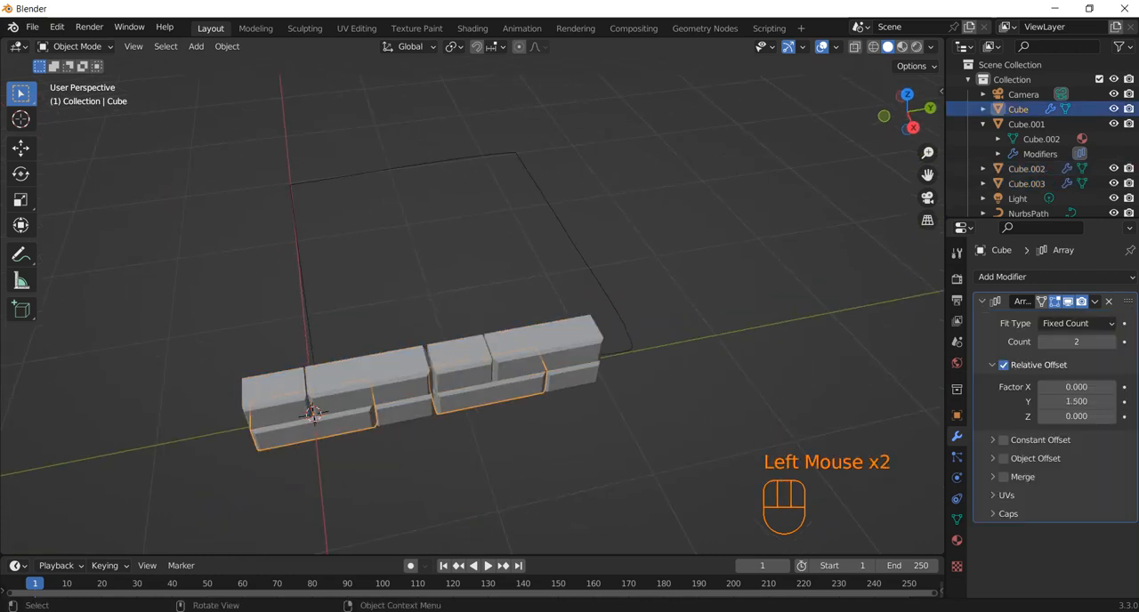
pyautogui.click(312, 412)
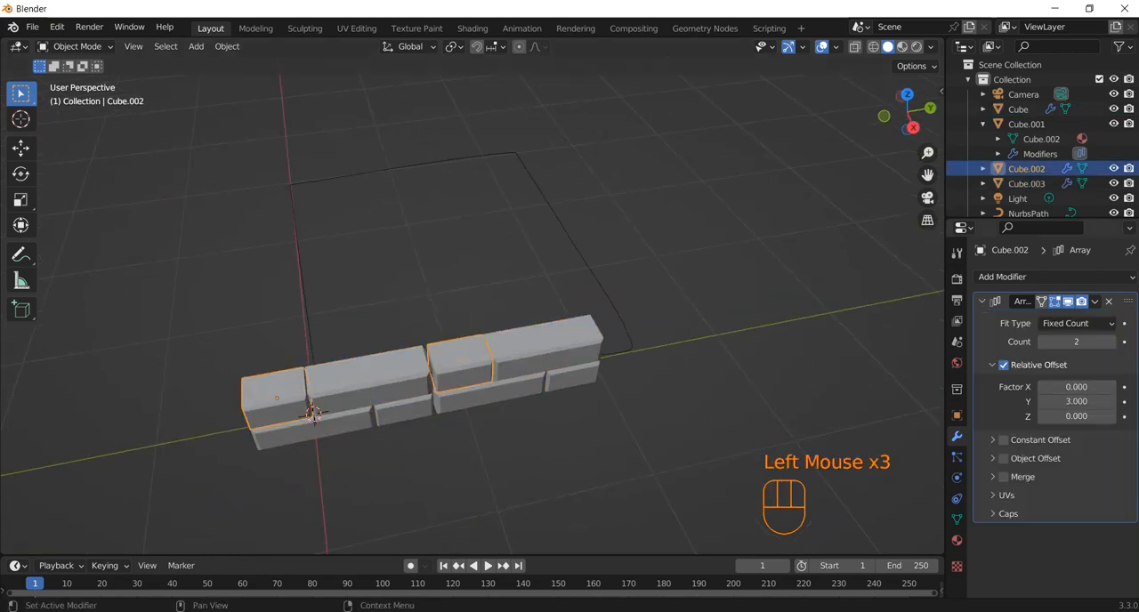
pyautogui.click(981, 301)
pyautogui.click(1055, 277)
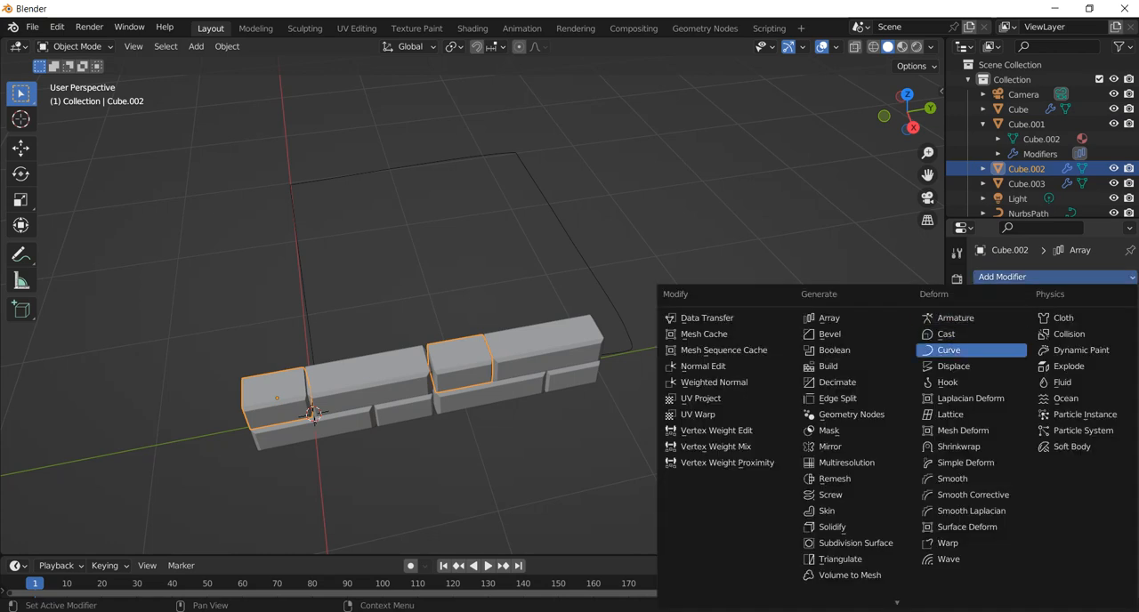
pyautogui.click(949, 350)
pyautogui.click(1073, 342)
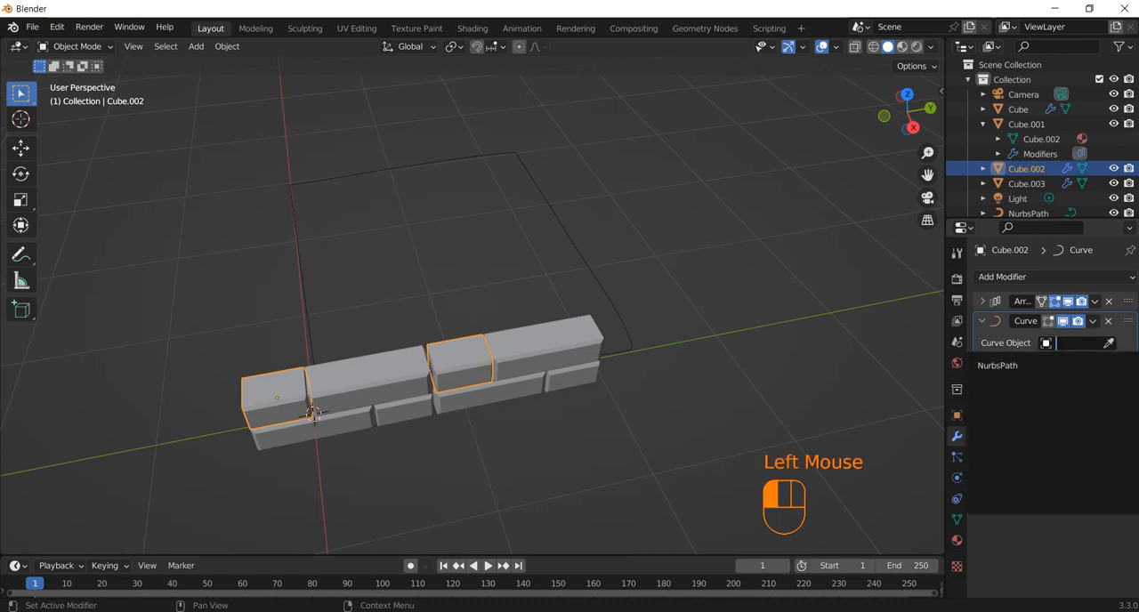
pyautogui.click(1108, 343)
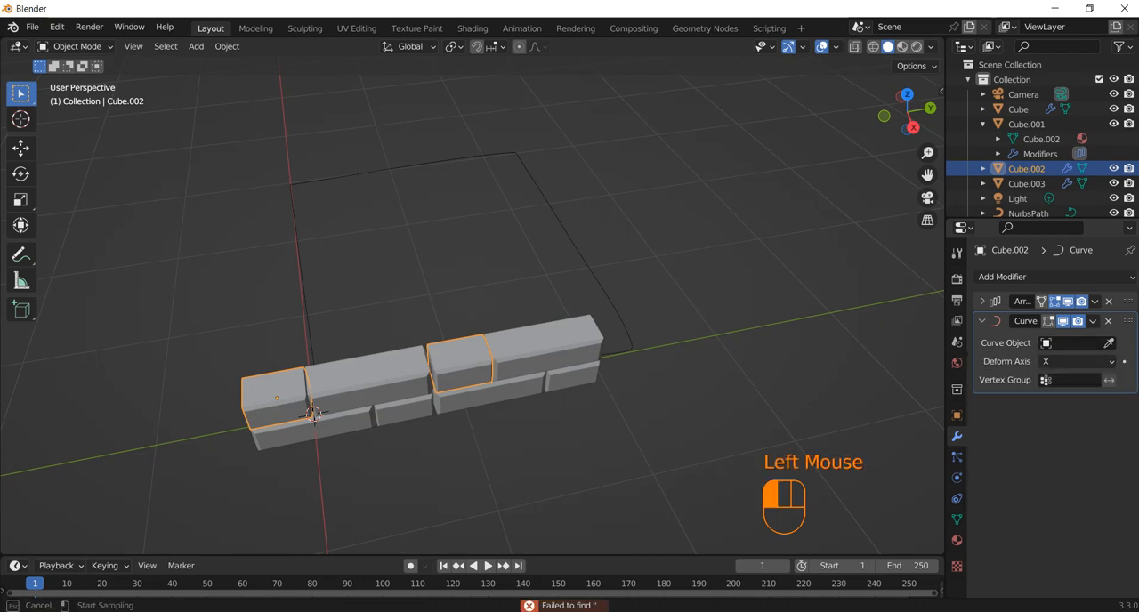
pyautogui.click(574, 238)
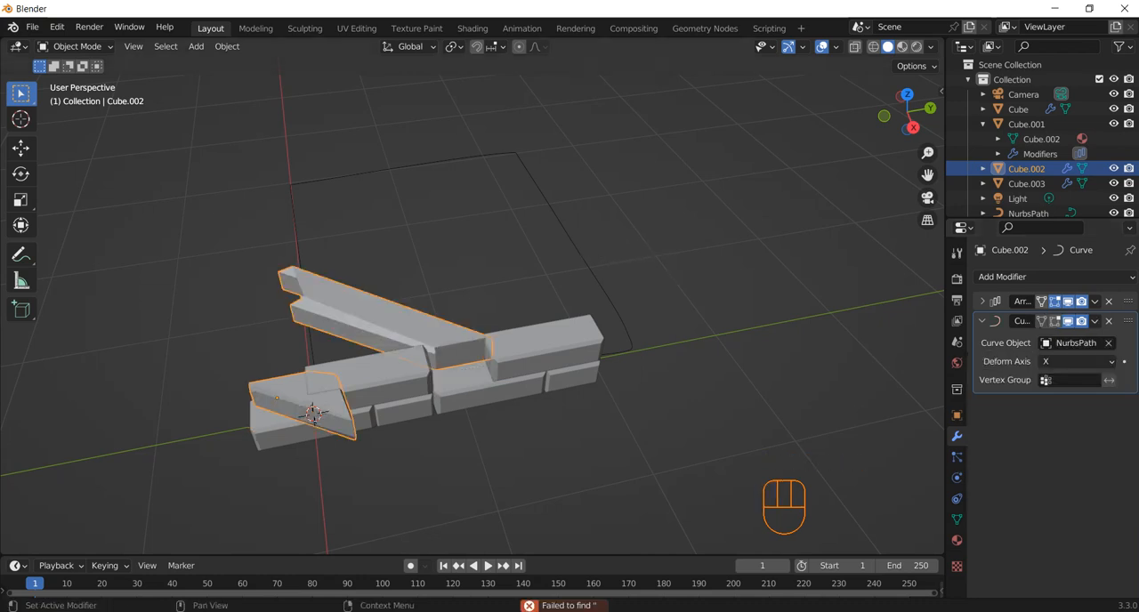
# Check the block's deformation against the path and remove the Curve modifier from the upper short block
pyautogui.moveTo(318, 407); pyautogui.dragTo(524, 433, button='middle')
pyautogui.scroll(-2, 537, 469)
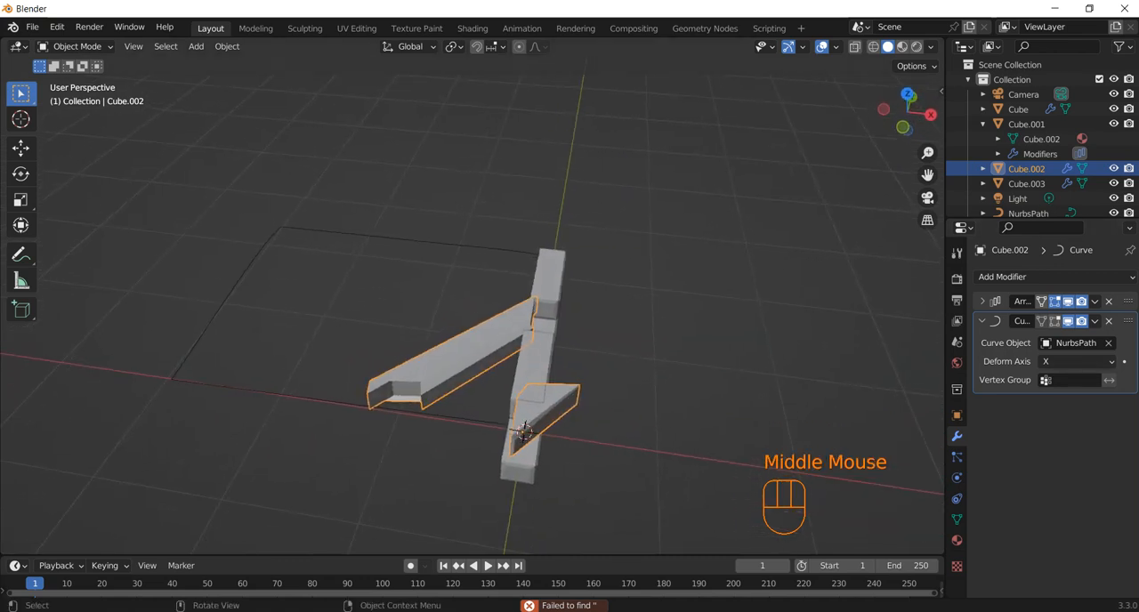
pyautogui.click(524, 434)
pyautogui.click(524, 433)
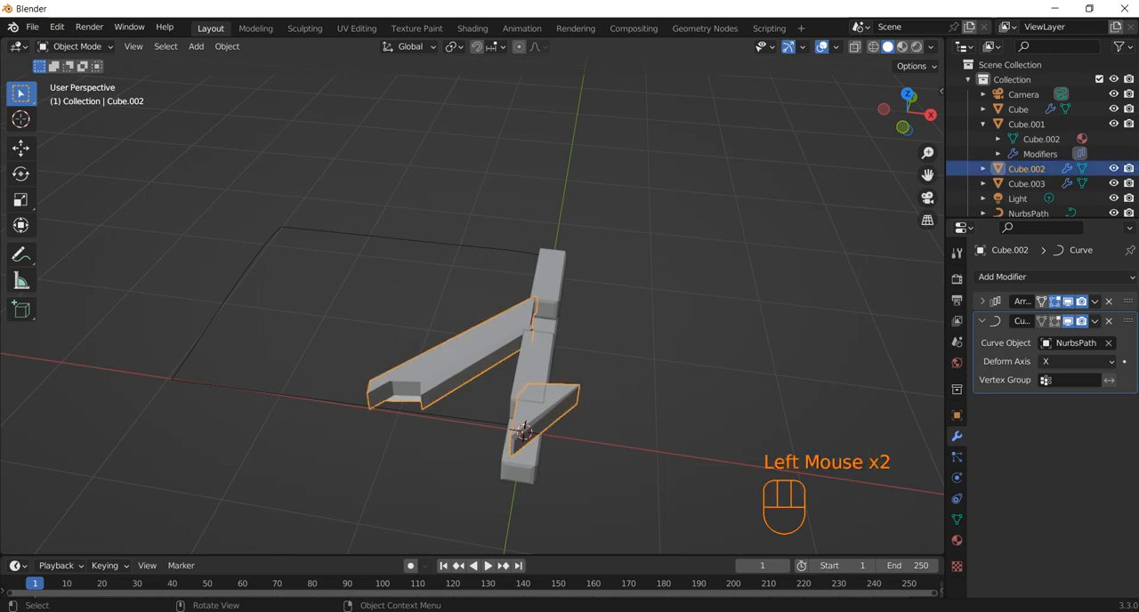
pyautogui.click(1109, 321)
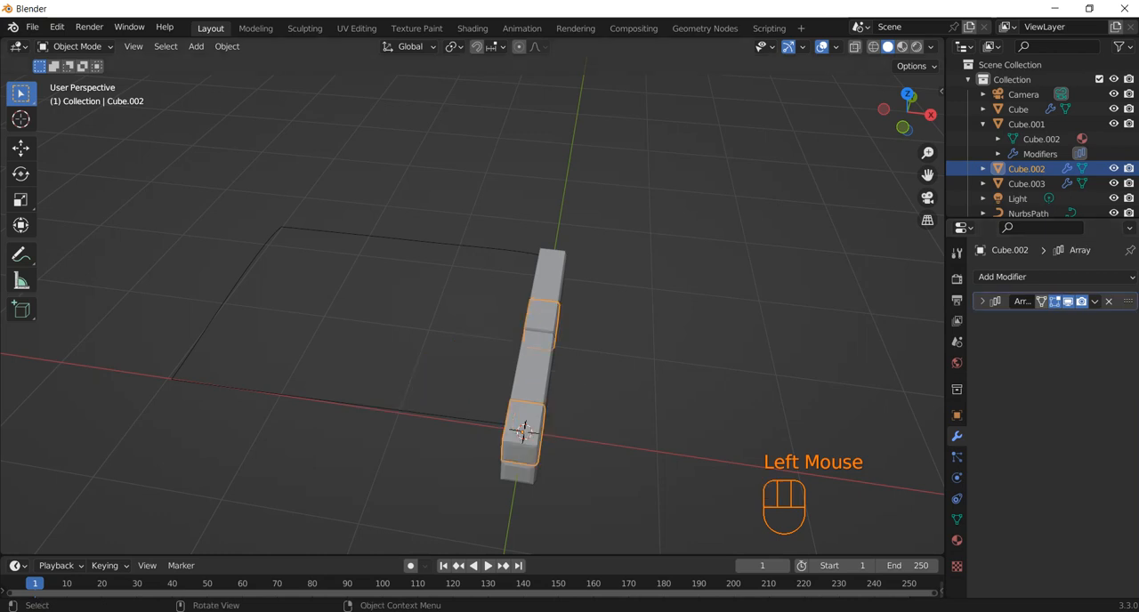
# Apply all transforms (location, rotation and scale) to the upper short block
pyautogui.moveTo(498, 427); pyautogui.dragTo(379, 418, button='middle')
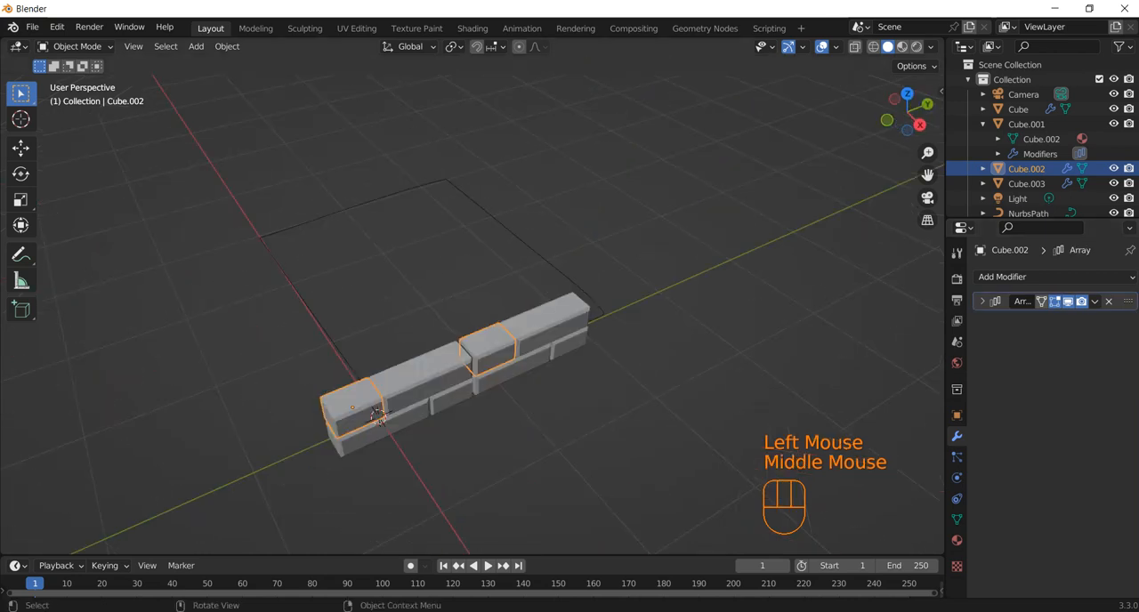
pyautogui.click(227, 47)
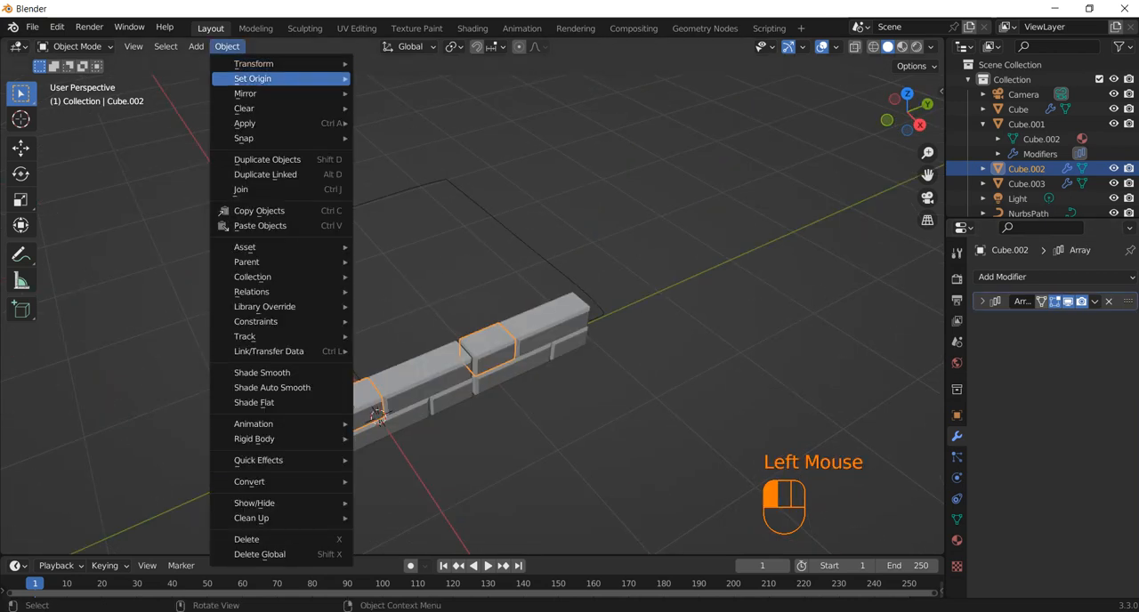
pyautogui.click(614, 205)
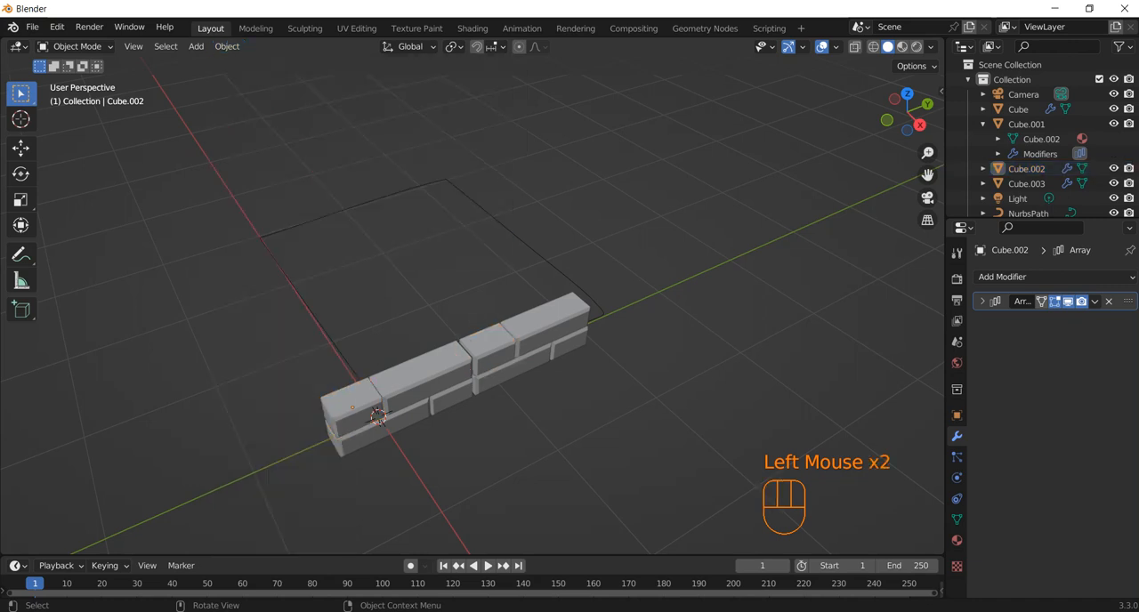
pyautogui.click(378, 417)
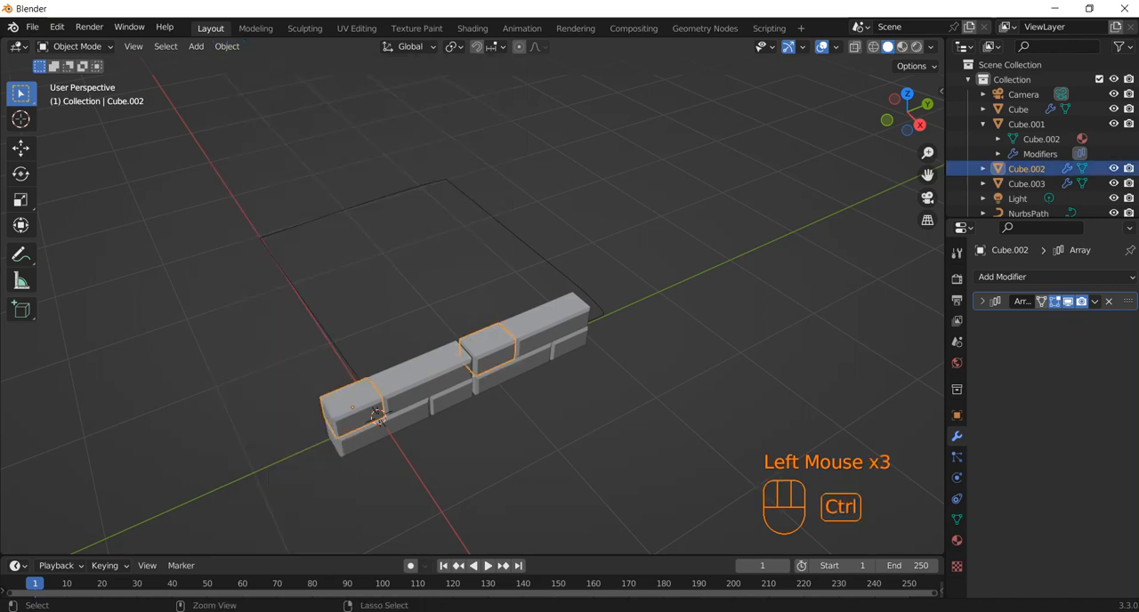
pyautogui.hotkey('ctrl', 'a')
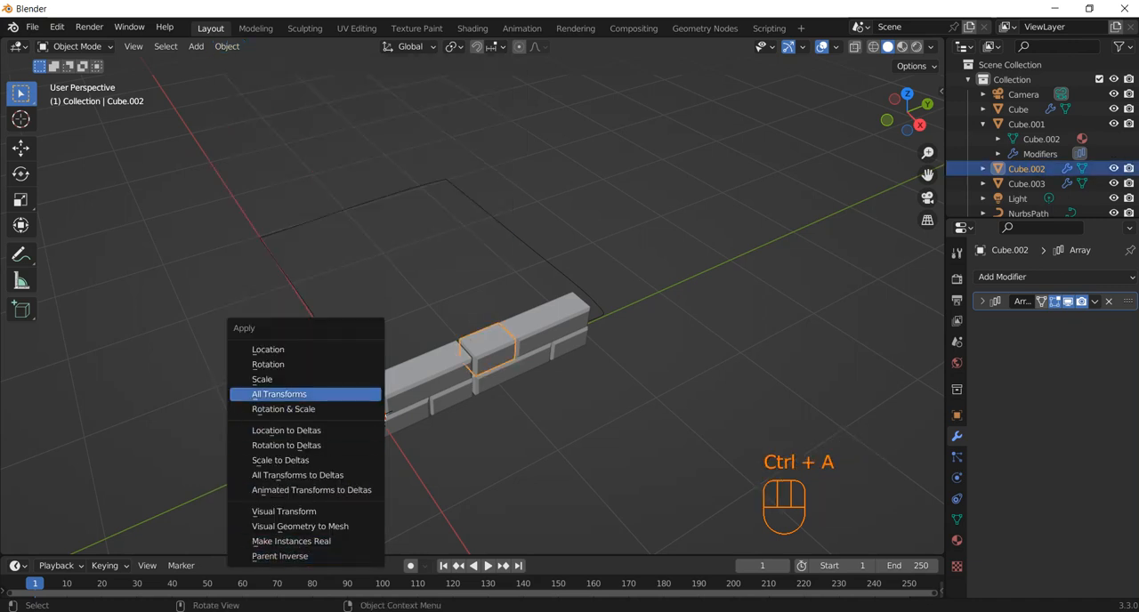
pyautogui.click(278, 394)
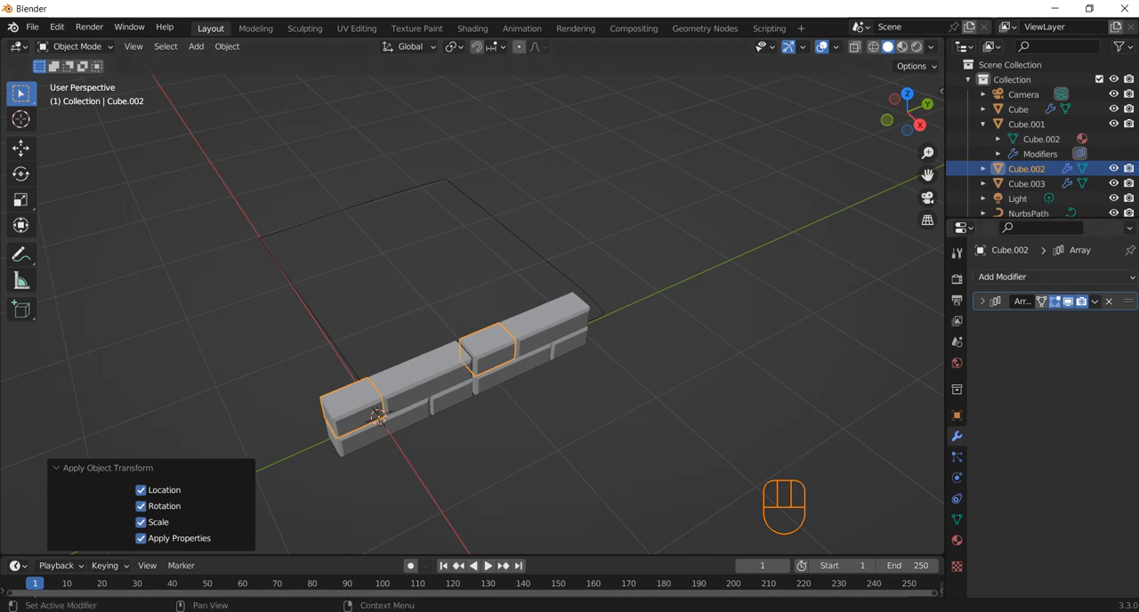
# Try the Curve modifier on the upper short block again, using NurbsPath as the curve object and deform axis X
pyautogui.click(1042, 278)
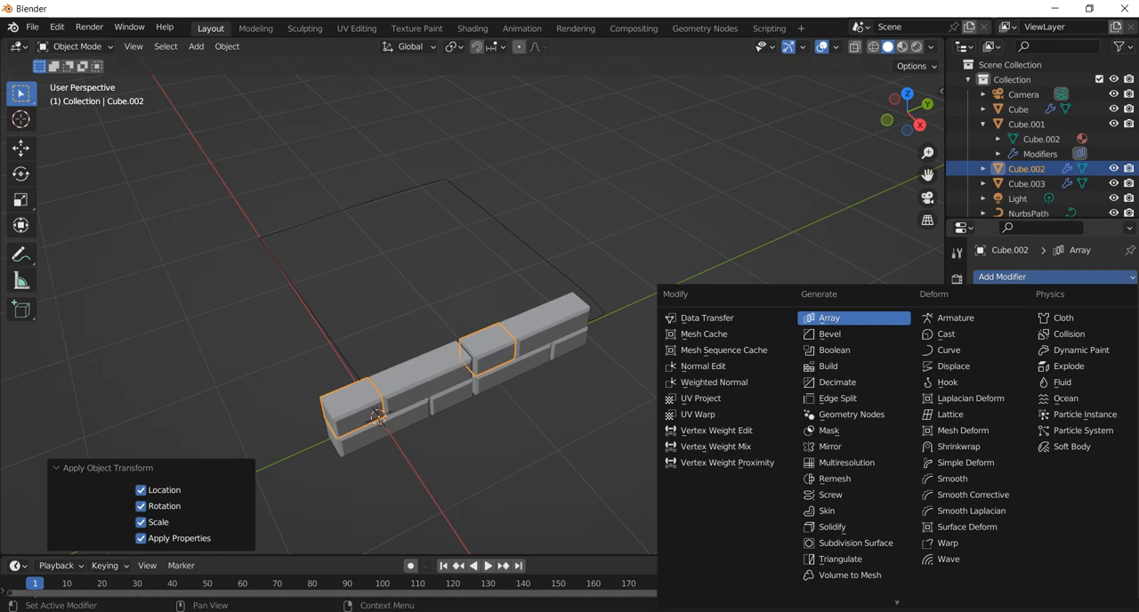
pyautogui.click(949, 349)
pyautogui.click(1109, 342)
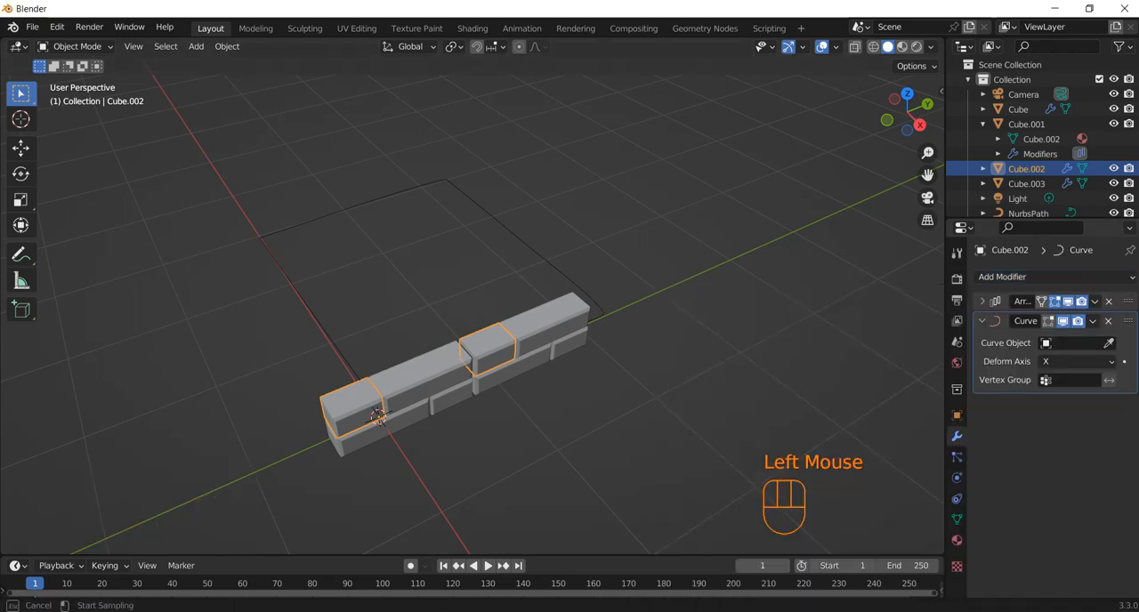
pyautogui.click(552, 267)
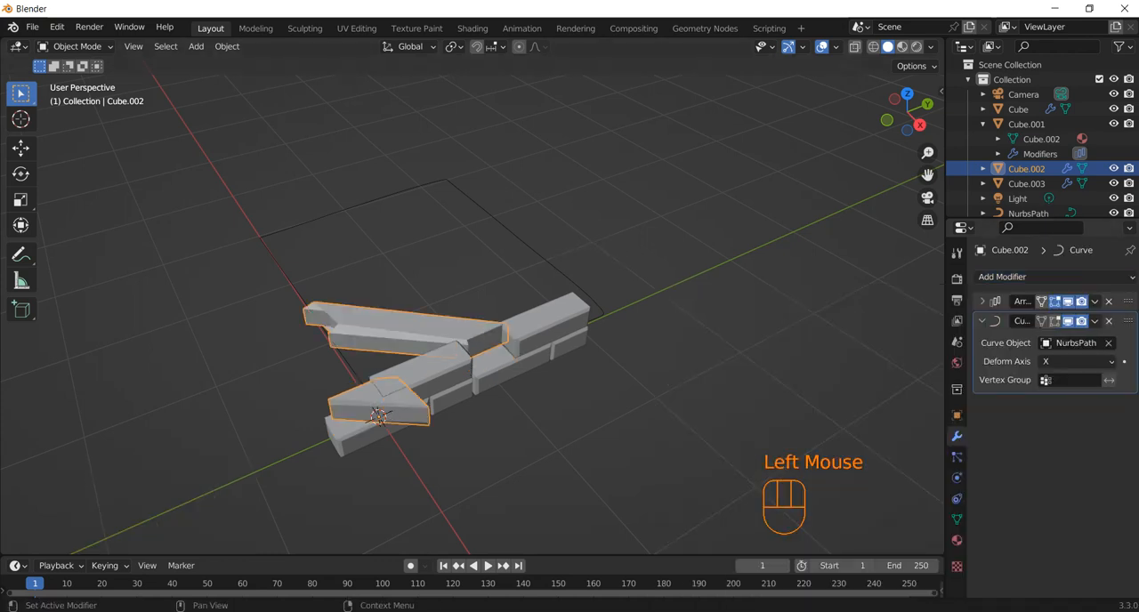
# Raise the count of the upper short block's array to 6 and examine how the copies follow the path
pyautogui.click(983, 302)
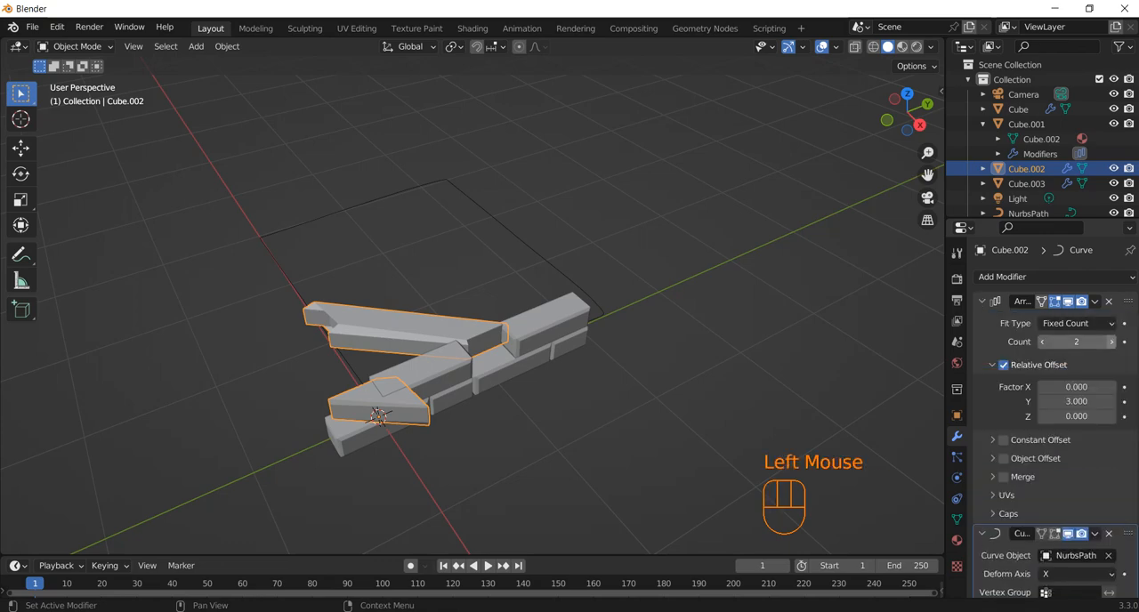
pyautogui.click(1110, 342)
pyautogui.click(1111, 342)
pyautogui.click(1111, 342)
pyautogui.click(1110, 342)
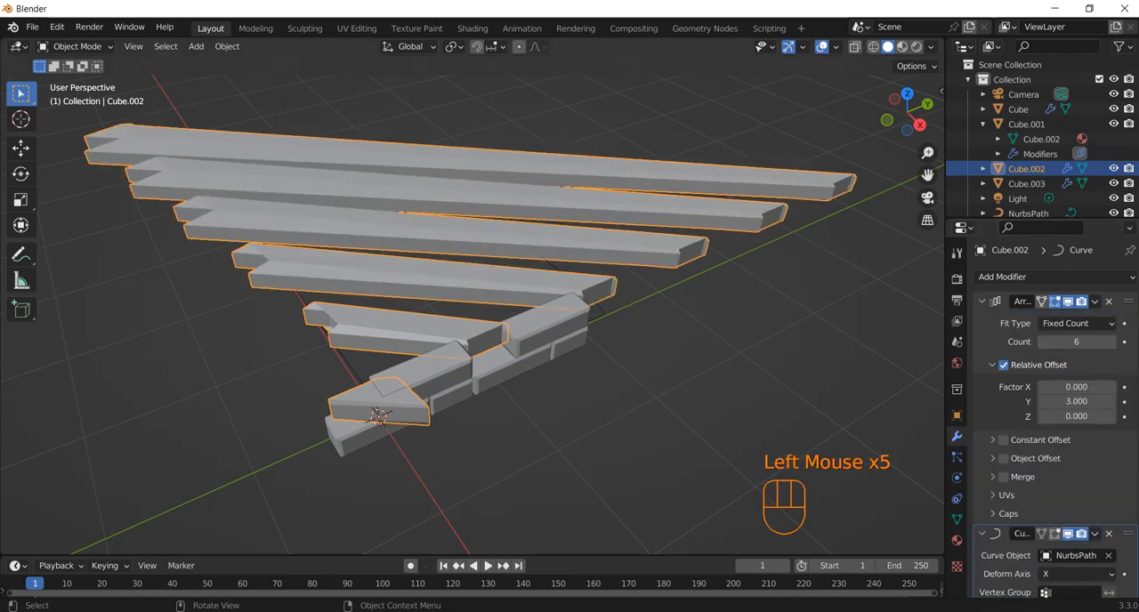
pyautogui.scroll(-2, 472, 303)
pyautogui.moveTo(471, 303); pyautogui.dragTo(570, 277, button='middle')
pyautogui.scroll(-1, 471, 303)
pyautogui.scroll(2, 472, 303)
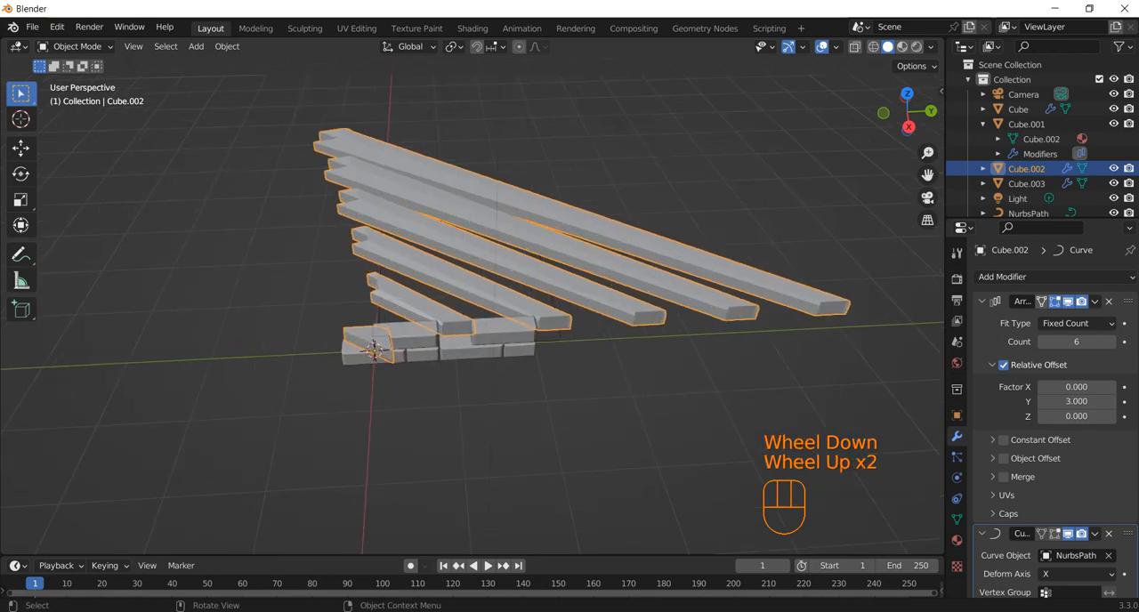
pyautogui.click(498, 222)
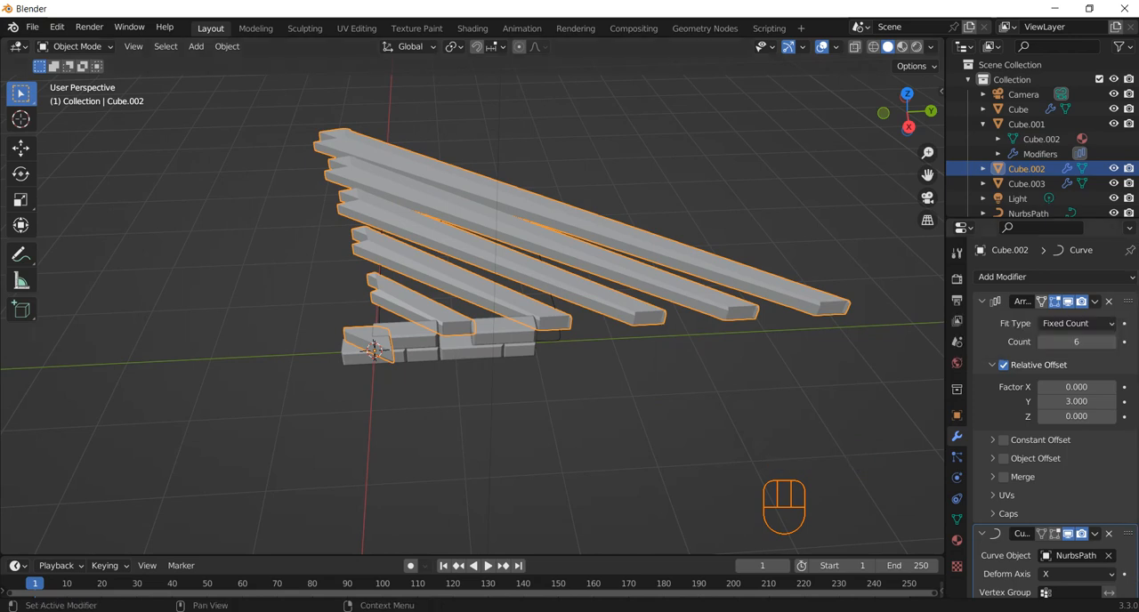
# Remove the Curve modifier from the upper short block and delete the closed NurbsPath
pyautogui.click(1109, 534)
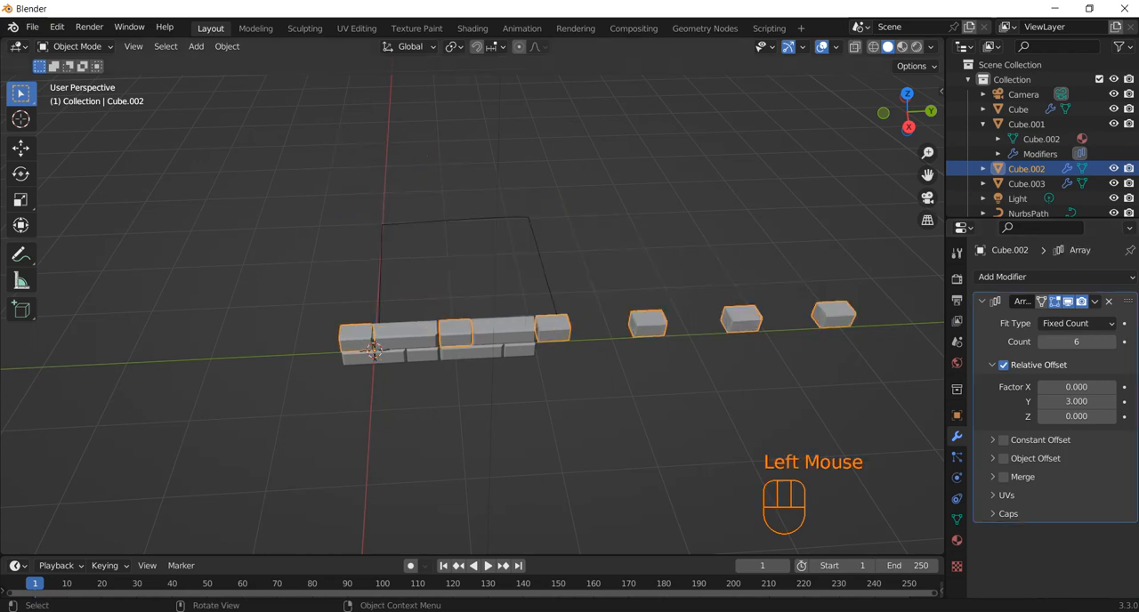
pyautogui.click(676, 419)
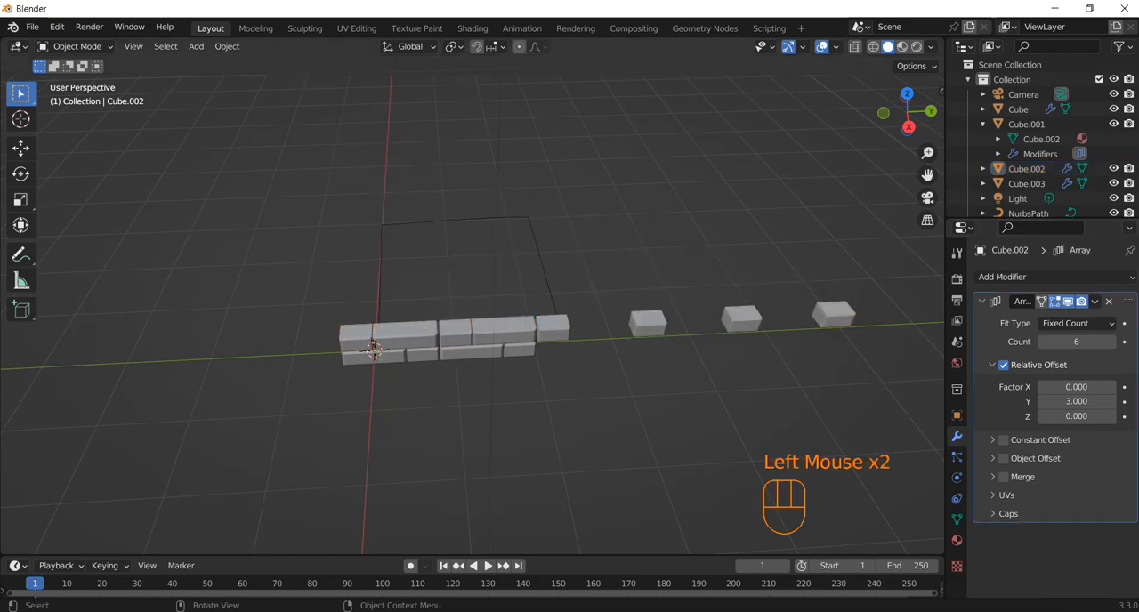
pyautogui.click(539, 255)
pyautogui.press('Delete')
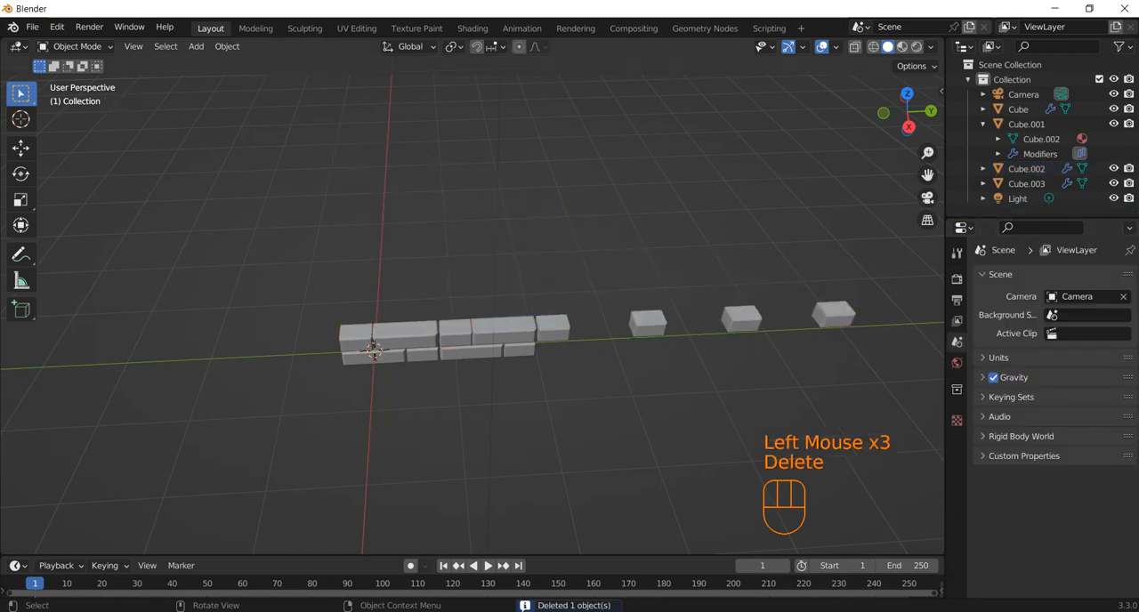
# Add a new Path curve at the origin and rotate it 90° about the Z axis
pyautogui.hotkey('shift', 'a')
pyautogui.moveTo(570, 240)
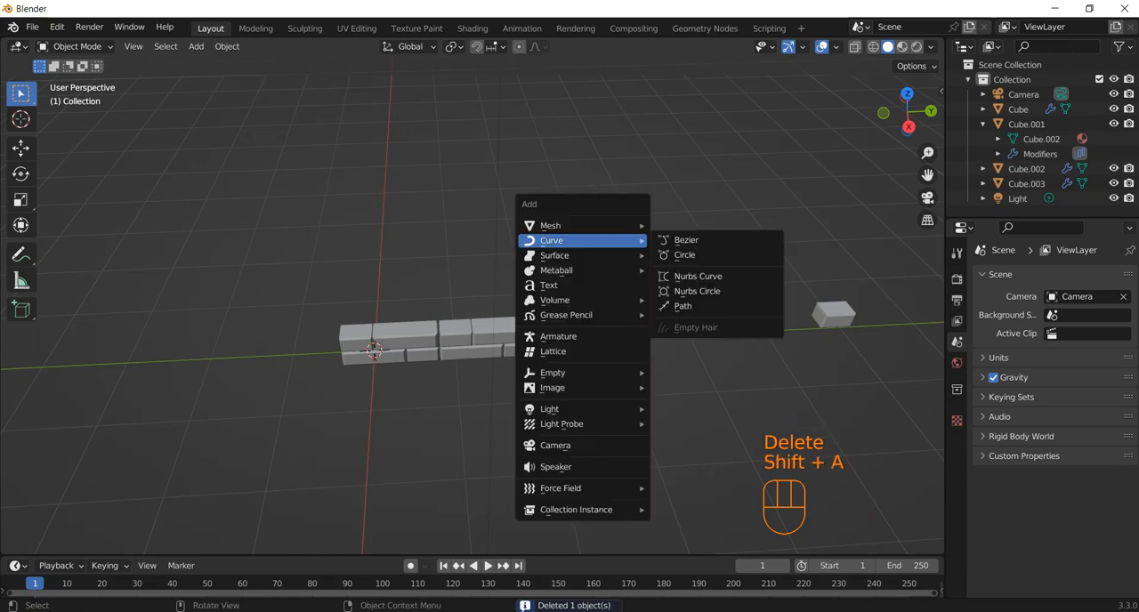
pyautogui.click(703, 306)
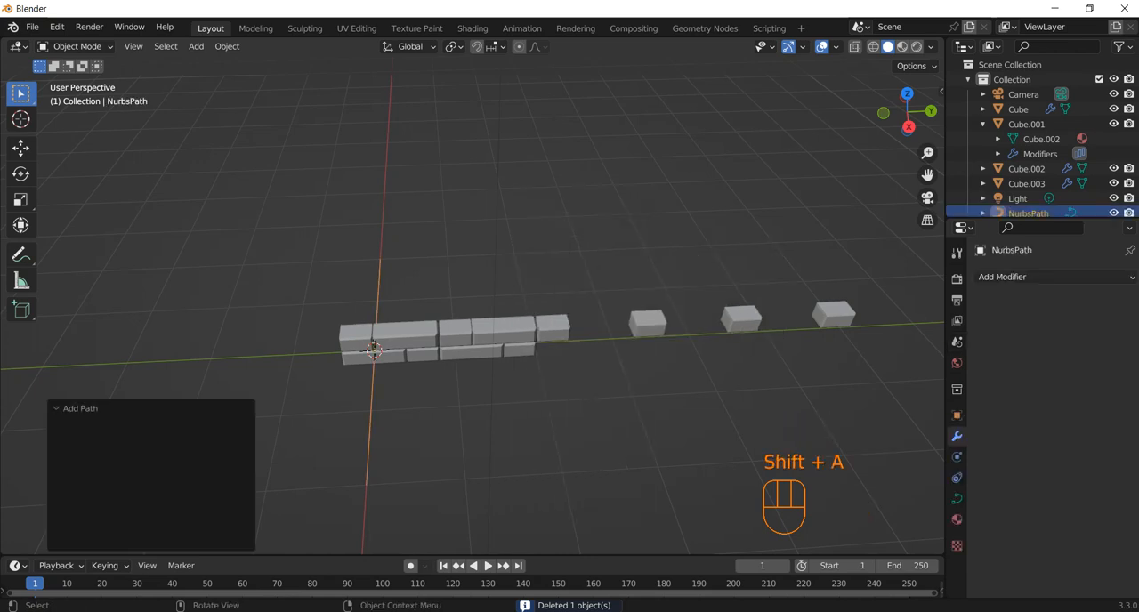
pyautogui.press('r')
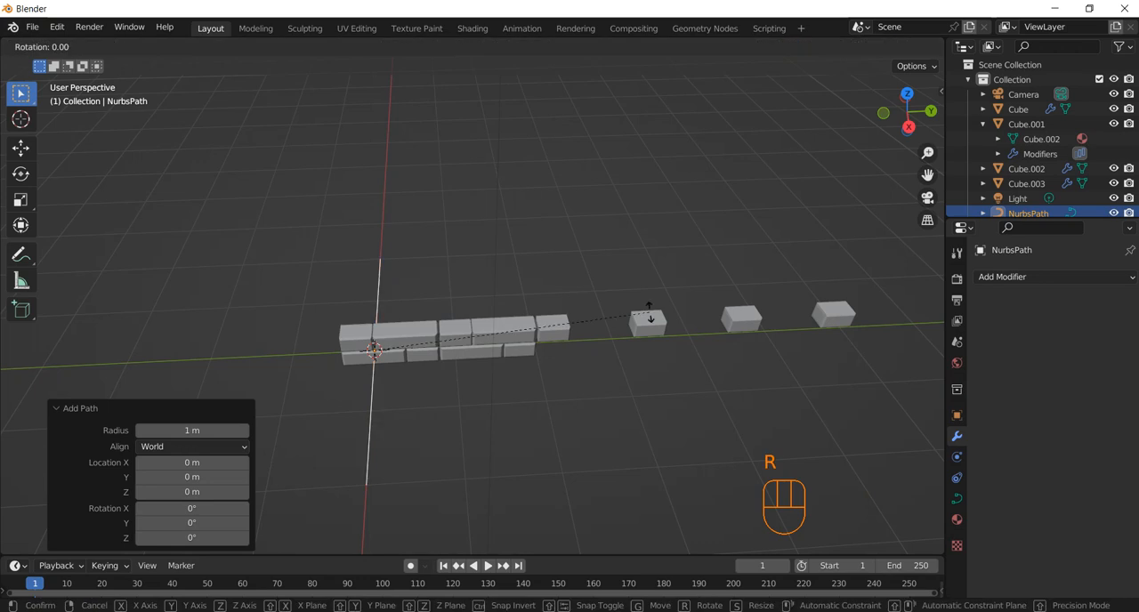
pyautogui.press('z')
pyautogui.press('KP_9')
pyautogui.press('KP_0')
pyautogui.press('KP_Enter')
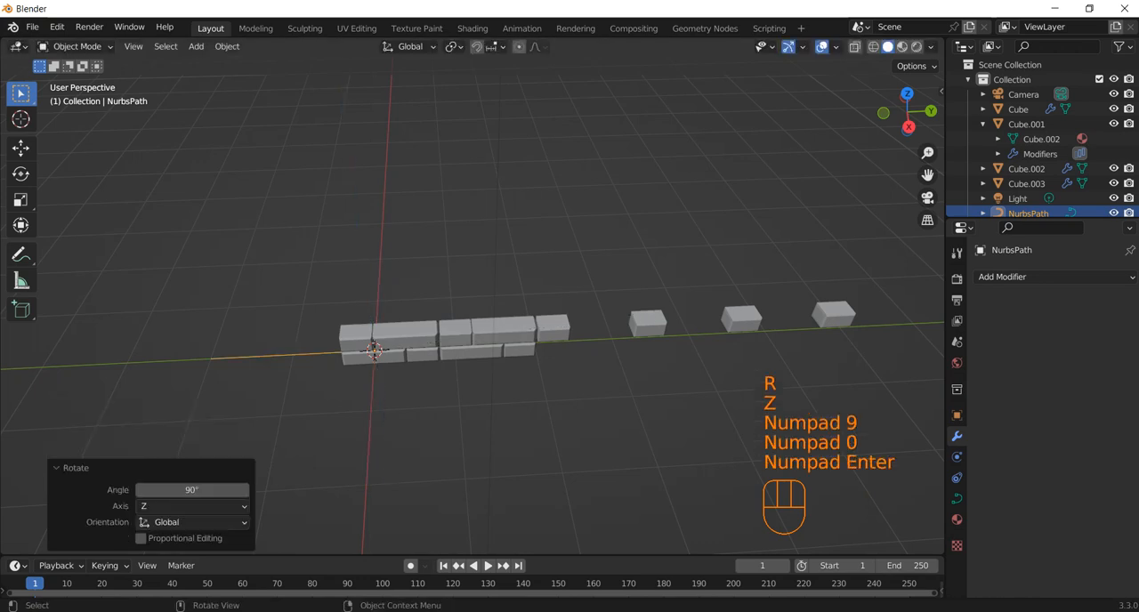
# In Edit Mode, extrude the new path's end point about 1.8 m along the Y axis
pyautogui.press('Tab')
pyautogui.click(585, 285)
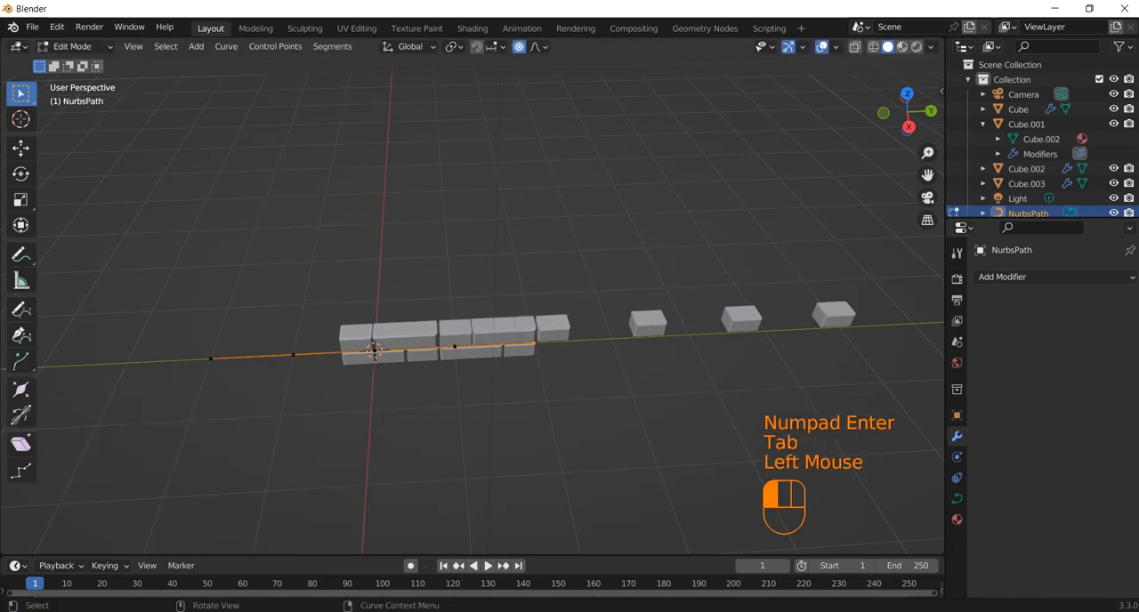
pyautogui.press('e')
pyautogui.press('y')
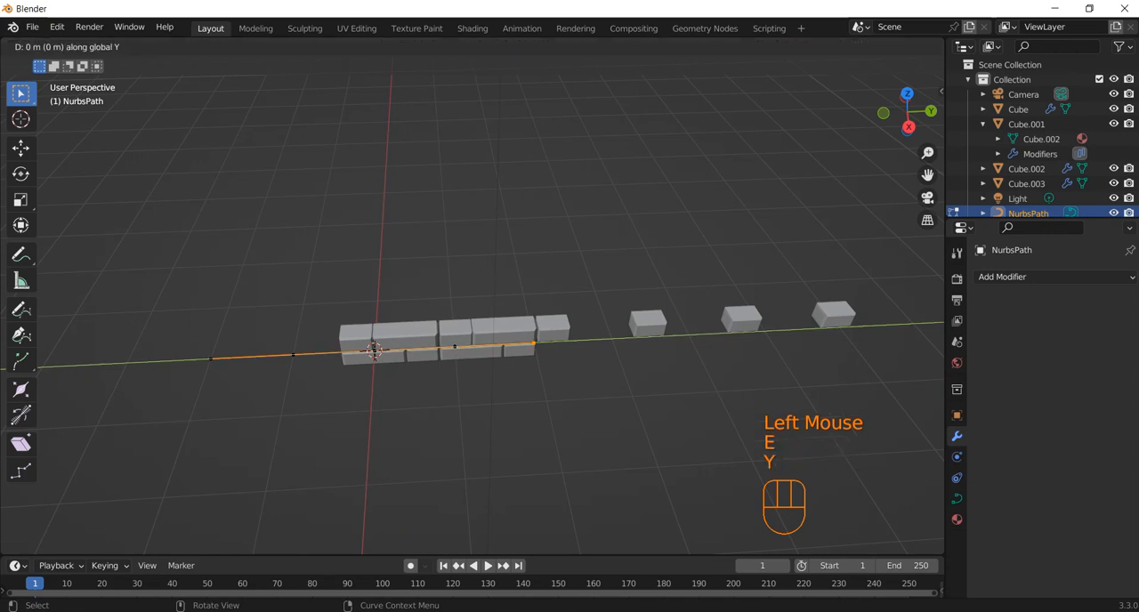
pyautogui.click(674, 336)
pyautogui.scroll(-1, 490, 338)
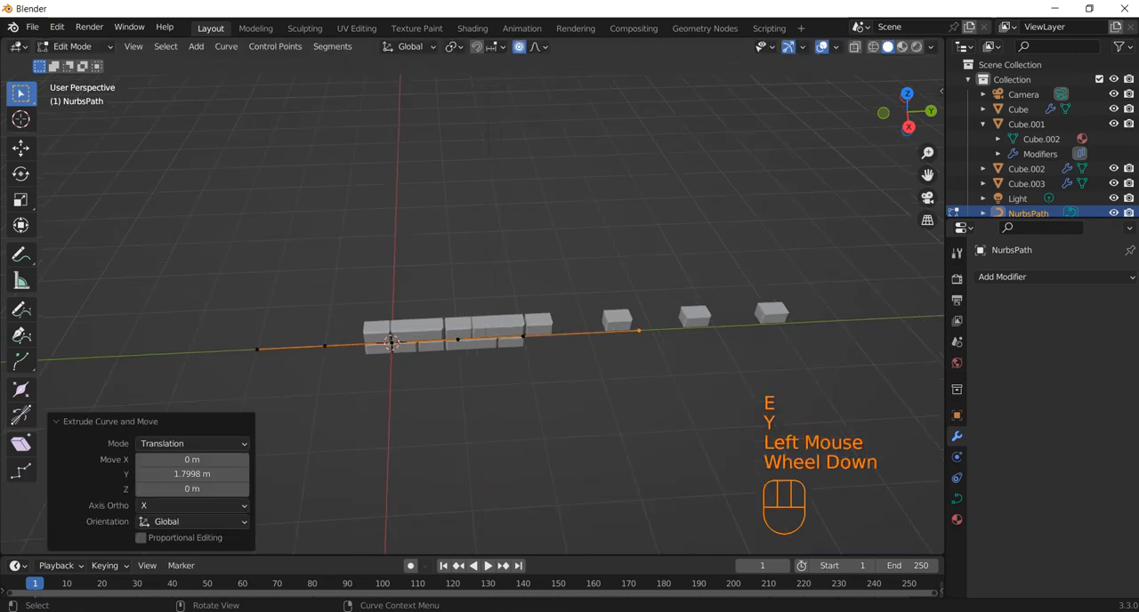
# Extrude the path's end point about 2.46 m further along the Y axis
pyautogui.press('e')
pyautogui.press('y')
pyautogui.click(793, 322)
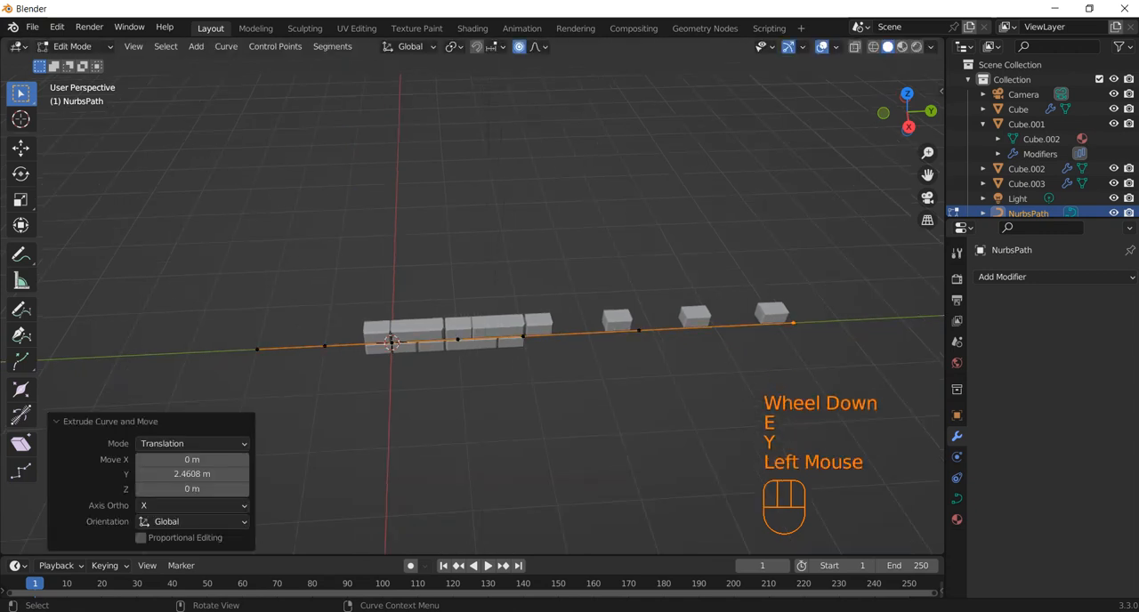
# Extrude the path's end point twice along negative X, by about 2.59 m and 2.62 m, to form the path's side
pyautogui.press('e')
pyautogui.press('x')
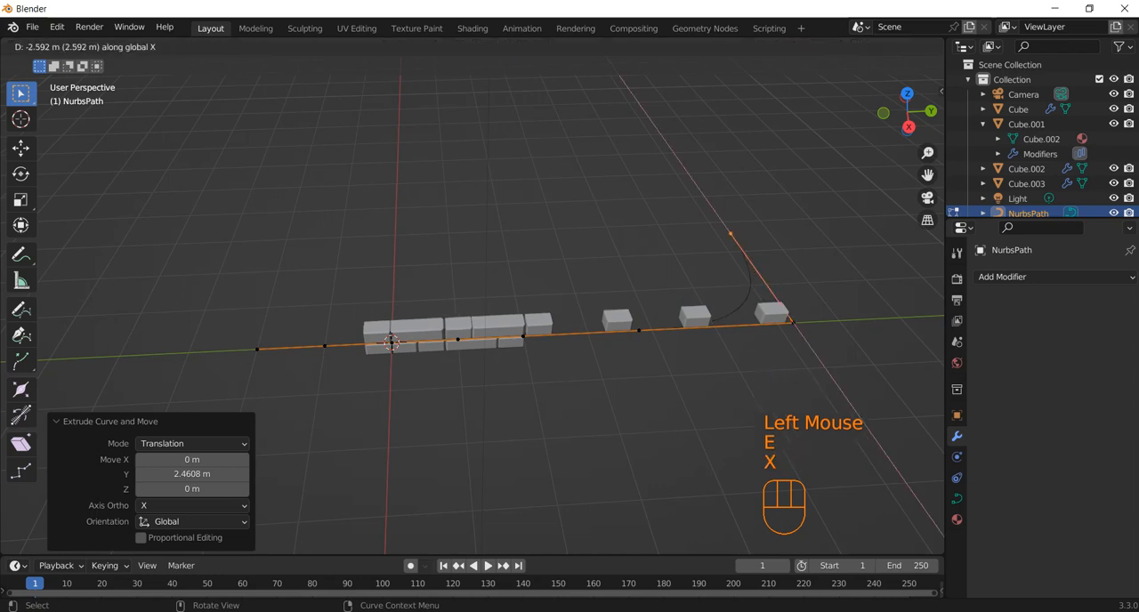
pyautogui.click(731, 234)
pyautogui.press('e')
pyautogui.press('x')
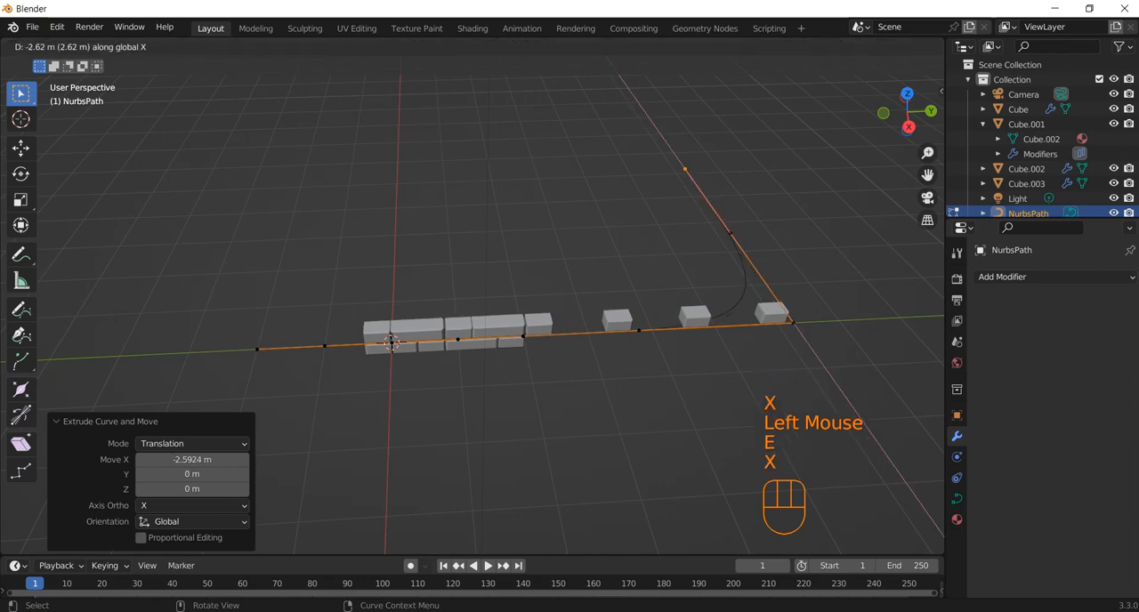
pyautogui.click(758, 189)
pyautogui.press('x')
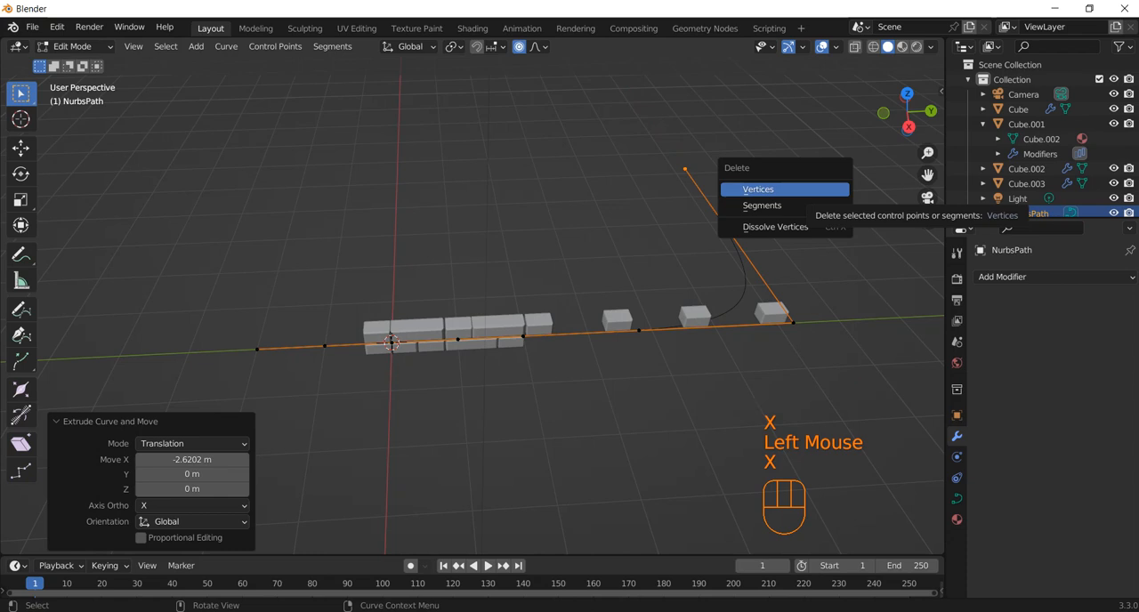
# Extrude the end point back along negative Y in three segments, the first about 1.49 m and the last about 4.33 m
pyautogui.press('e')
pyautogui.press('y')
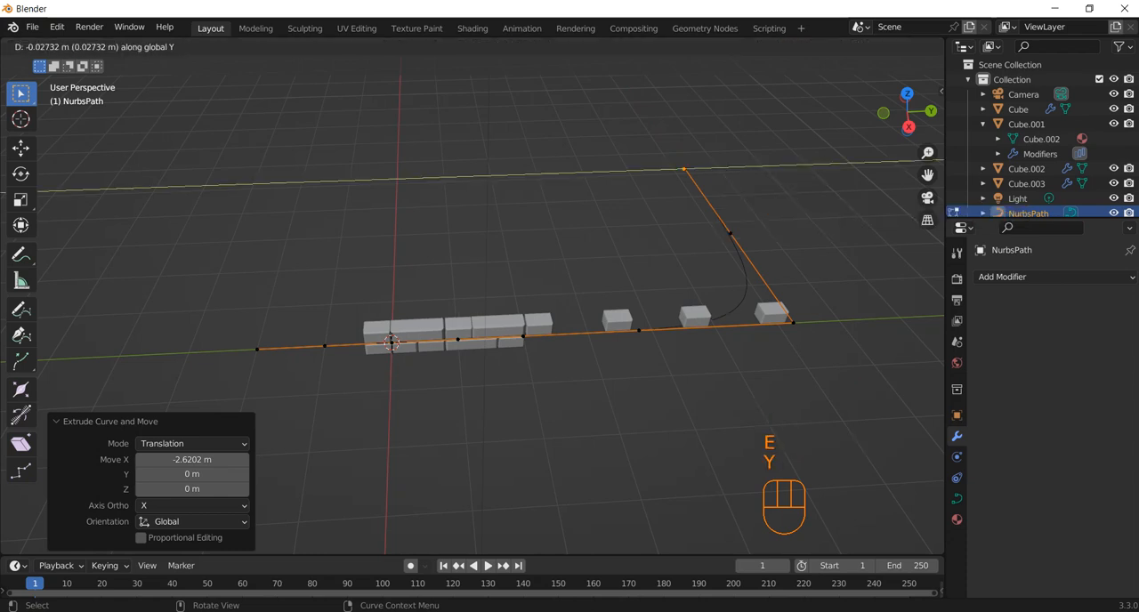
pyautogui.click(627, 171)
pyautogui.press('e')
pyautogui.press('y')
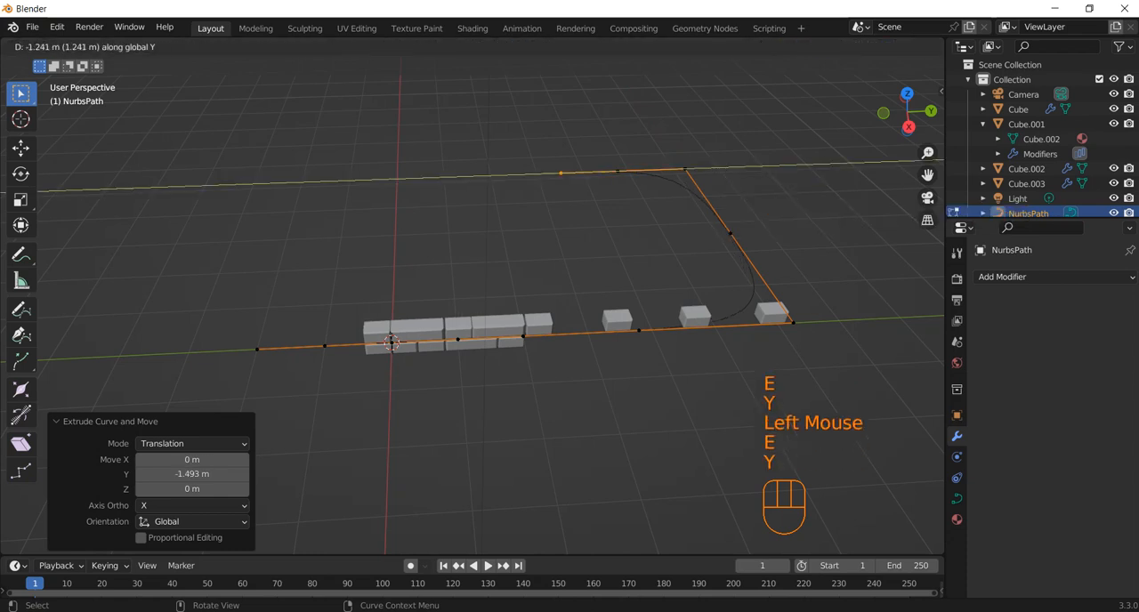
pyautogui.click(499, 176)
pyautogui.press('y')
pyautogui.press('e')
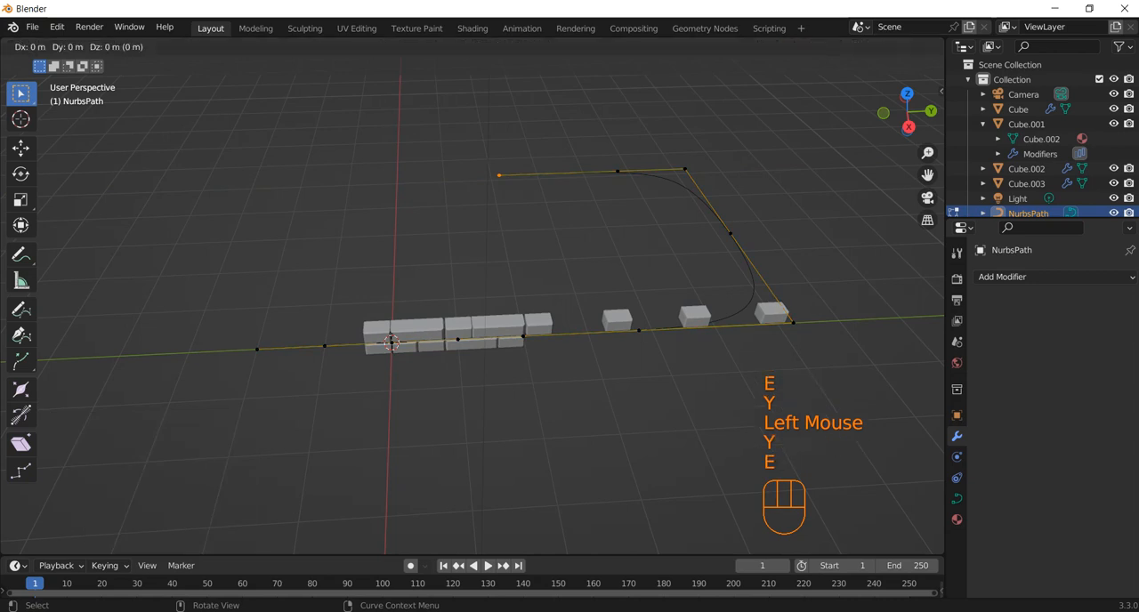
pyautogui.press('y')
pyautogui.click(295, 182)
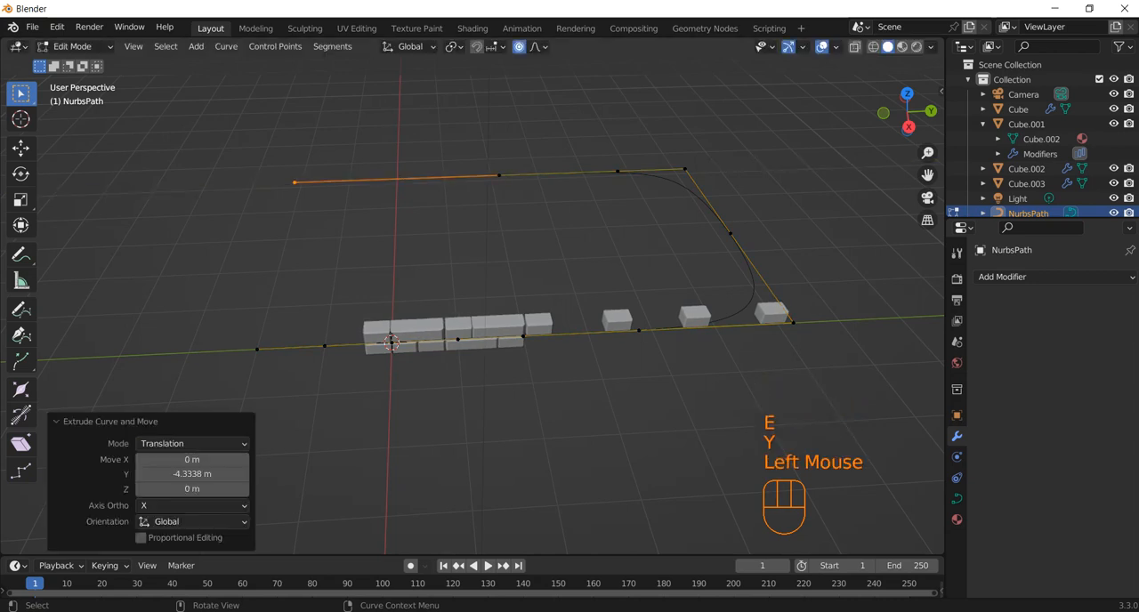
# Subdivide the segments between the three control points around the path's far corner twice, with one cut each time
pyautogui.moveTo(731, 130); pyautogui.dragTo(569, 258)
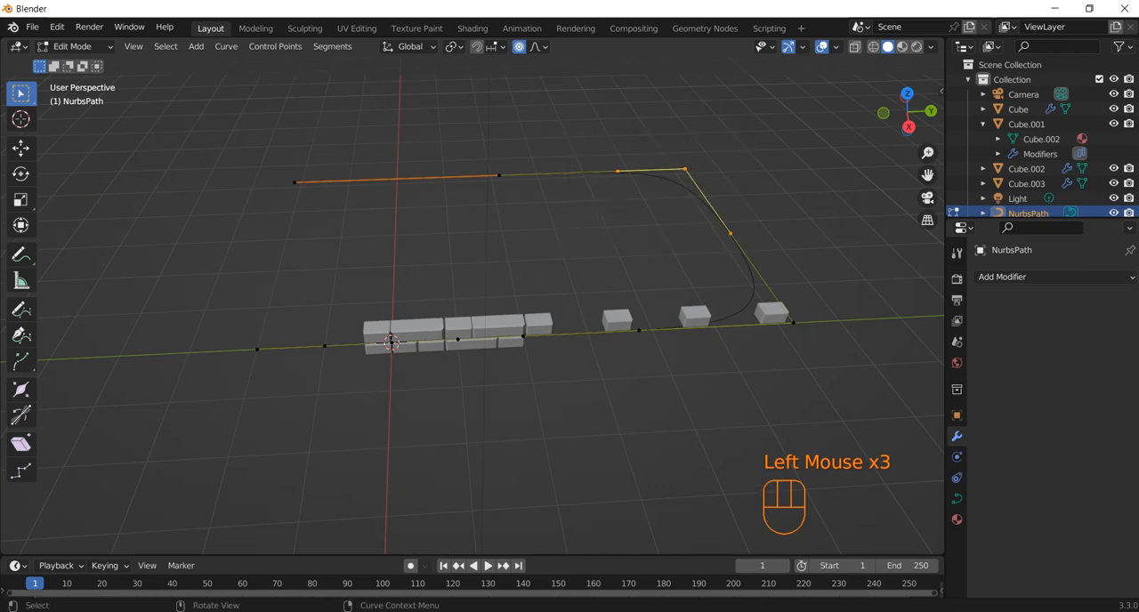
pyautogui.rightClick(623, 179)
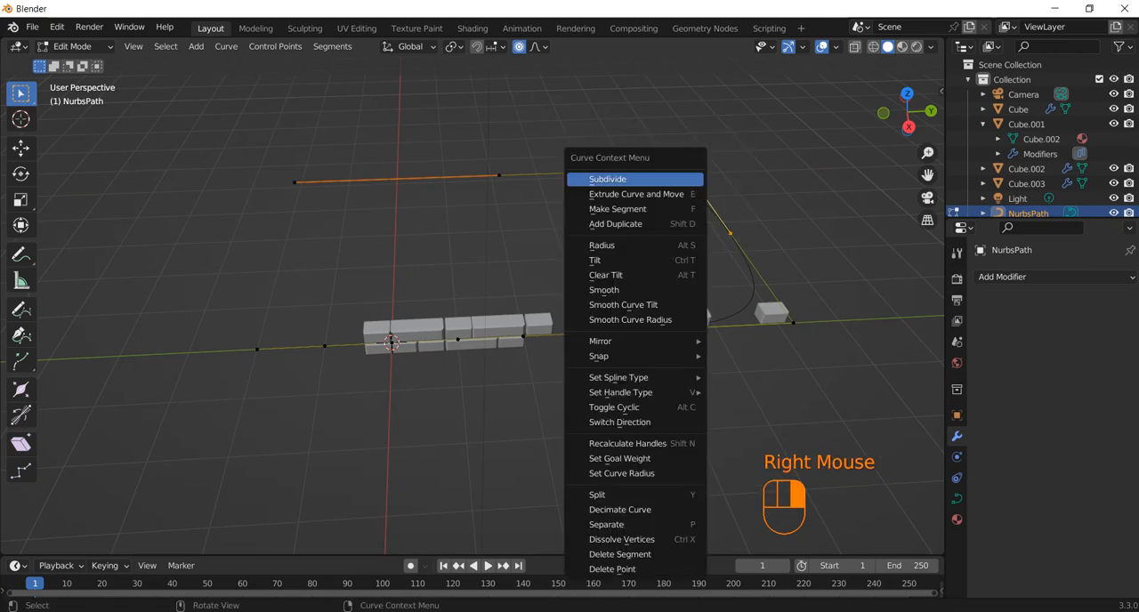
pyautogui.click(623, 178)
pyautogui.rightClick(621, 169)
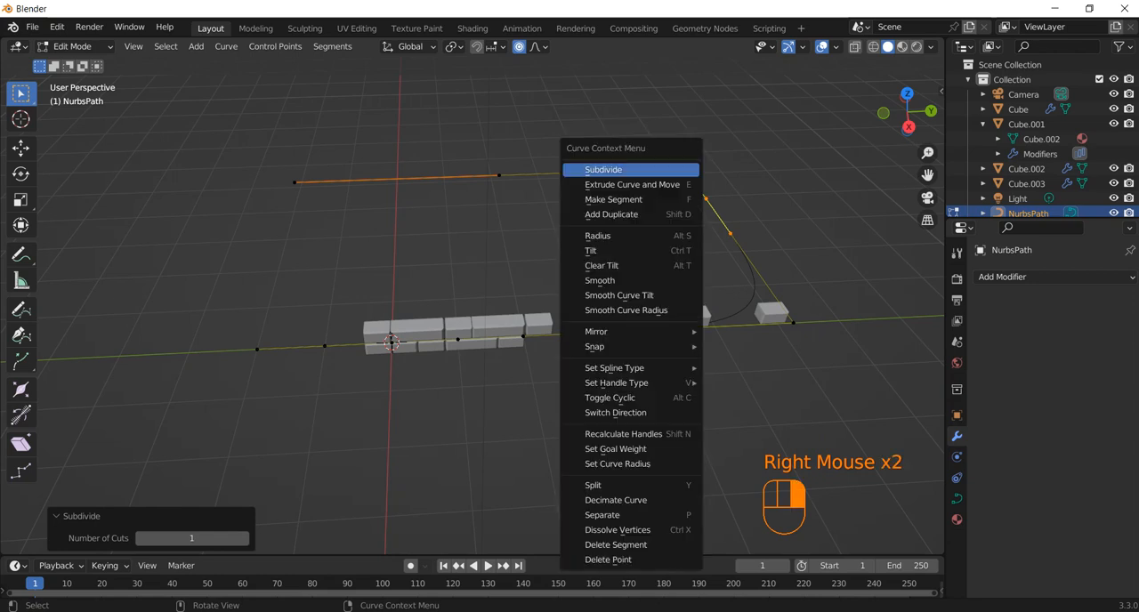
# Try subdividing the path segments around the near corner with one cut, and undo it
pyautogui.moveTo(828, 262); pyautogui.dragTo(627, 383)
pyautogui.moveTo(810, 241); pyautogui.dragTo(625, 387)
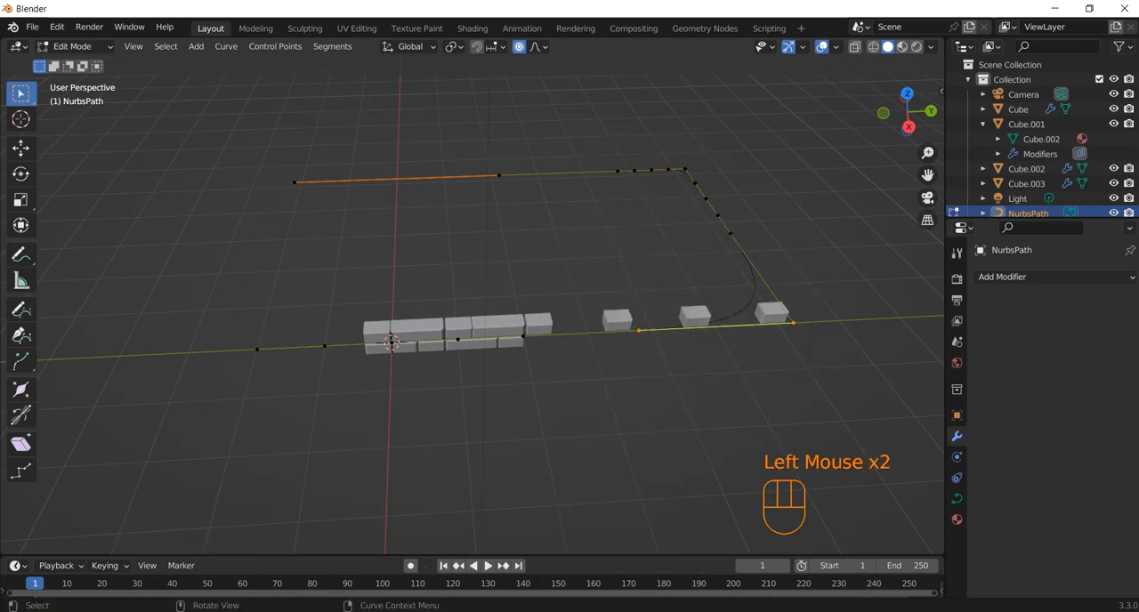
pyautogui.moveTo(819, 220); pyautogui.dragTo(616, 392)
pyautogui.rightClick(668, 270)
pyautogui.click(659, 206)
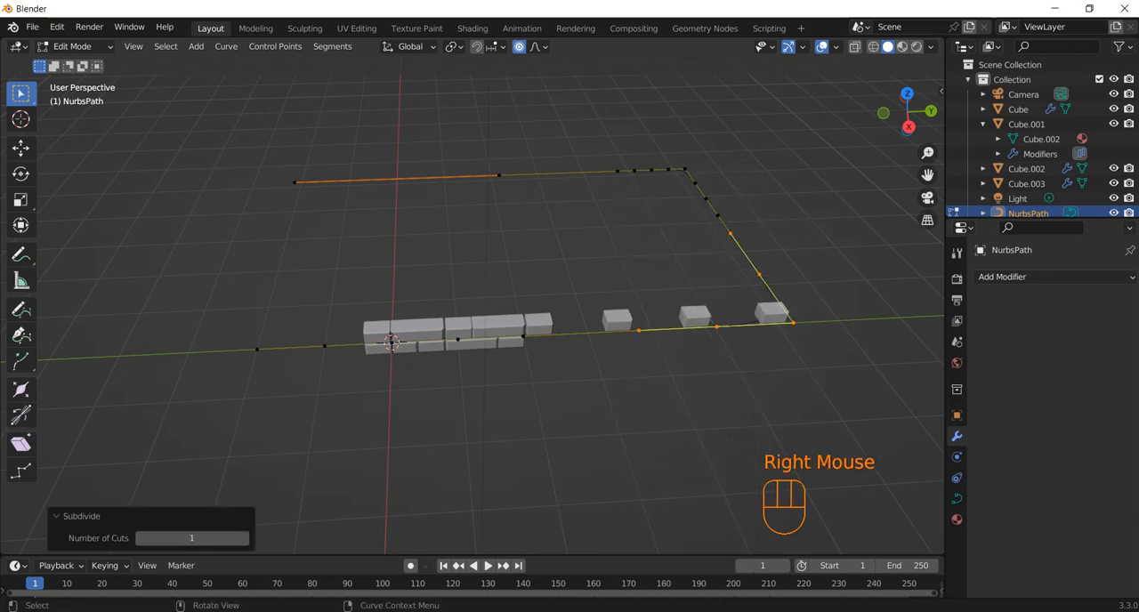
pyautogui.hotkey('ctrl', 'z')
pyautogui.hotkey('ctrl', 'z')
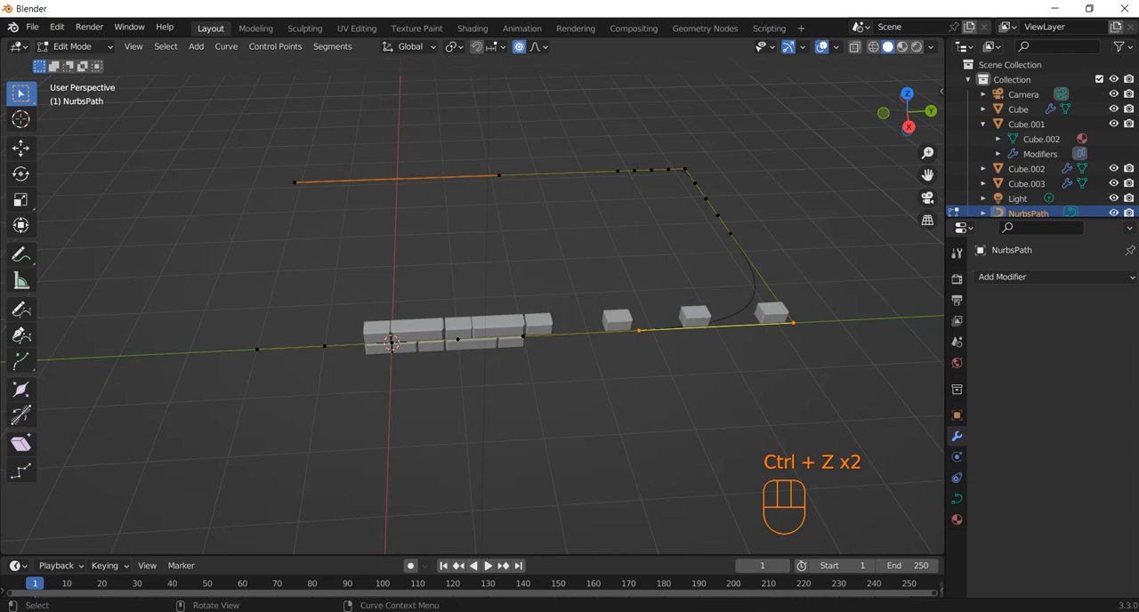
# Return to Object Mode and raise the upper short block's array count to 9
pyautogui.scroll(1, 472, 303)
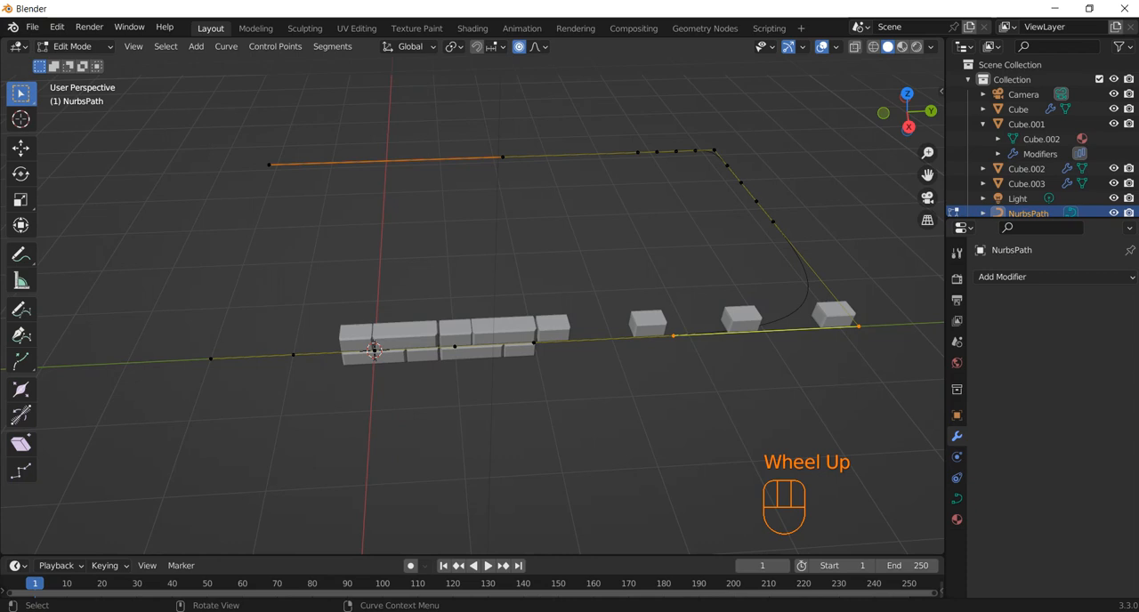
pyautogui.press('Tab')
pyautogui.click(836, 313)
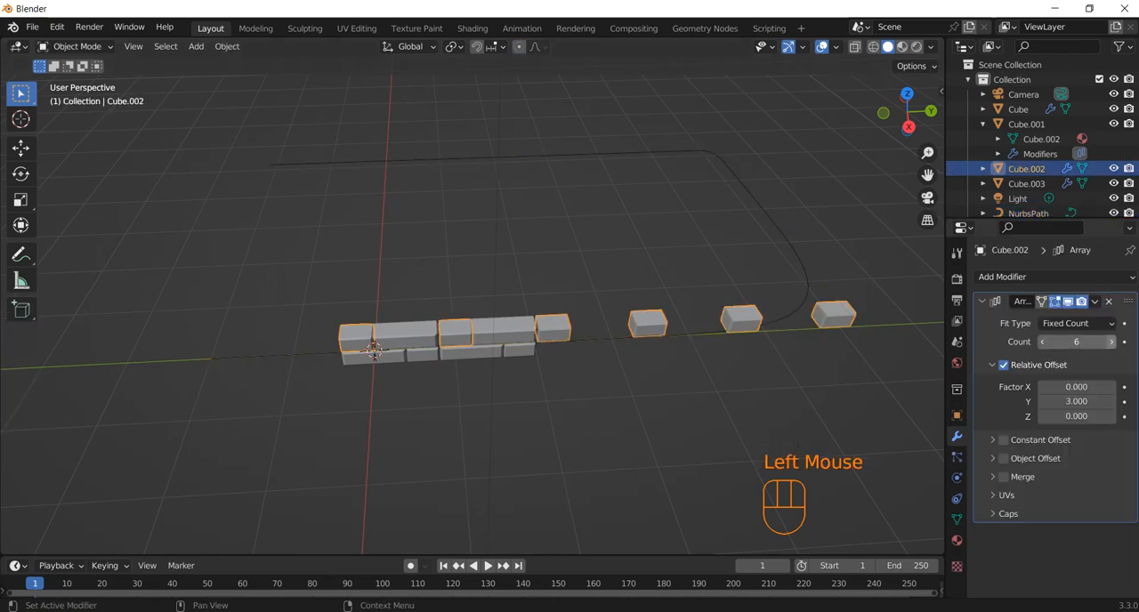
pyautogui.click(1111, 342)
pyautogui.click(1112, 343)
pyautogui.click(1112, 342)
pyautogui.scroll(1, 373, 349)
pyautogui.scroll(-1, 373, 349)
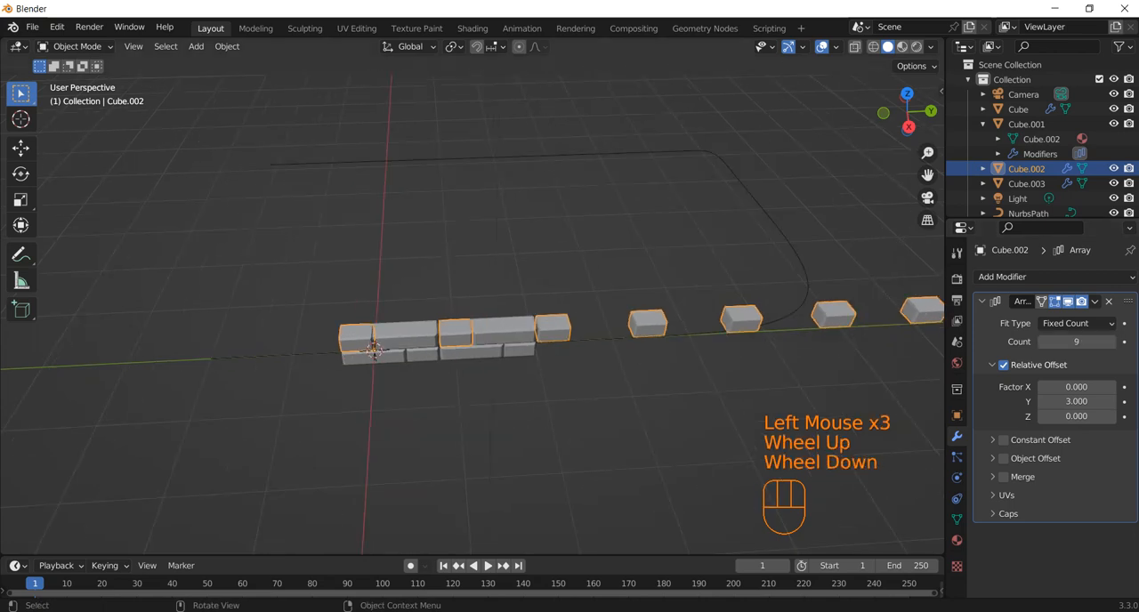
# Add a Curve modifier to the upper short block below its Array, with the NurbsPath as the curve object
pyautogui.moveTo(373, 349); pyautogui.dragTo(380, 359, button='middle')
pyautogui.click(983, 301)
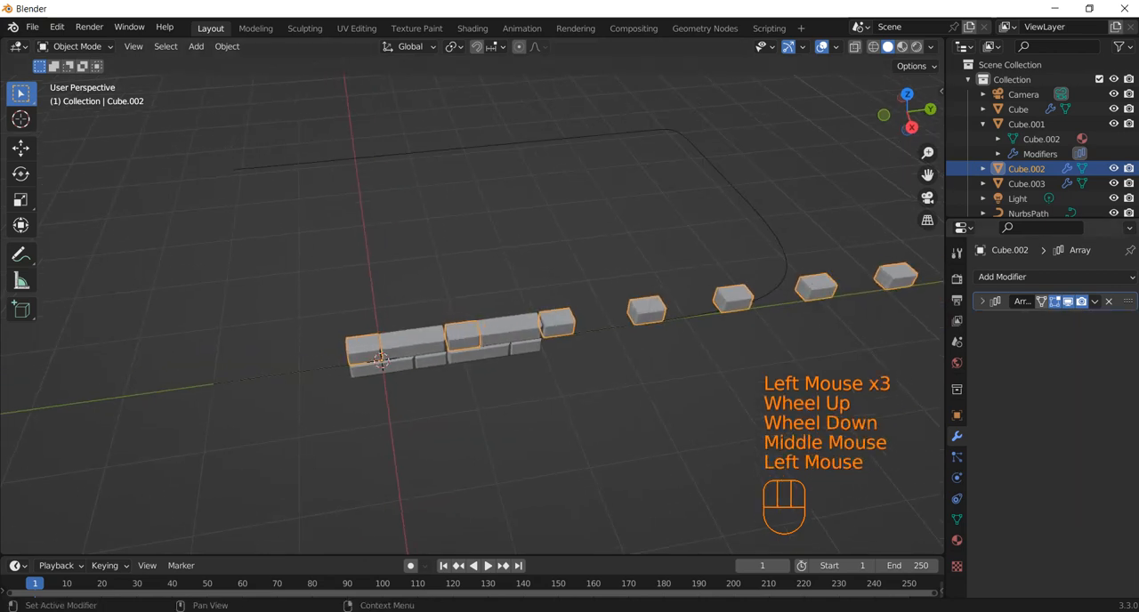
pyautogui.click(1002, 277)
pyautogui.click(949, 350)
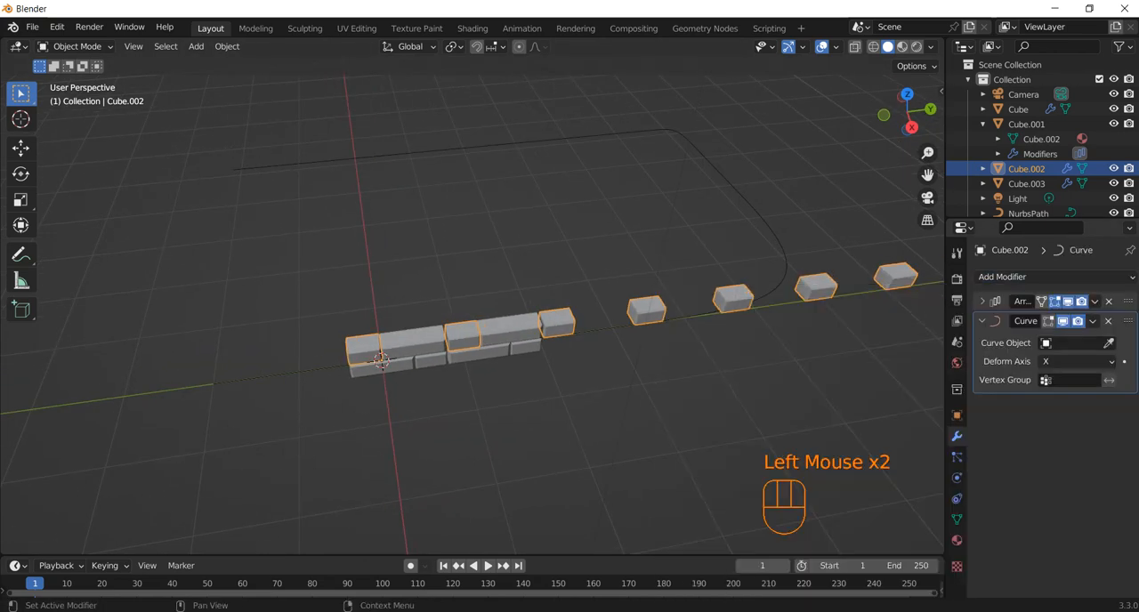
pyautogui.click(1109, 342)
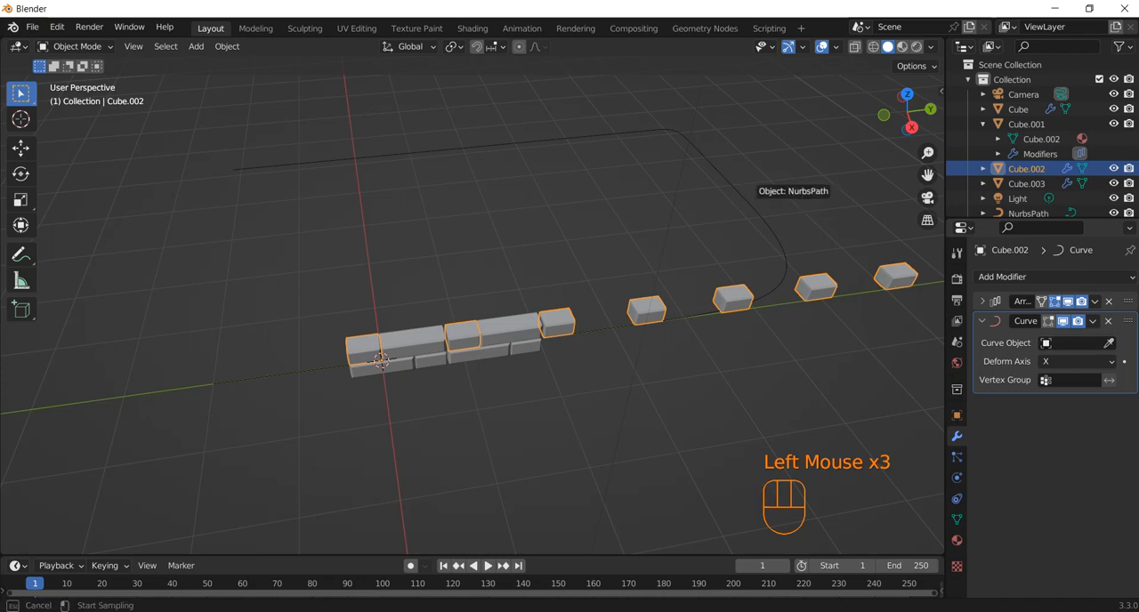
pyautogui.click(747, 185)
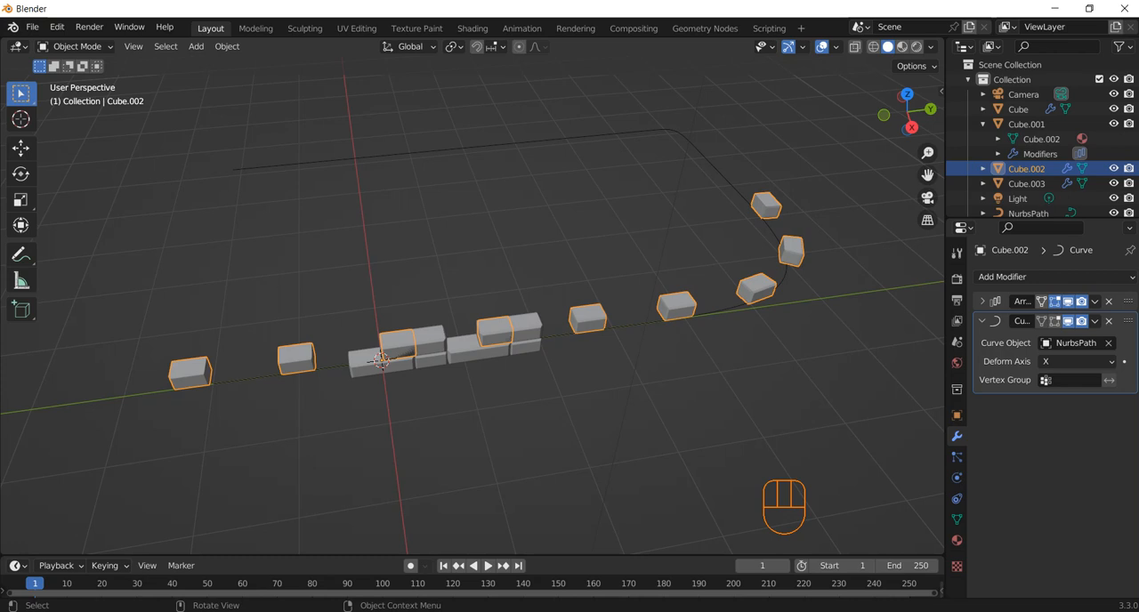
# Add a Curve modifier to the upper long block below its Array, with the NurbsPath as the curve object
pyautogui.click(381, 360)
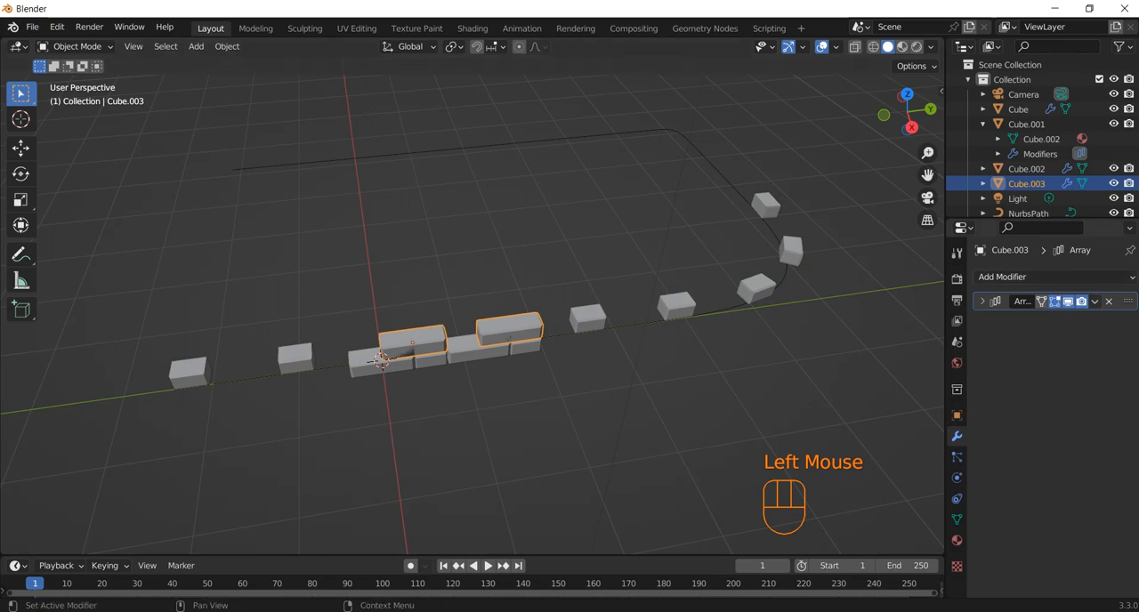
pyautogui.click(1003, 277)
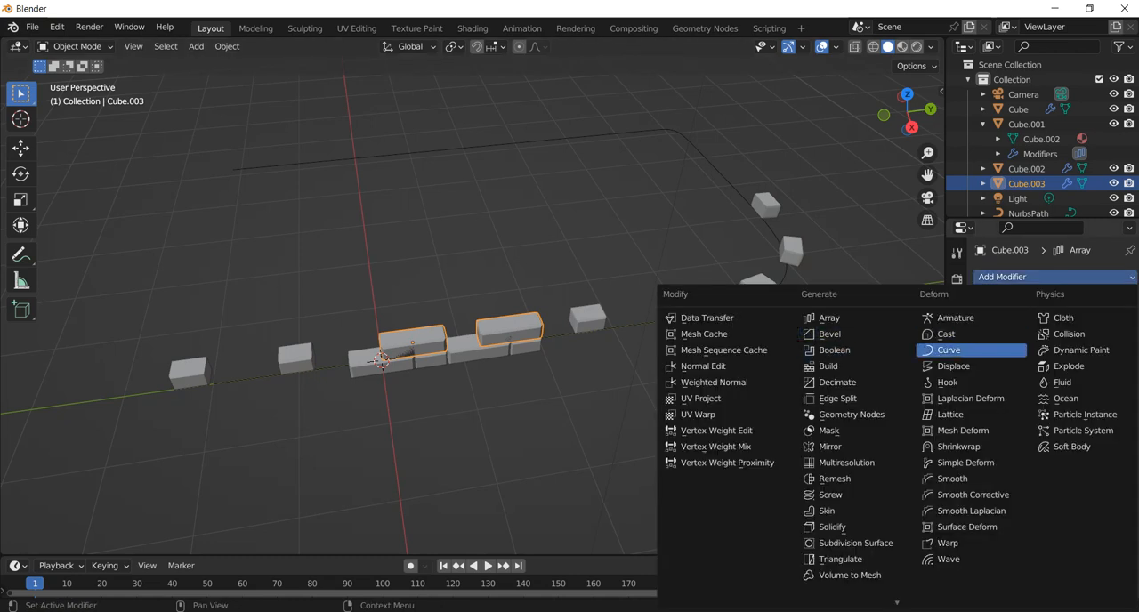
pyautogui.click(949, 349)
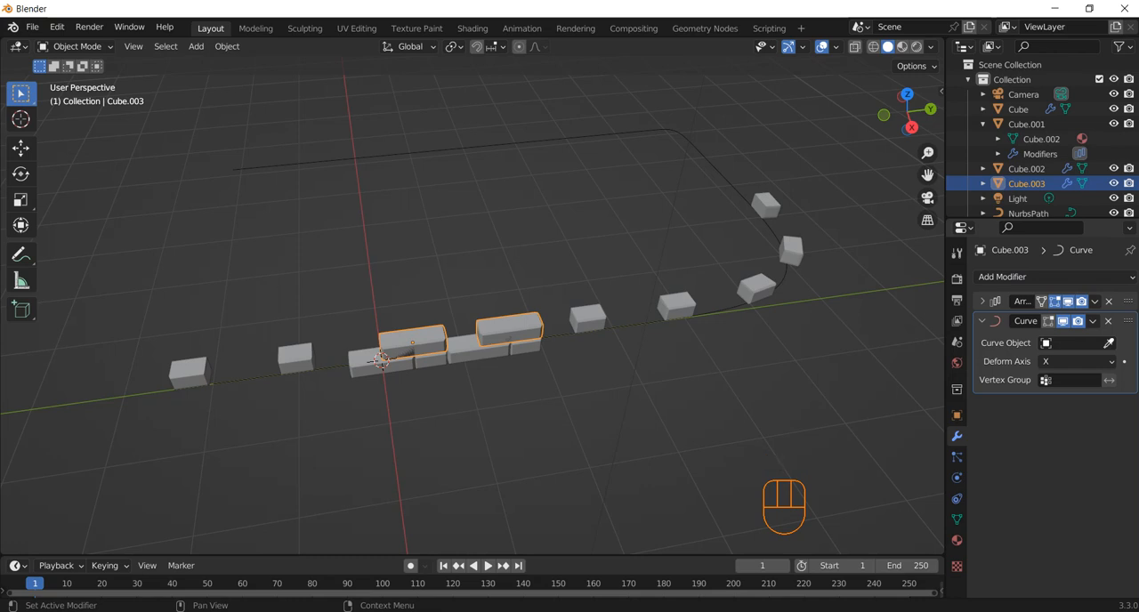
pyautogui.click(1109, 344)
pyautogui.click(718, 175)
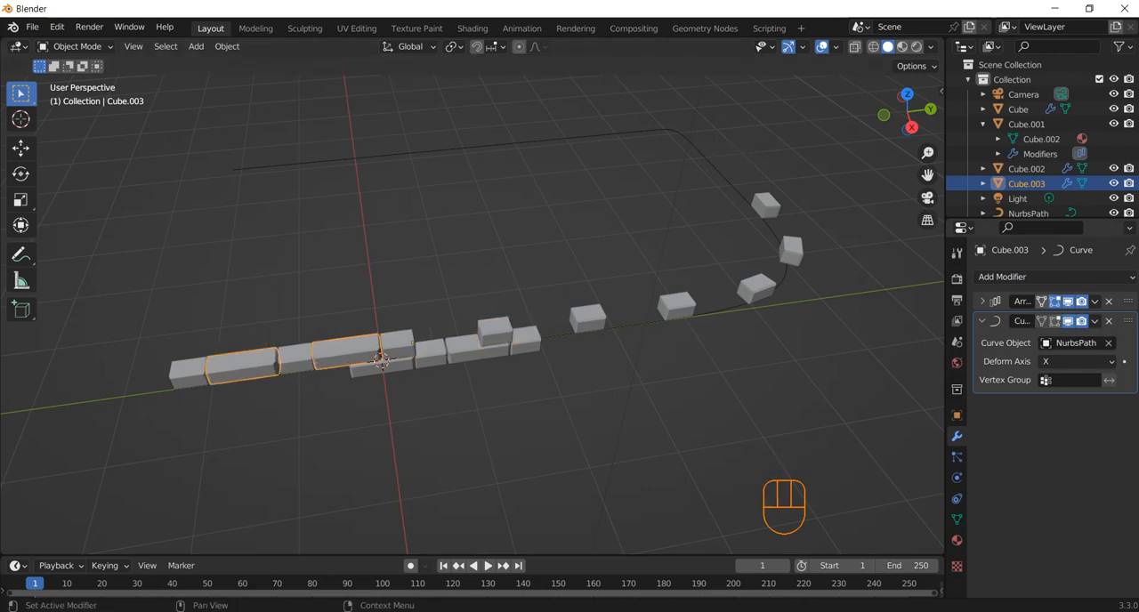
# Raise the upper long block's array count to 17
pyautogui.click(995, 302)
pyautogui.click(983, 302)
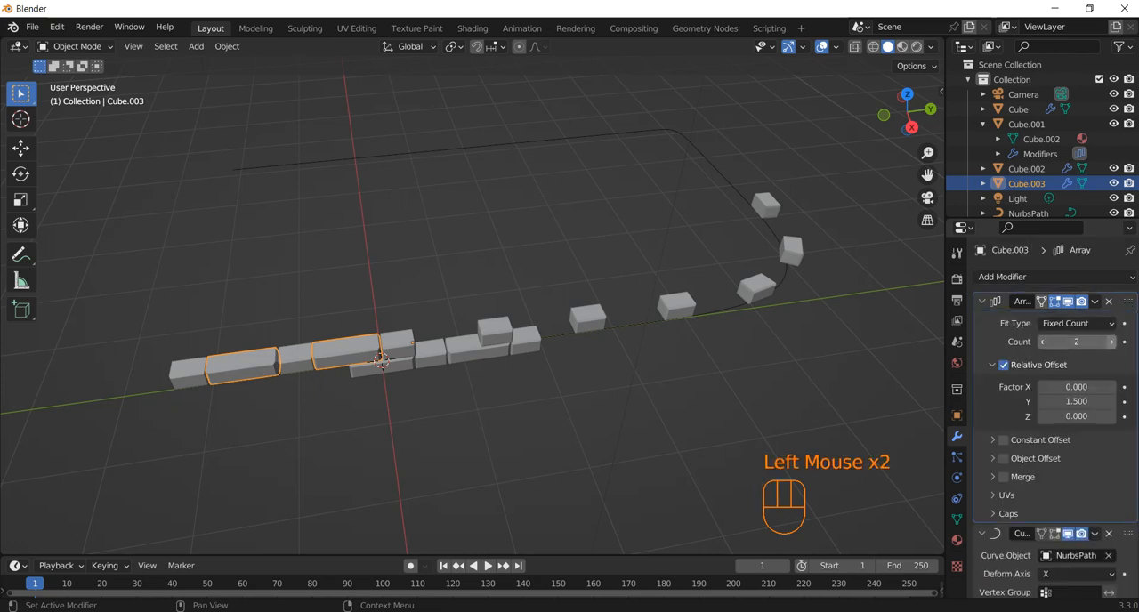
pyautogui.click(1111, 342)
pyautogui.click(1111, 342)
pyautogui.click(1111, 342)
pyautogui.click(1111, 341)
pyautogui.click(1111, 342)
pyautogui.click(1111, 342)
pyautogui.click(1111, 342)
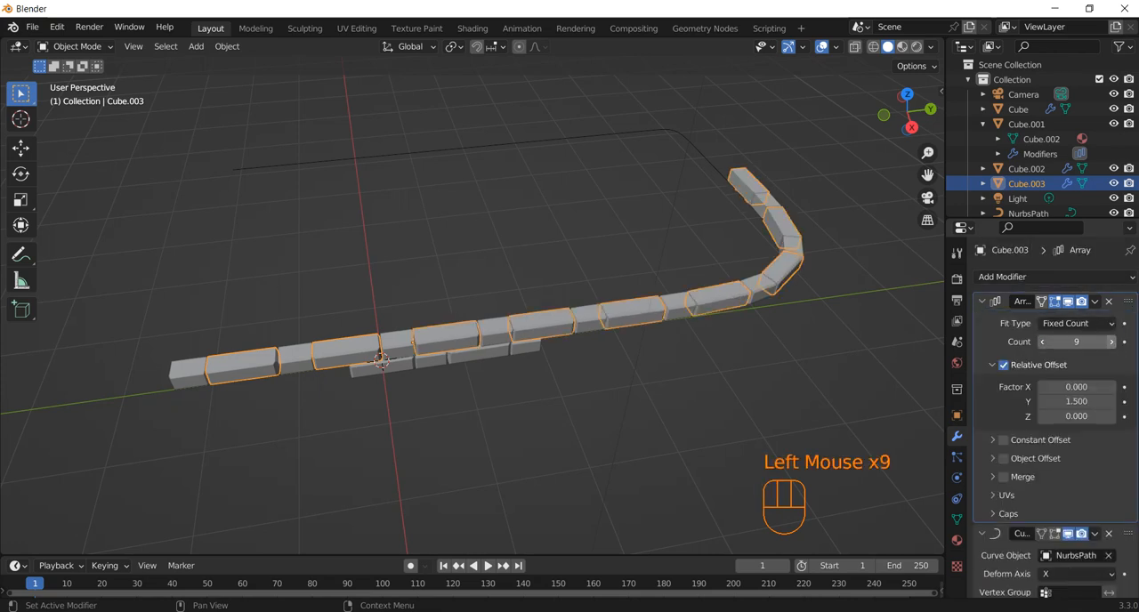
pyautogui.click(1111, 342)
pyautogui.click(1111, 342)
pyautogui.click(1111, 342)
pyautogui.click(1111, 342)
pyautogui.click(1111, 342)
pyautogui.click(1111, 342)
pyautogui.click(1111, 342)
pyautogui.click(1110, 341)
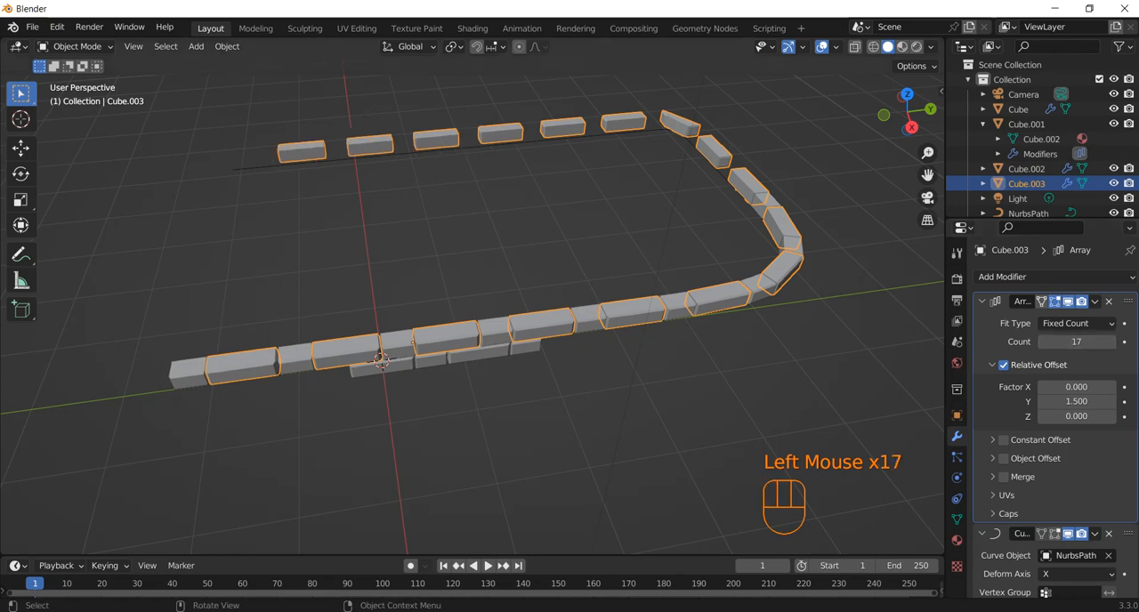
# Raise the upper short block's array count to 19 so its copies run along the whole path
pyautogui.click(757, 287)
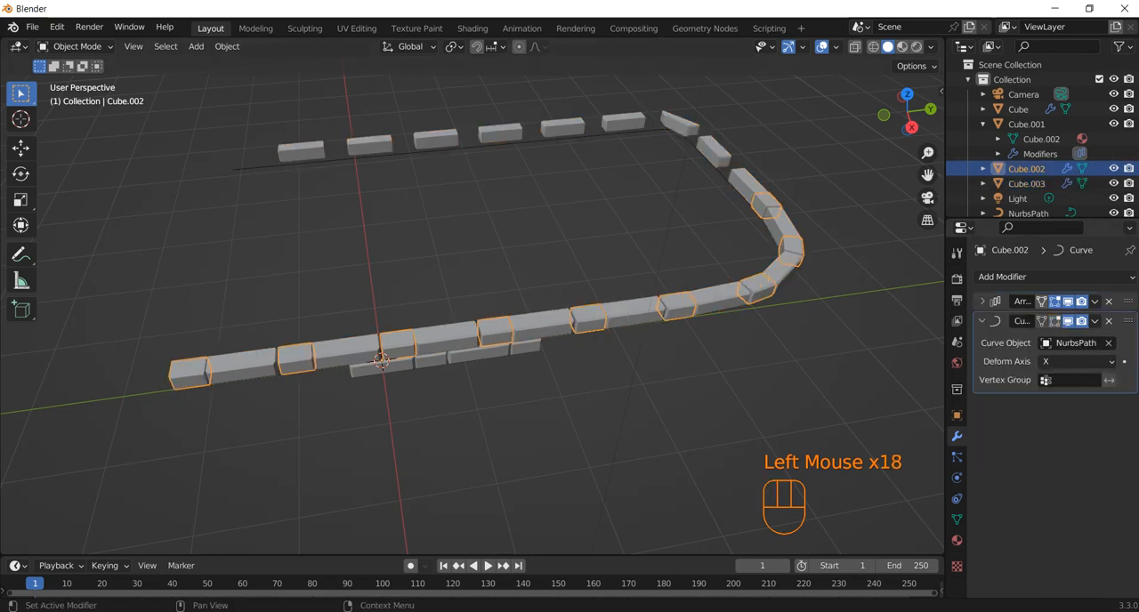
pyautogui.click(983, 302)
pyautogui.click(1111, 342)
pyautogui.click(1111, 342)
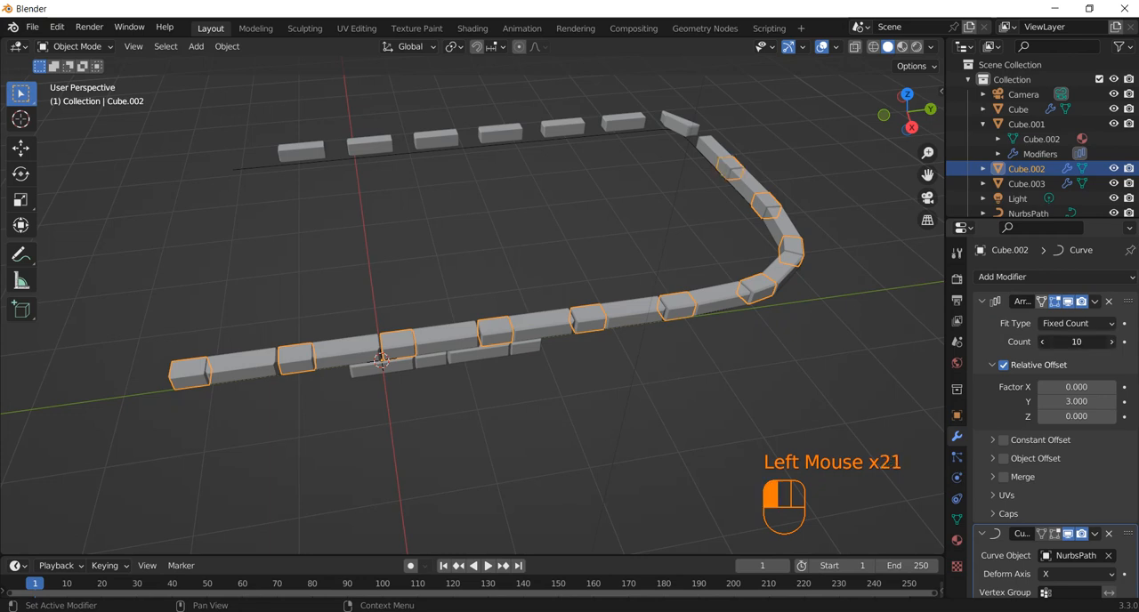
pyautogui.click(1111, 342)
pyautogui.click(1111, 341)
pyautogui.click(1111, 342)
pyautogui.click(1111, 342)
pyautogui.click(1111, 342)
pyautogui.click(1111, 342)
pyautogui.click(1111, 341)
pyautogui.click(1110, 342)
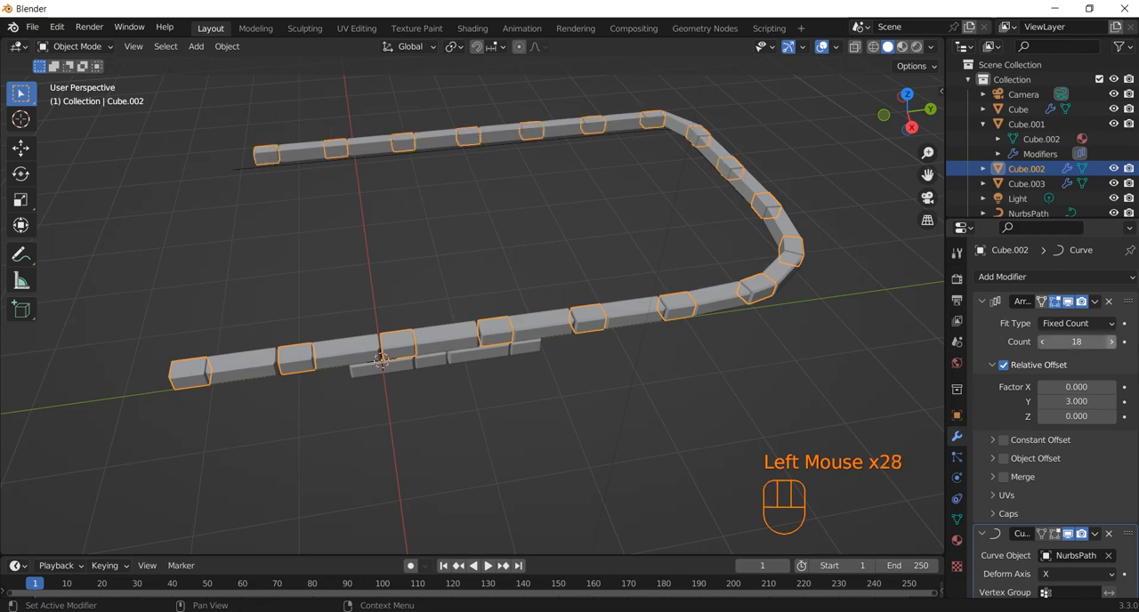
pyautogui.click(1111, 342)
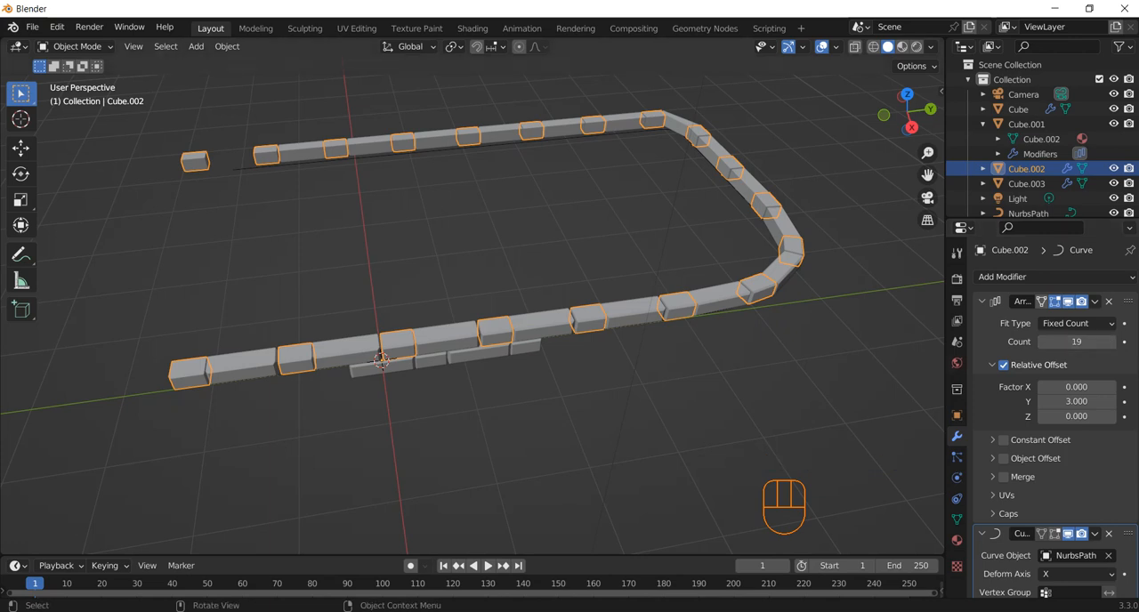
# Raise the upper long block's array count to 18 and collapse its Array settings
pyautogui.click(381, 359)
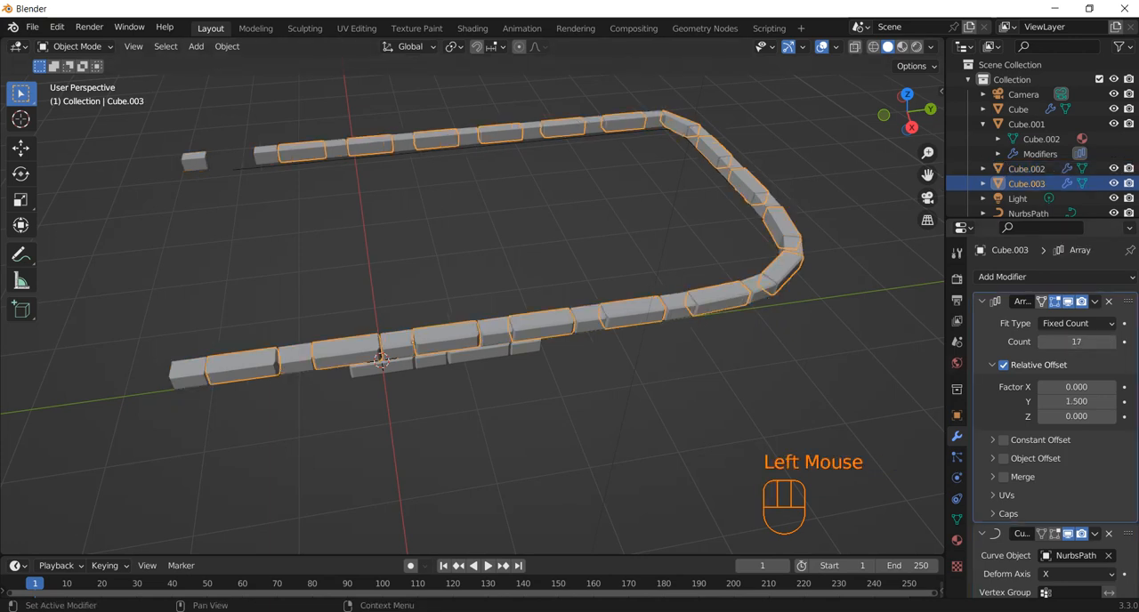
pyautogui.click(1113, 342)
pyautogui.click(982, 300)
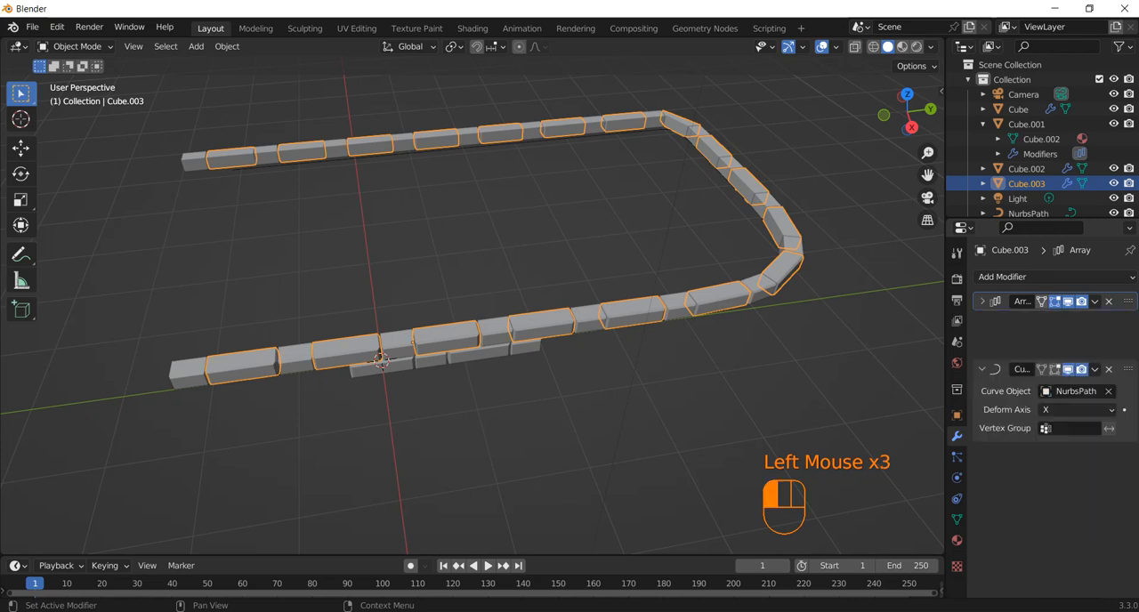
# Add a Curve modifier to the lower long block below its Array, with the NurbsPath as the curve object
pyautogui.click(381, 359)
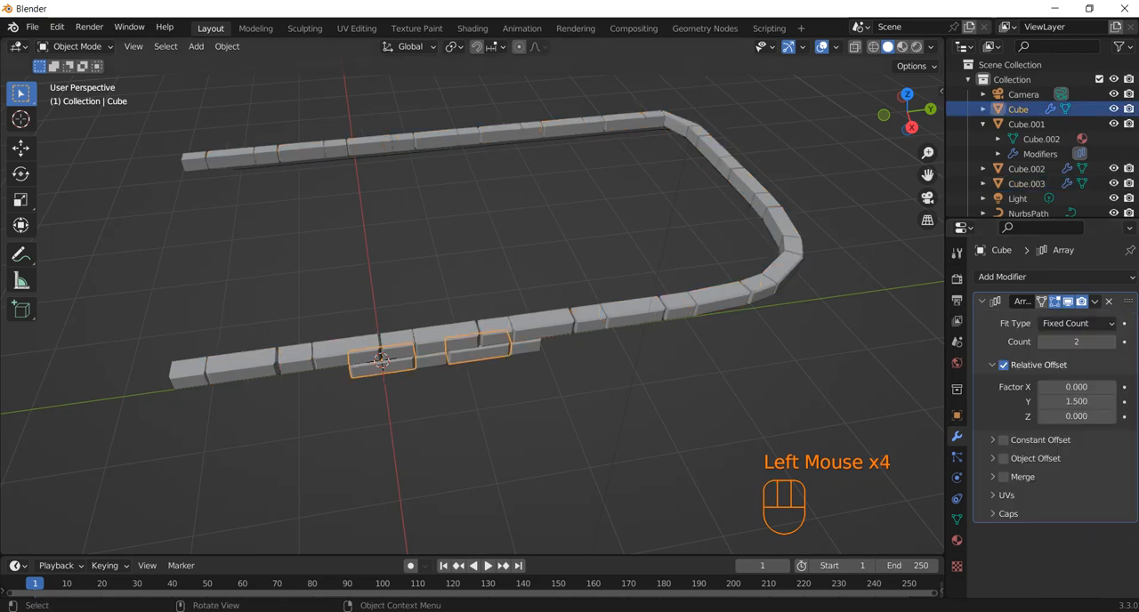
pyautogui.click(982, 302)
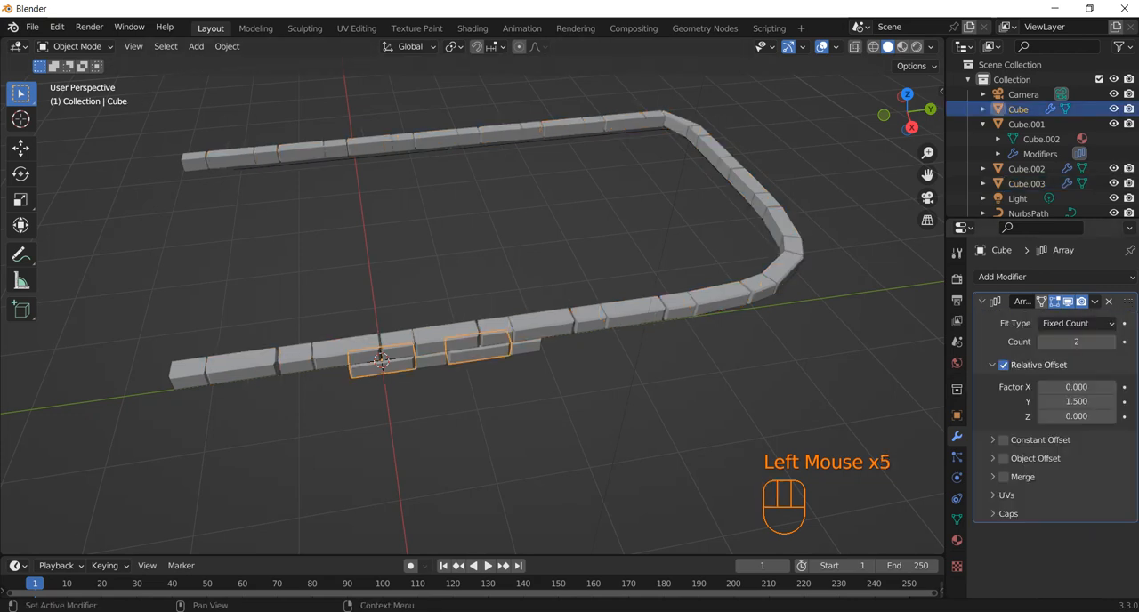
pyautogui.click(983, 301)
pyautogui.click(1001, 277)
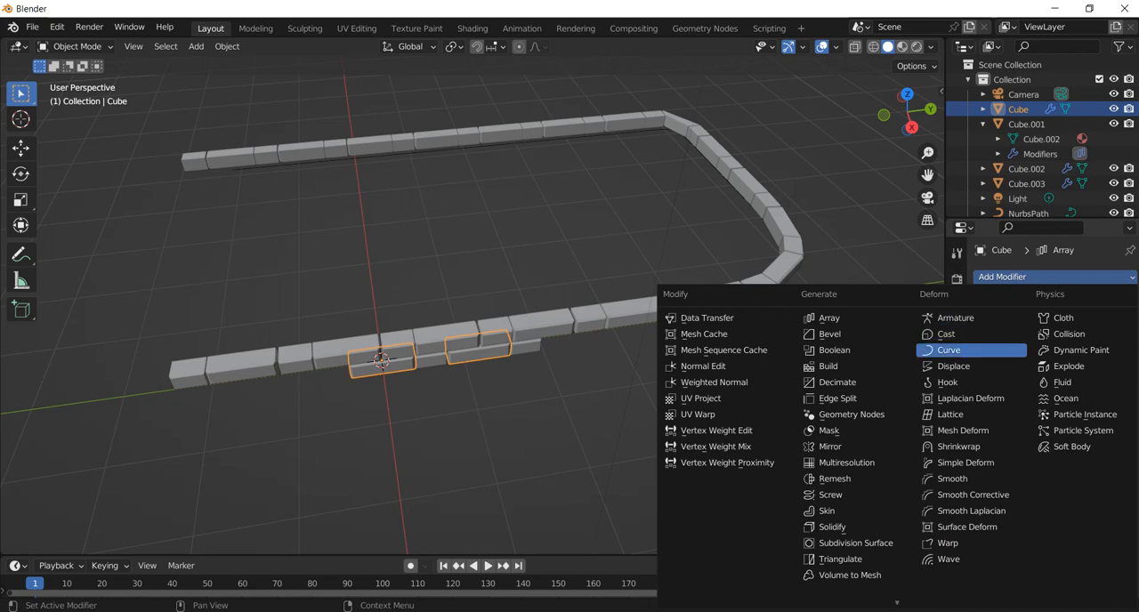
pyautogui.click(949, 350)
pyautogui.click(1109, 343)
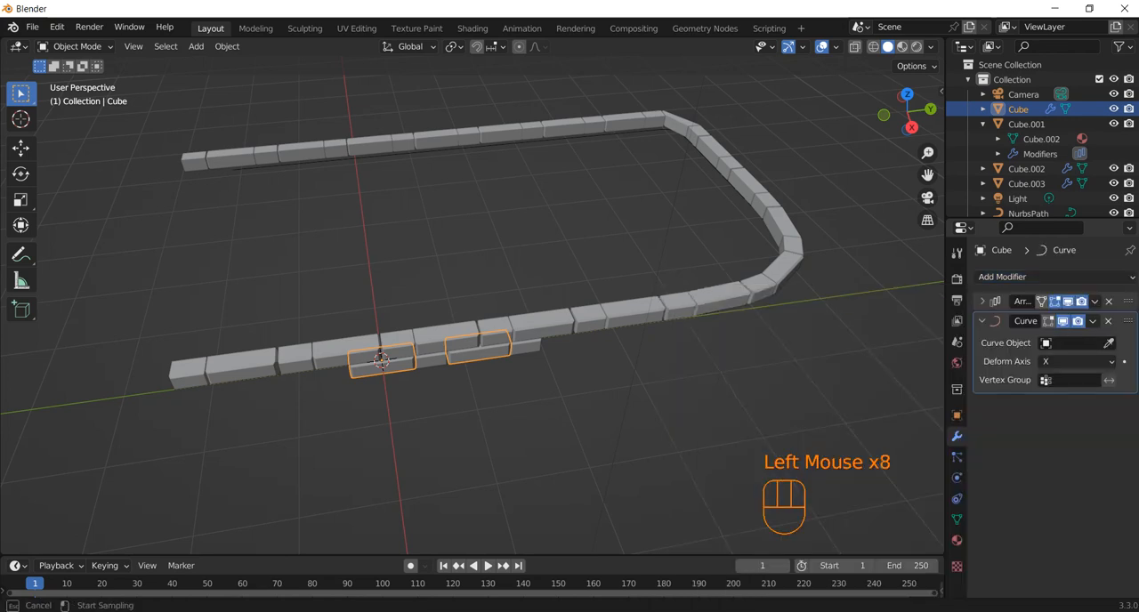
pyautogui.click(1029, 212)
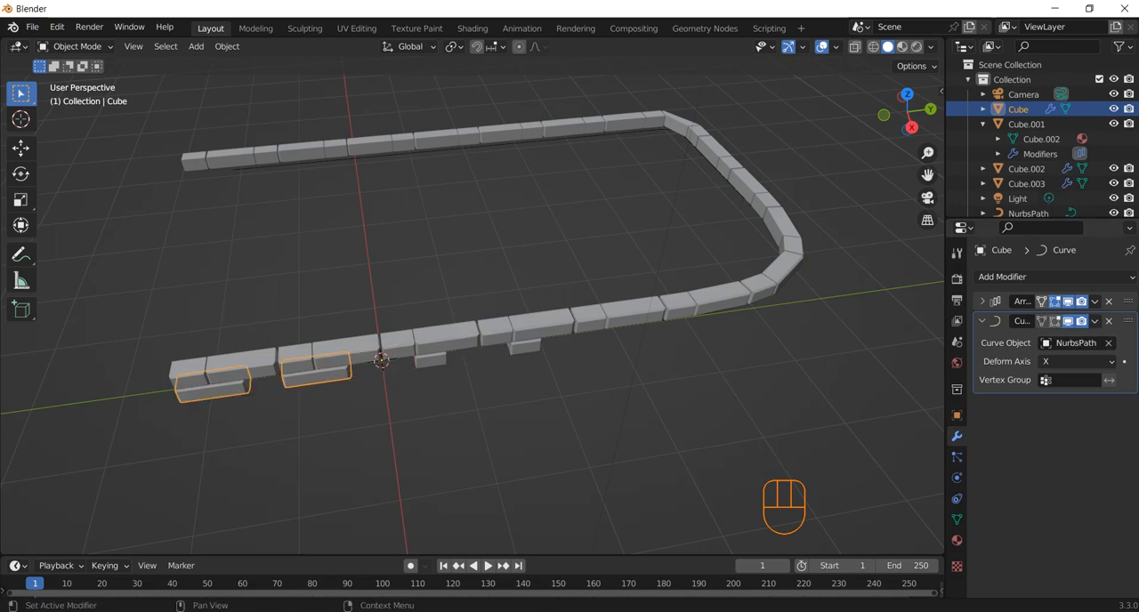
# Set the lower long block's array count to 20, then reduce it to 19
pyautogui.click(982, 301)
pyautogui.click(1077, 342)
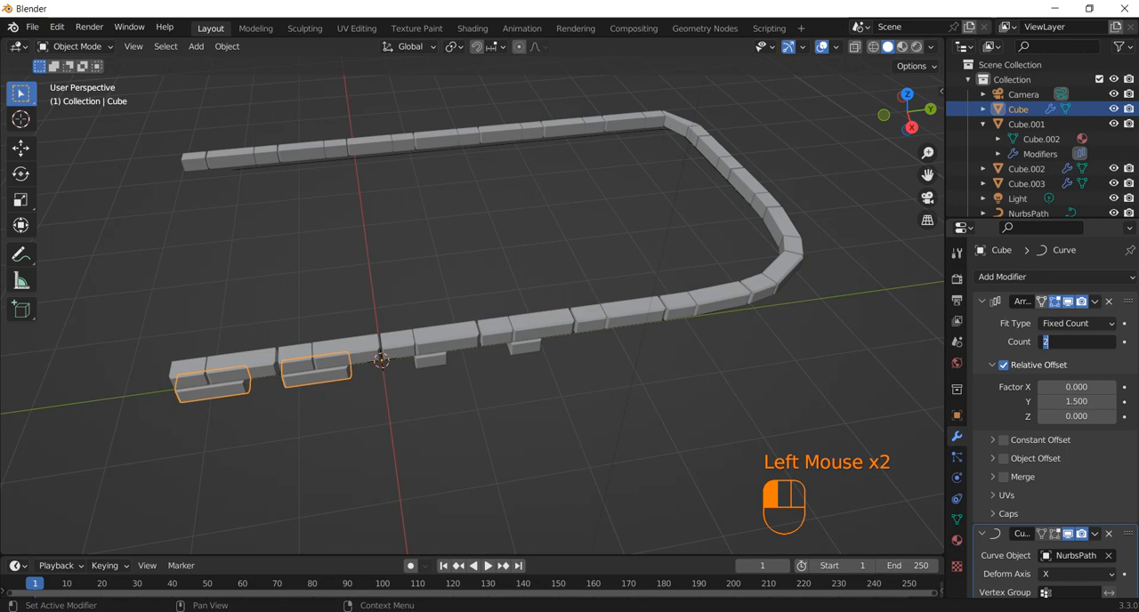
pyautogui.write('20')
pyautogui.press('Return')
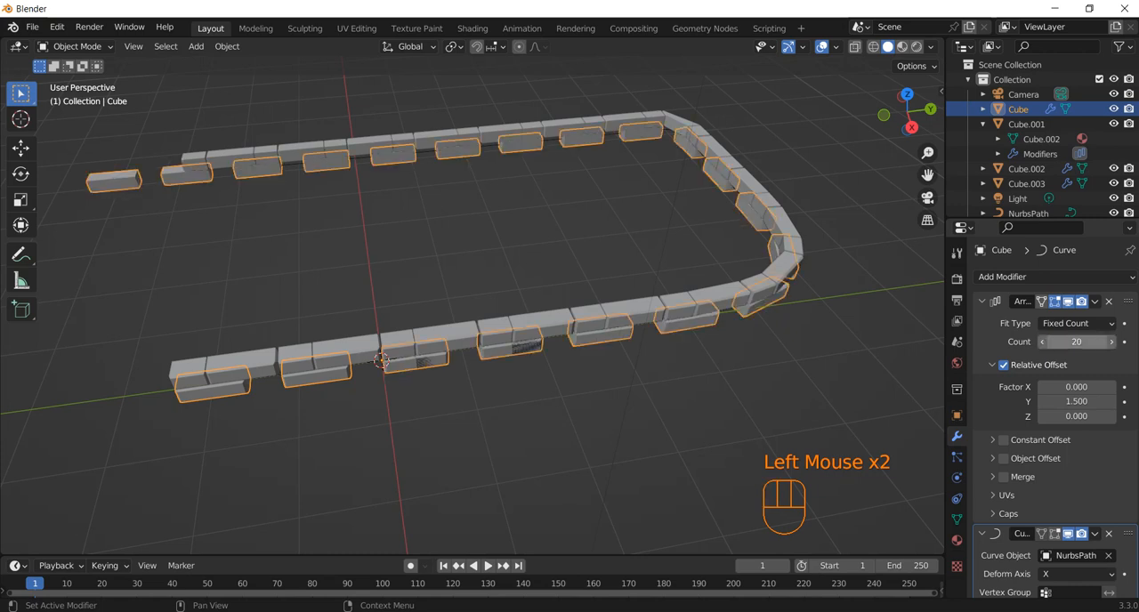
pyautogui.click(1077, 341)
pyautogui.write('19')
pyautogui.press('Return')
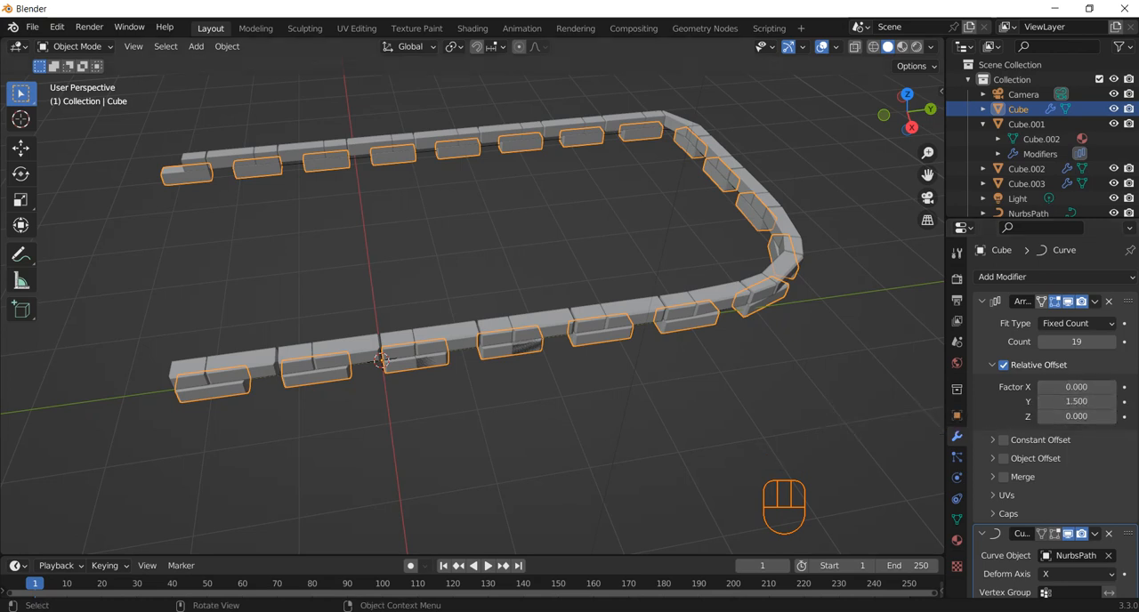
# Set the lower short block's array count to 19
pyautogui.click(380, 360)
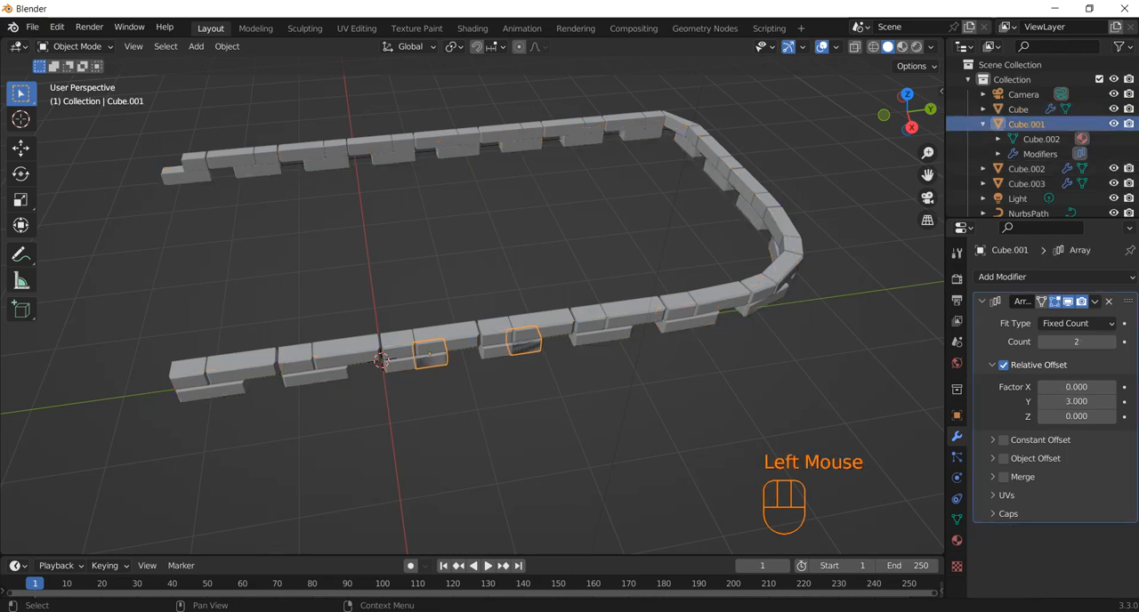
pyautogui.doubleClick(1076, 341)
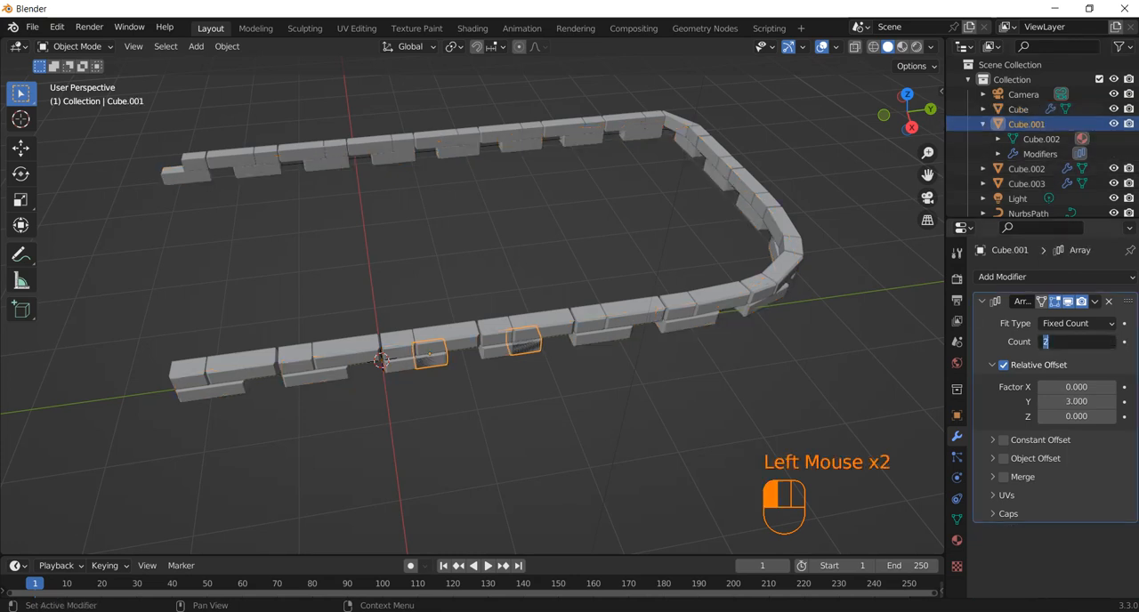
pyautogui.write('19')
pyautogui.press('Return')
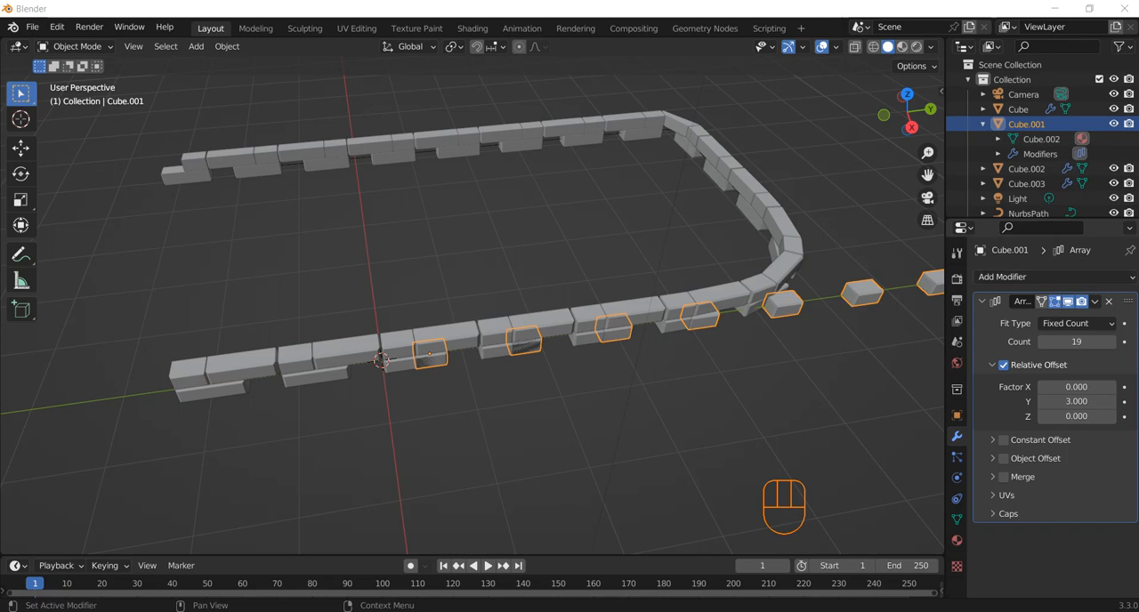
# Add a Curve modifier to the lower short block below its Array, with the NurbsPath as the curve object
pyautogui.click(1006, 276)
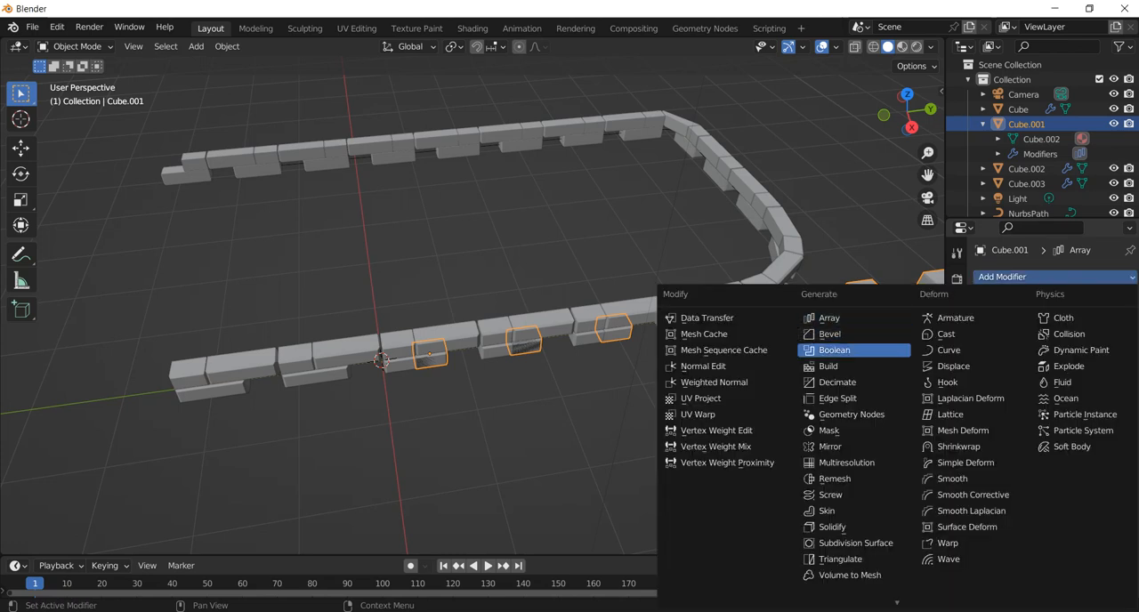
pyautogui.click(949, 350)
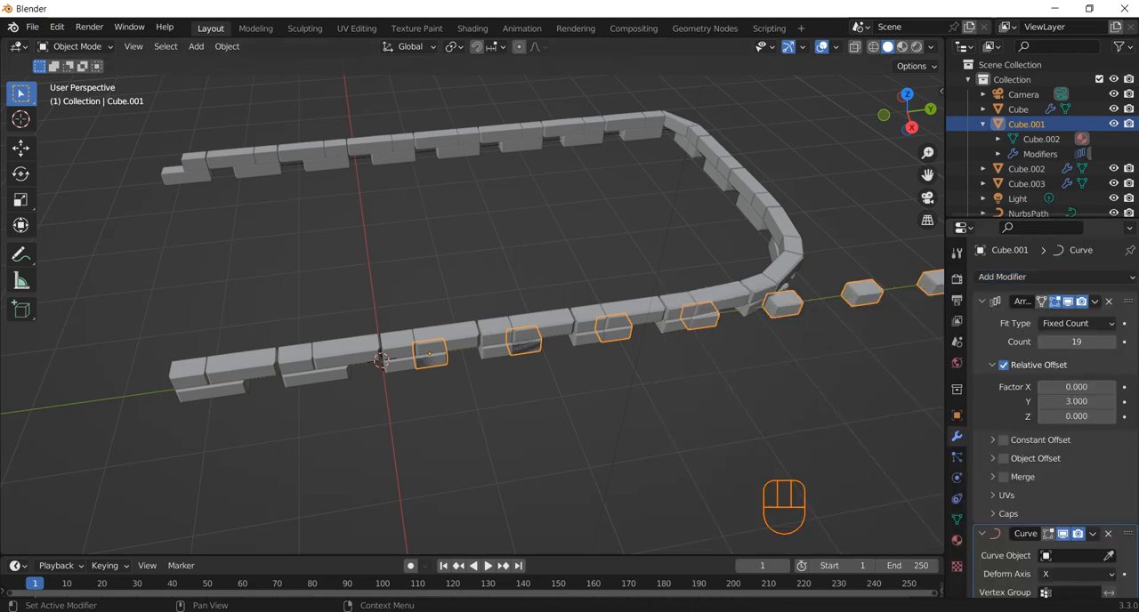
pyautogui.click(1109, 555)
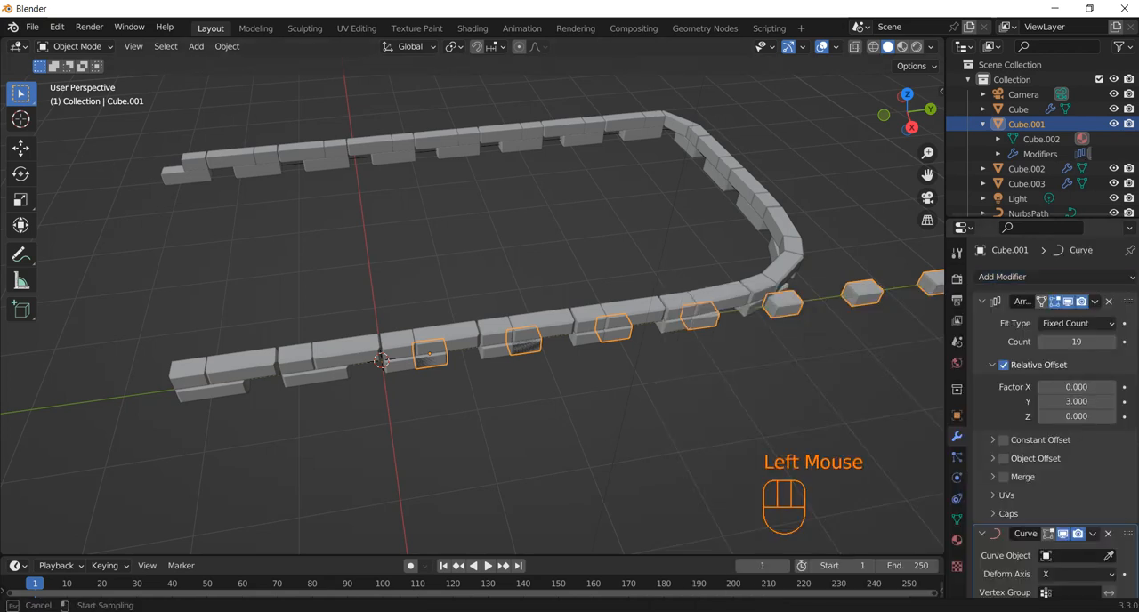
pyautogui.click(1029, 214)
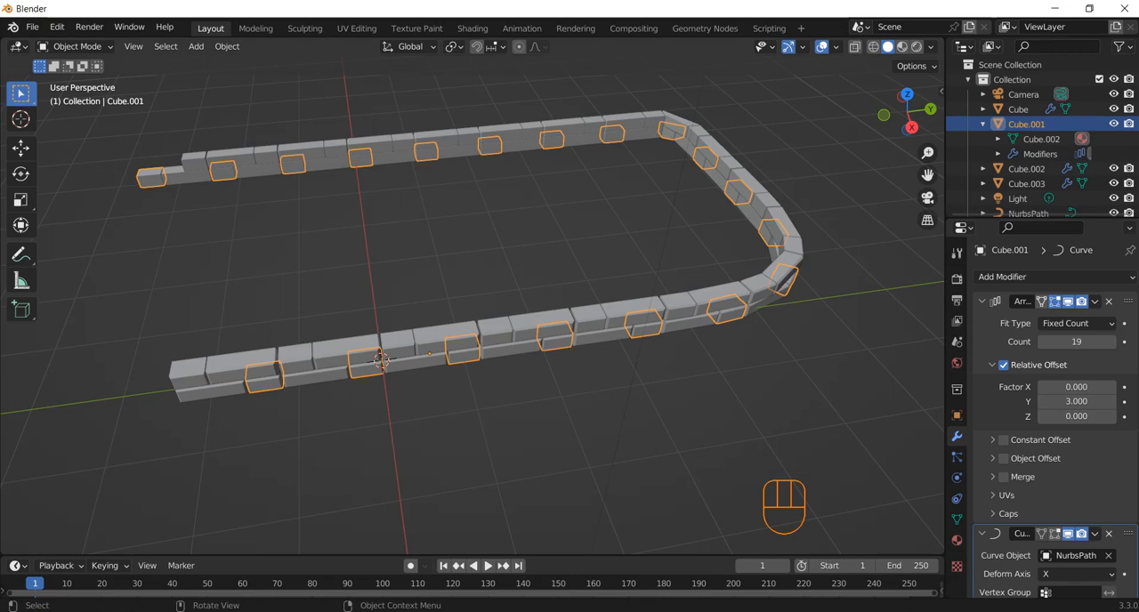
# Add a second Array modifier to the upper short block, beneath its Curve modifier
pyautogui.click(570, 428)
pyautogui.moveTo(570, 427); pyautogui.dragTo(372, 376, button='middle')
pyautogui.click(683, 317)
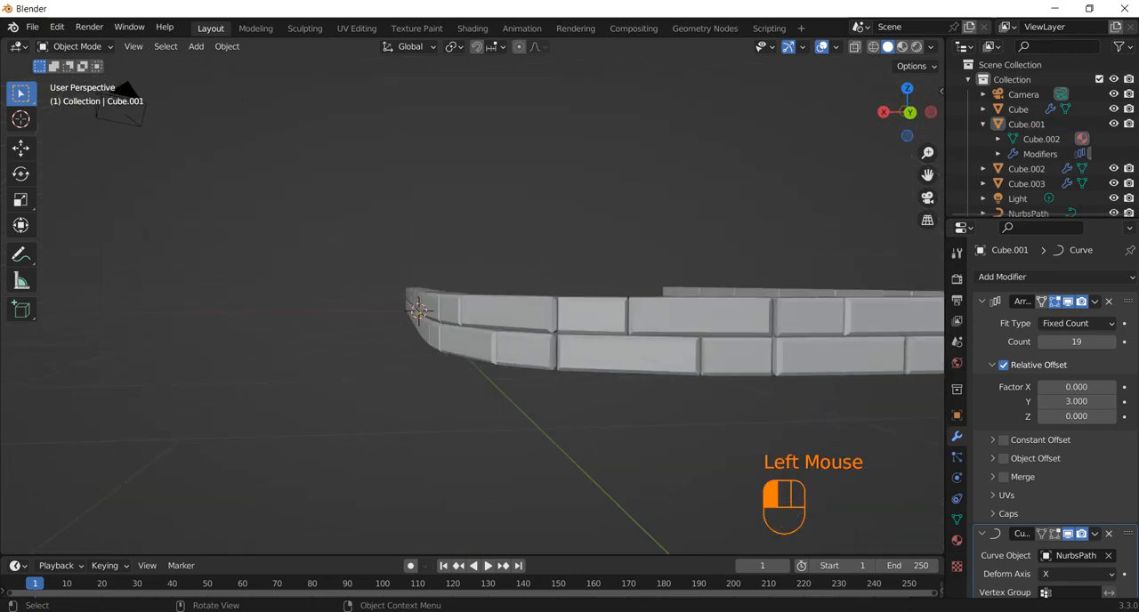
pyautogui.moveTo(683, 318); pyautogui.dragTo(917, 358, button='middle')
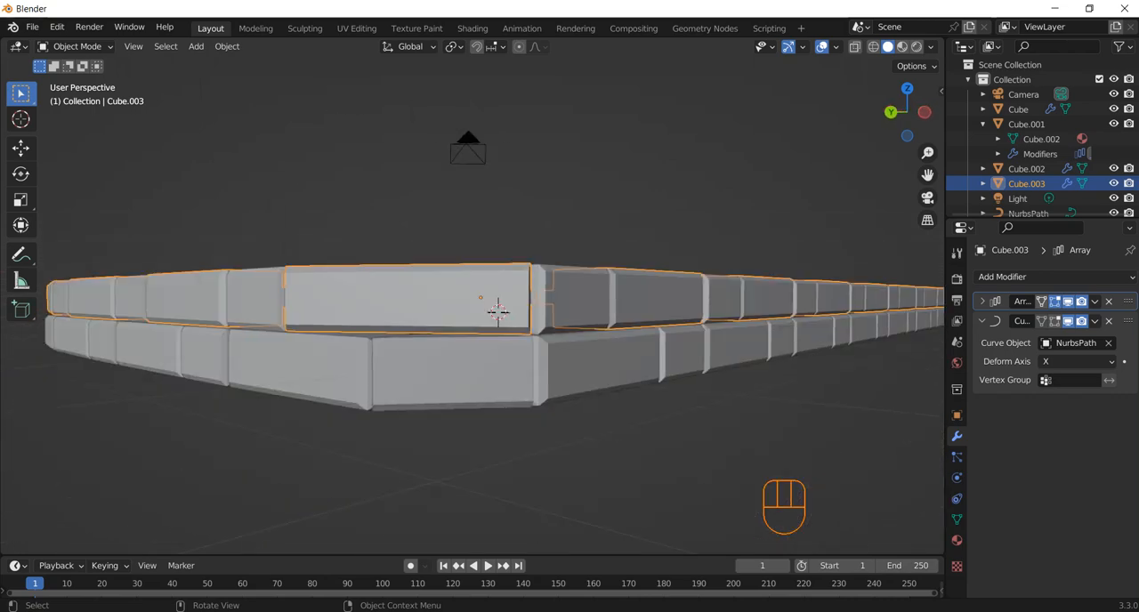
pyautogui.moveTo(498, 310); pyautogui.dragTo(685, 408, button='middle')
pyautogui.click(380, 347)
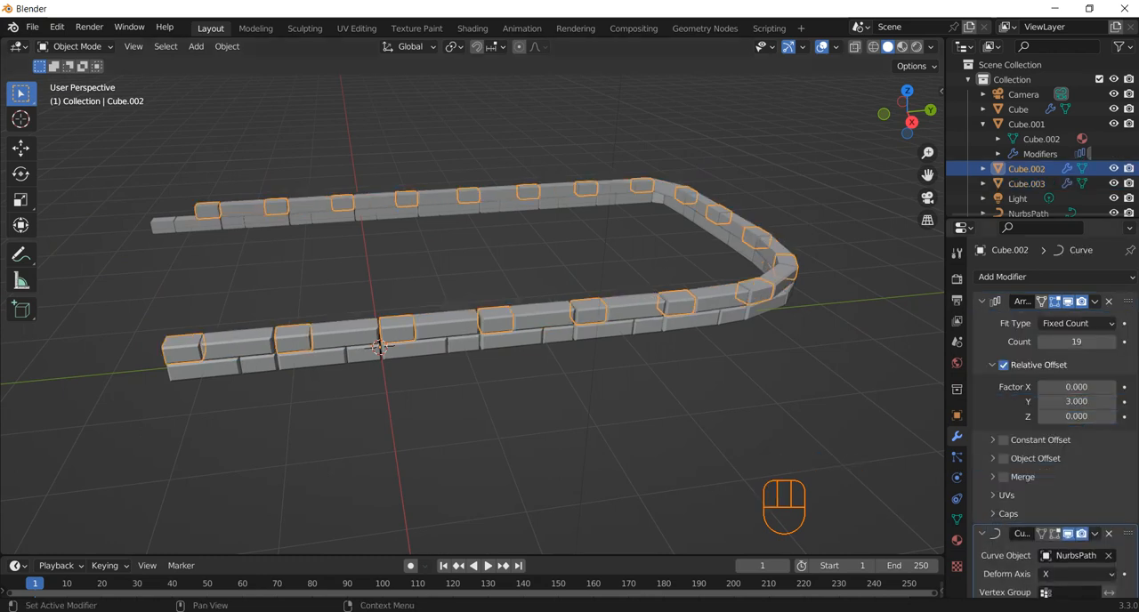
pyautogui.click(982, 301)
pyautogui.click(982, 320)
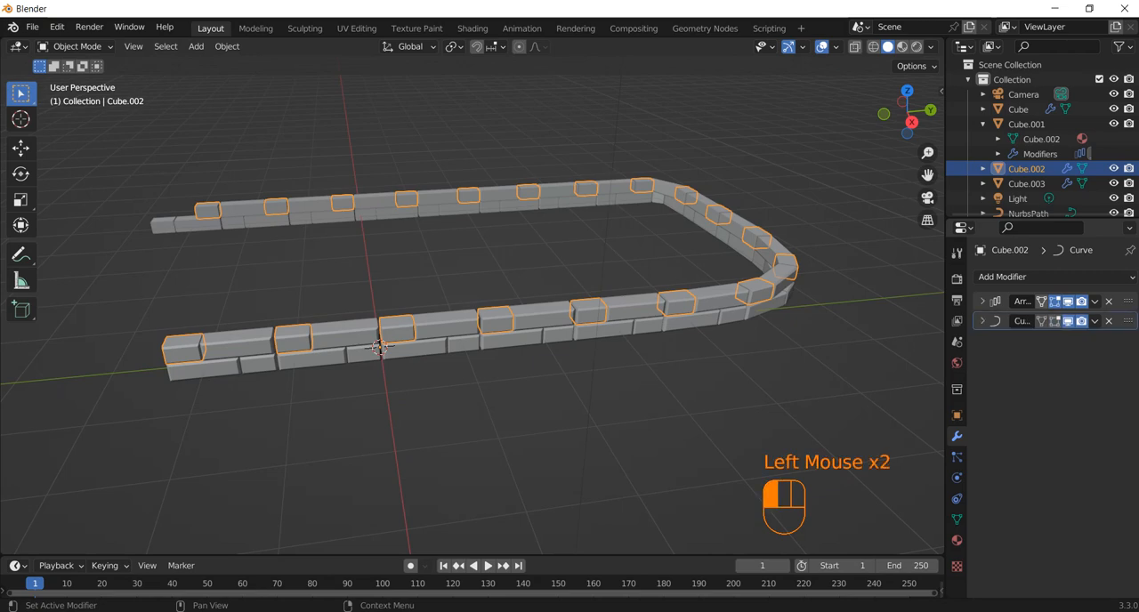
pyautogui.click(1003, 276)
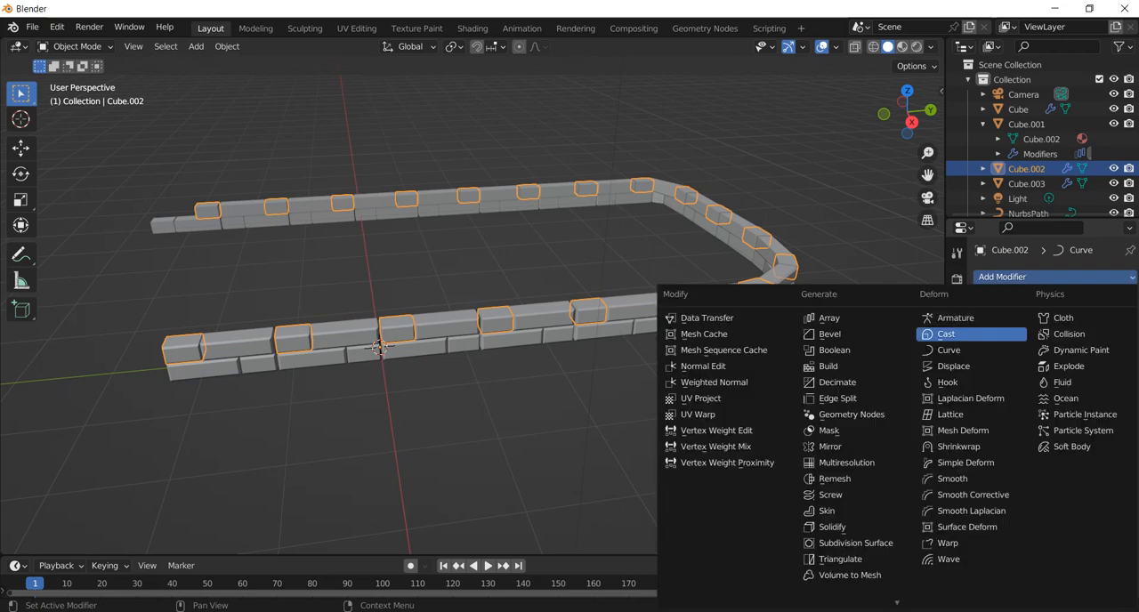
pyautogui.click(829, 318)
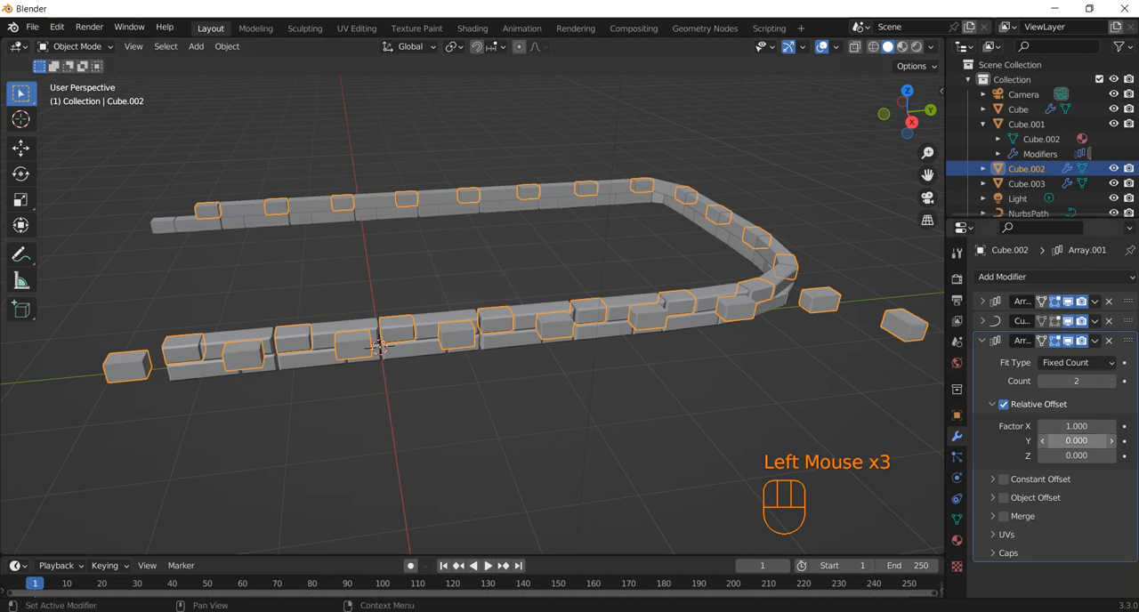
# Set the upper short block's new array to relative offset factors of Z 1 and X 0
pyautogui.click(1077, 456)
pyautogui.write('1')
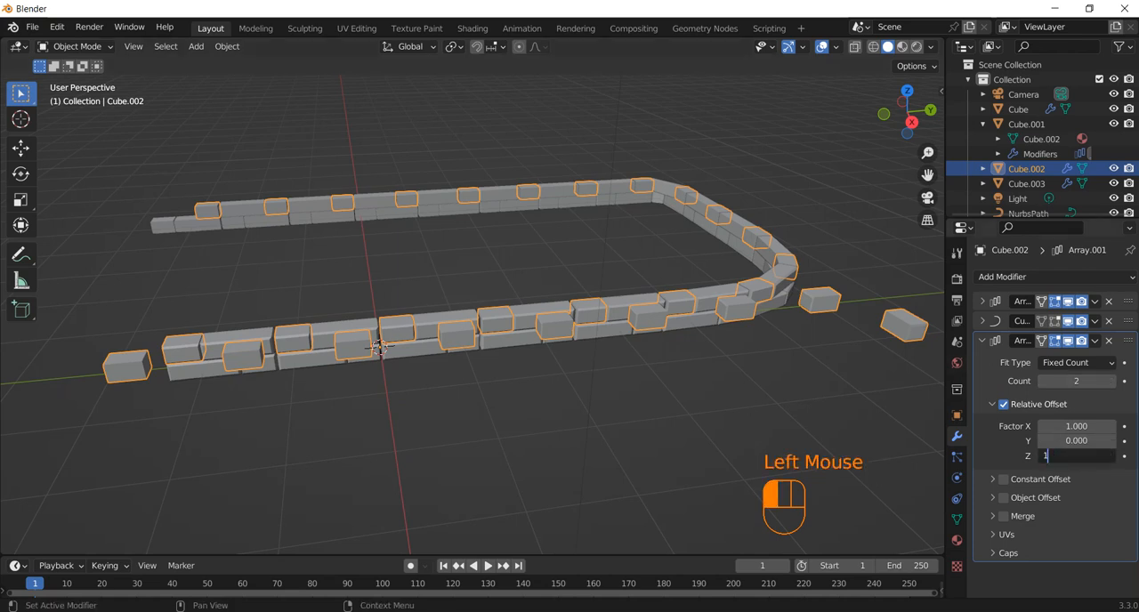
pyautogui.press('Return')
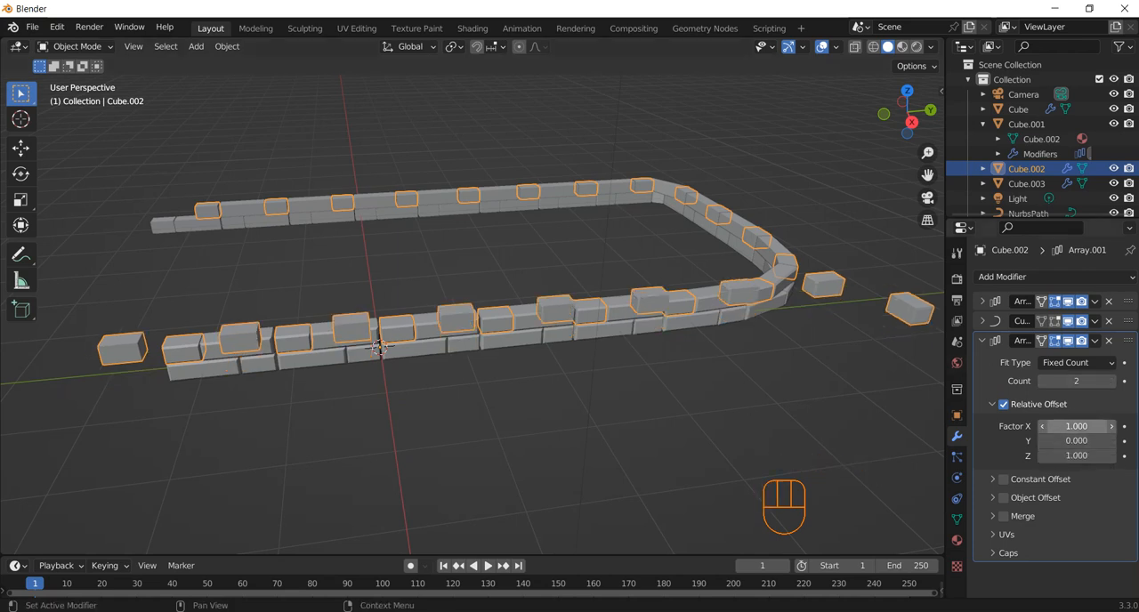
pyautogui.click(1077, 426)
pyautogui.write('0')
pyautogui.press('Return')
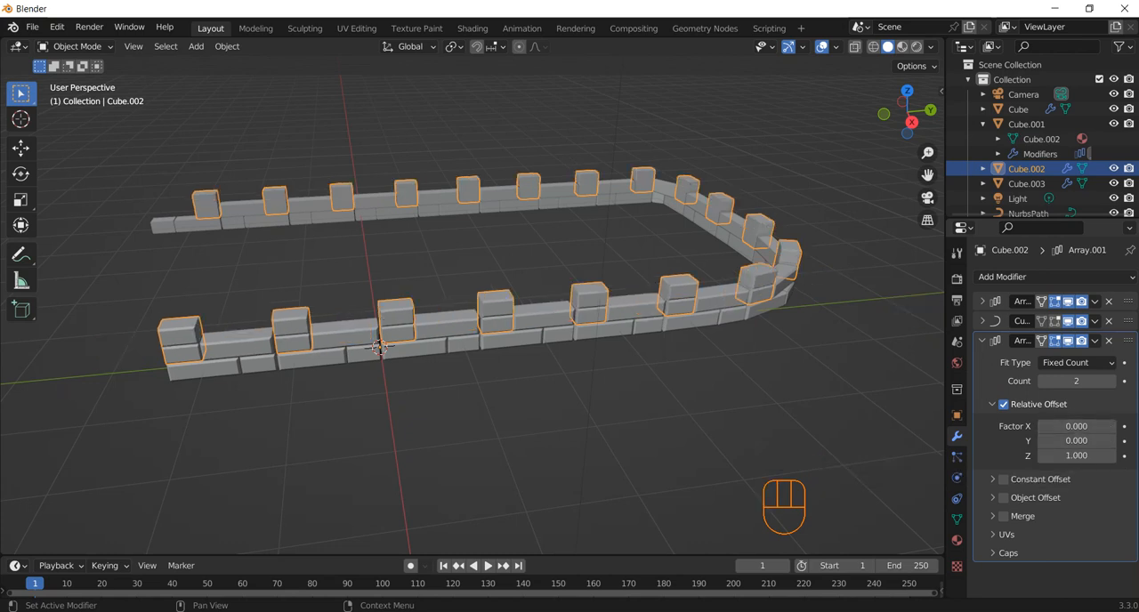
# Set the upper short block's vertical array to a count of 4 and a relative Z offset of 2
pyautogui.click(1111, 381)
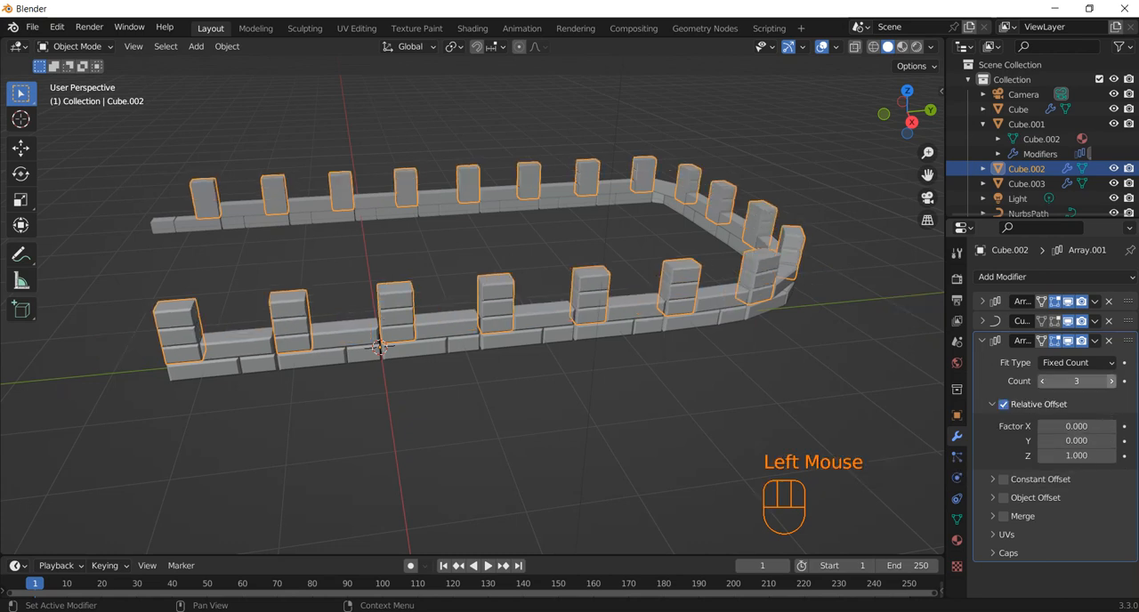
pyautogui.click(1111, 381)
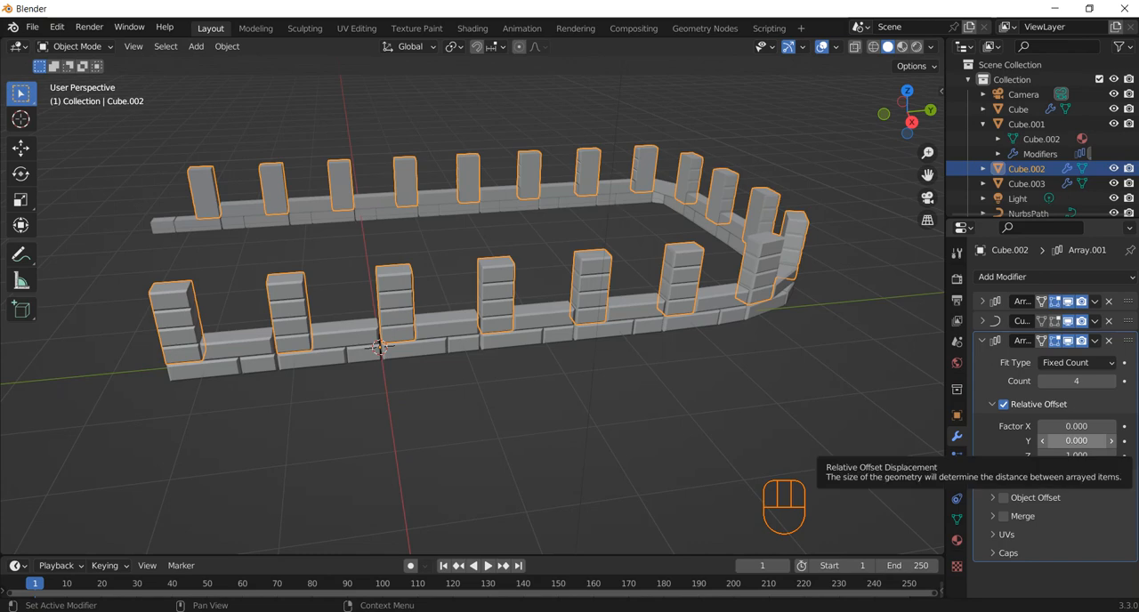
pyautogui.click(1076, 456)
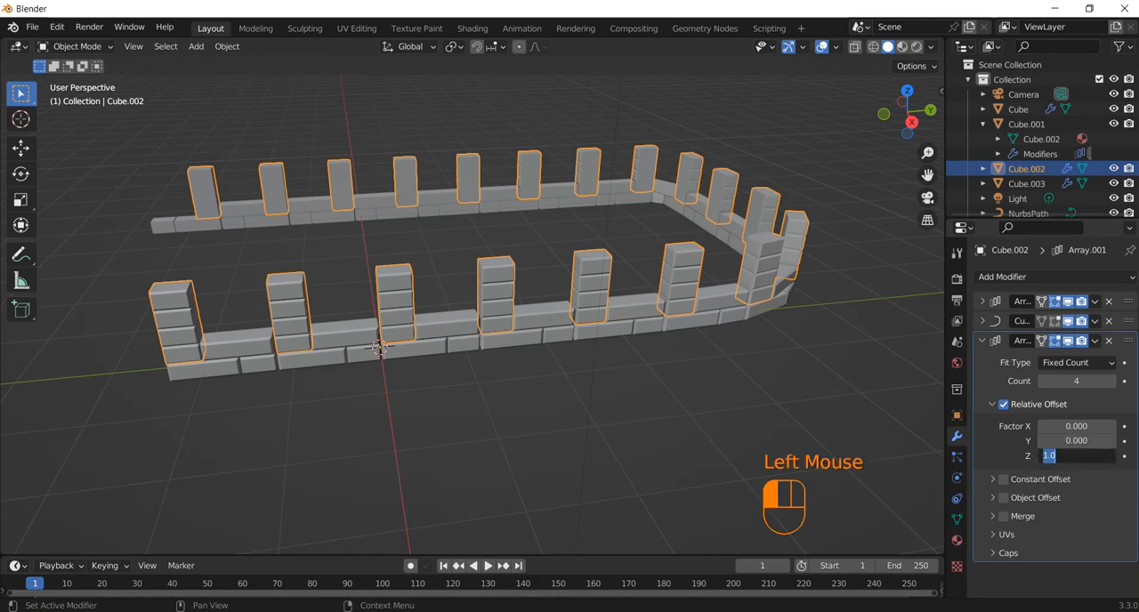
pyautogui.write('2')
pyautogui.press('Return')
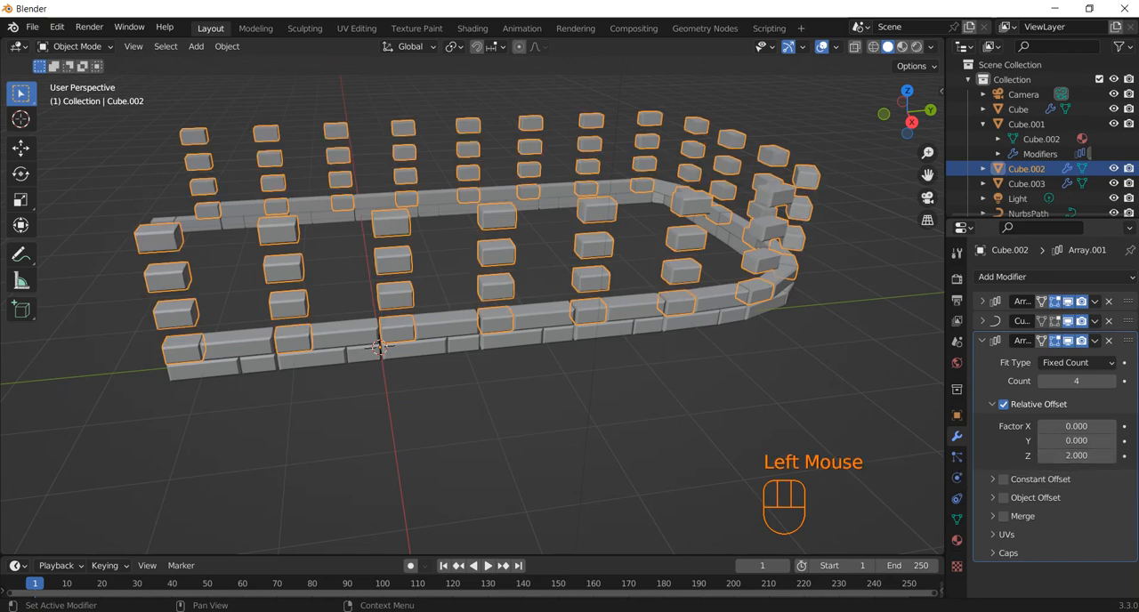
pyautogui.click(982, 341)
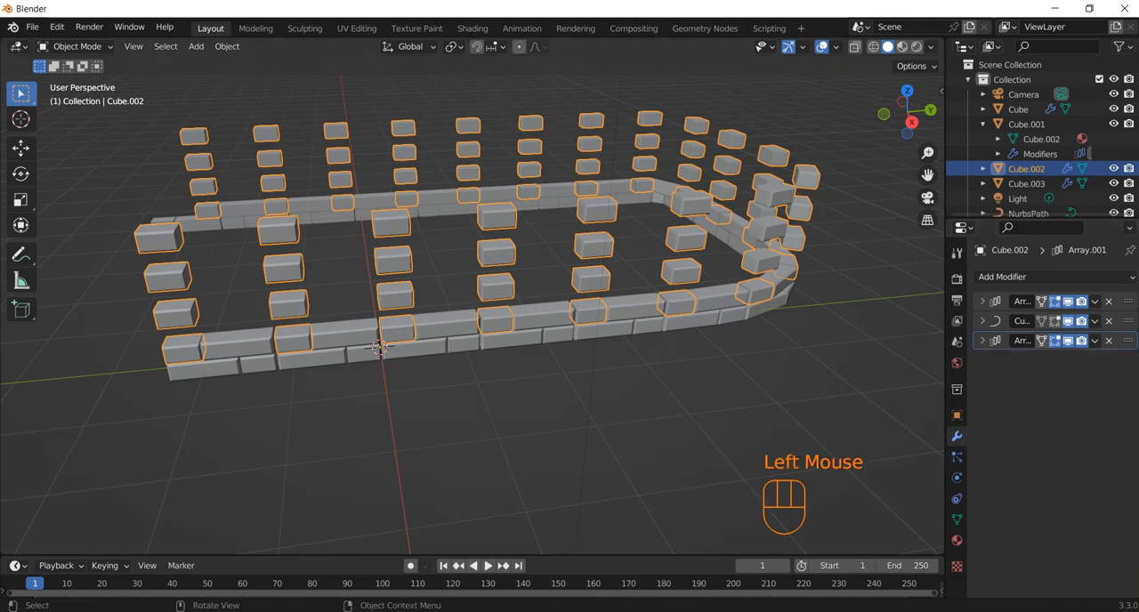
# Add a second Array modifier to the lower long block, beneath its Curve modifier
pyautogui.click(379, 348)
pyautogui.click(379, 347)
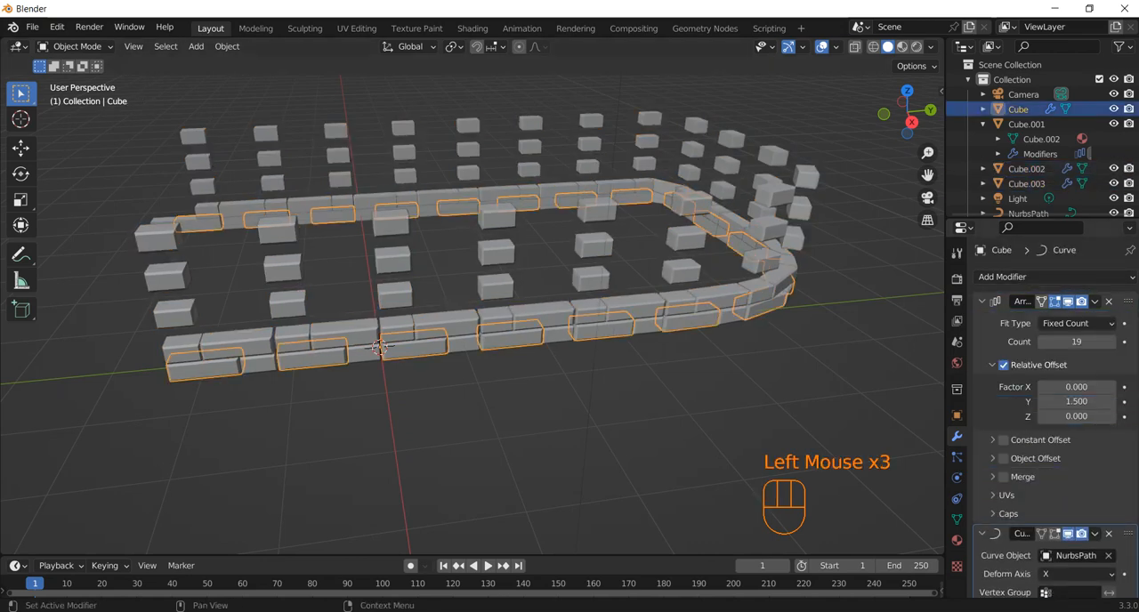
pyautogui.click(981, 301)
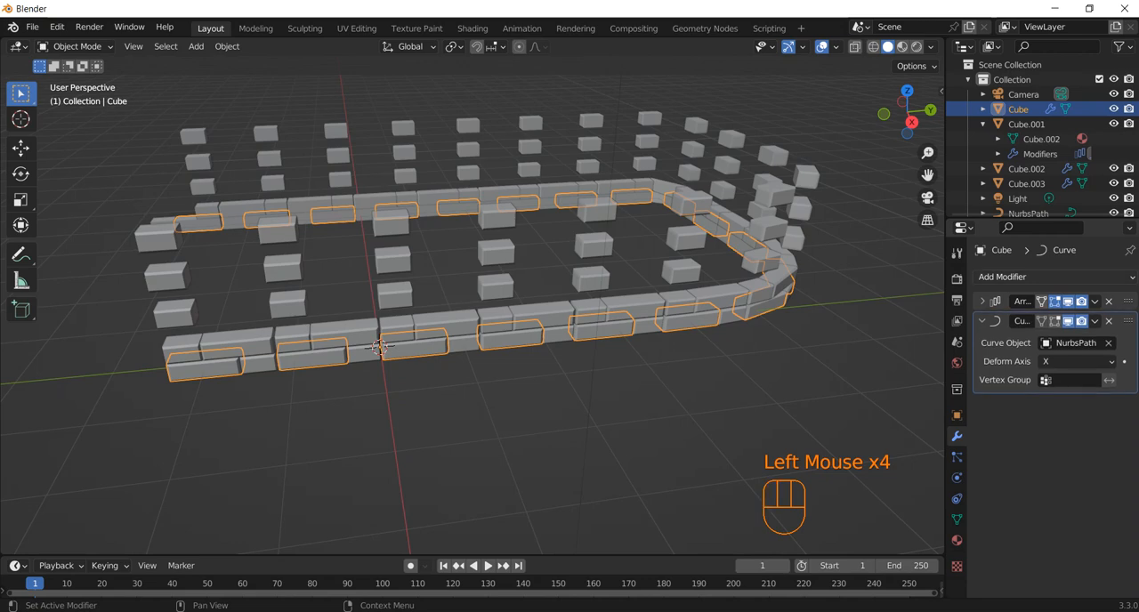
pyautogui.click(1002, 277)
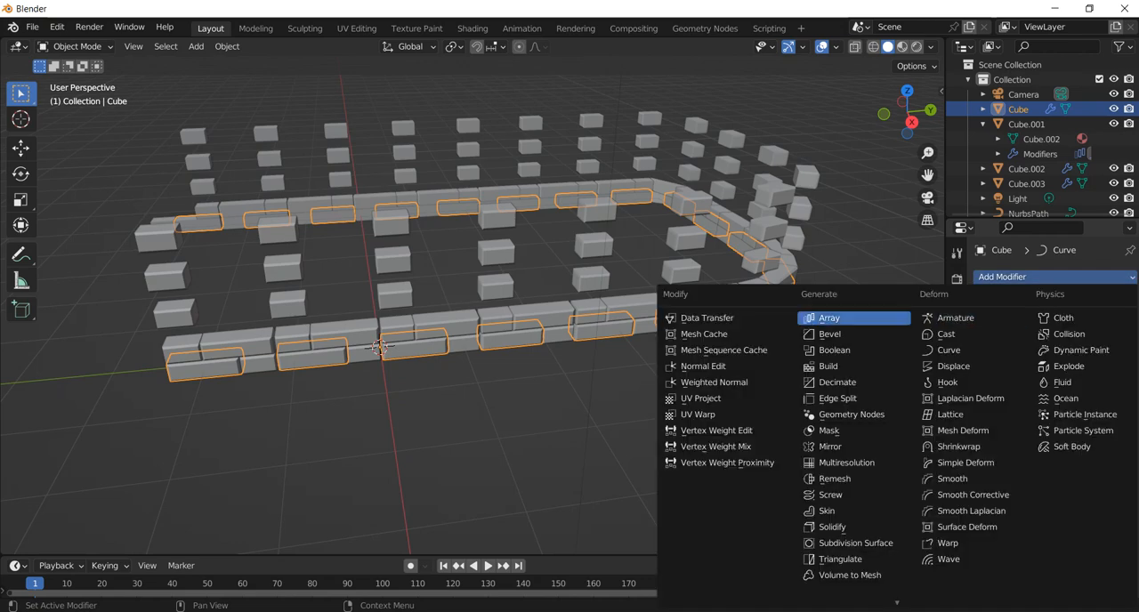
pyautogui.click(829, 317)
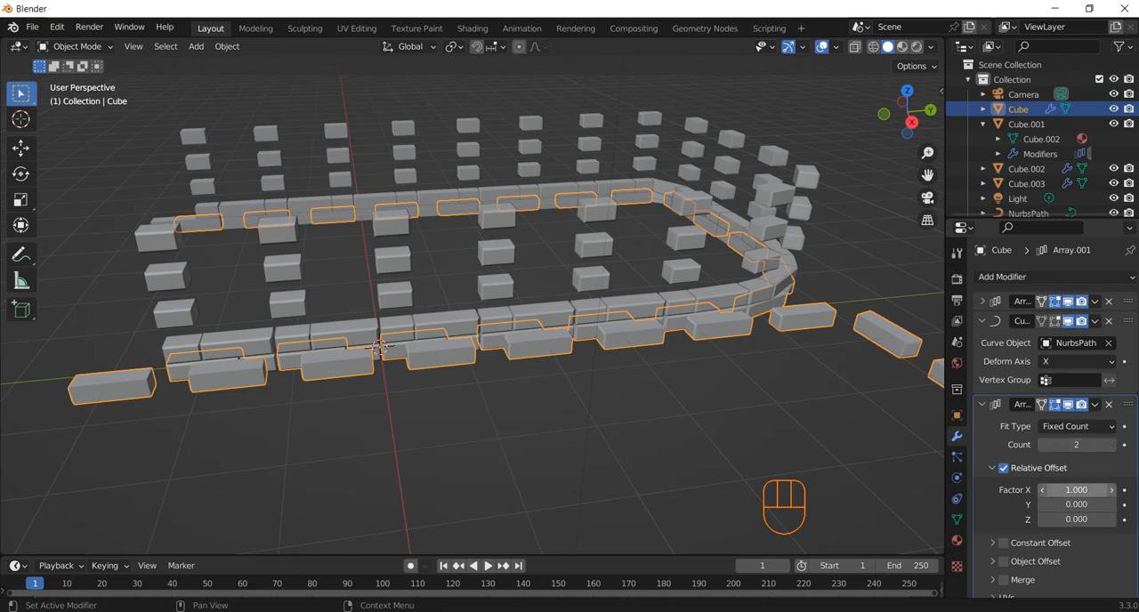
# Set the lower long block's new array to relative offset factors of Z 1 and X 0
pyautogui.click(1077, 519)
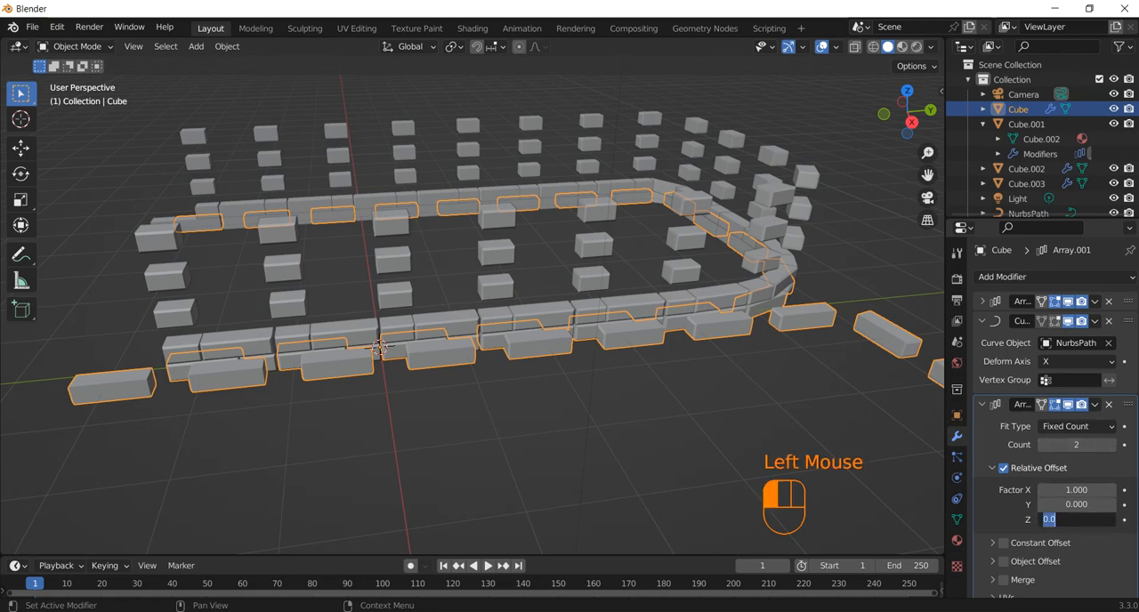
pyautogui.write('1')
pyautogui.press('Return')
pyautogui.click(1077, 490)
pyautogui.write('0')
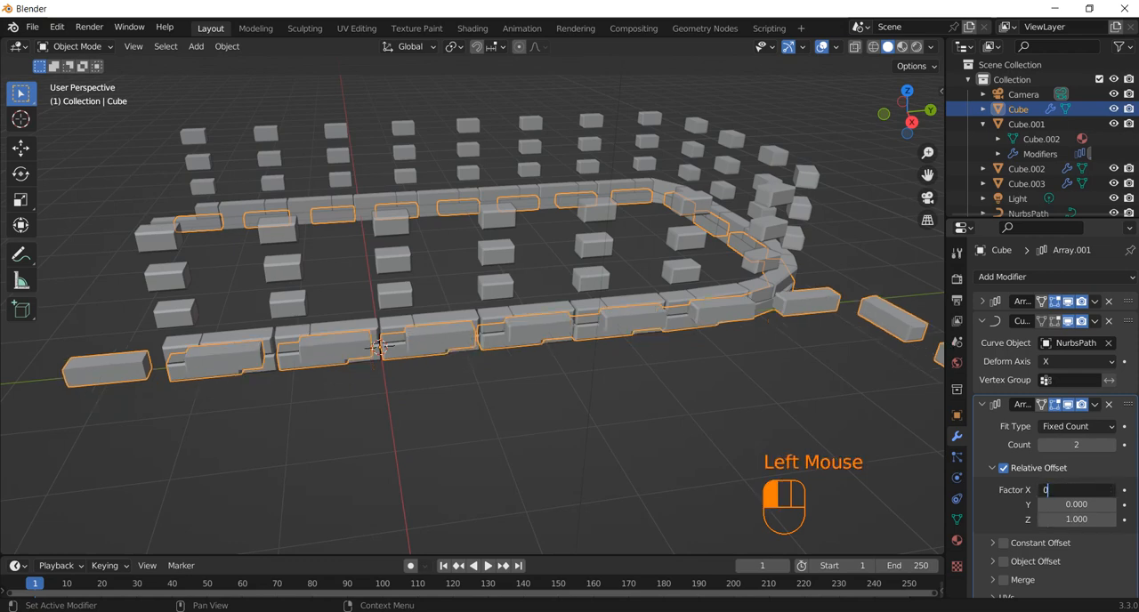
pyautogui.click(379, 347)
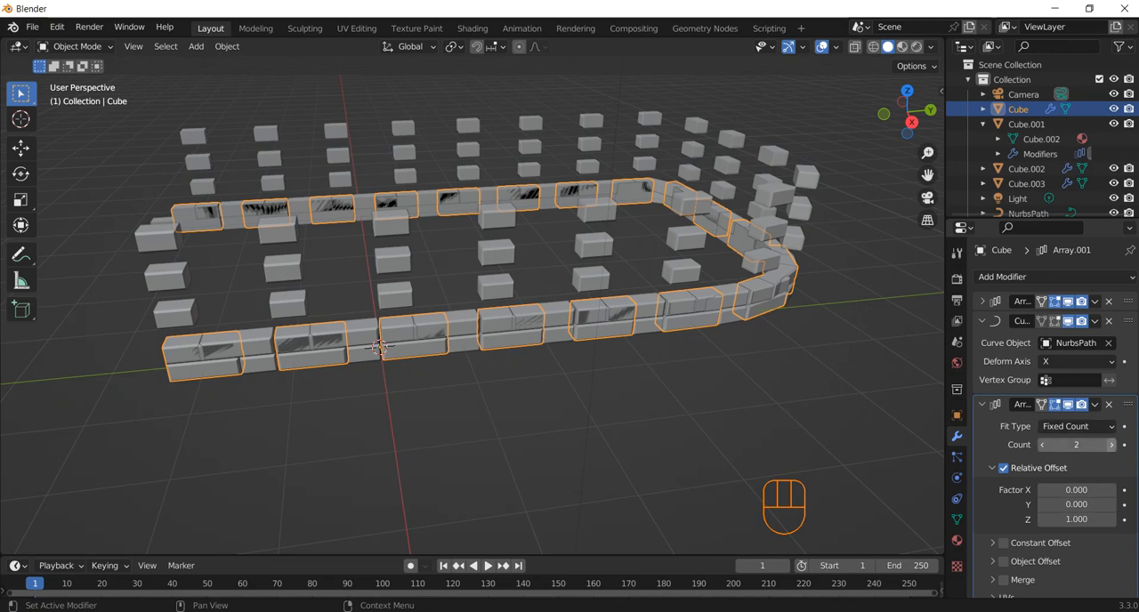
# Set the relative Z offset of the lower long block's vertical array to 2
pyautogui.click(1077, 445)
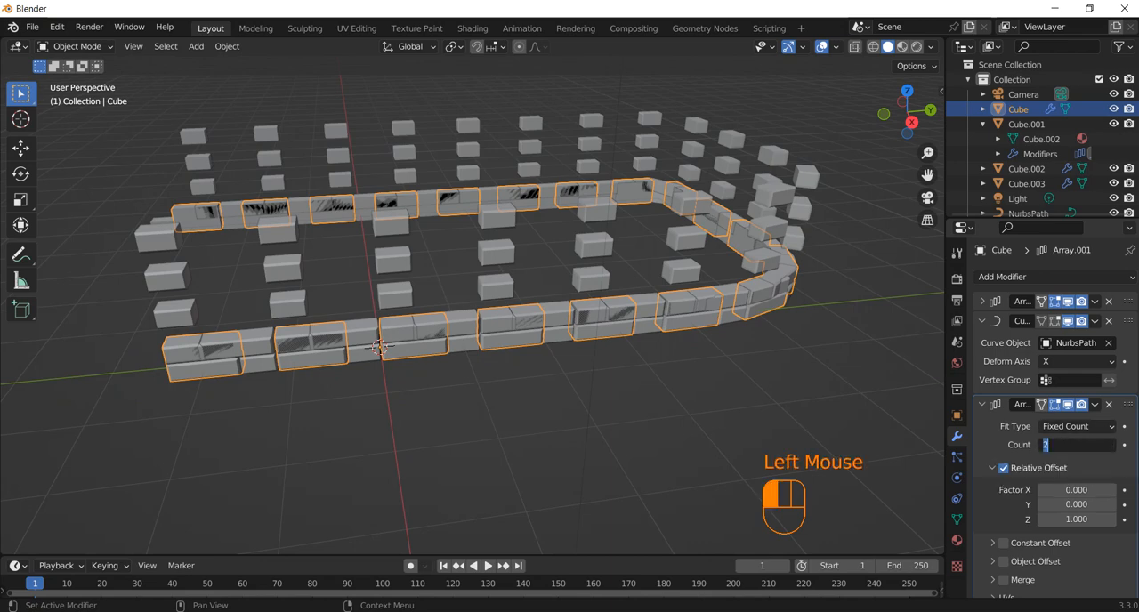
pyautogui.click(1077, 520)
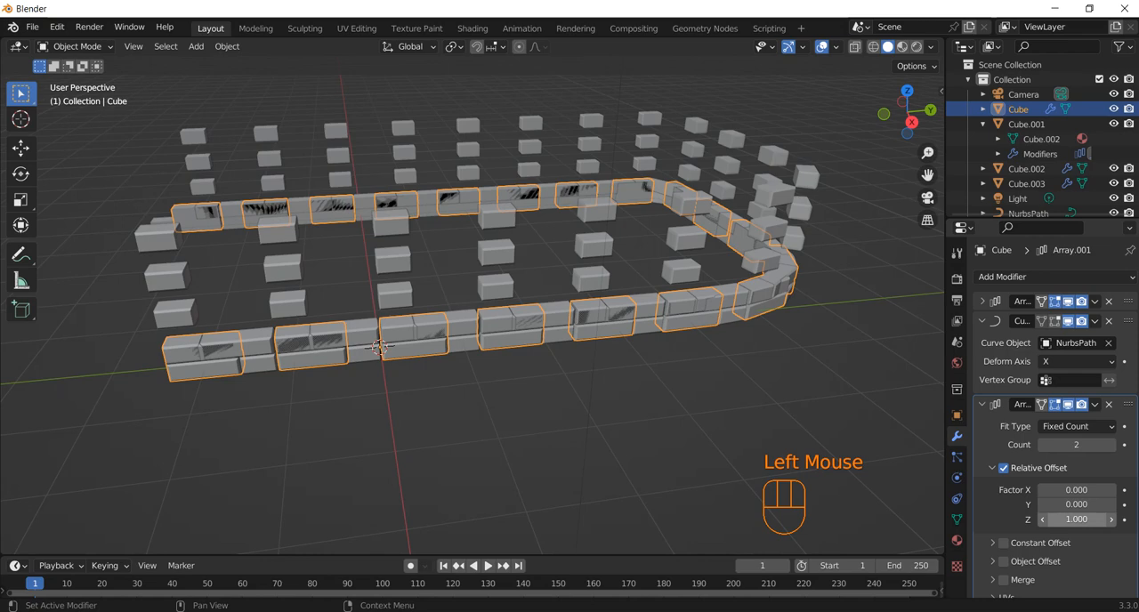
pyautogui.click(1077, 520)
pyautogui.write('2')
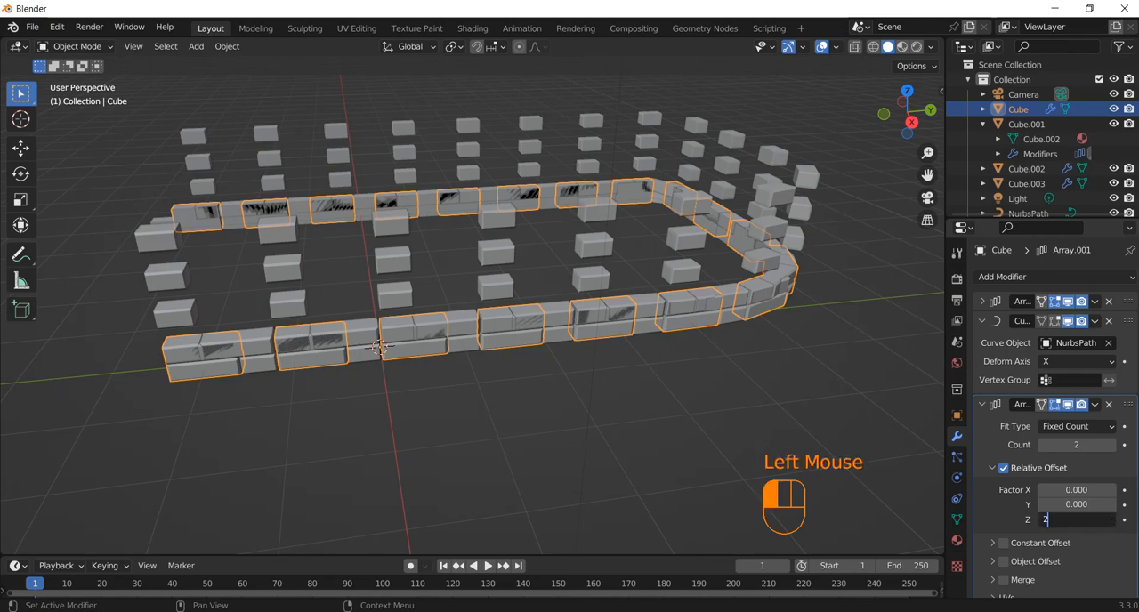
pyautogui.press('Return')
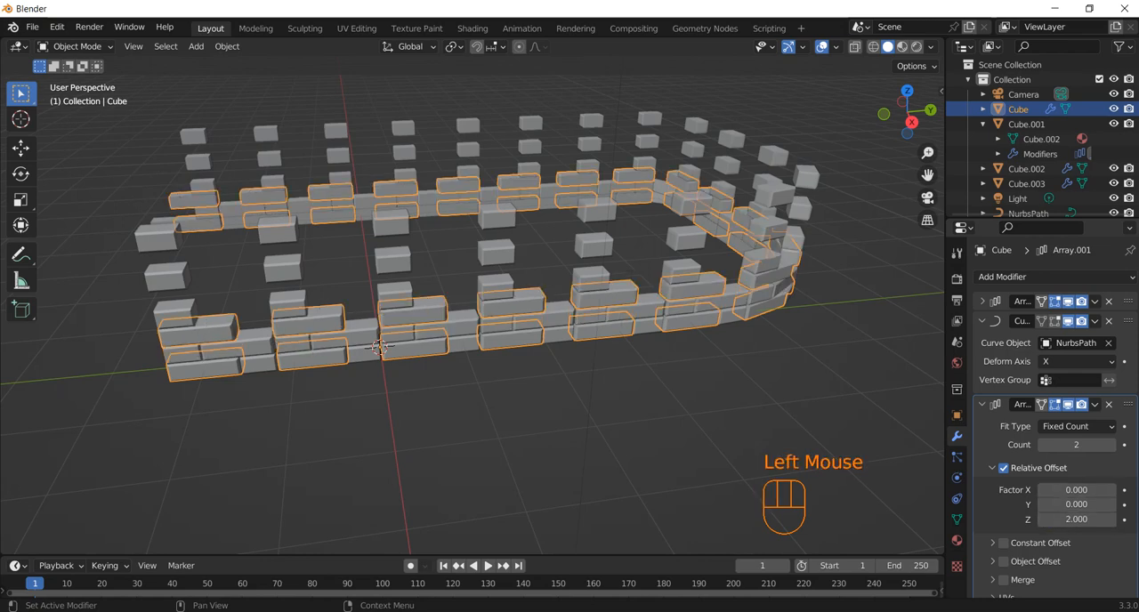
# Try a count of 6 on the lower long block's vertical array, then reduce it to 1
pyautogui.click(1111, 445)
pyautogui.click(1110, 445)
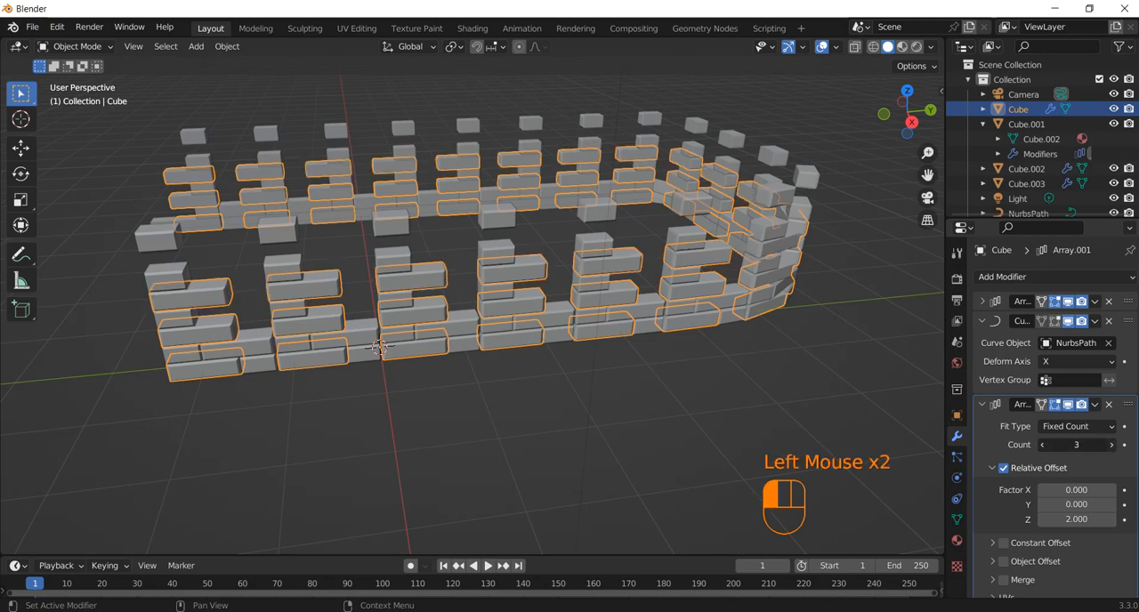
pyautogui.click(1111, 445)
pyautogui.click(1110, 445)
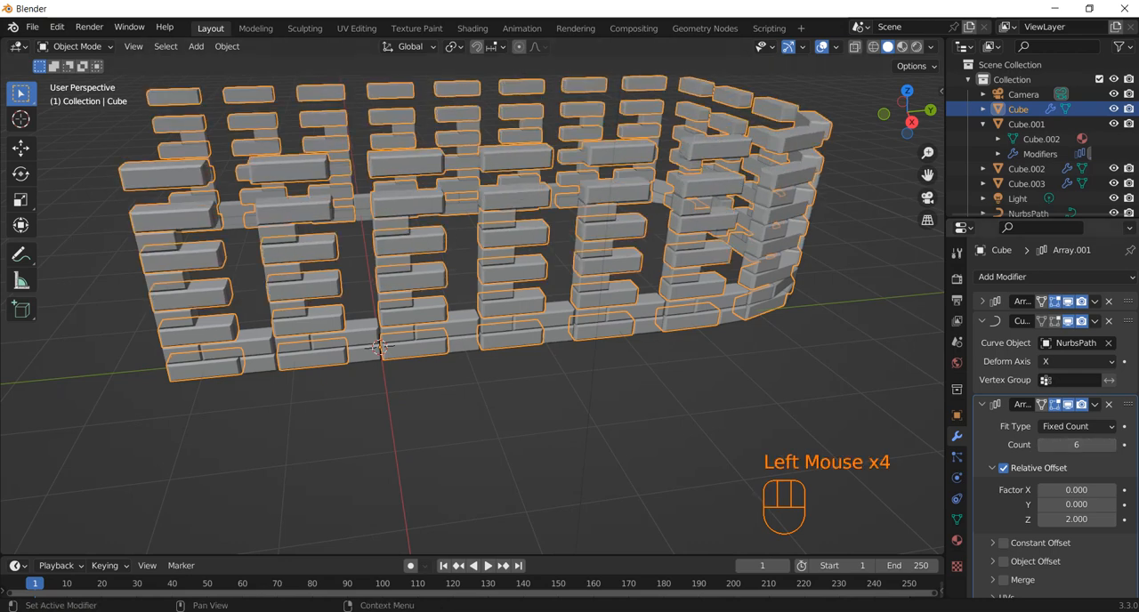
pyautogui.click(1110, 445)
pyautogui.moveTo(1111, 445); pyautogui.dragTo(1063, 445)
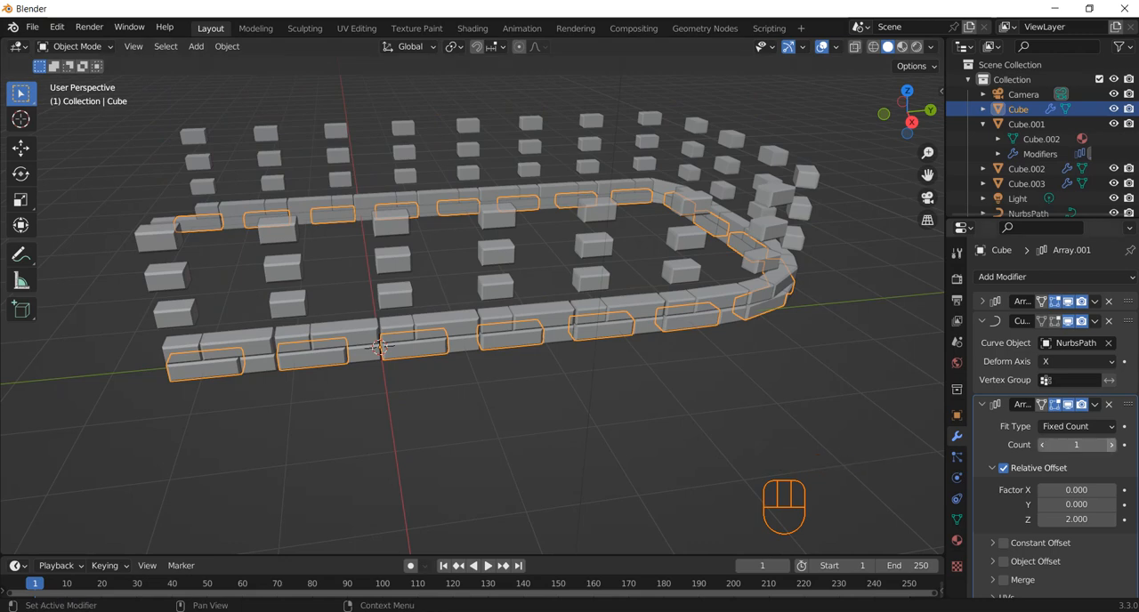
# Set the lower long block's vertical array count to 5 and deselect the block
pyautogui.click(1111, 445)
pyautogui.click(1111, 445)
pyautogui.click(1111, 445)
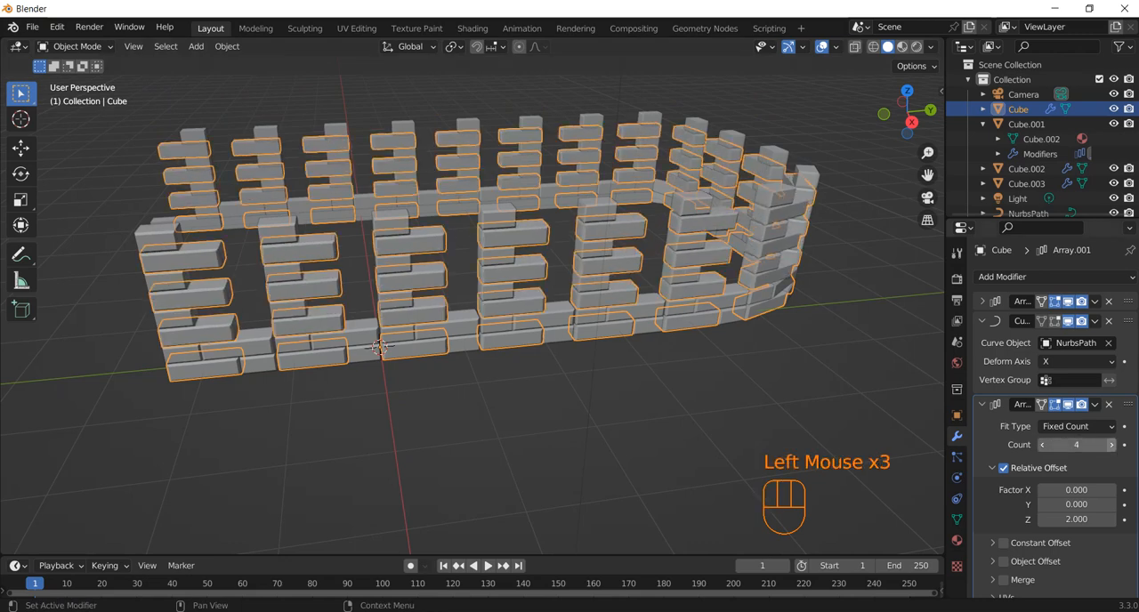
pyautogui.click(1111, 445)
pyautogui.click(828, 391)
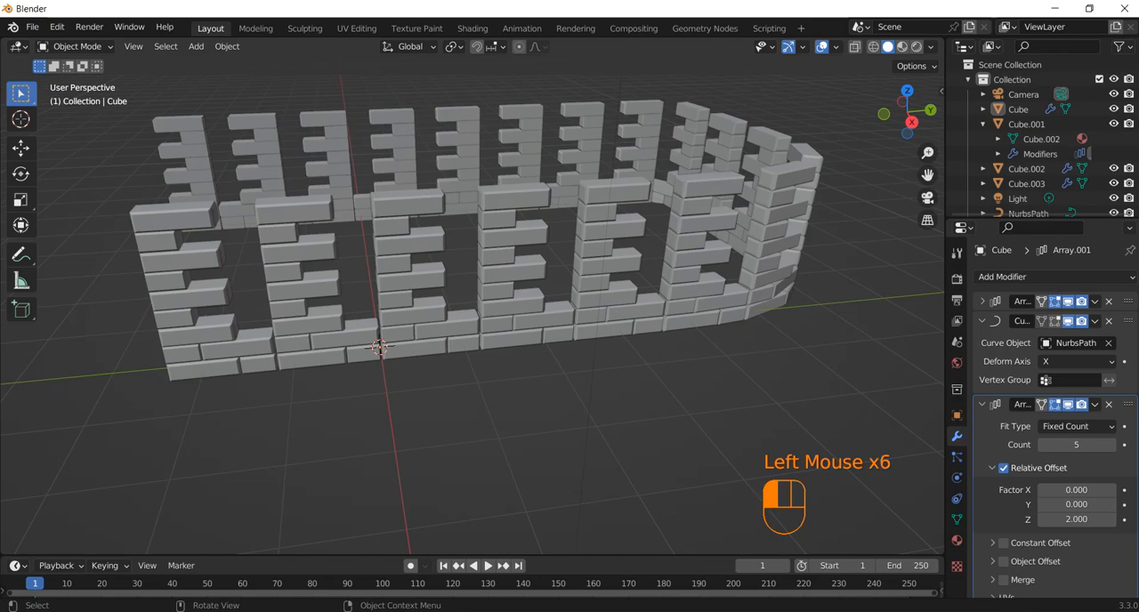
pyautogui.moveTo(907, 112); pyautogui.dragTo(267, 103)
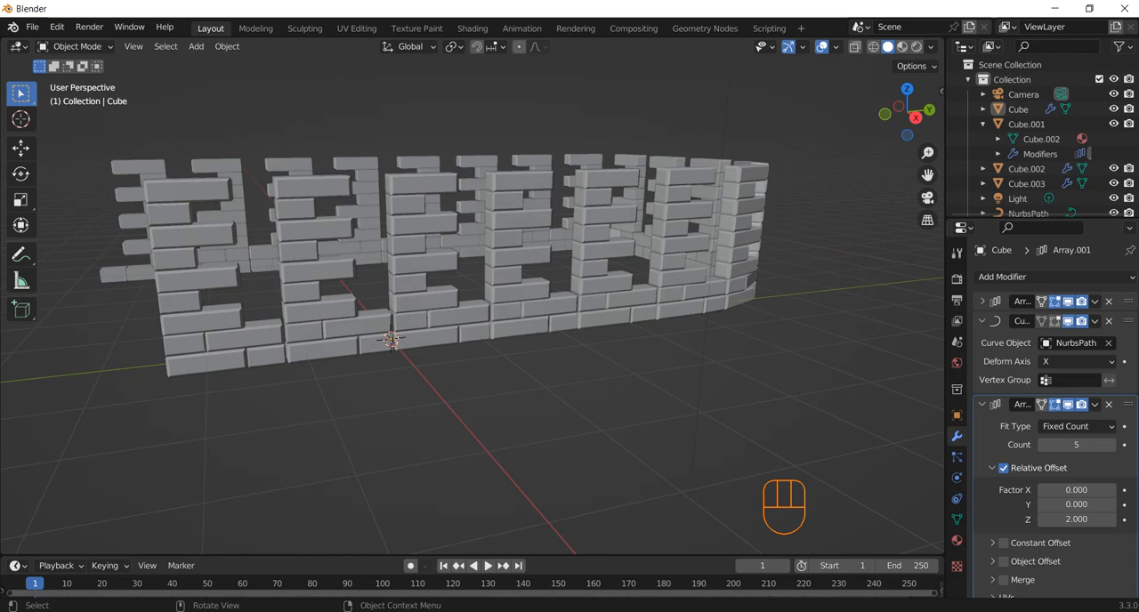